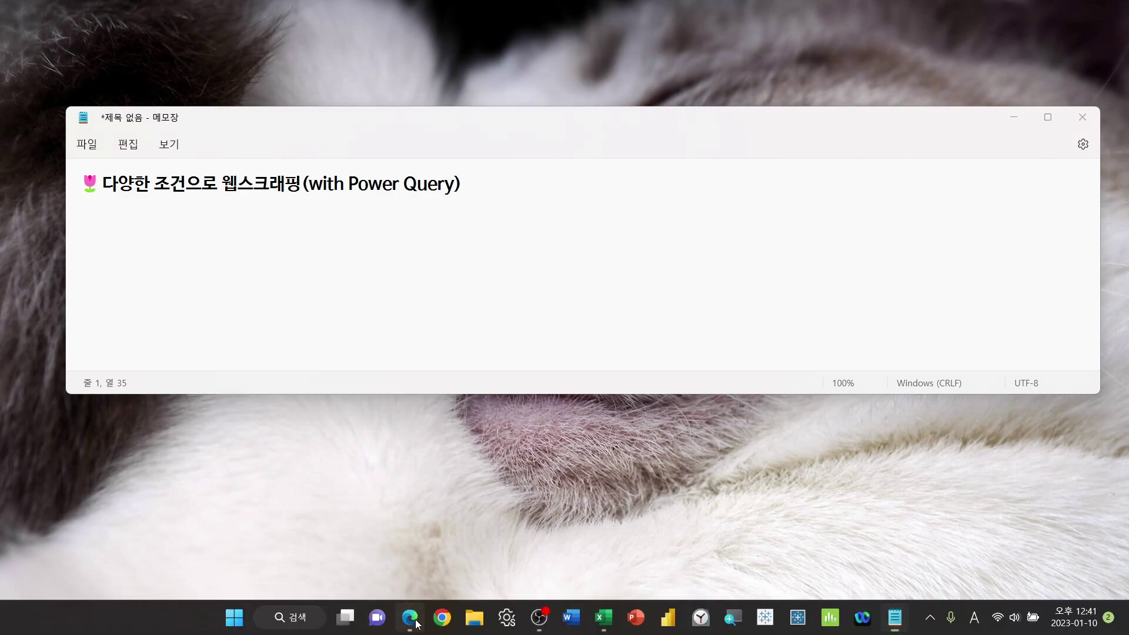
Switch to Edge and open the TV ratings ranking page (시청률 순위) on the Nielsen Korea site.
click(419, 622)
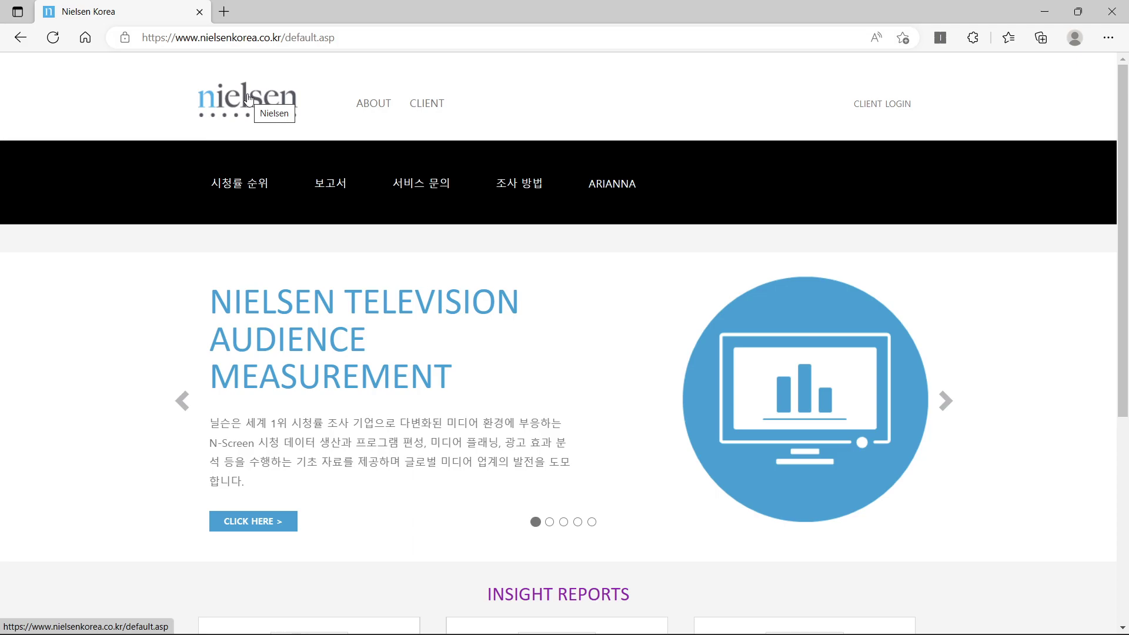
click(232, 191)
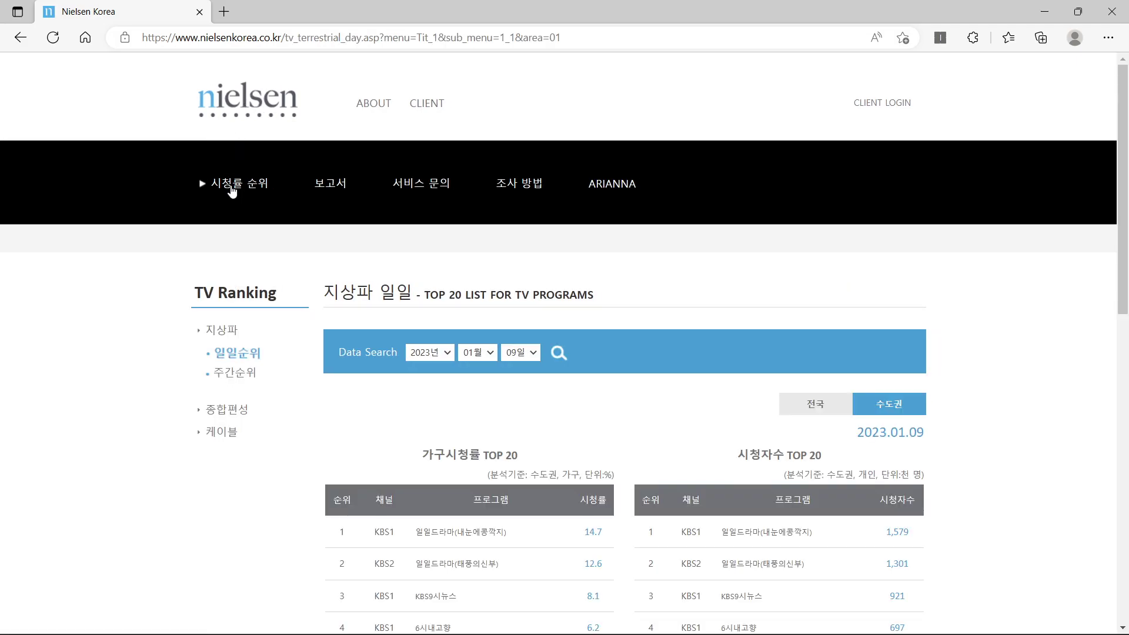
scroll(232, 191, down, 1)
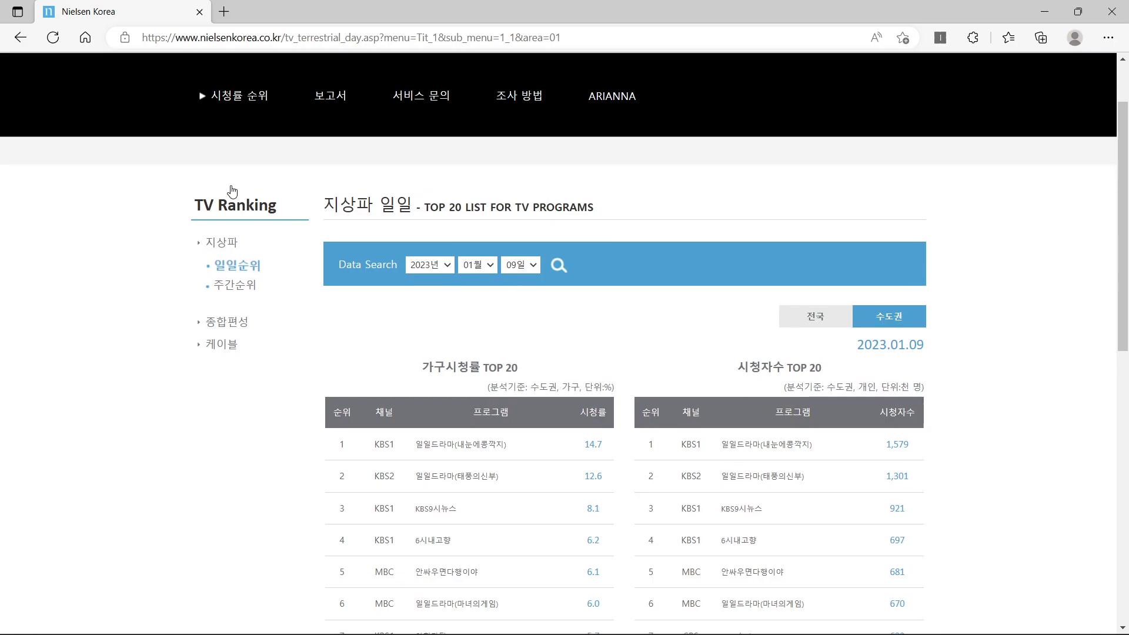
Examine the terrestrial daily ranking page: its category, date and region selectors, both TOP 20 tables and the page URL.
drag(225, 238, 253, 254)
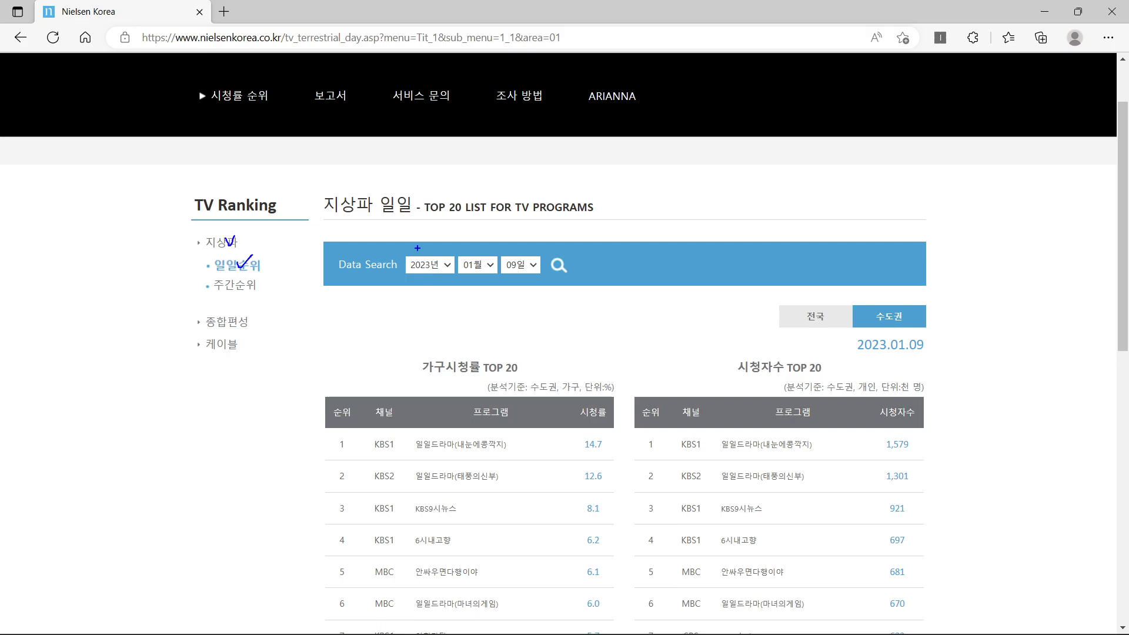
drag(405, 251, 565, 295)
drag(892, 301, 910, 304)
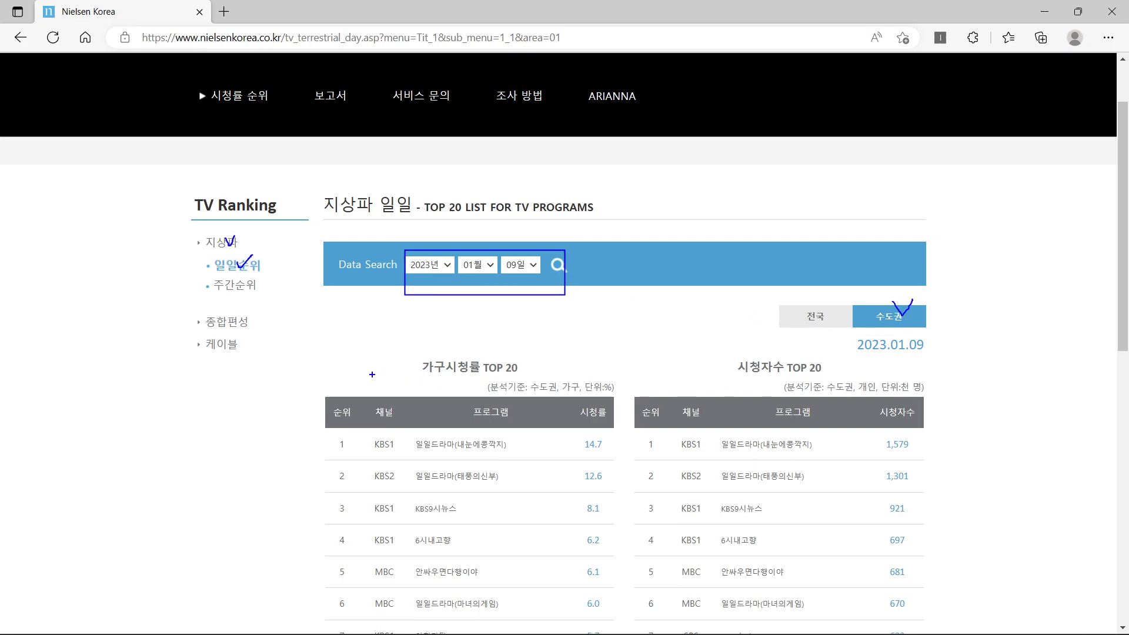
mouse_move(459, 363)
mouse_down()
mouse_move(473, 385)
mouse_move(487, 359)
mouse_up()
mouse_move(769, 375)
mouse_down()
mouse_move(775, 386)
mouse_move(797, 369)
mouse_up()
mouse_move(343, 368)
mouse_down()
mouse_move(381, 446)
mouse_move(716, 587)
mouse_move(898, 623)
mouse_up()
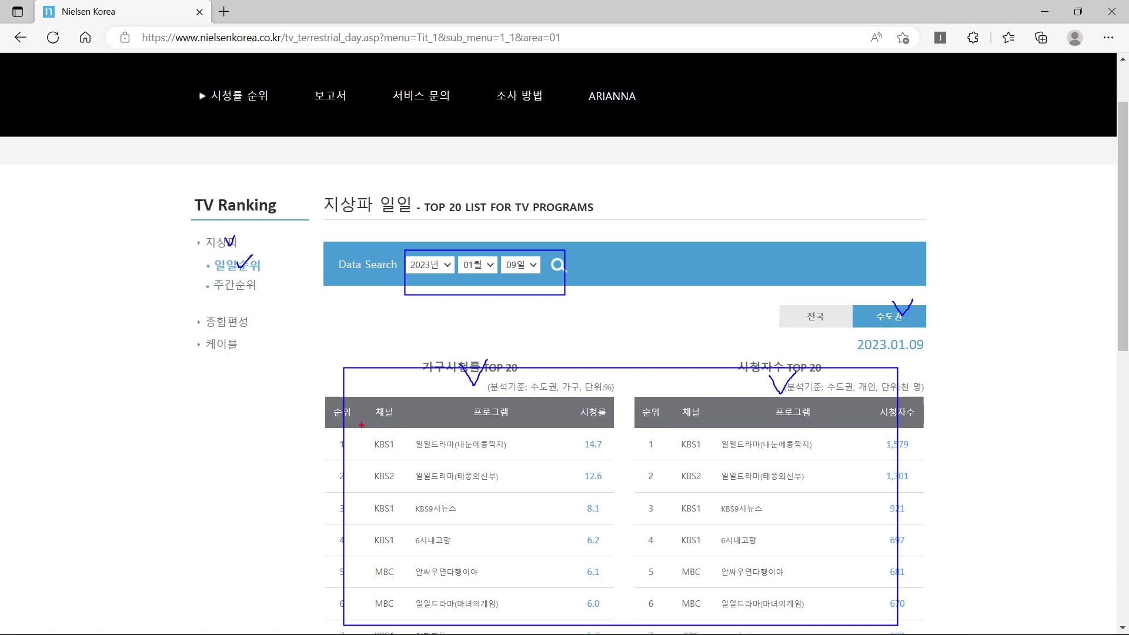
mouse_move(141, 26)
mouse_down()
mouse_move(263, 60)
mouse_move(578, 60)
mouse_up()
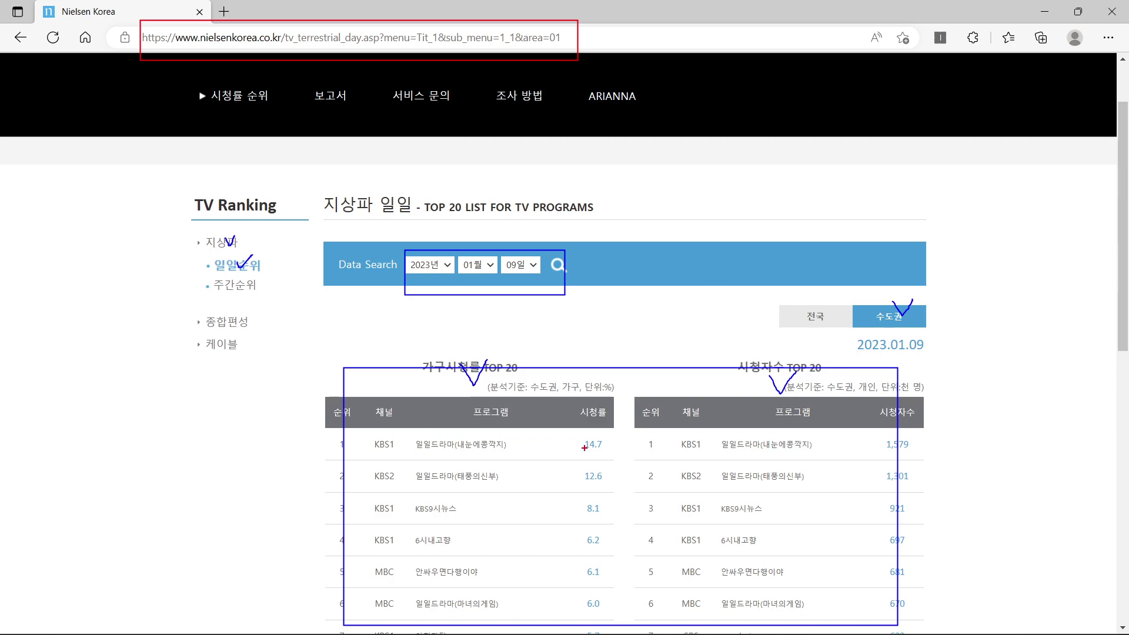
mouse_move(583, 446)
mouse_down()
mouse_move(588, 458)
mouse_move(605, 442)
mouse_up()
drag(682, 446, 706, 451)
drag(619, 386, 645, 395)
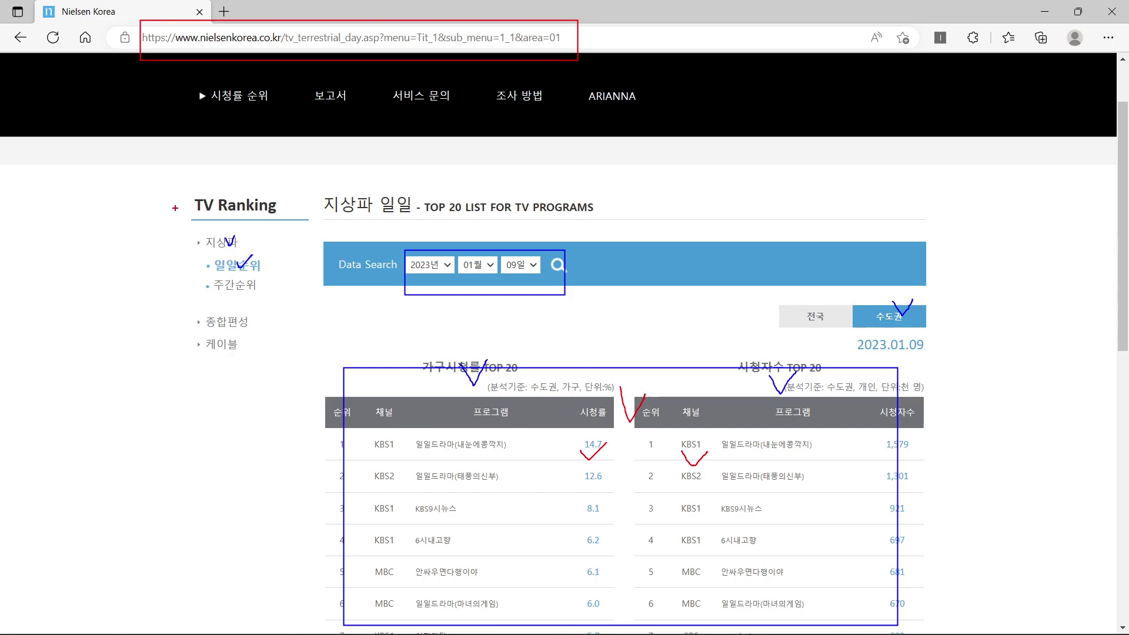
mouse_move(227, 234)
mouse_down()
mouse_move(238, 233)
mouse_move(246, 260)
mouse_move(255, 252)
mouse_up()
mouse_move(548, 279)
mouse_down()
mouse_move(552, 262)
mouse_move(575, 269)
mouse_up()
mouse_move(904, 294)
mouse_down()
mouse_move(911, 308)
mouse_move(921, 298)
mouse_up()
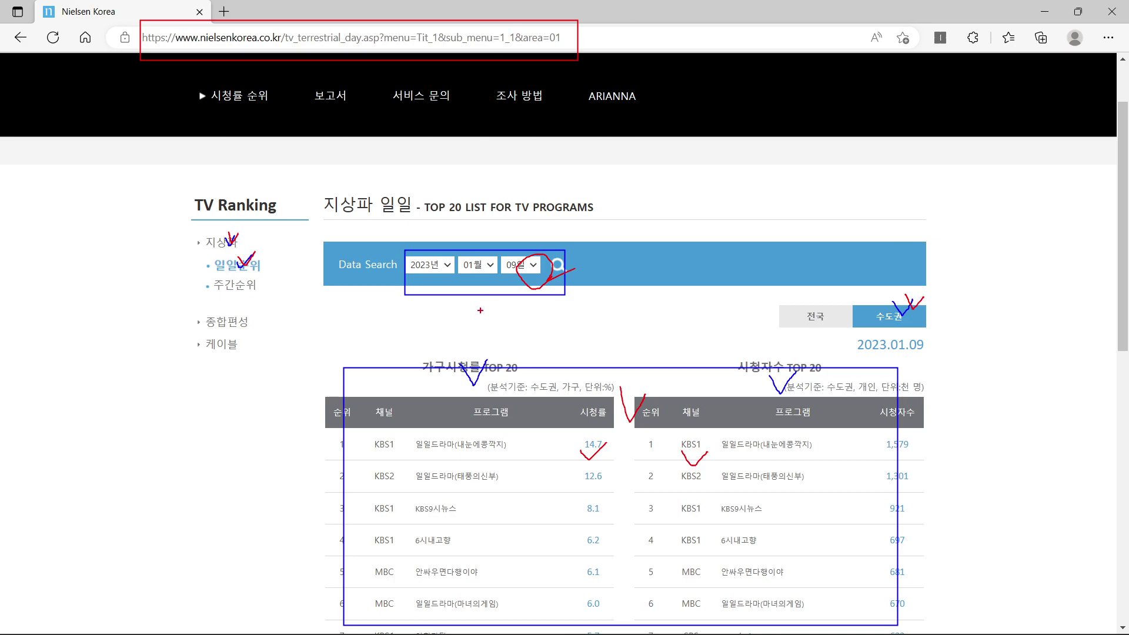
mouse_move(331, 389)
mouse_down()
mouse_move(311, 412)
mouse_move(336, 406)
mouse_up()
drag(318, 391, 339, 431)
key(Escape)
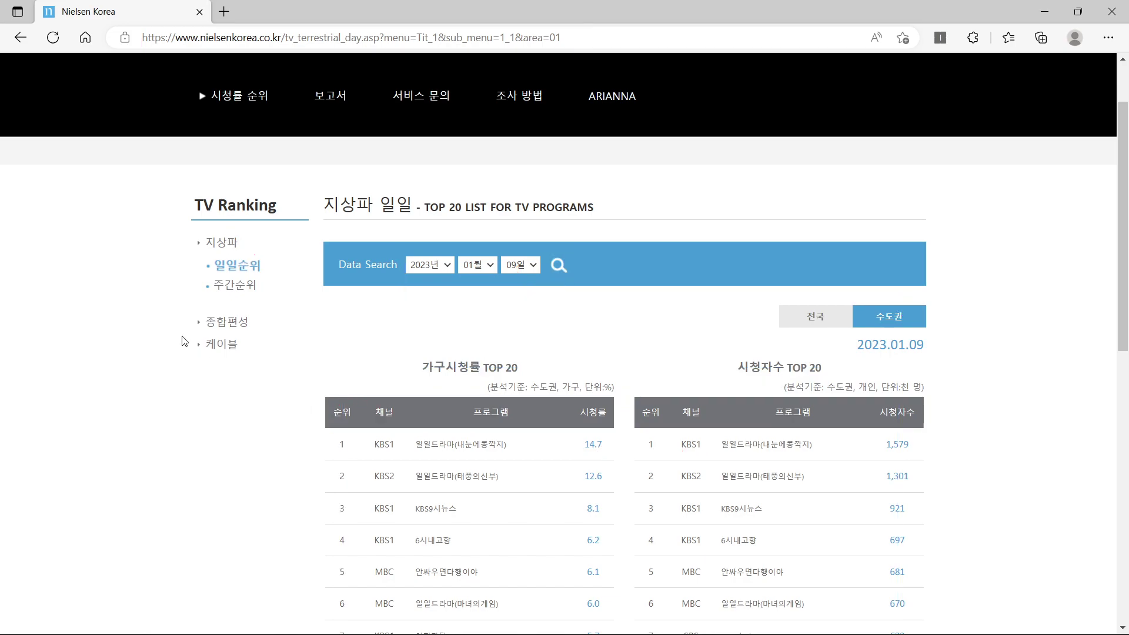
Display the cable (케이블) daily ranking (일일순위) for 2 January 2023 with the nationwide region (전국).
click(215, 351)
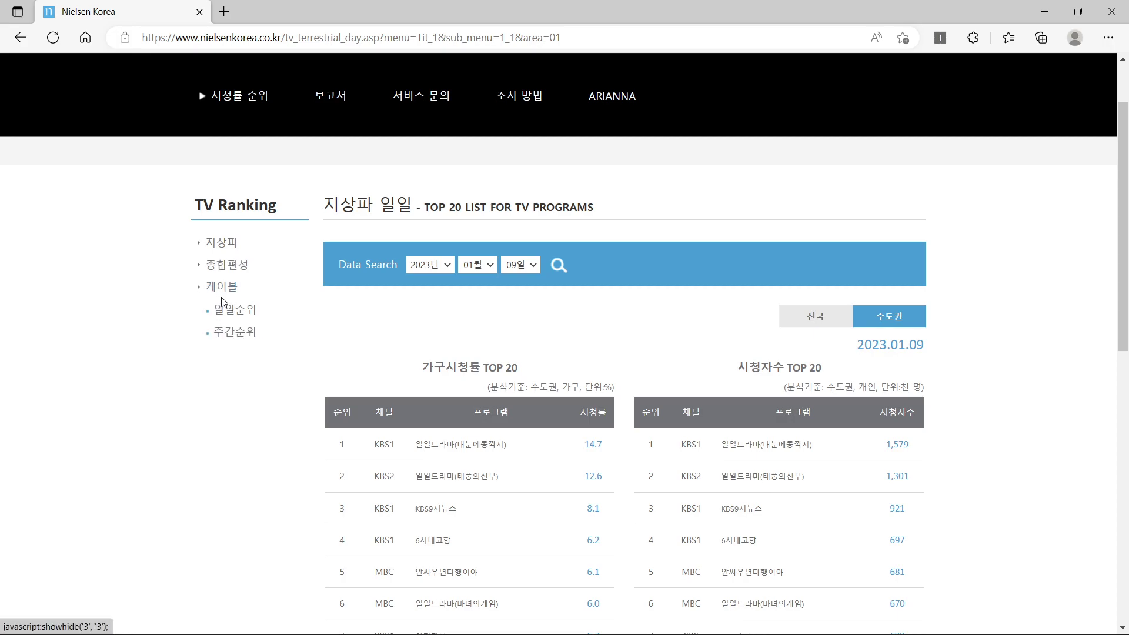
click(238, 310)
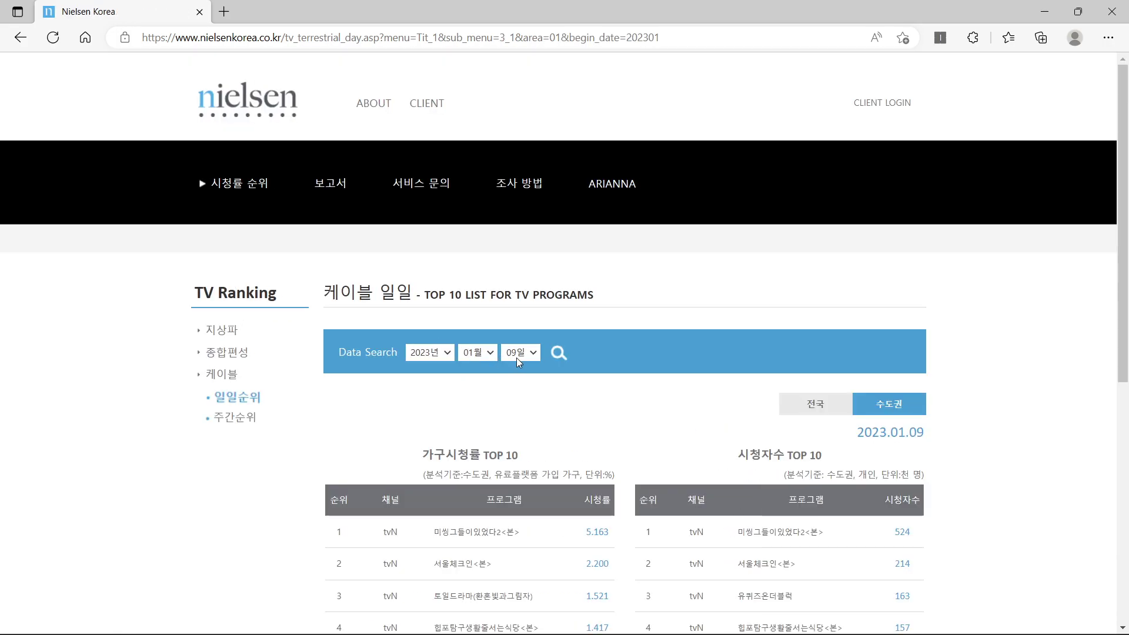
click(518, 353)
click(515, 383)
click(559, 353)
click(811, 406)
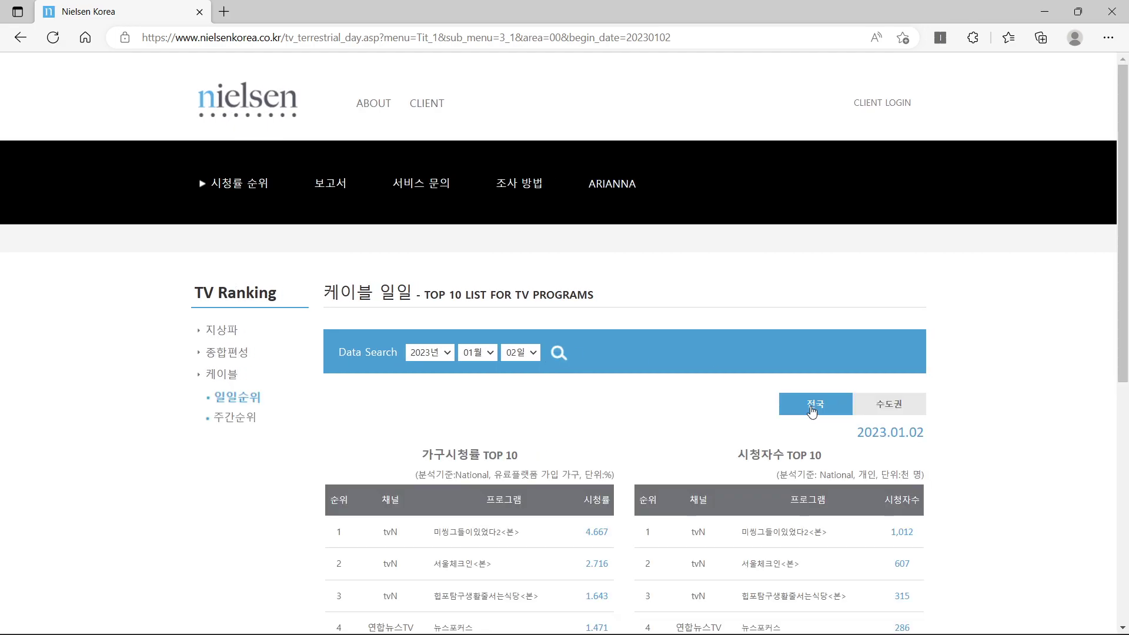
scroll(812, 411, down, 3)
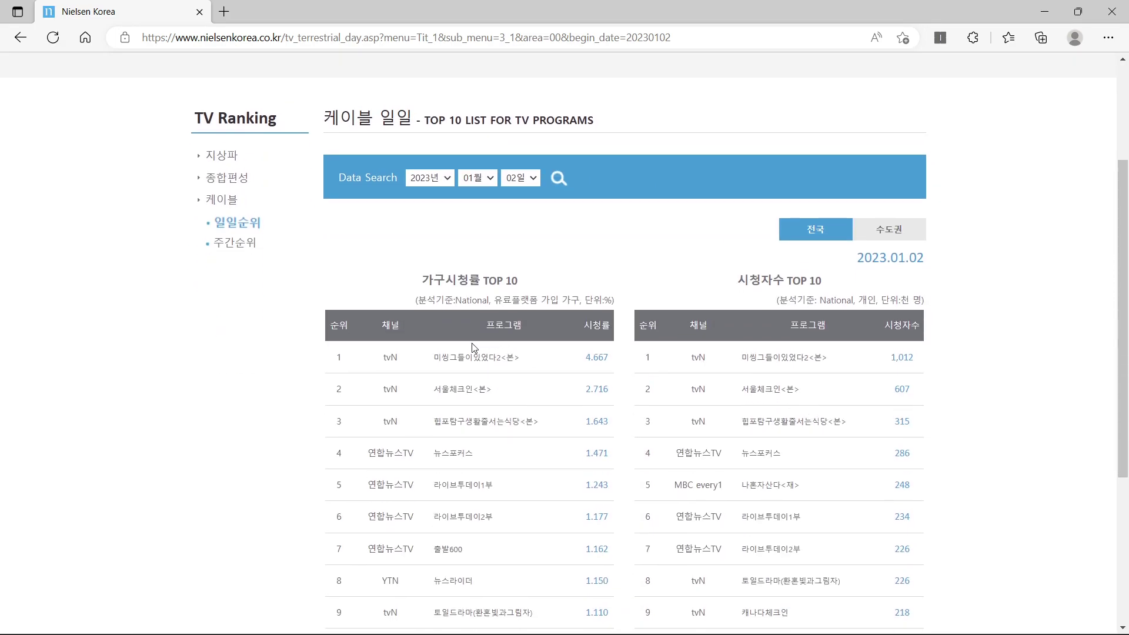
Examine the cable TOP 10 tables, their selected conditions and the menu, area and date parameters in the page URL.
mouse_move(318, 257)
mouse_down()
mouse_move(591, 488)
mouse_move(870, 597)
mouse_up()
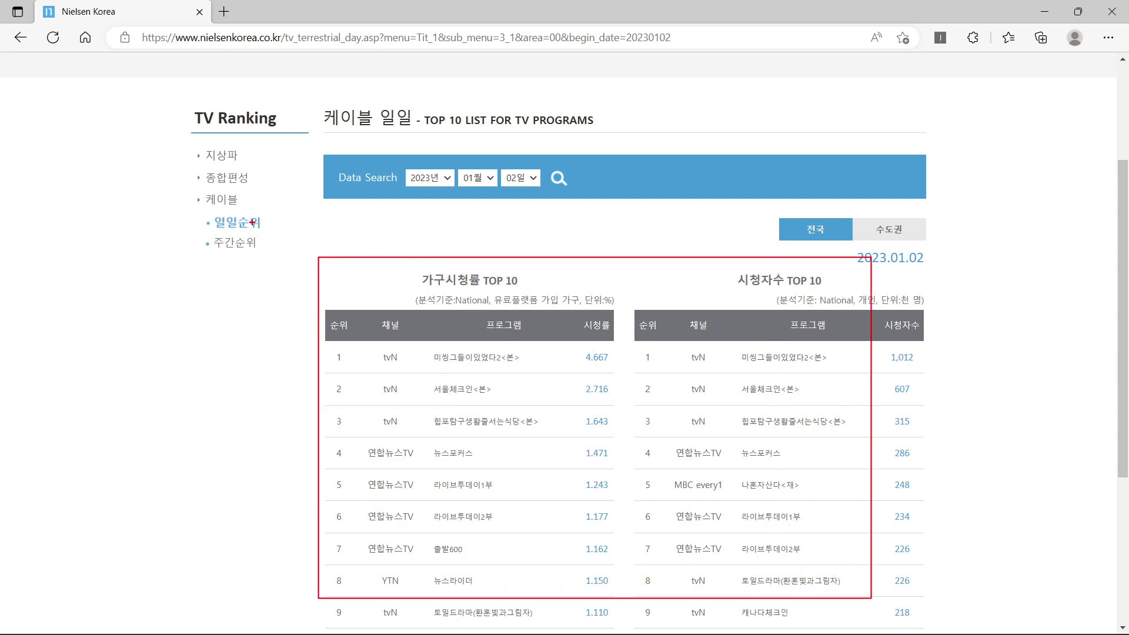
mouse_move(252, 215)
mouse_down()
mouse_move(259, 226)
mouse_move(272, 210)
mouse_up()
drag(519, 160, 539, 169)
drag(809, 224, 823, 225)
mouse_move(141, 22)
mouse_down()
mouse_move(157, 42)
mouse_move(704, 62)
mouse_up()
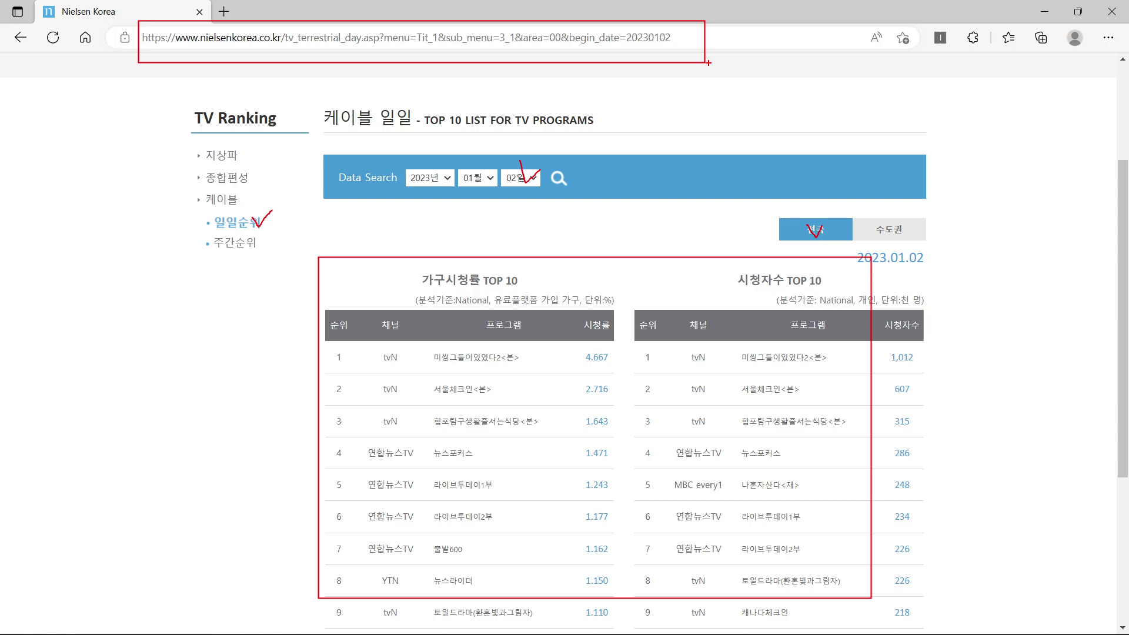
key(Escape)
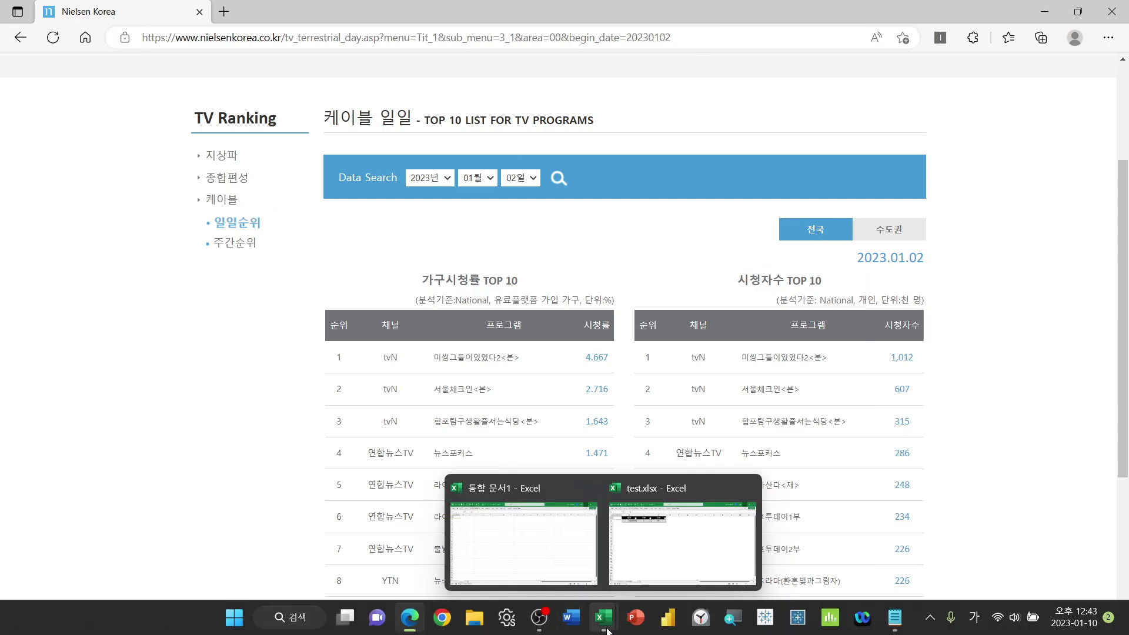
Switch to the test.xlsx workbook in Excel and set the 일자 condition on the 조건 sheet to 20230102.
click(650, 560)
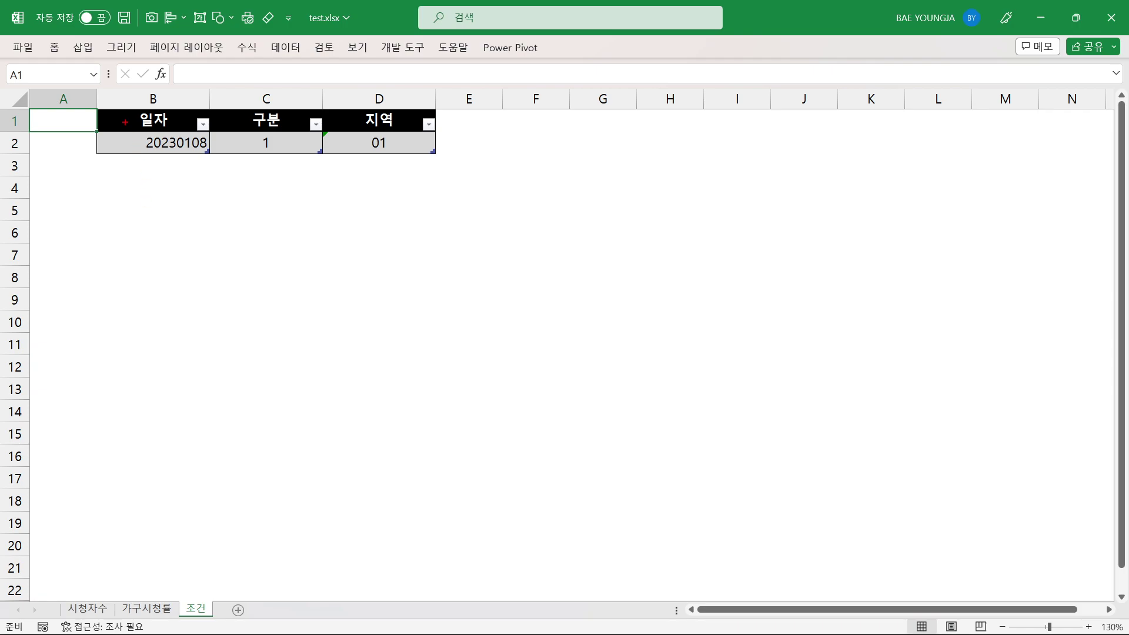
mouse_move(93, 103)
mouse_down()
mouse_move(385, 174)
mouse_move(461, 168)
mouse_up()
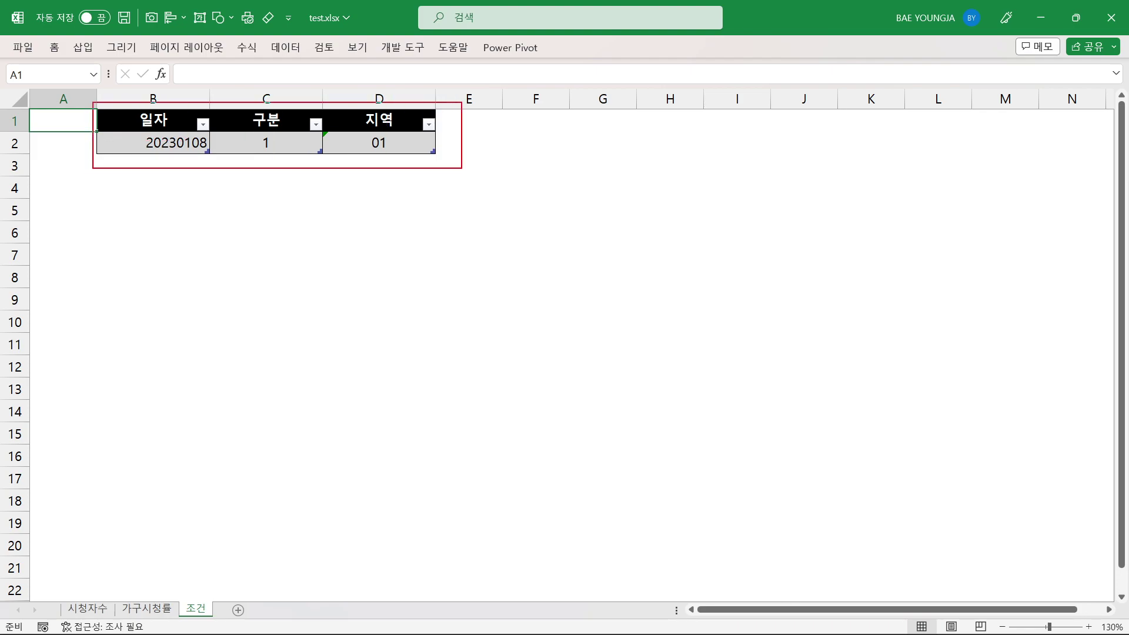
drag(176, 76, 208, 89)
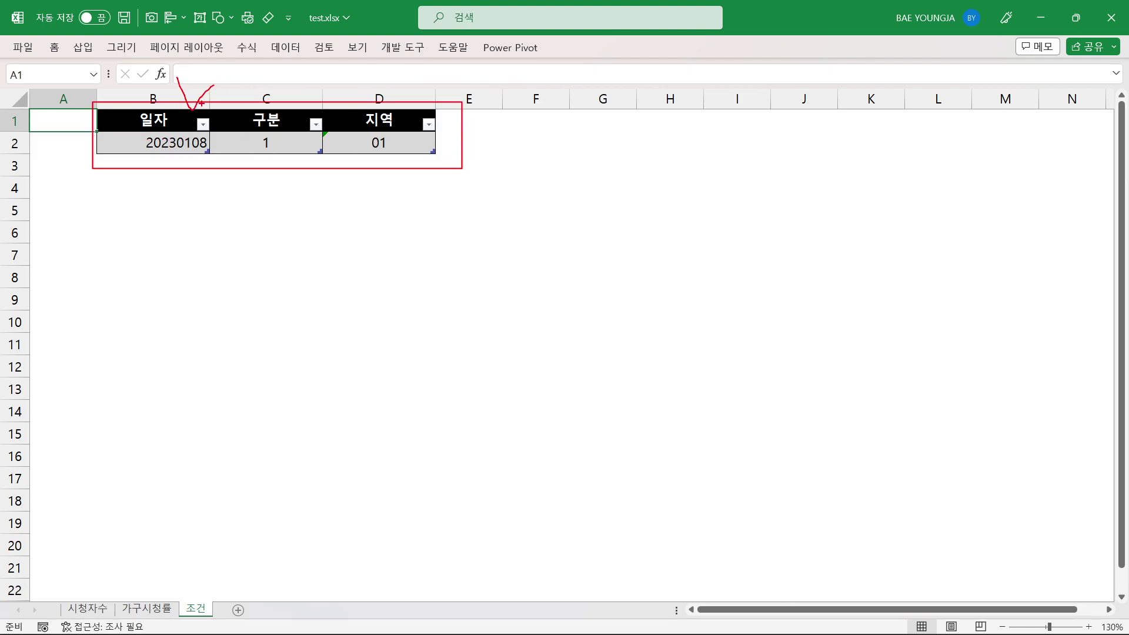
key(Escape)
click(196, 143)
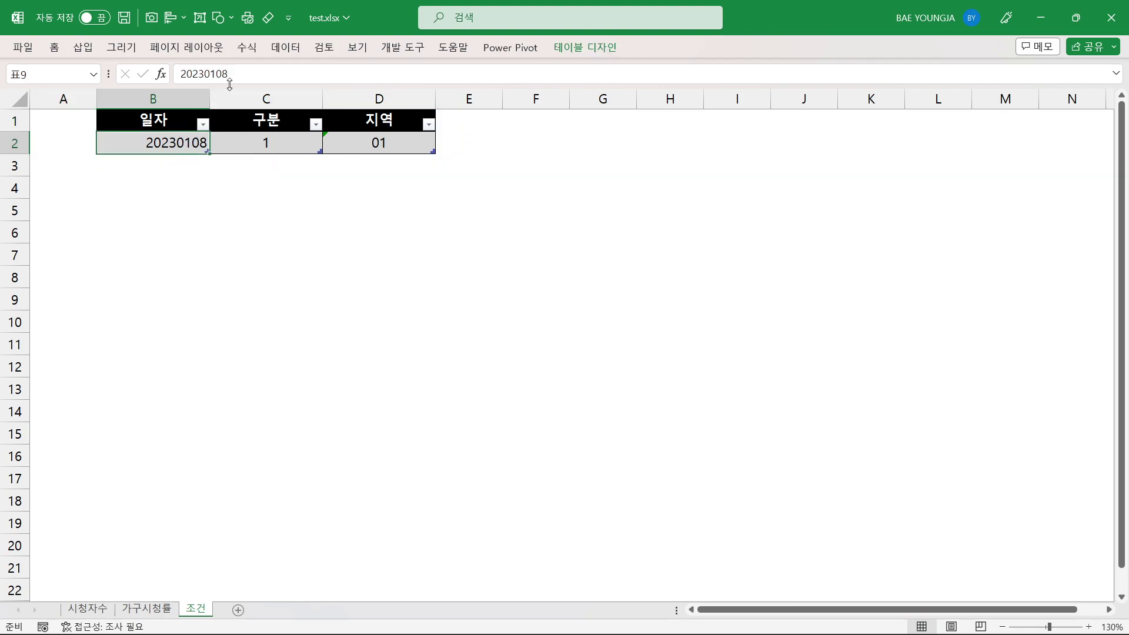
click(268, 68)
key(BackSpace)
text(2)
key(Return)
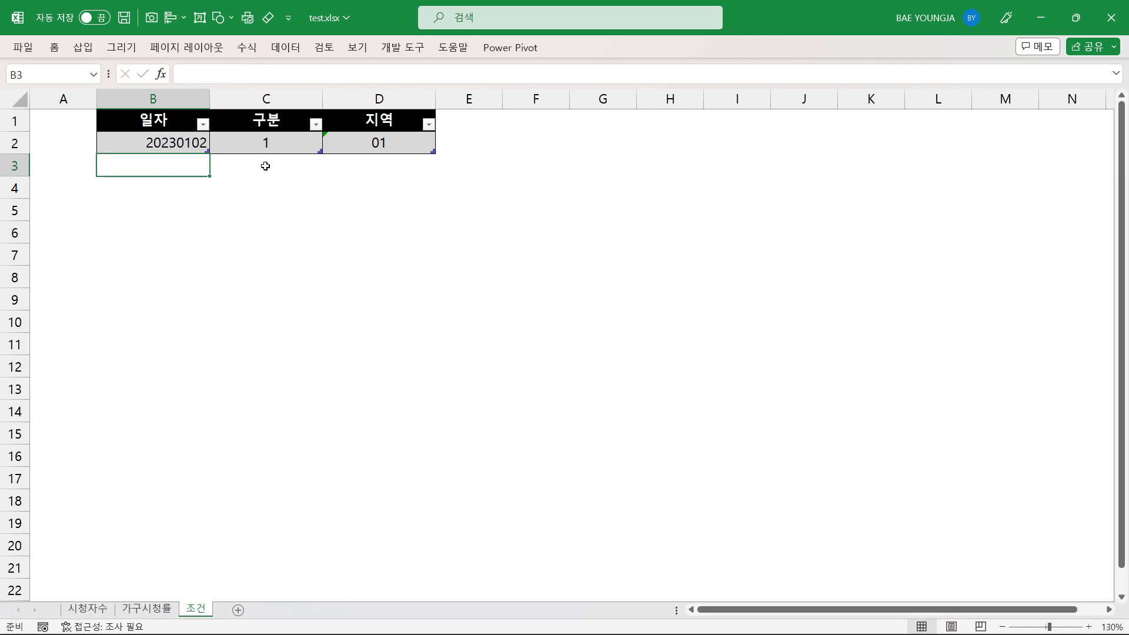
Set the 구분 condition to 3 and the 지역 condition to '00 in the 조건 table.
click(270, 144)
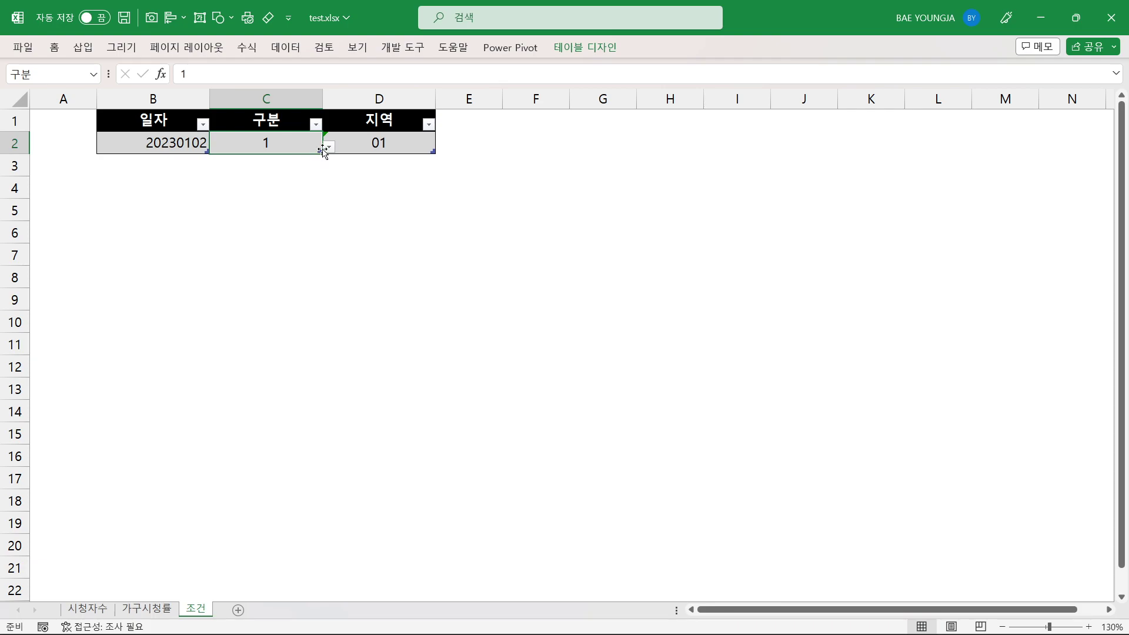
click(328, 147)
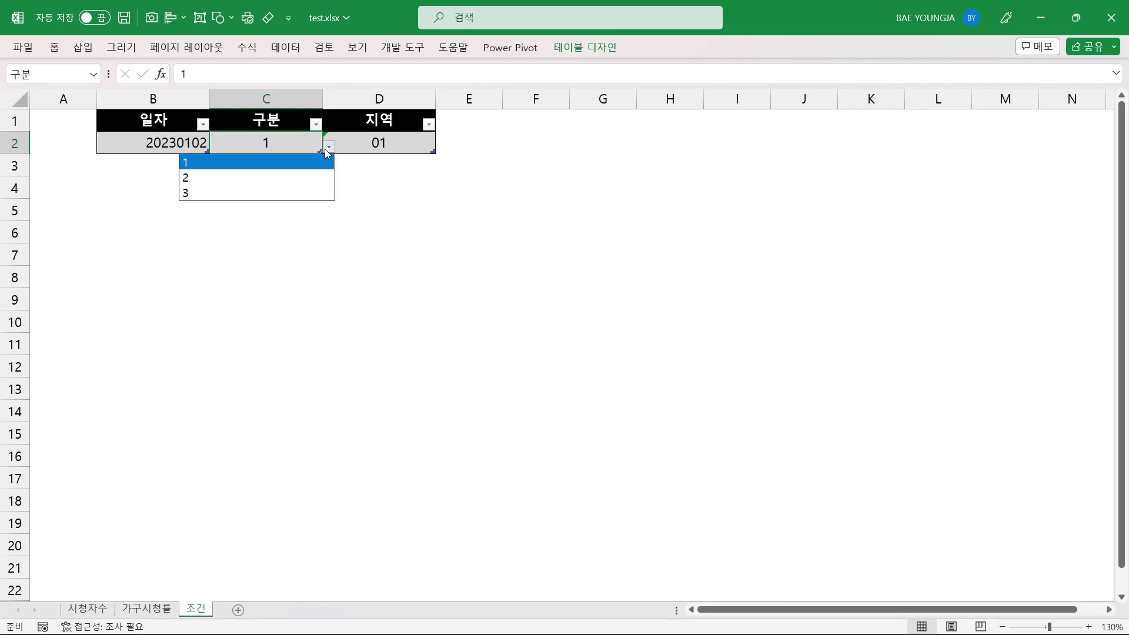
click(262, 193)
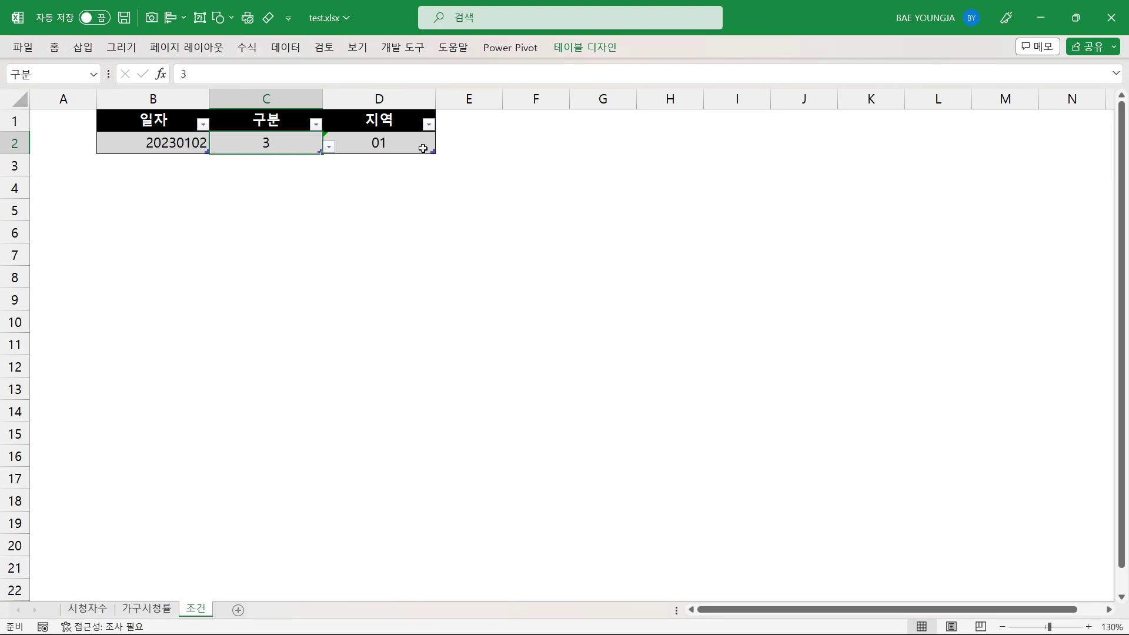
click(420, 145)
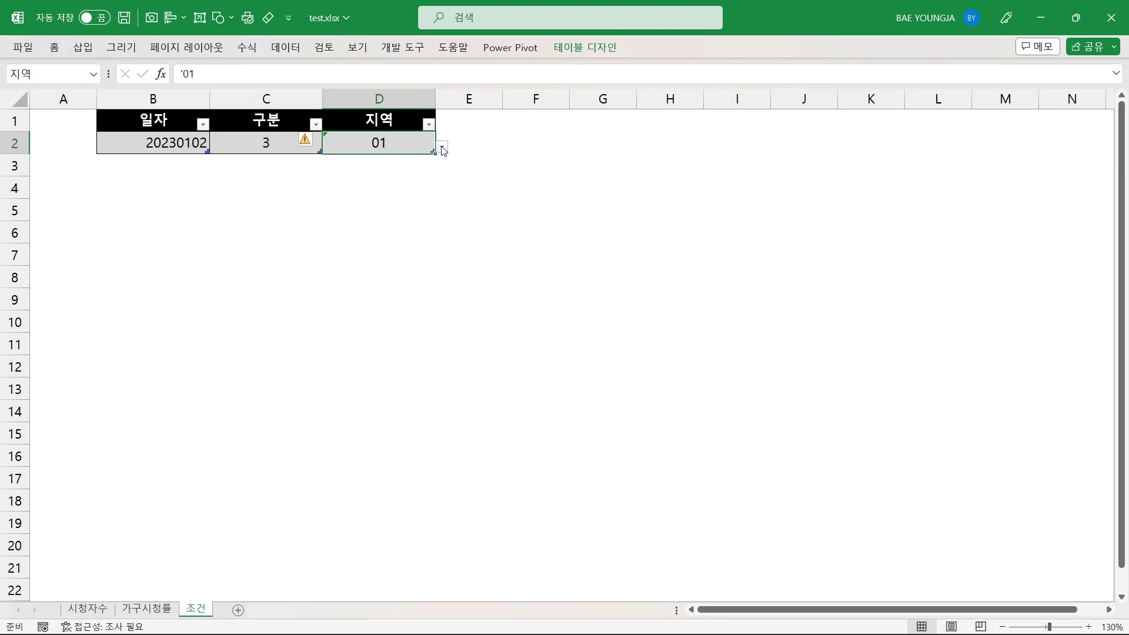
click(442, 150)
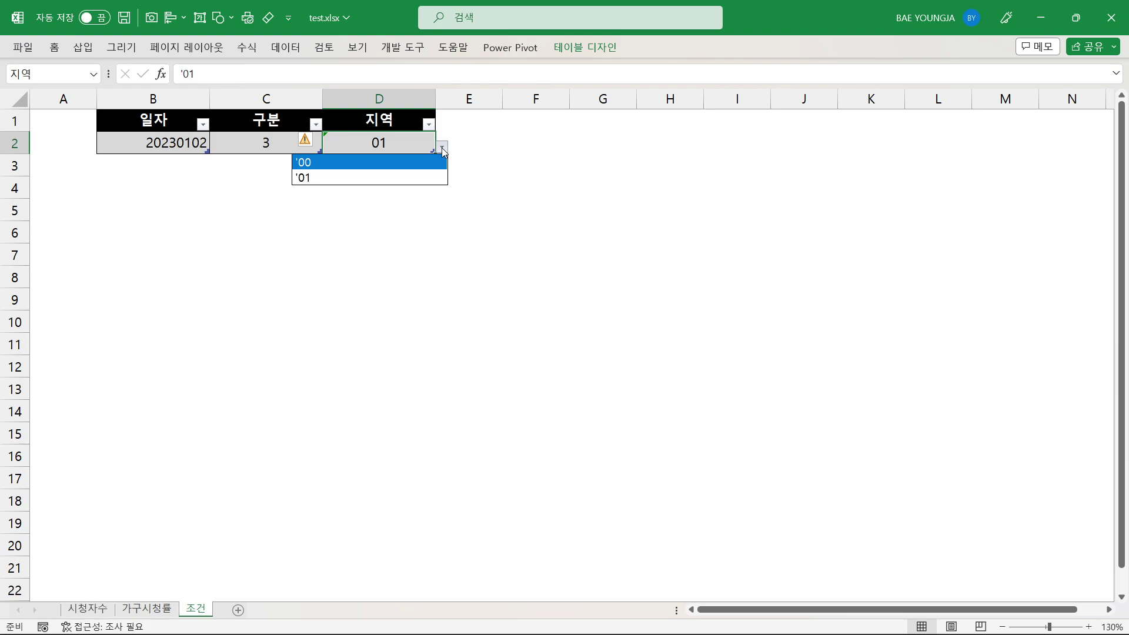
click(402, 164)
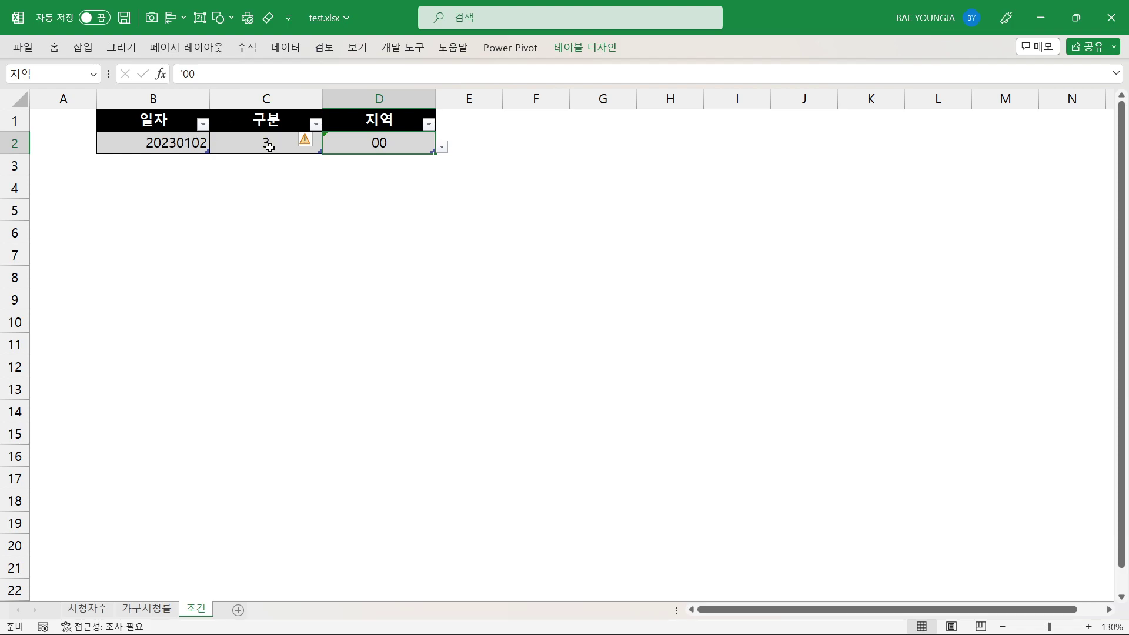
Refresh all of the workbook's queries with the new conditions.
click(285, 52)
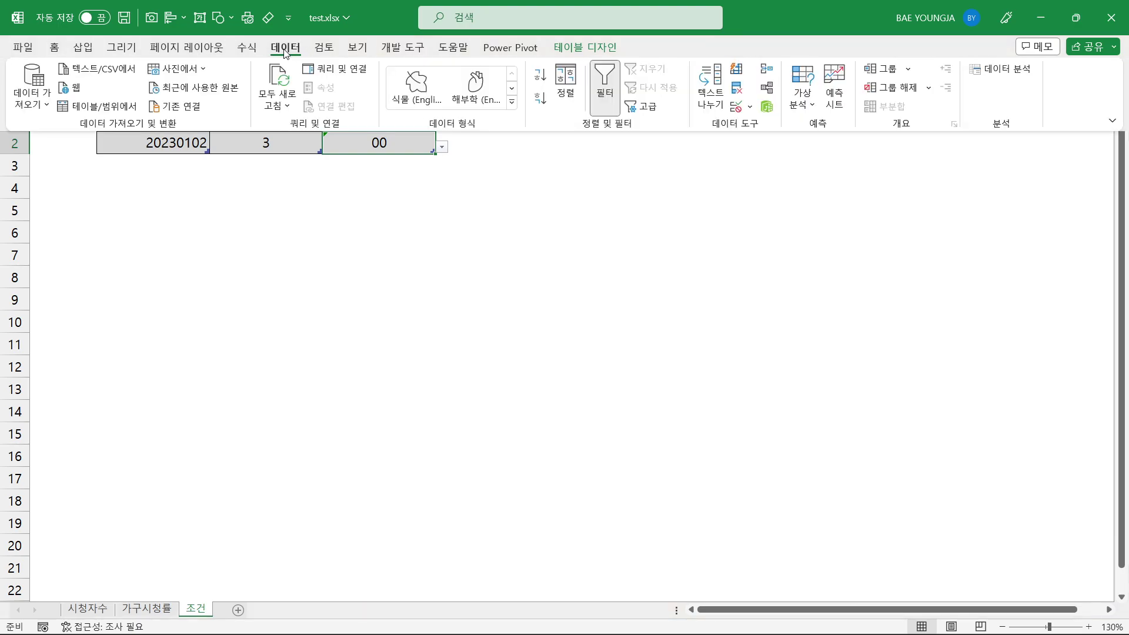
click(276, 106)
click(298, 130)
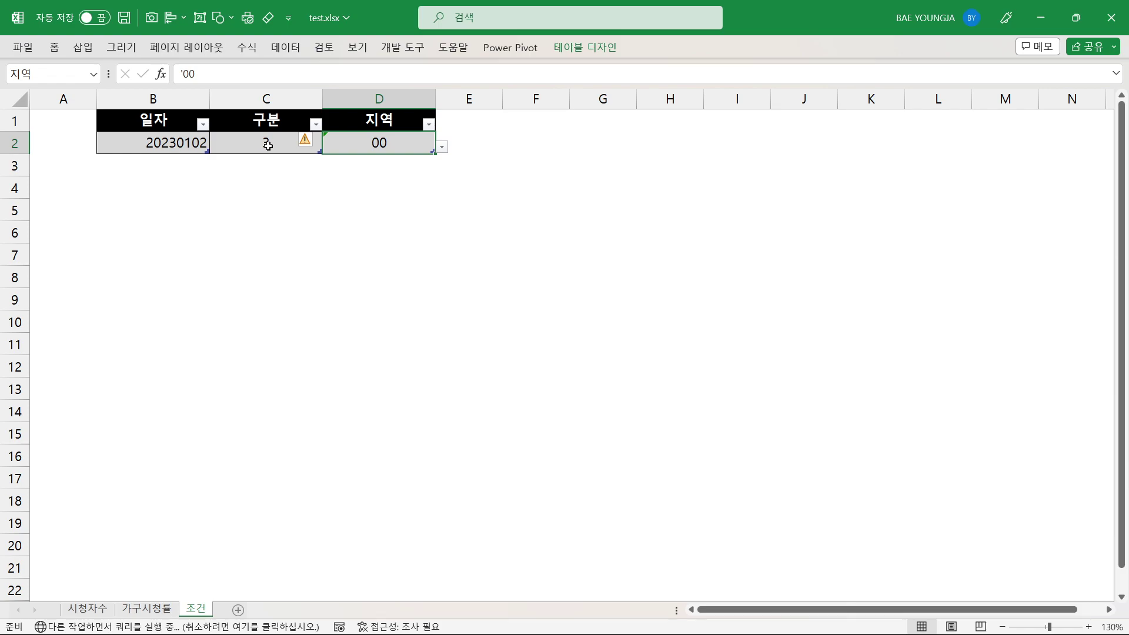
Review the query output on the 가구시청률 and 시청자수 sheets.
click(148, 609)
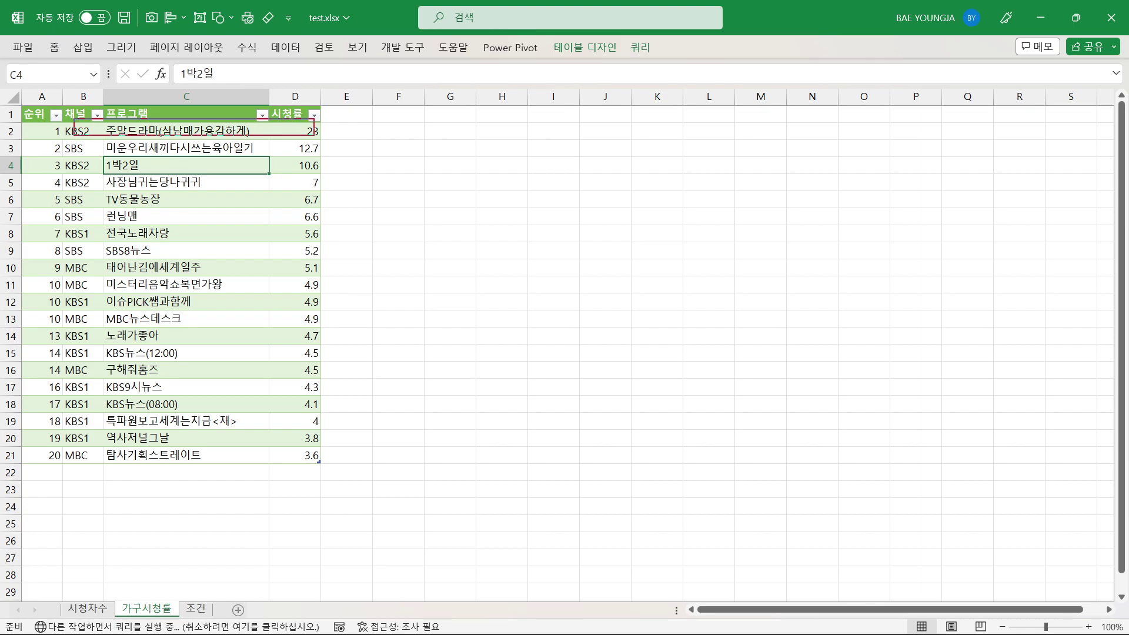
click(87, 608)
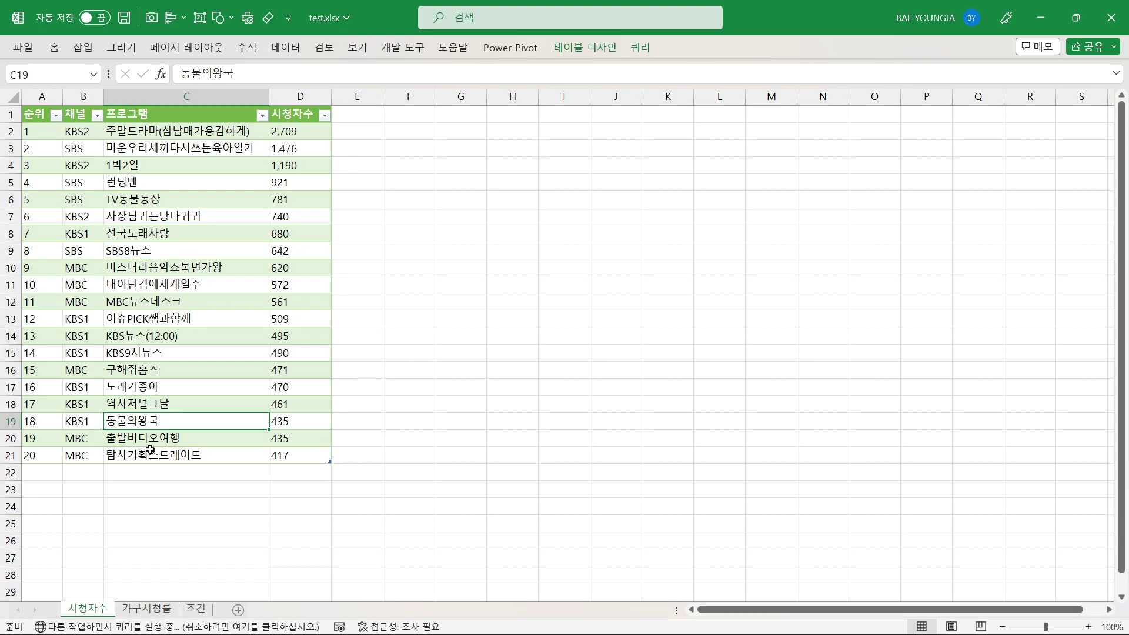
click(179, 130)
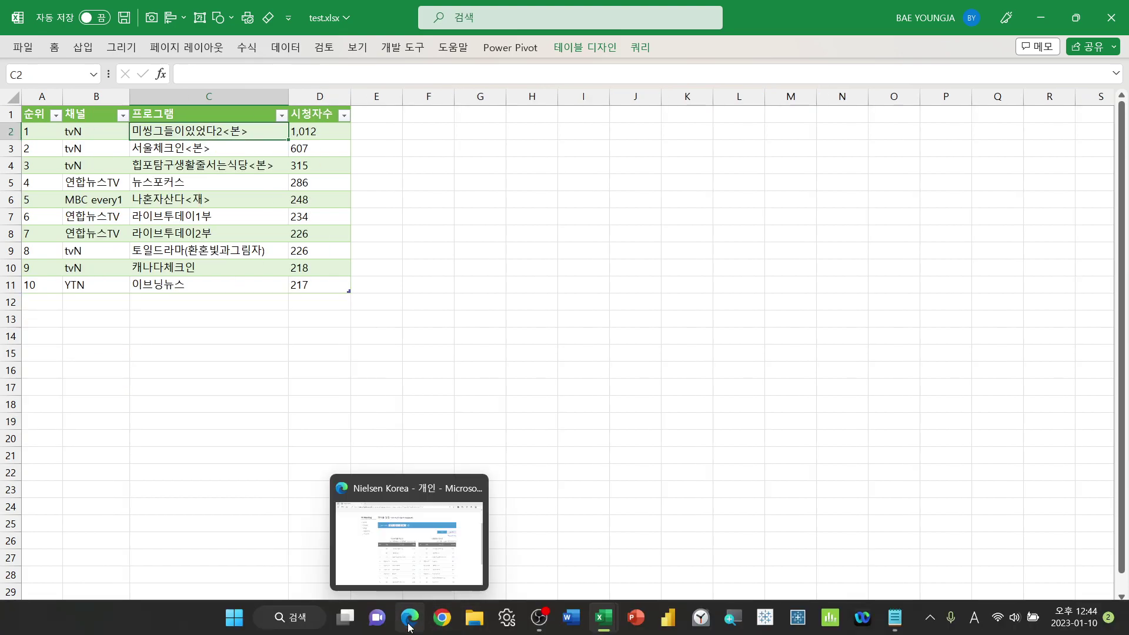
Switch to Edge and compare the cable daily ranking for 2023.01.02 with the refreshed worksheet data.
click(409, 626)
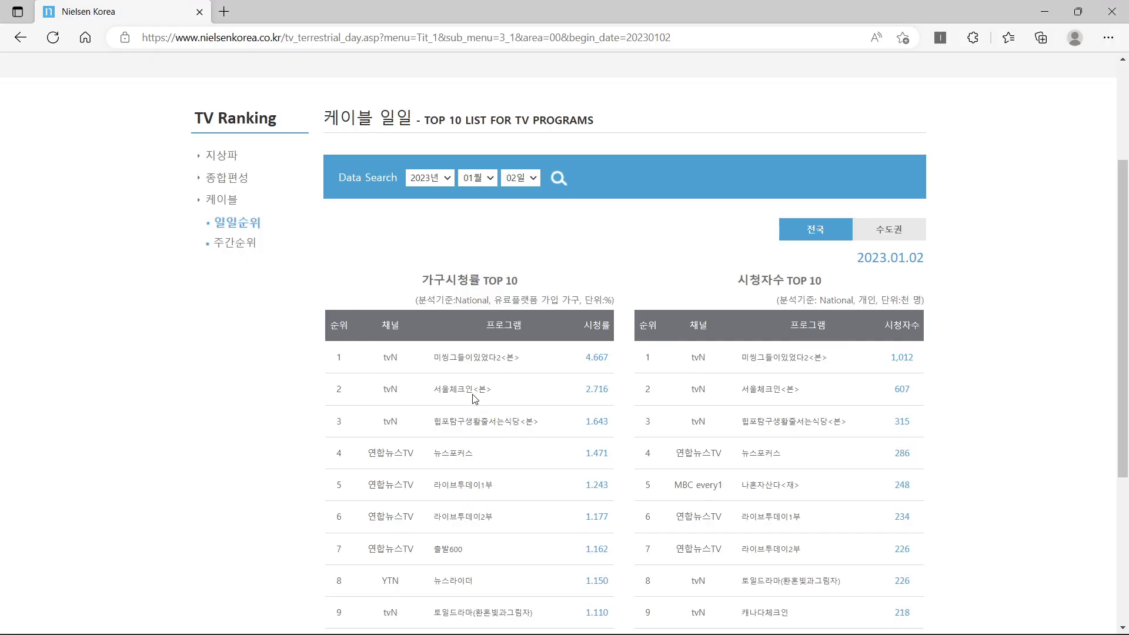
click(228, 203)
click(228, 203)
mouse_move(611, 624)
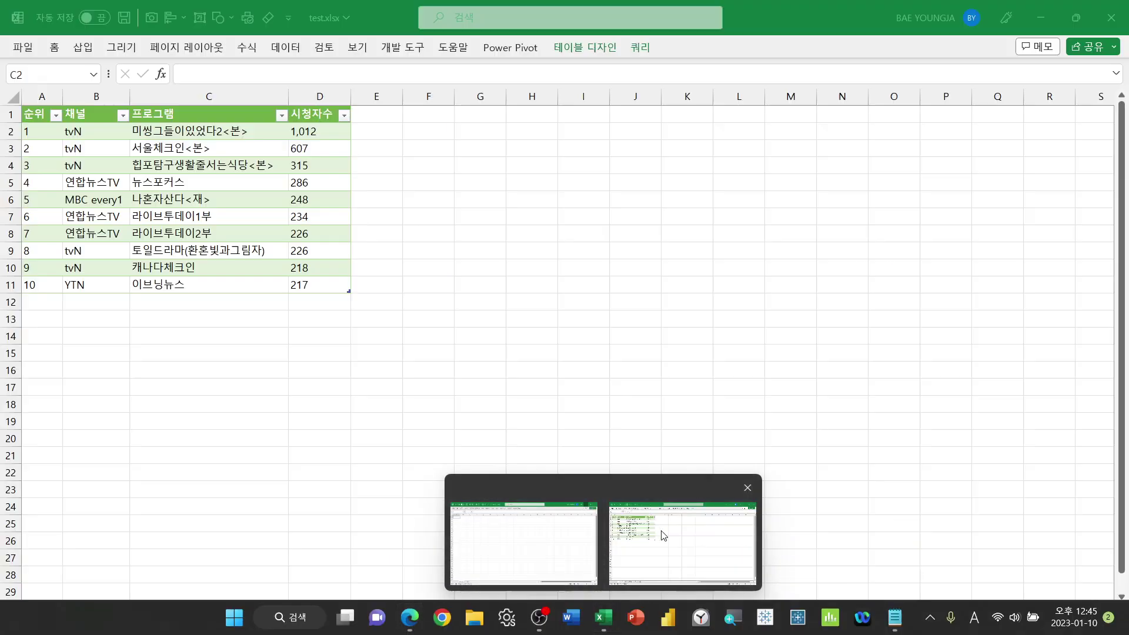
Check the conditions on the 조건 sheet in Excel and view the matching nationwide (전국) cable daily ranking for 2023.01.02 in Edge.
click(660, 529)
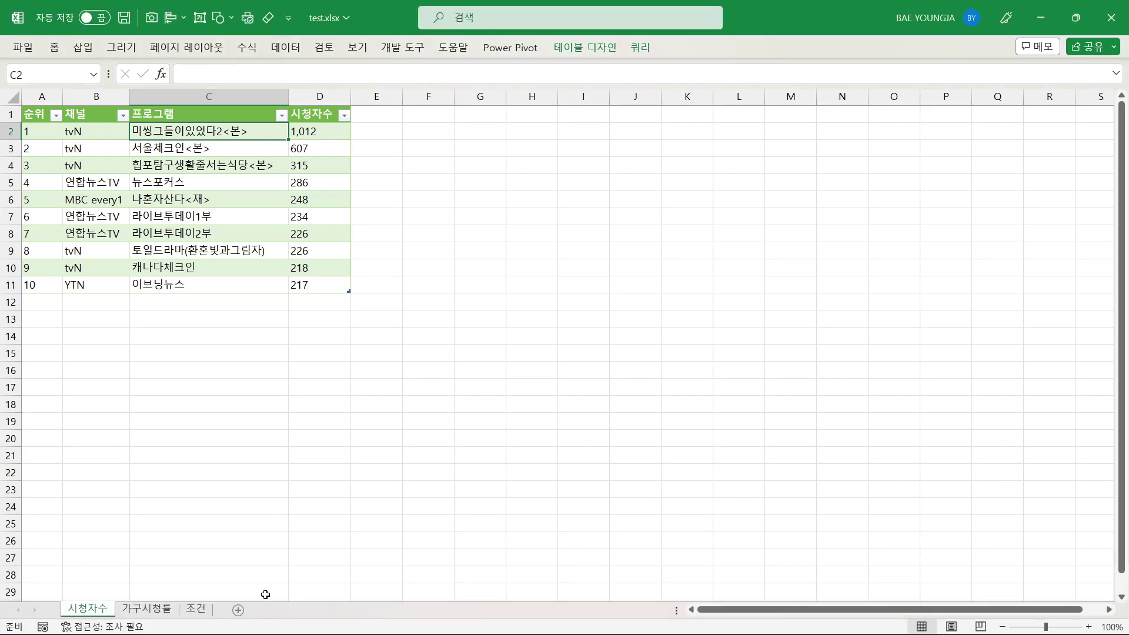
click(203, 610)
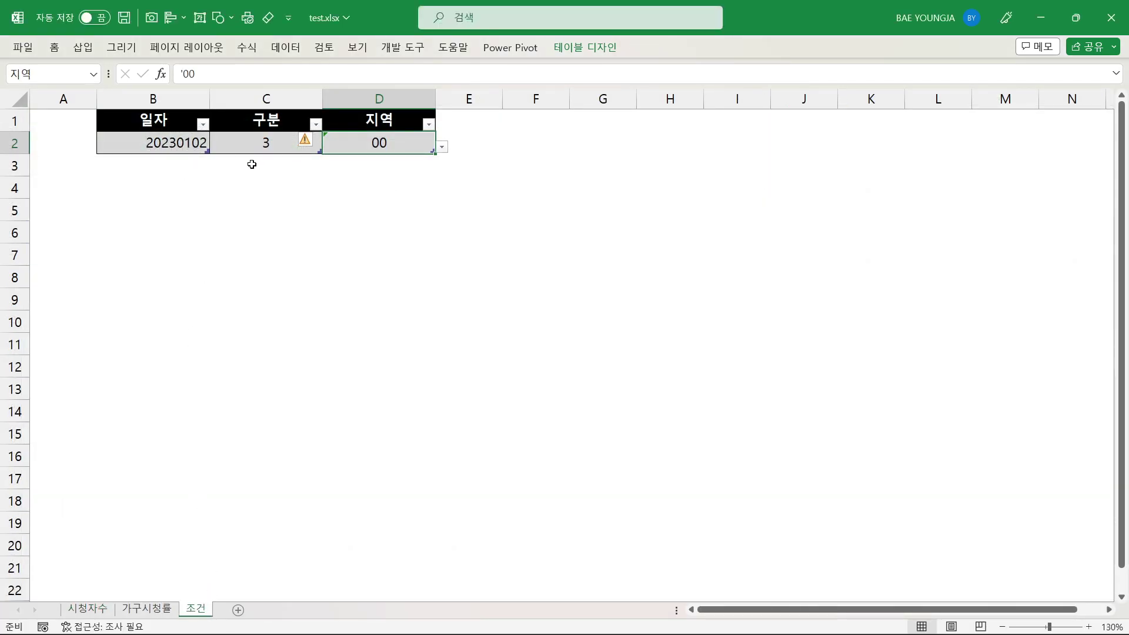
mouse_move(534, 597)
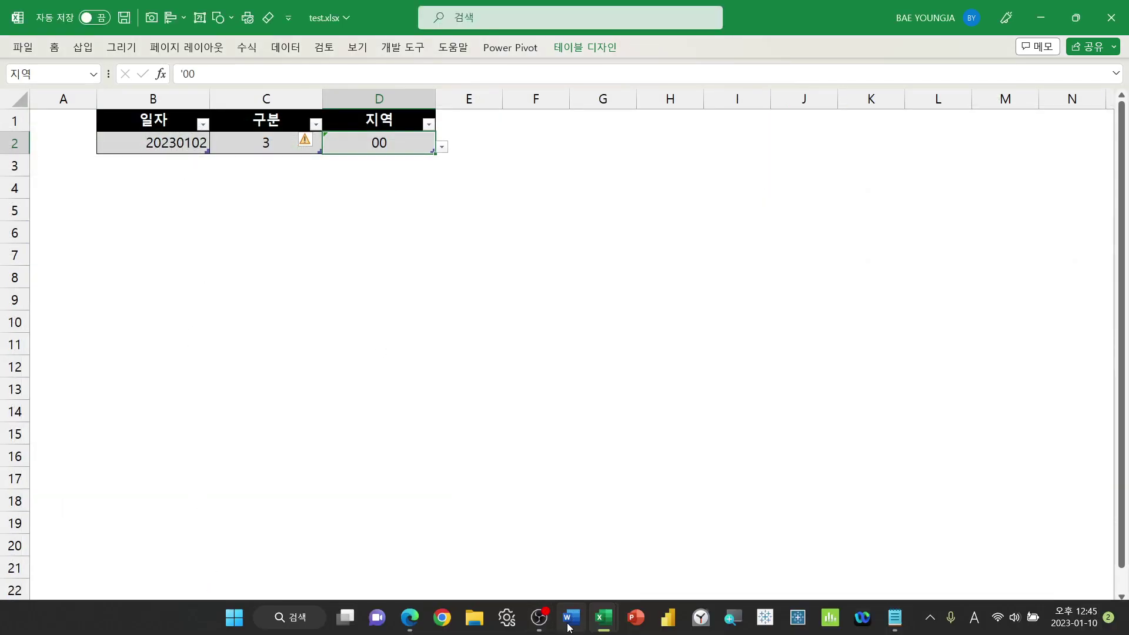
click(410, 617)
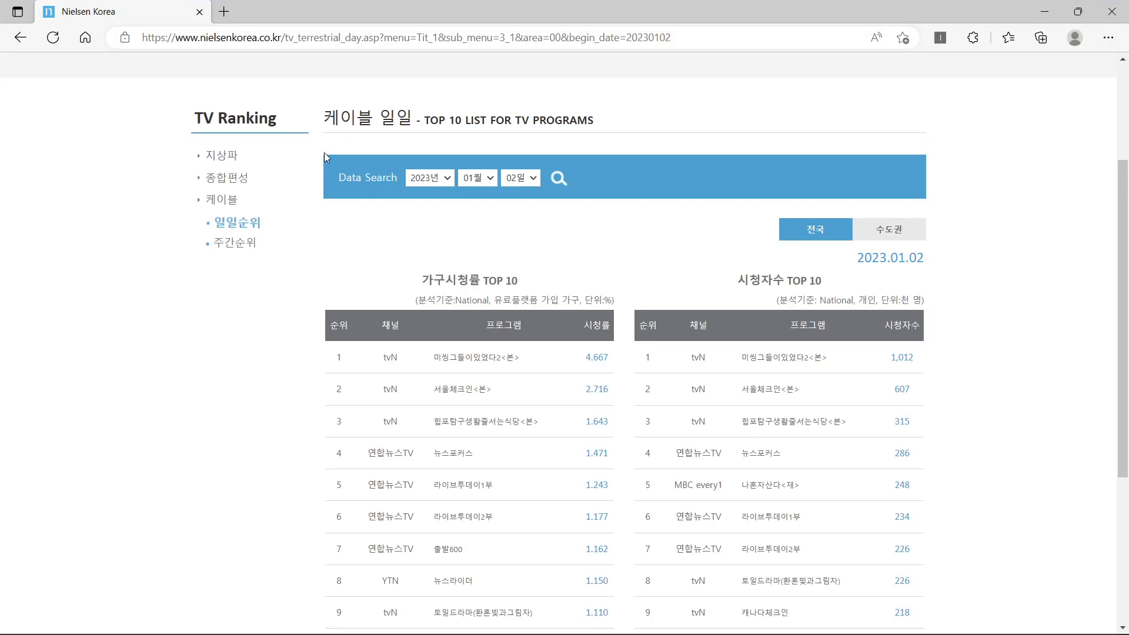
click(558, 178)
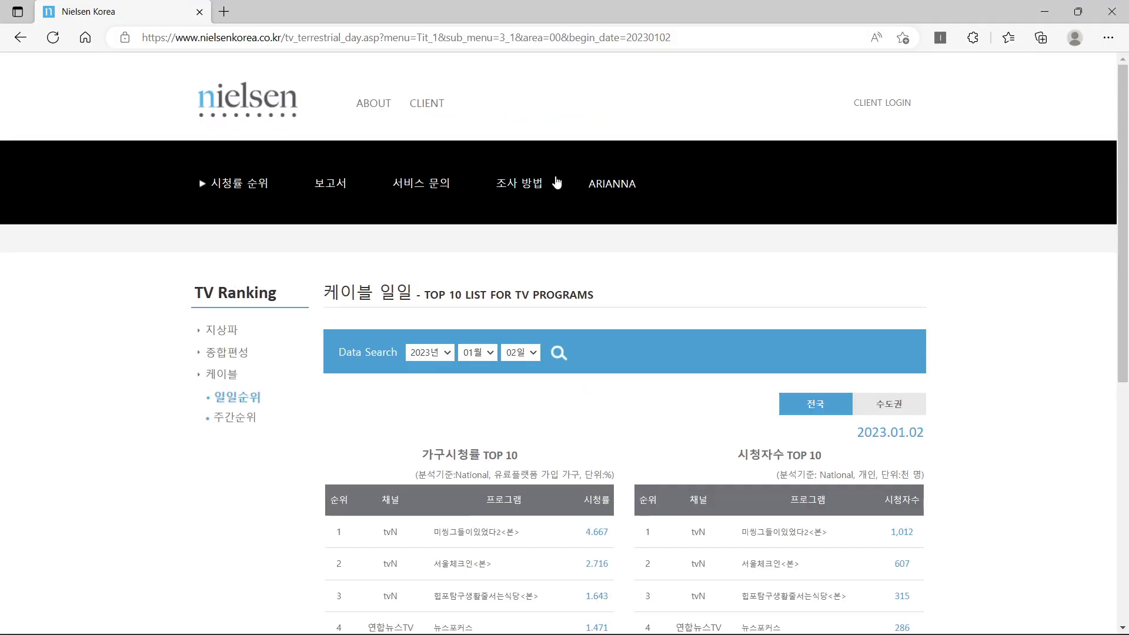
click(812, 409)
scroll(458, 331, down, 5)
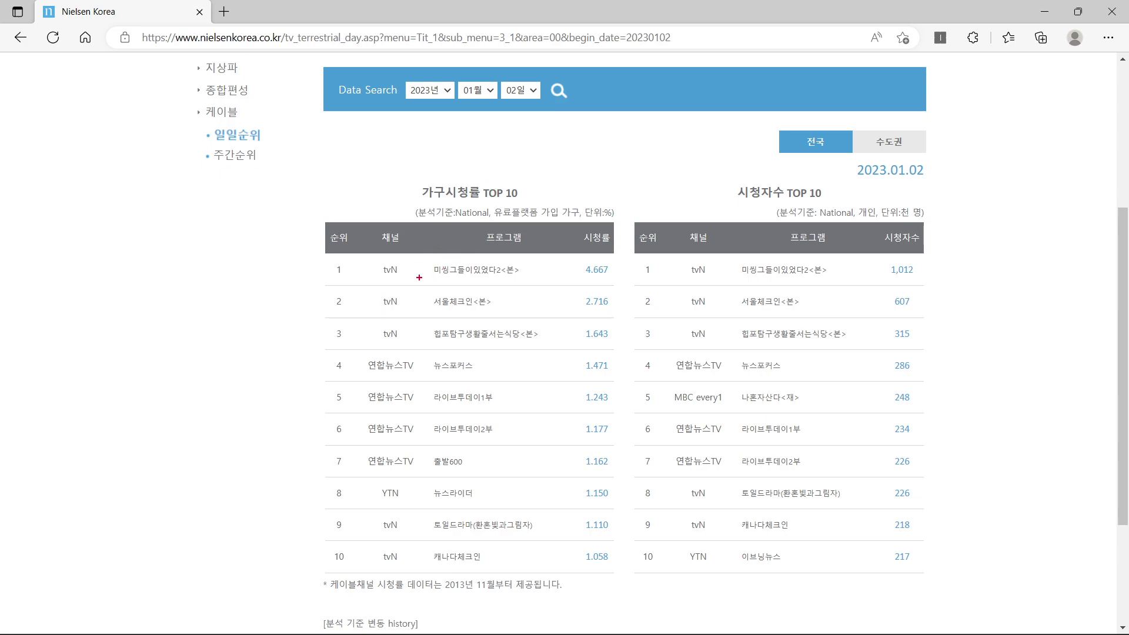
drag(331, 252, 617, 289)
Switch to Excel and compare the first-ranked program on the 가구시청률 and 시청자수 sheets with the web ranking.
mouse_move(603, 617)
click(637, 583)
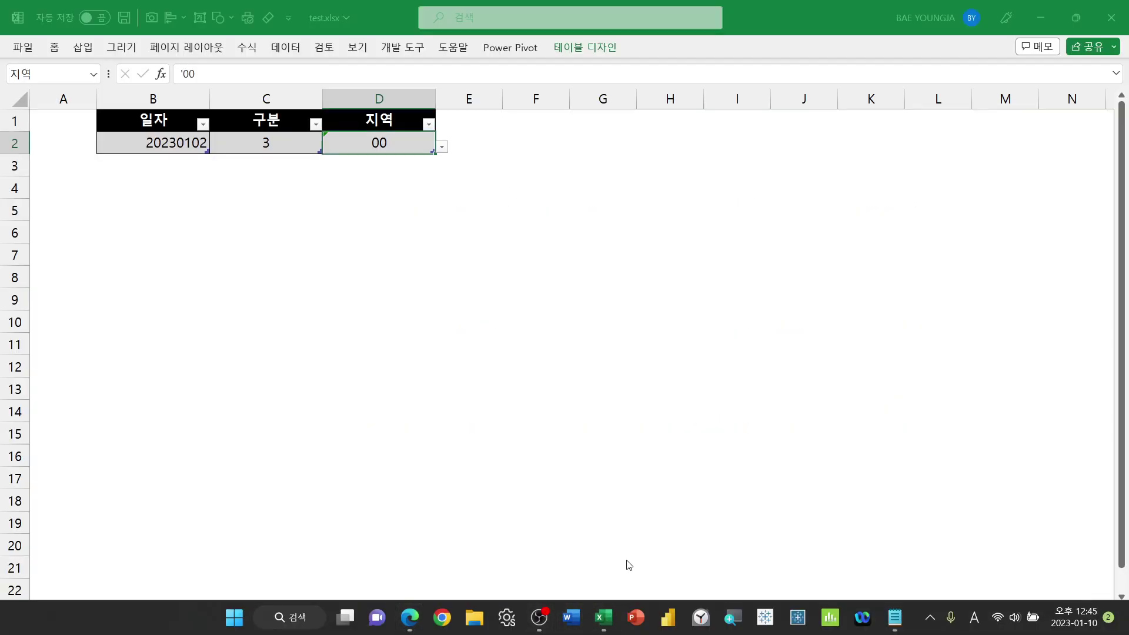
click(139, 611)
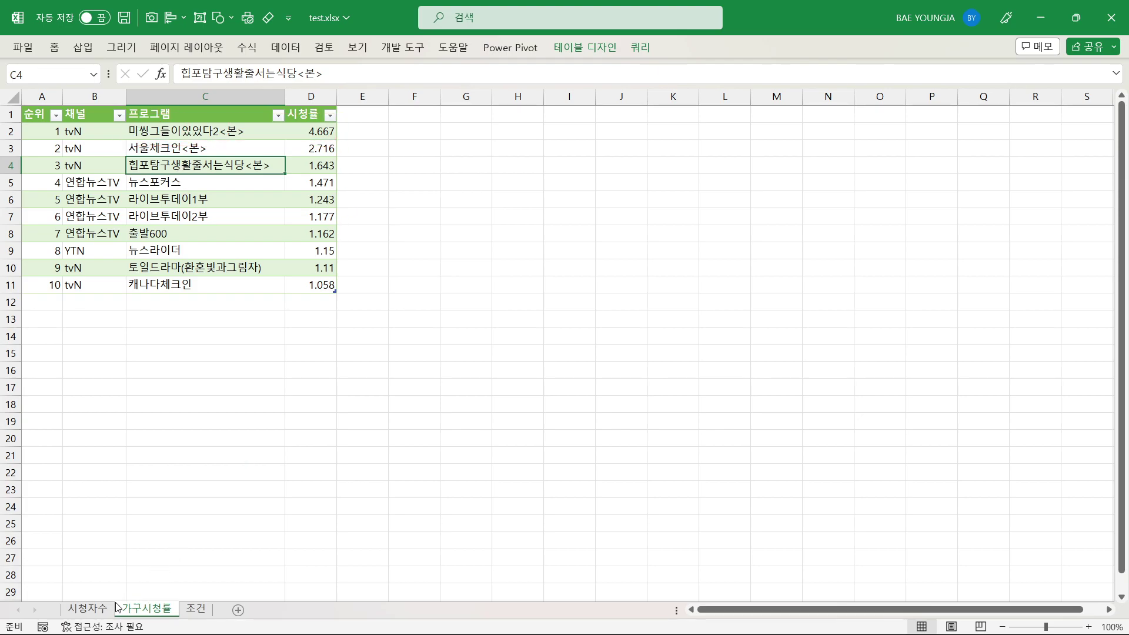
click(94, 610)
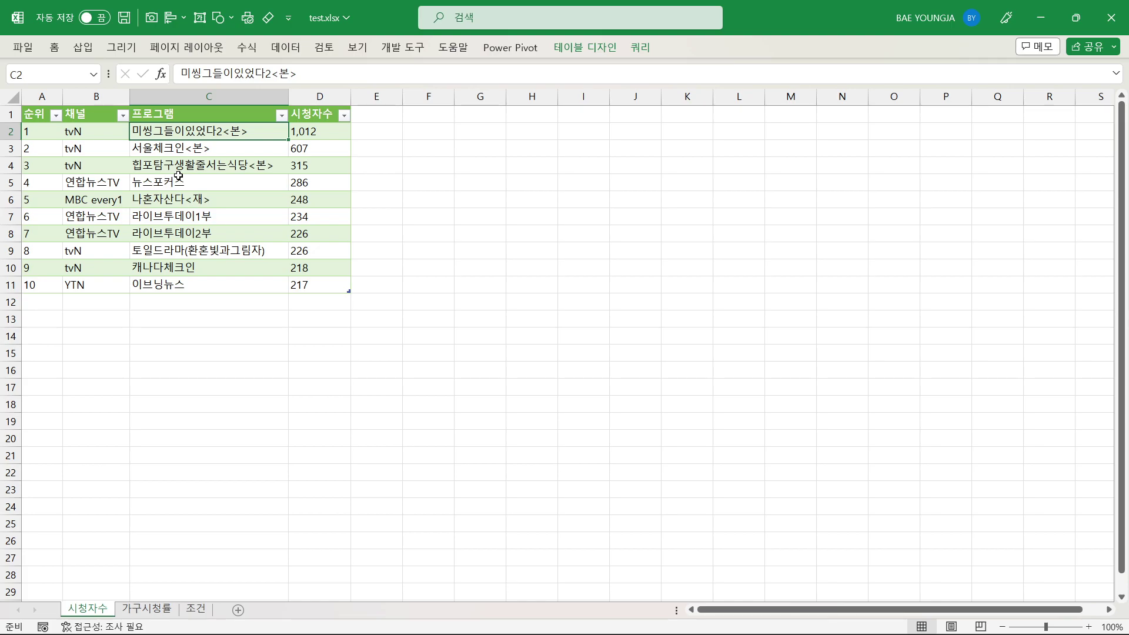
drag(132, 117, 347, 145)
key(Escape)
Switch to Edge and check the first-ranked program in the cable 시청자수 TOP 10 list.
mouse_move(582, 622)
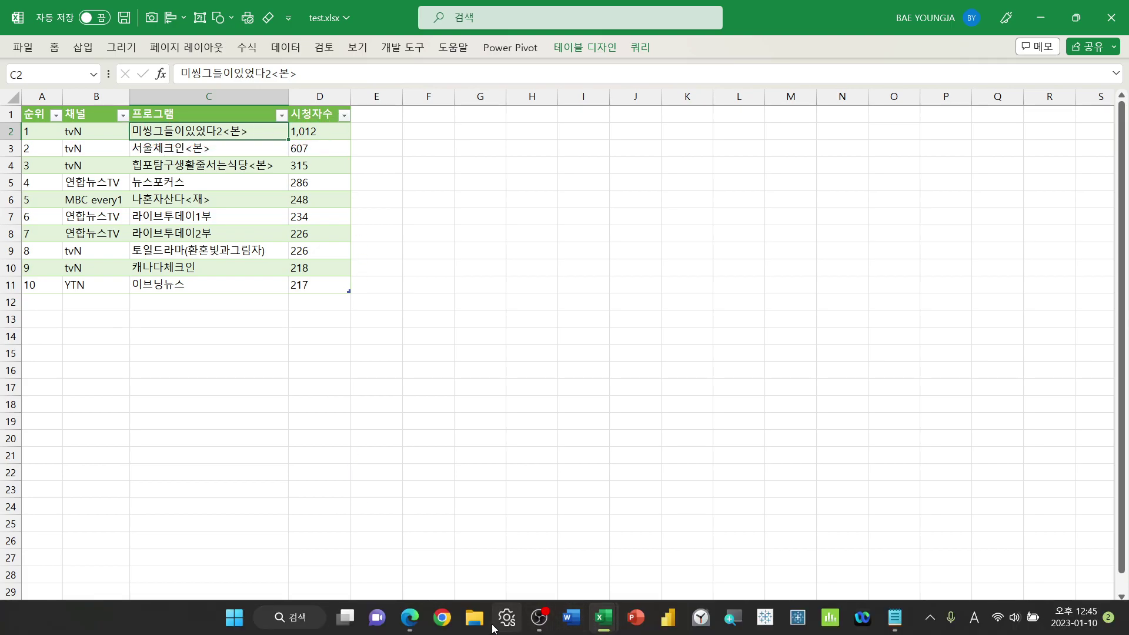
click(410, 618)
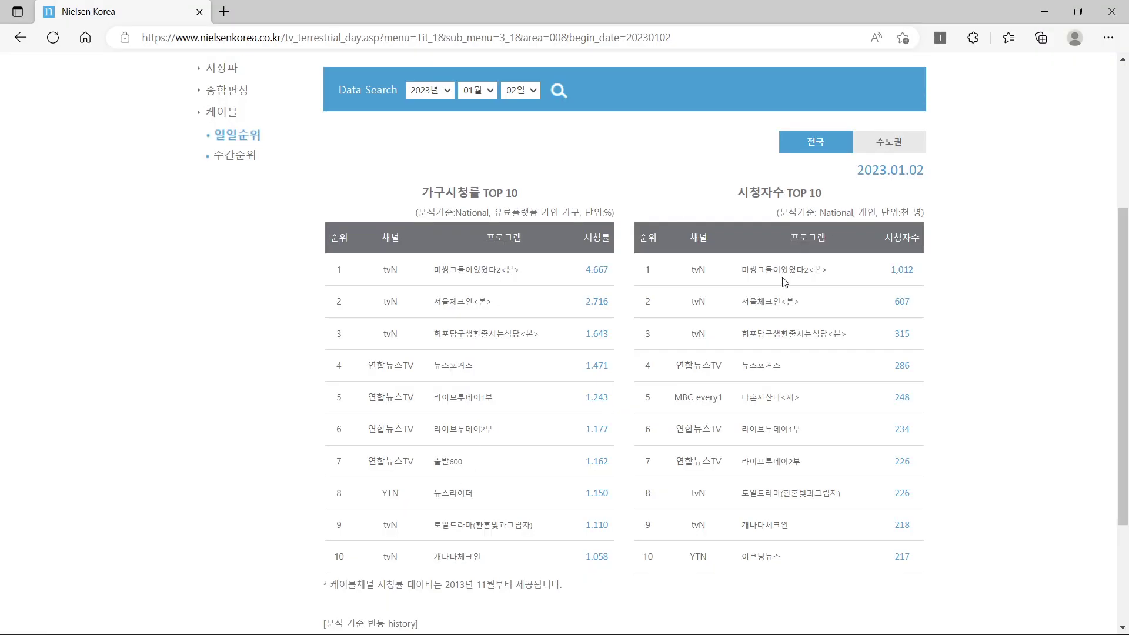
drag(695, 254, 935, 280)
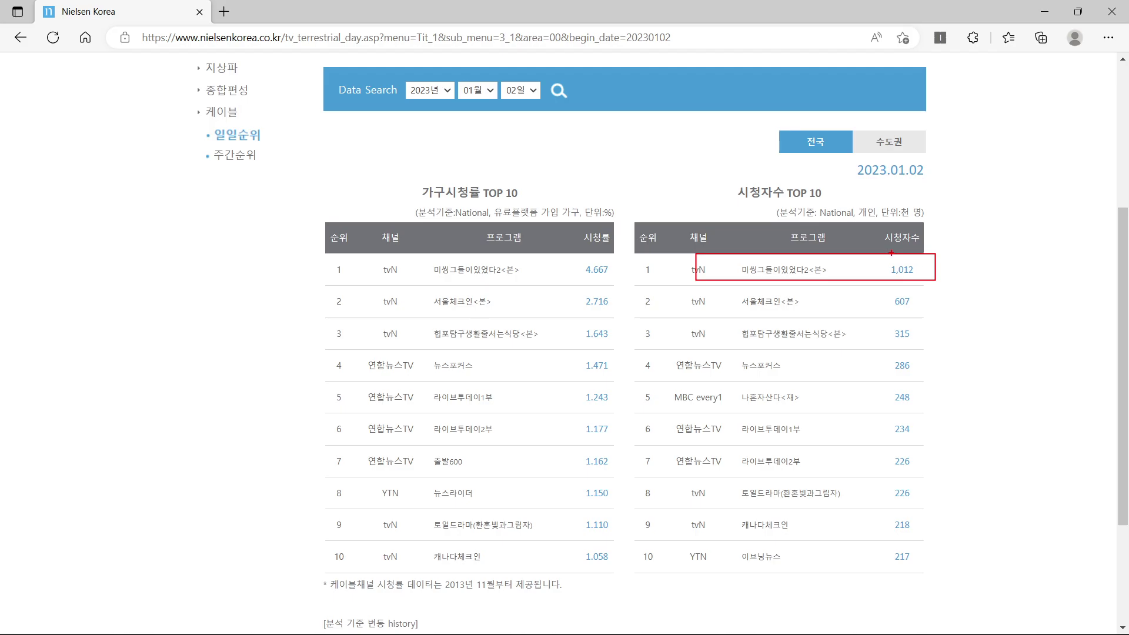
scroll(480, 282, up, 5)
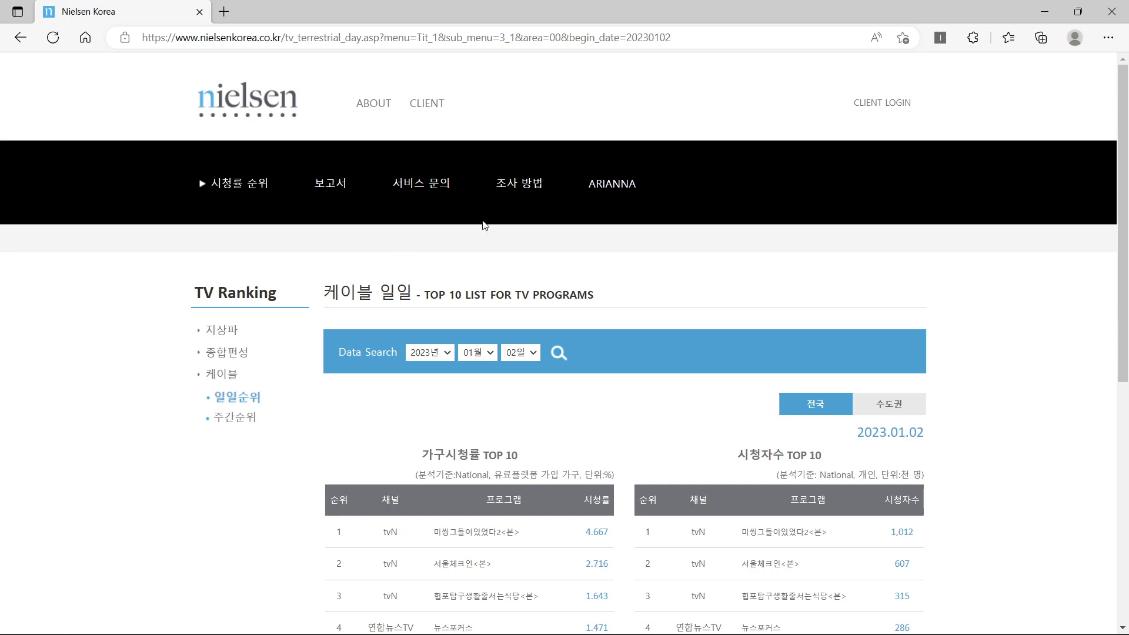
Switch to Excel and close test.xlsx from its 조건 sheet without saving the changes.
mouse_move(581, 628)
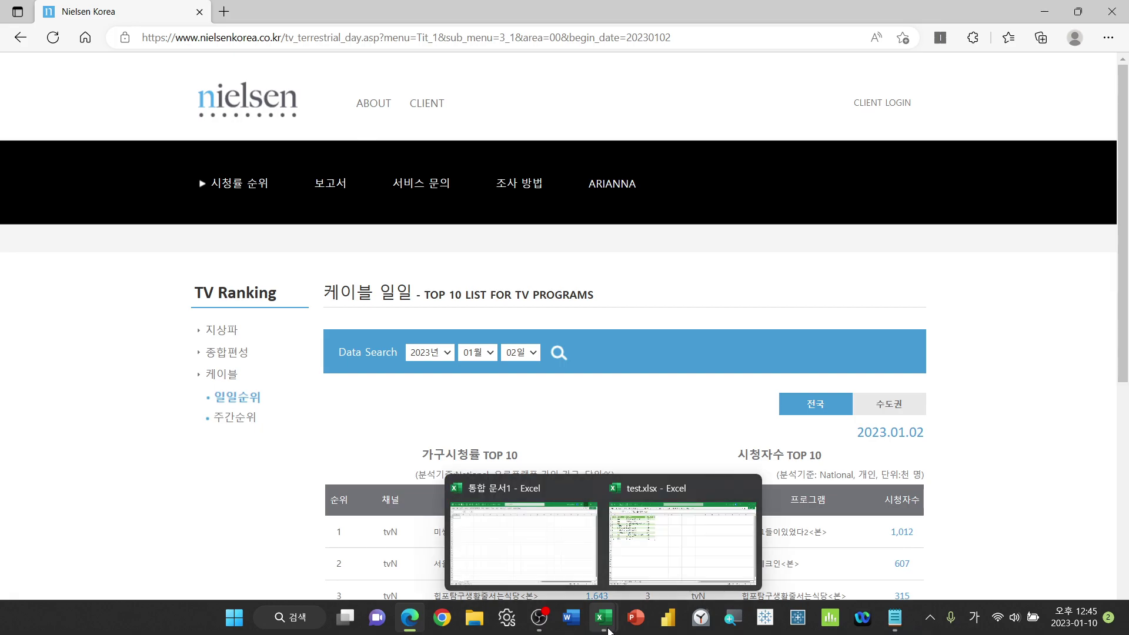
click(638, 563)
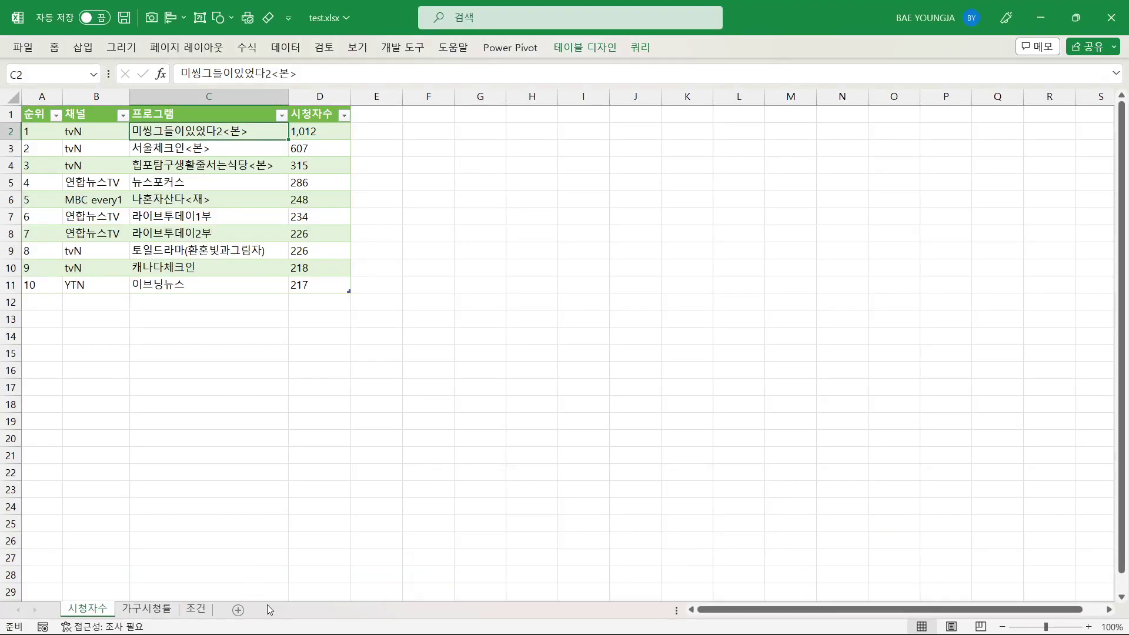
click(197, 609)
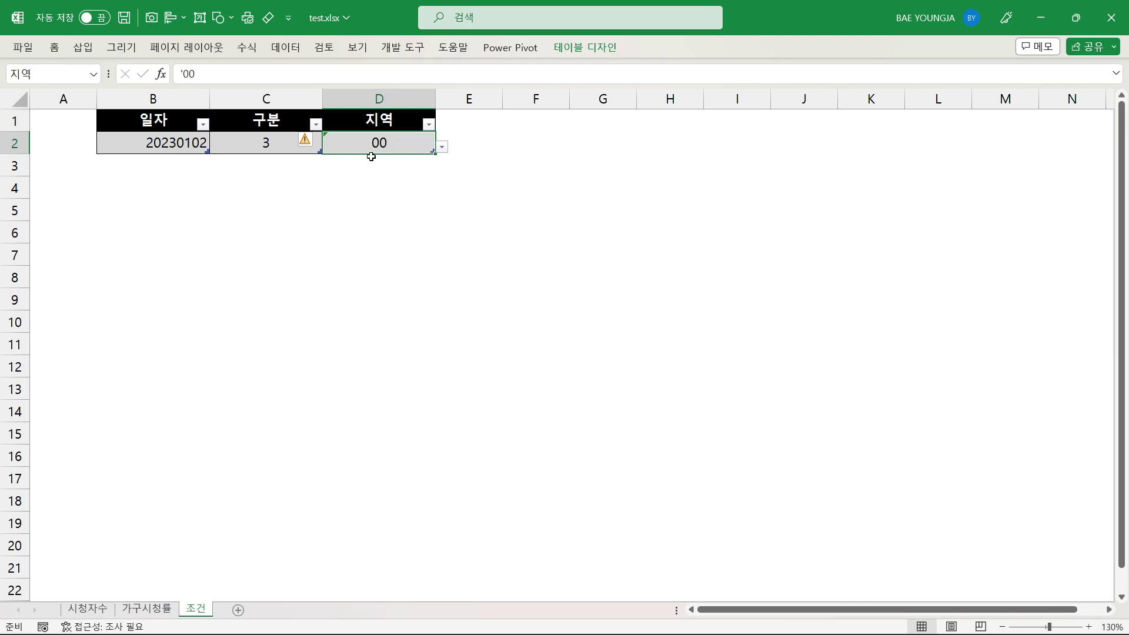
click(1120, 27)
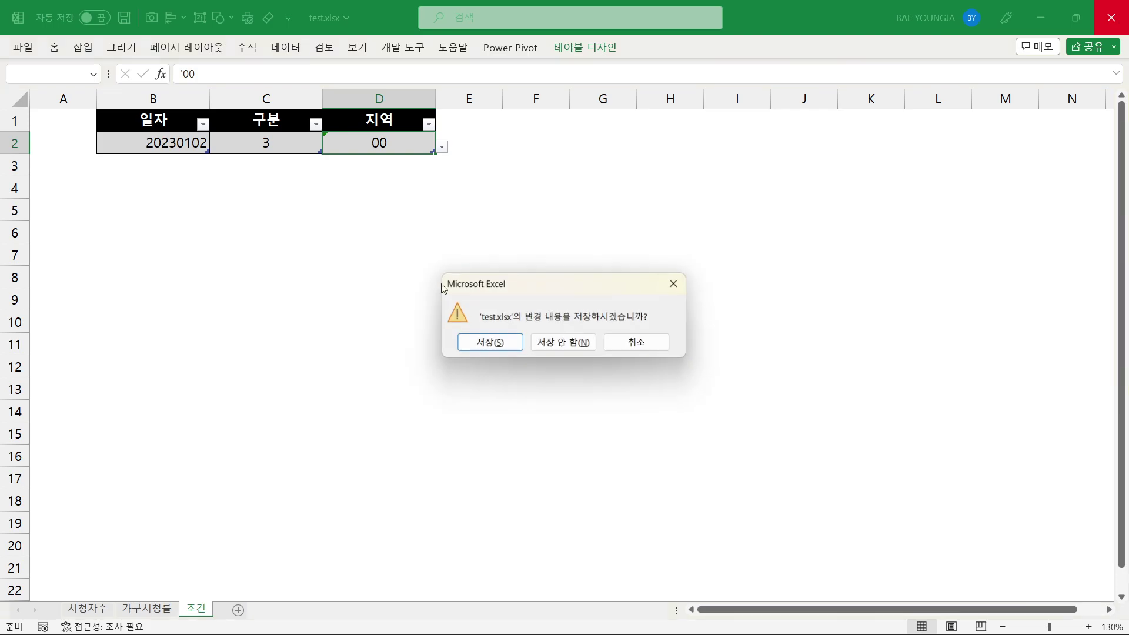
click(553, 347)
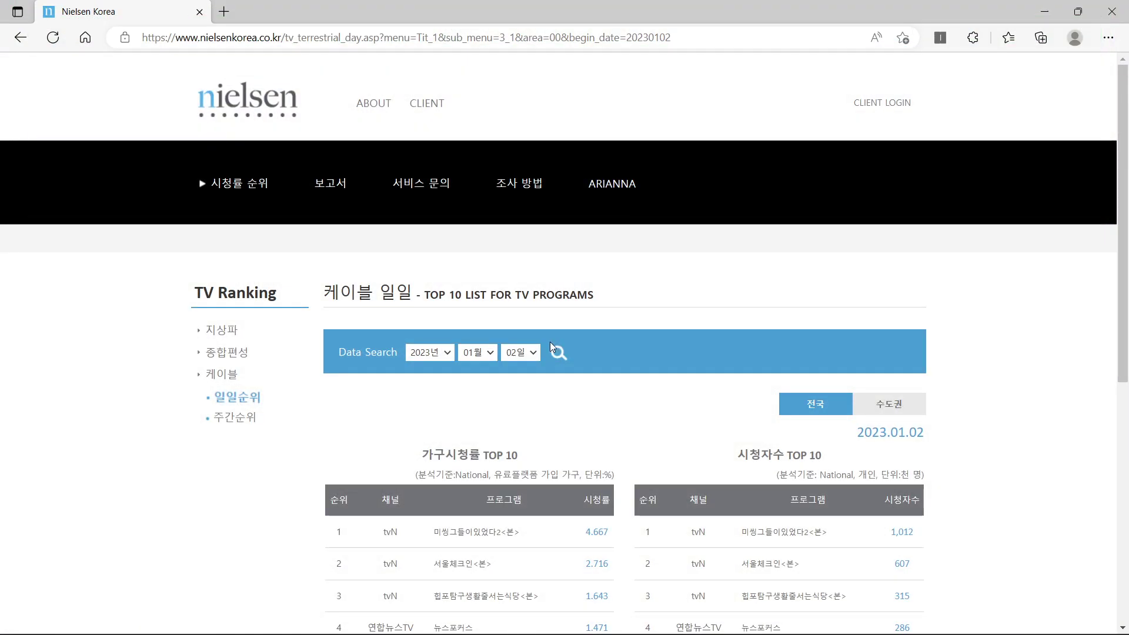
Switch to the blank Excel workbook and rename Sheet1 as 조건.
click(603, 617)
click(88, 198)
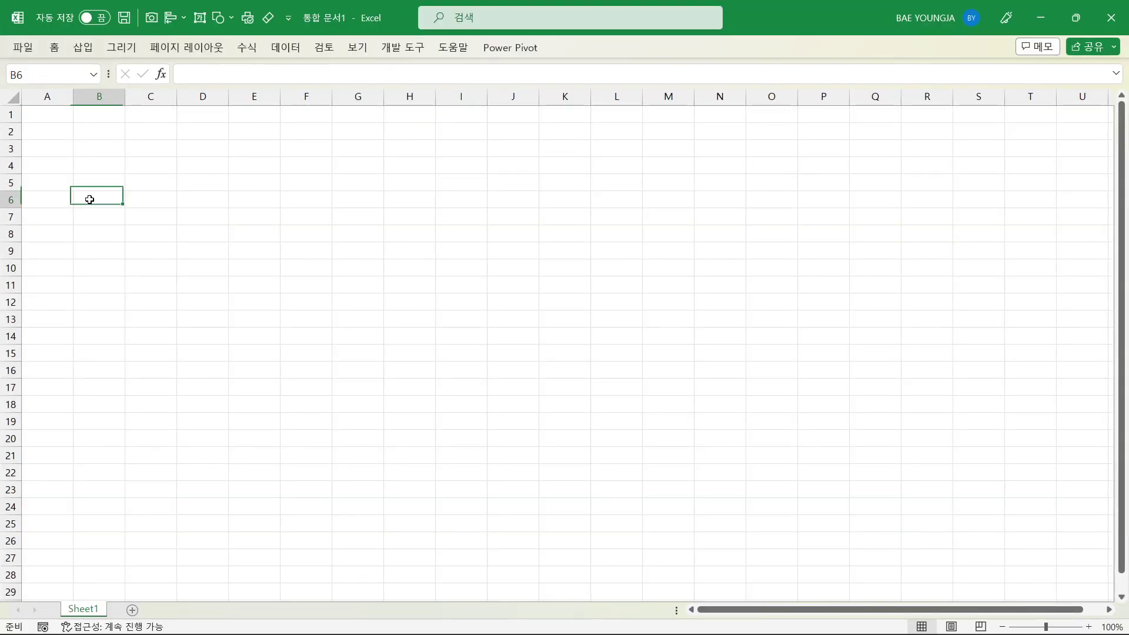
double_click(80, 609)
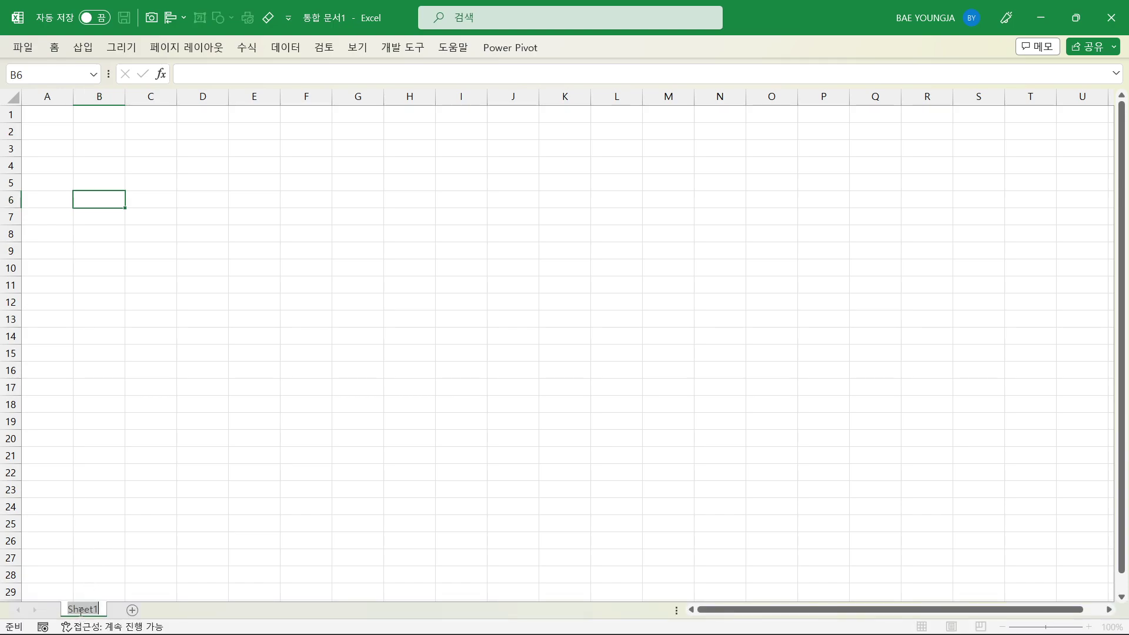
text(조건)
key(Return)
Enter the header 일자 in cell B1 of the 조건 sheet.
click(99, 165)
click(106, 113)
scroll(94, 149, up, 2)
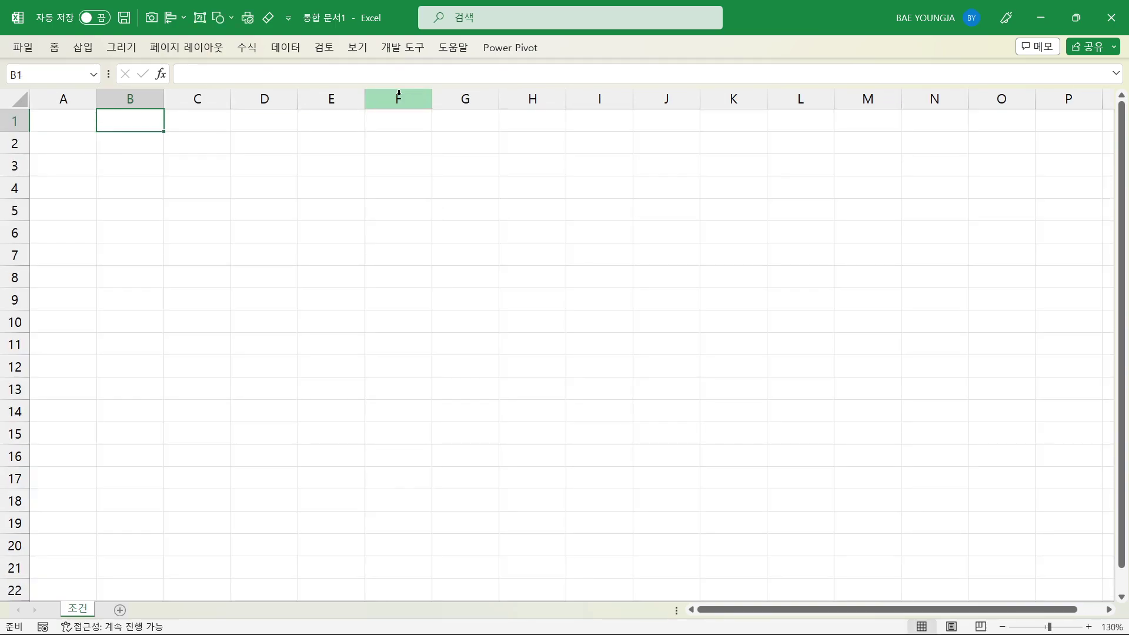
text(일자)
key(Return)
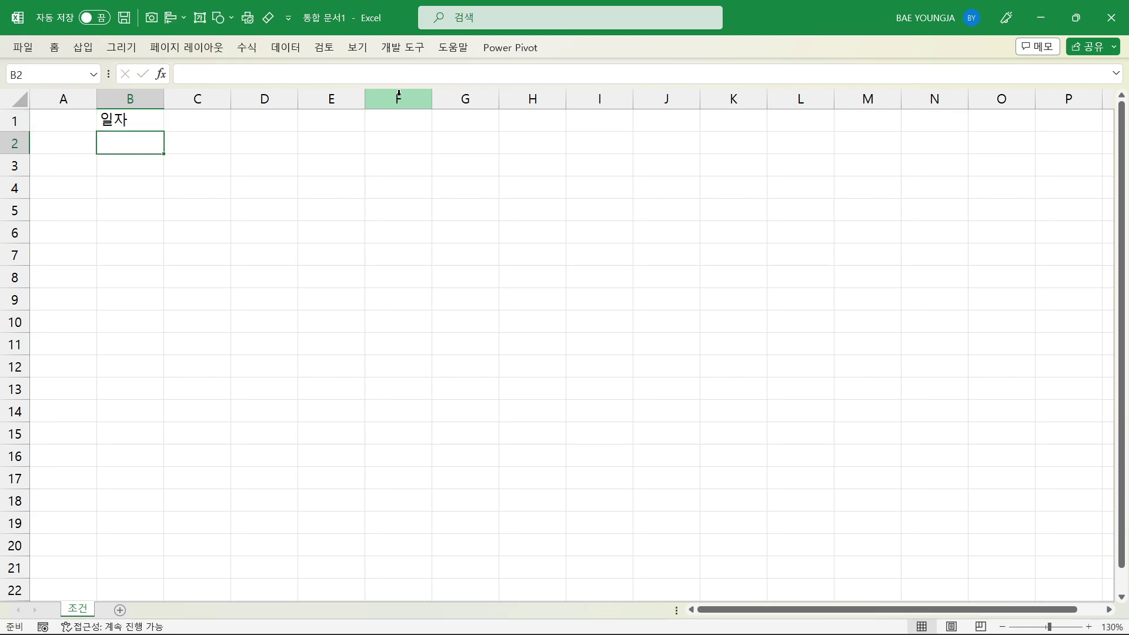
Switch to Edge and examine the URL parameters of the cable daily ranking page.
mouse_move(700, 600)
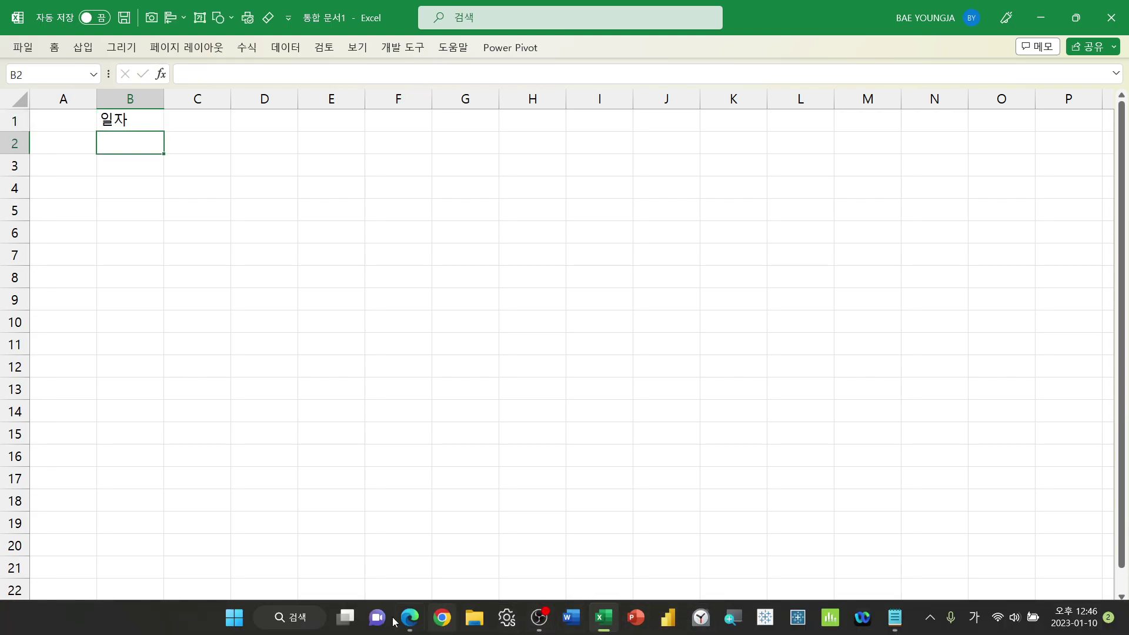
click(411, 618)
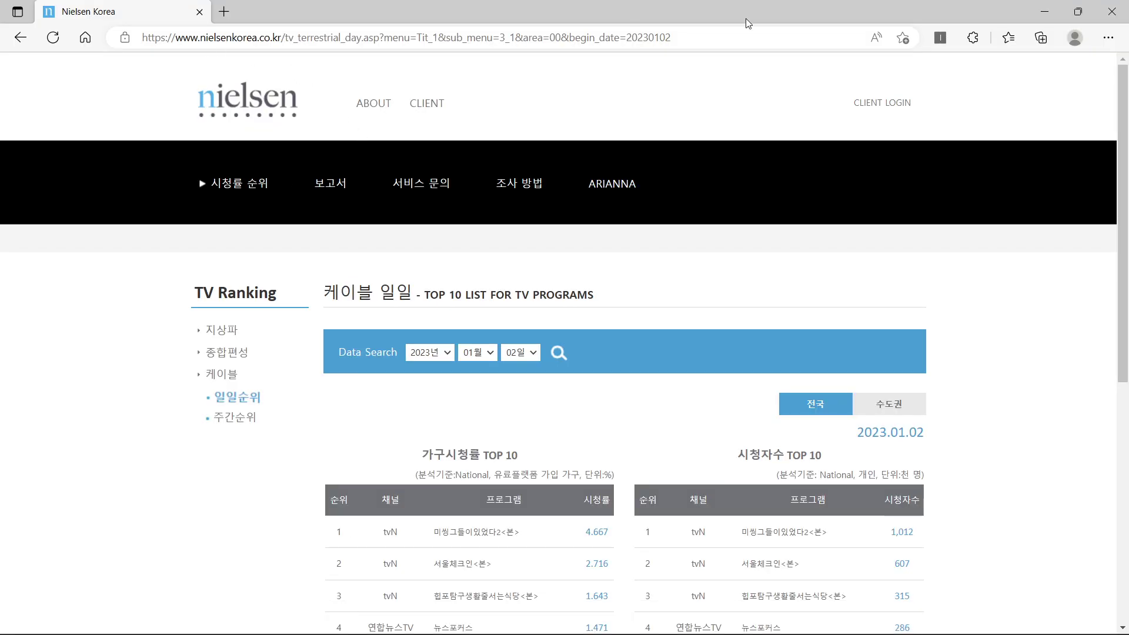
mouse_move(131, 26)
mouse_down()
mouse_move(565, 72)
mouse_move(670, 41)
mouse_move(704, 53)
mouse_up()
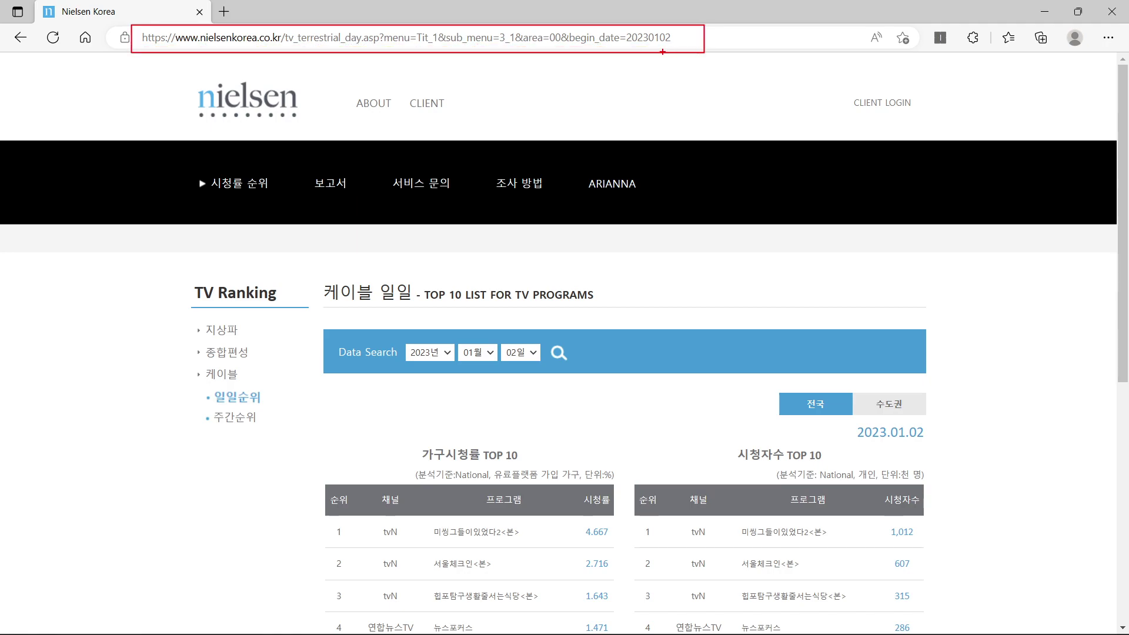
key(Escape)
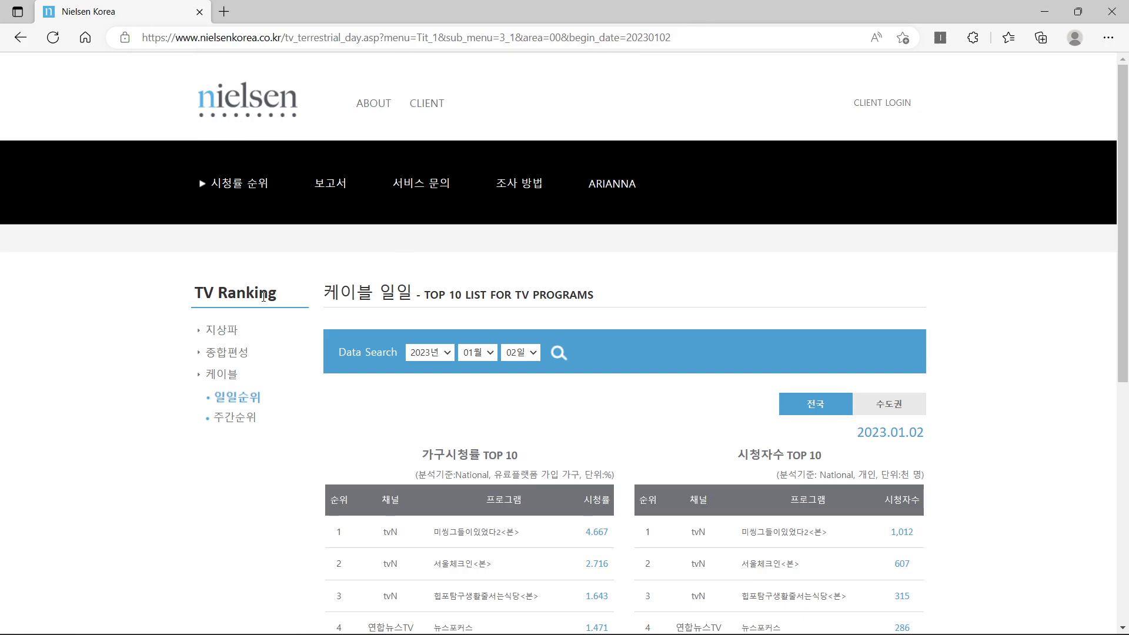
Open the 지상파 daily ranking for 2023.01.09 and show it for the nationwide (전국) region.
click(220, 330)
click(232, 354)
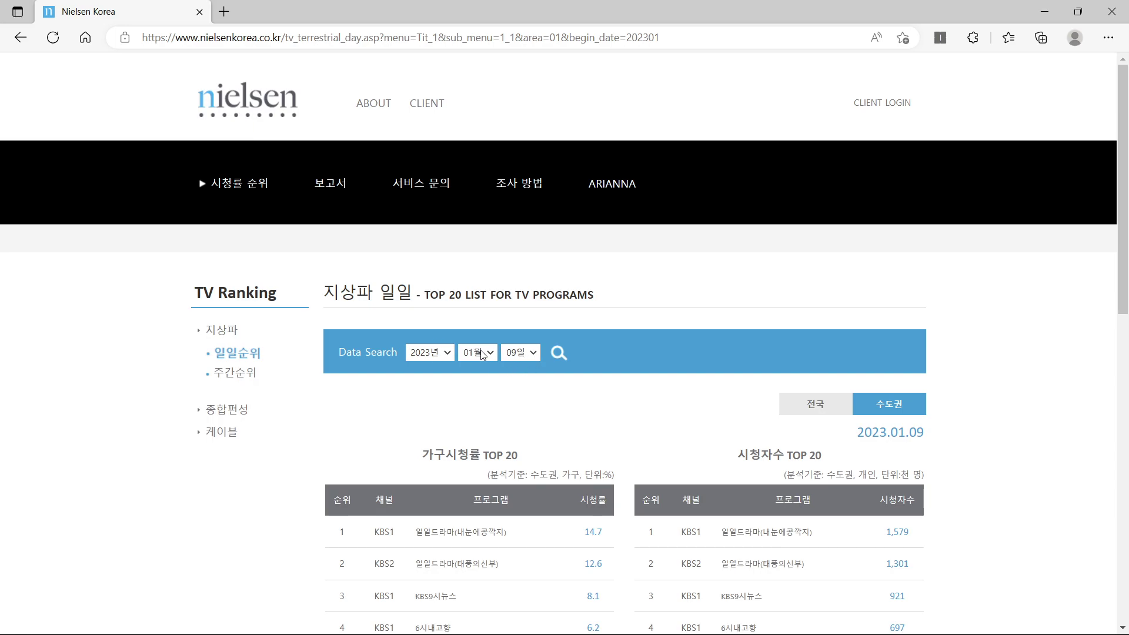
click(554, 364)
click(817, 406)
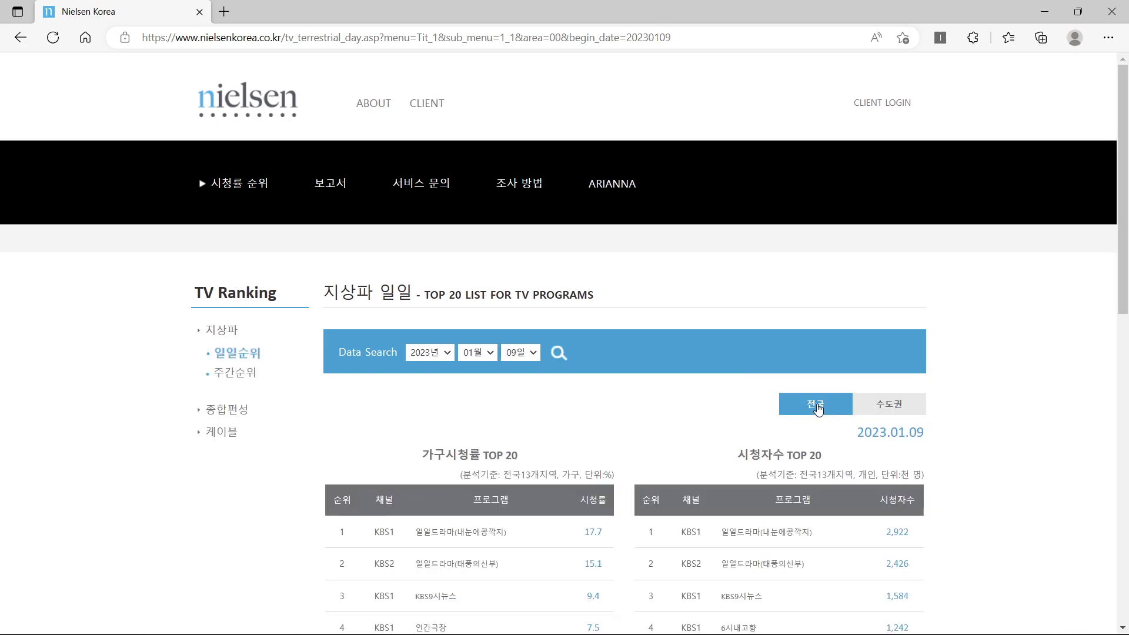
Copy the 지상파 daily ranking page's URL and paste it on a new line below the title in Notepad.
click(663, 43)
drag(709, 37, 2, 24)
key(ctrl+c)
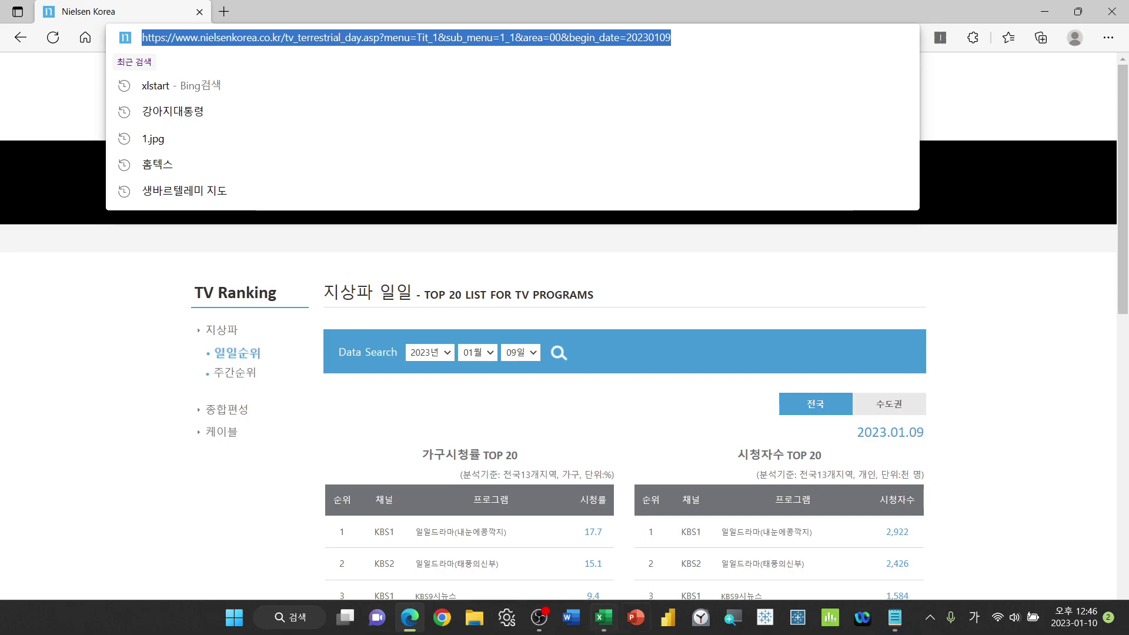
click(895, 625)
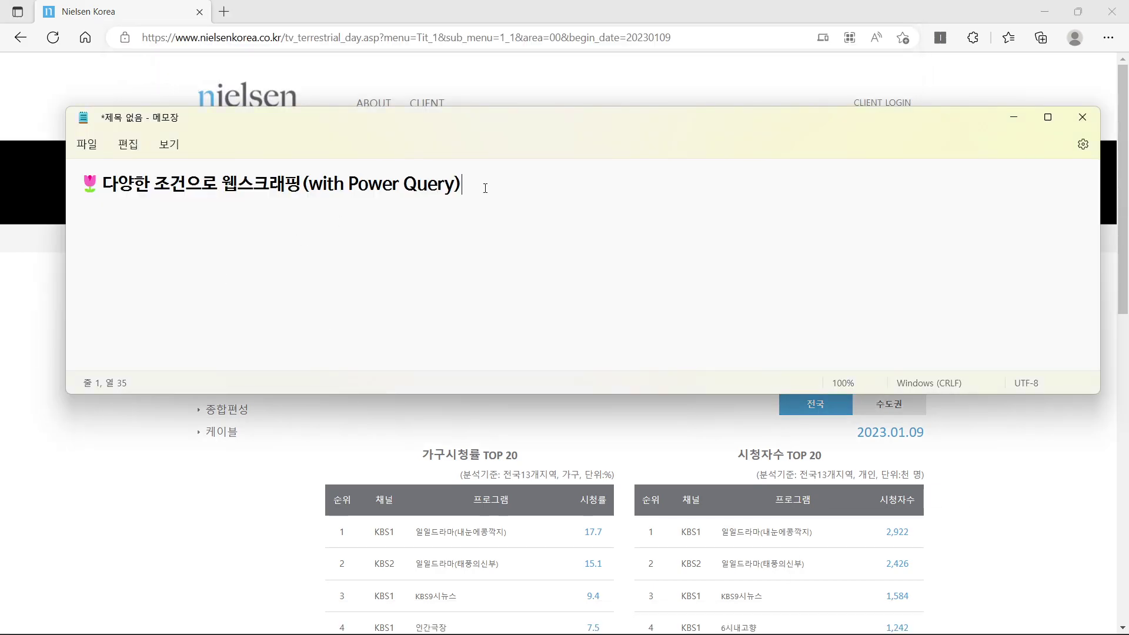
key(Return)
key(ctrl+v)
key(Return)
click(33, 94)
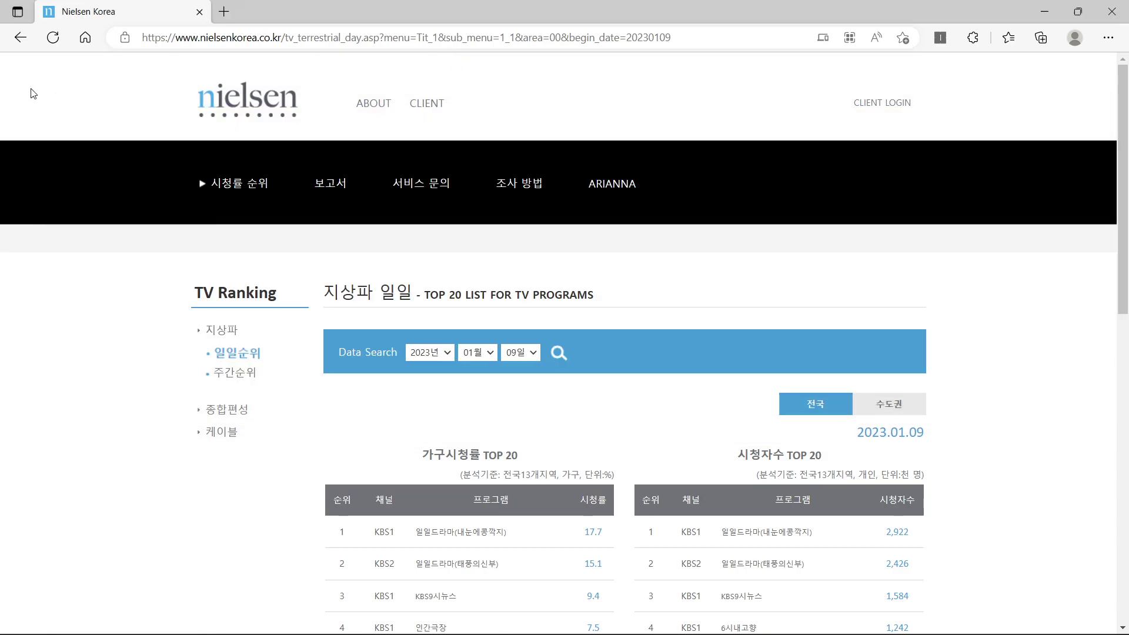
Open the 종합편성 daily ranking for 2023.01.09 and show it for the 수도권 region.
click(238, 411)
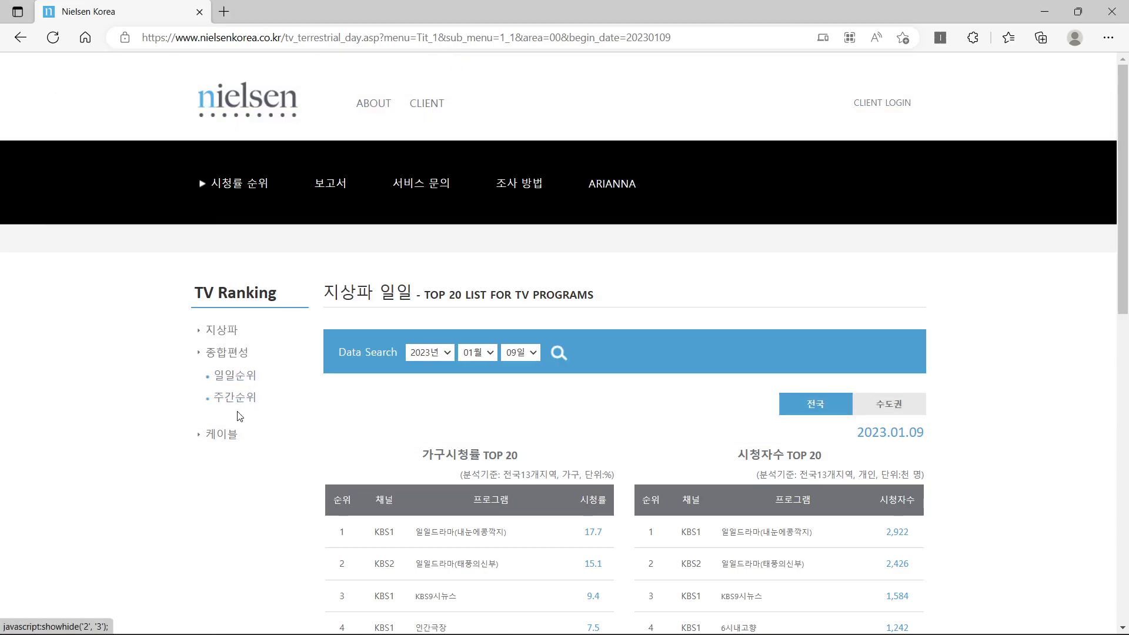
click(241, 374)
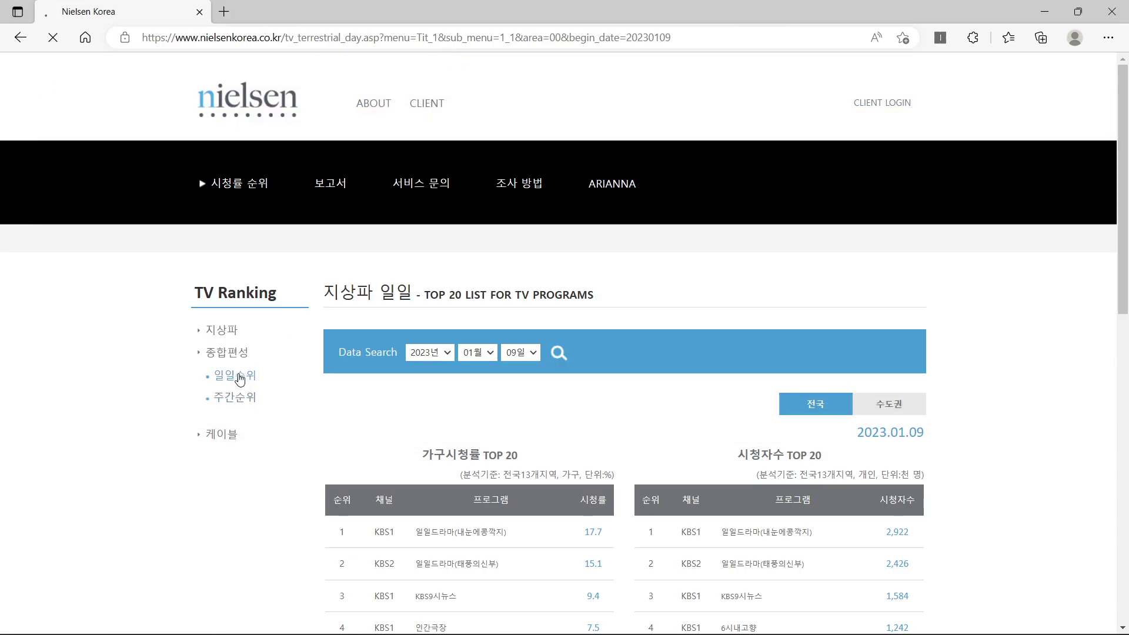
click(553, 355)
click(894, 411)
Copy the 종합편성 daily ranking page's URL and paste it into Notepad on the line below the 지상파 URL.
click(607, 38)
key(ctrl+c)
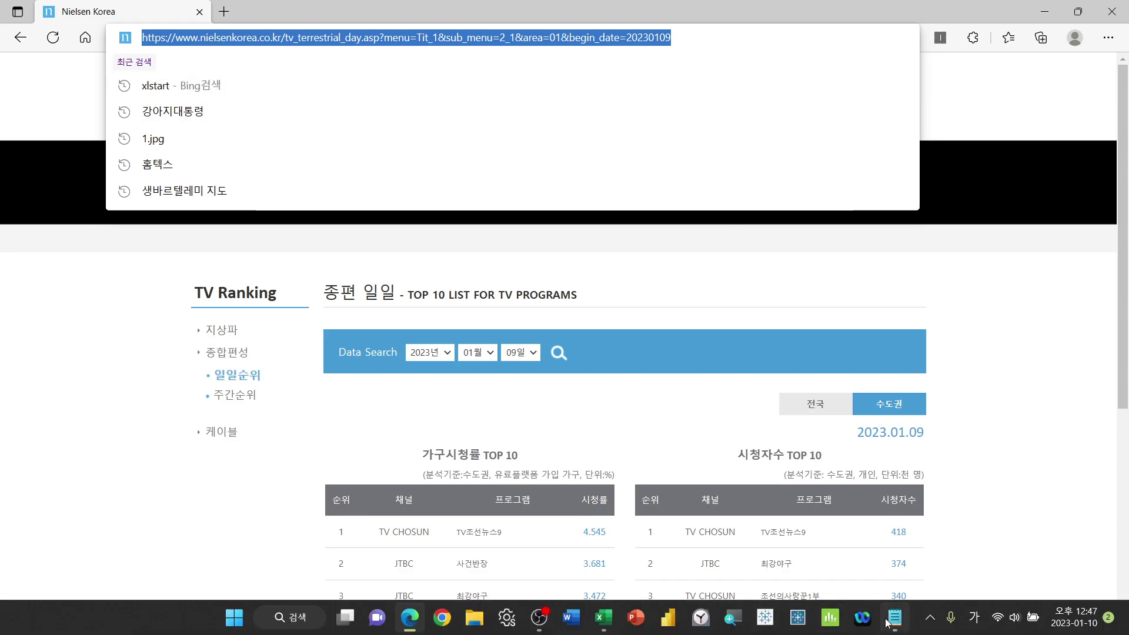
click(894, 617)
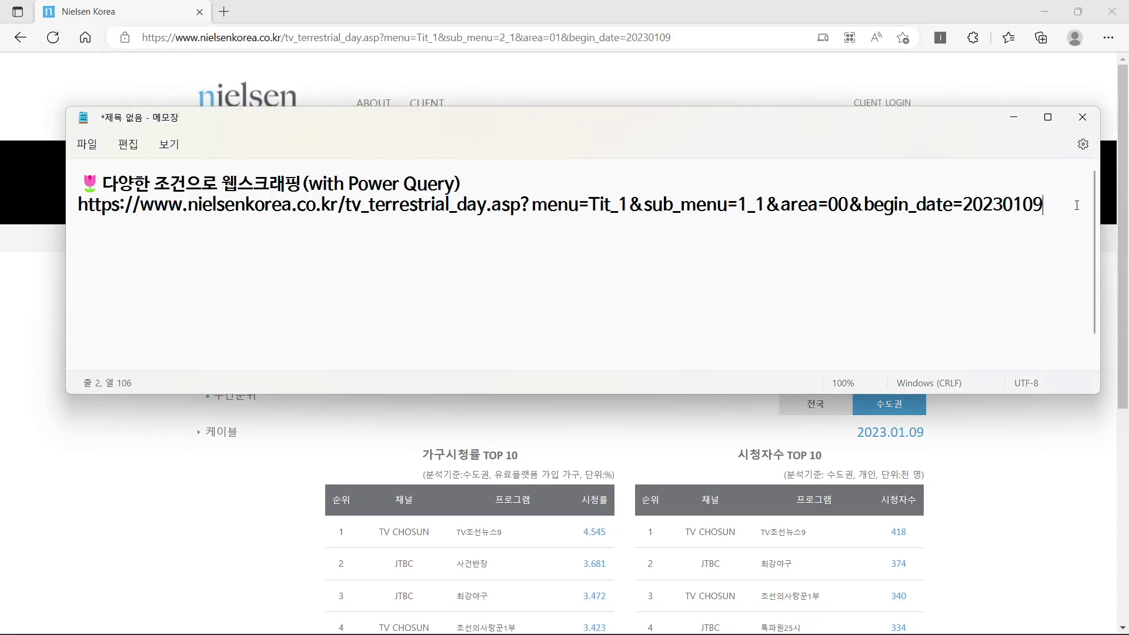
key(ctrl+v)
key(Return)
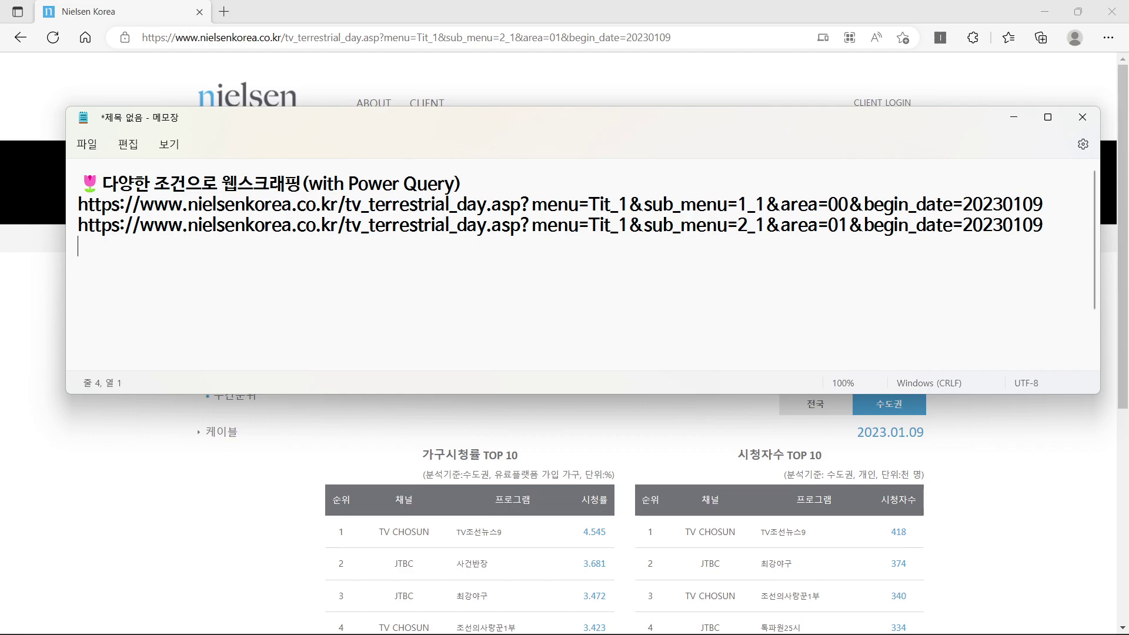
Return to the browser and open the 케이블 daily ranking for 2023.01.09, shown for the nationwide (전국) region.
click(85, 463)
click(202, 440)
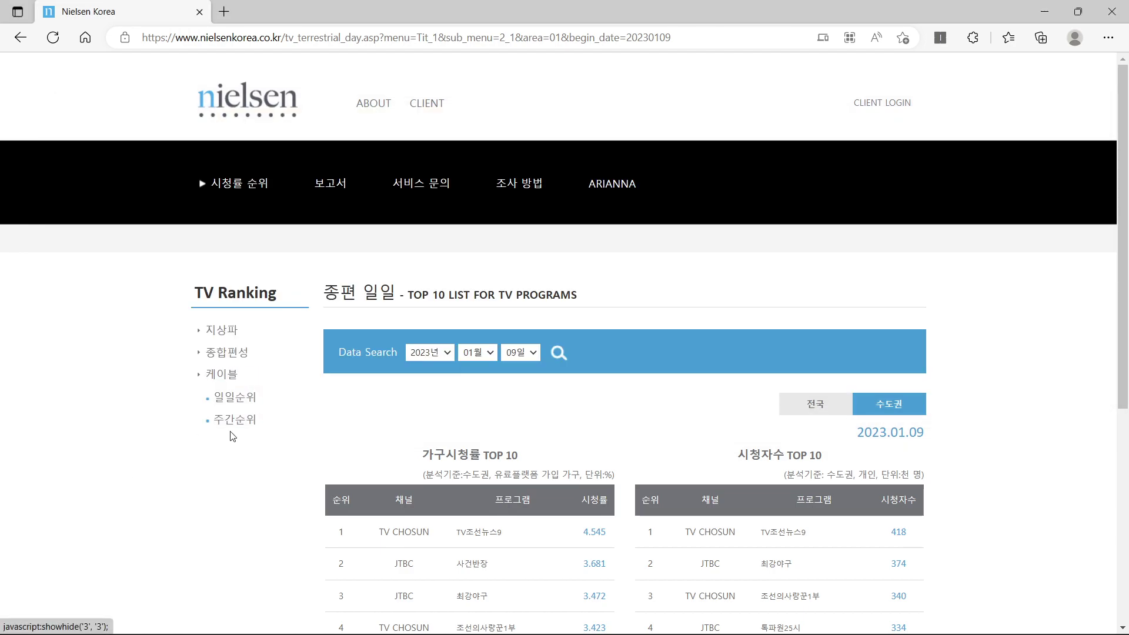
click(235, 398)
click(558, 352)
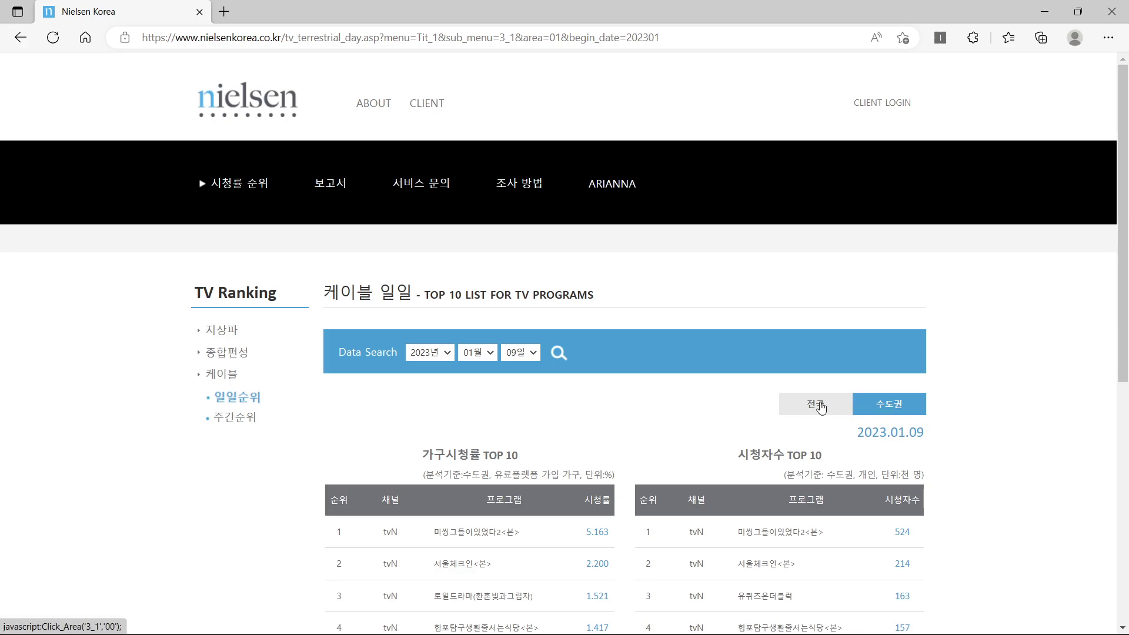
click(820, 405)
Copy the 케이블 daily ranking page's URL and paste it into Notepad on the line below the 종합편성 URL.
click(669, 41)
key(ctrl+c)
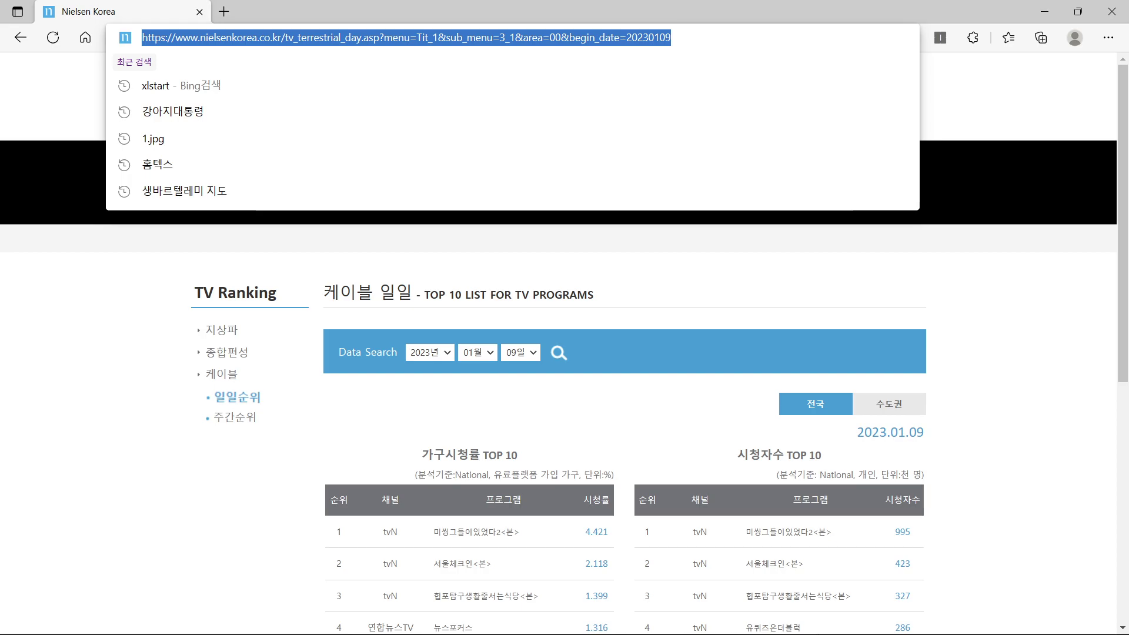
click(893, 621)
click(1058, 225)
key(Return)
key(ctrl+v)
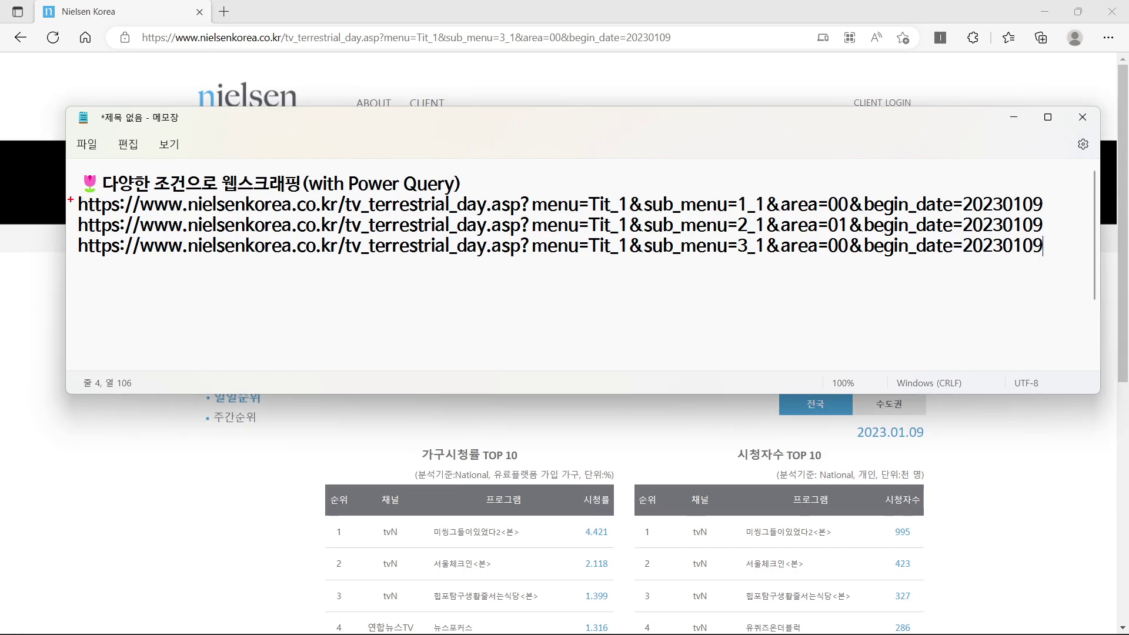
Compare the sub_menu, area and begin_date values across the three pasted URLs with the page's category and region options.
mouse_move(73, 195)
mouse_down()
mouse_move(470, 245)
mouse_move(738, 254)
mouse_up()
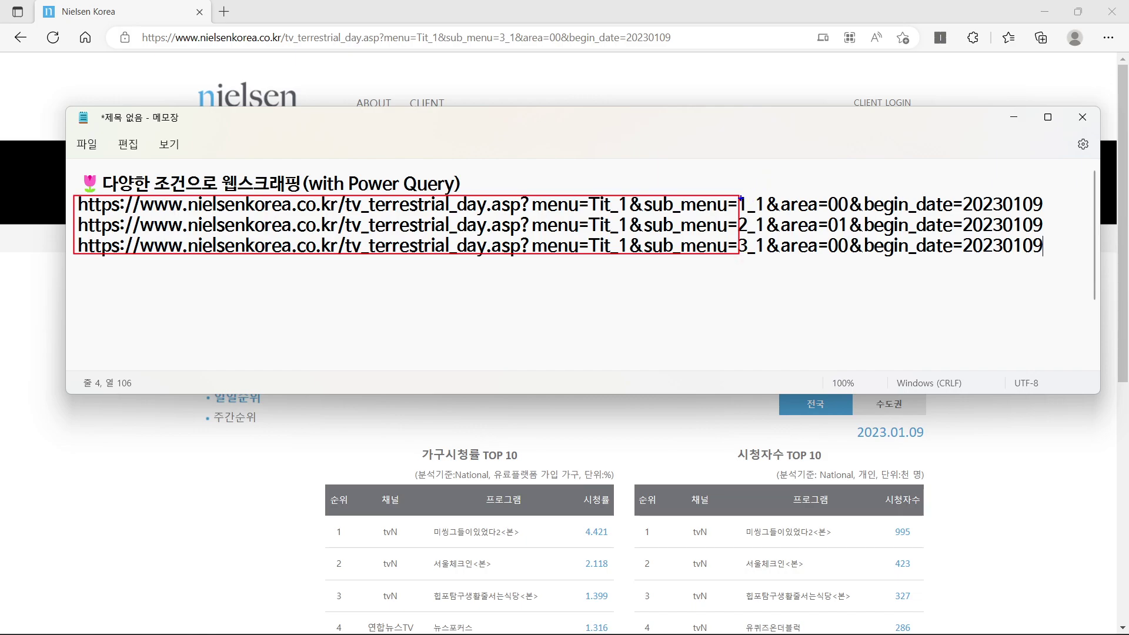
drag(737, 193, 749, 257)
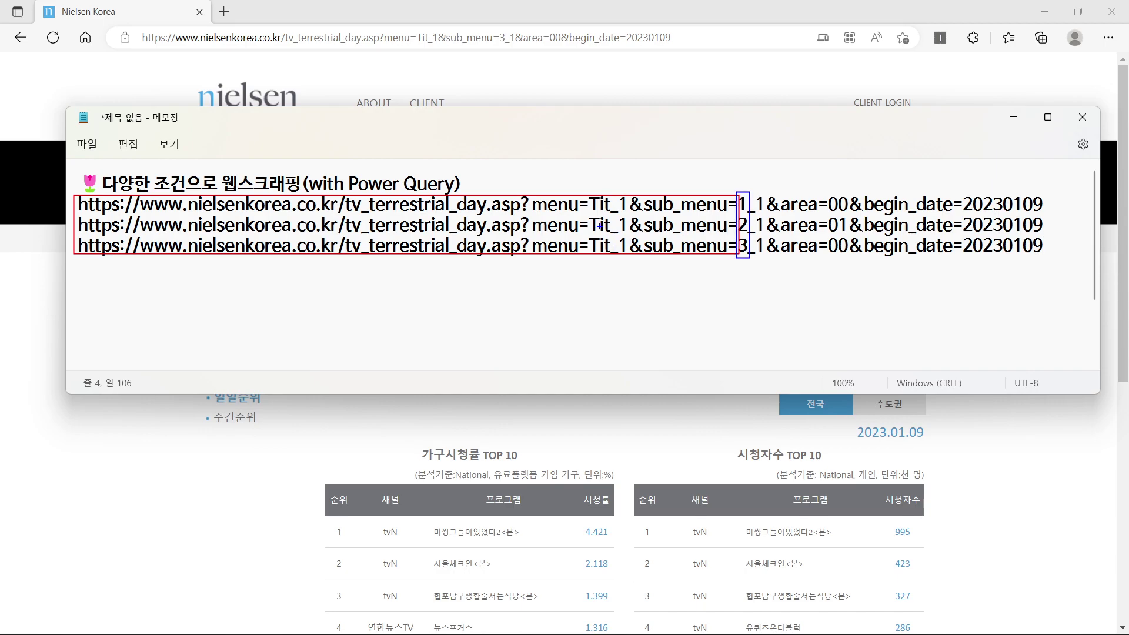
mouse_move(253, 440)
mouse_down()
mouse_move(183, 309)
mouse_move(302, 412)
mouse_move(264, 455)
mouse_up()
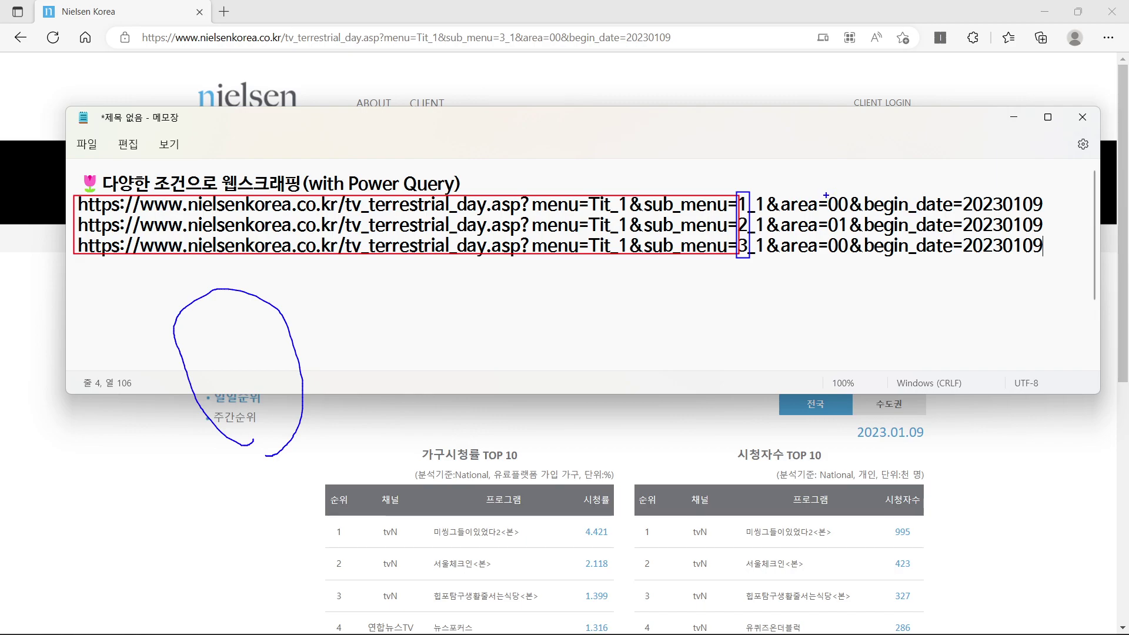
drag(826, 194, 851, 263)
drag(779, 389, 938, 422)
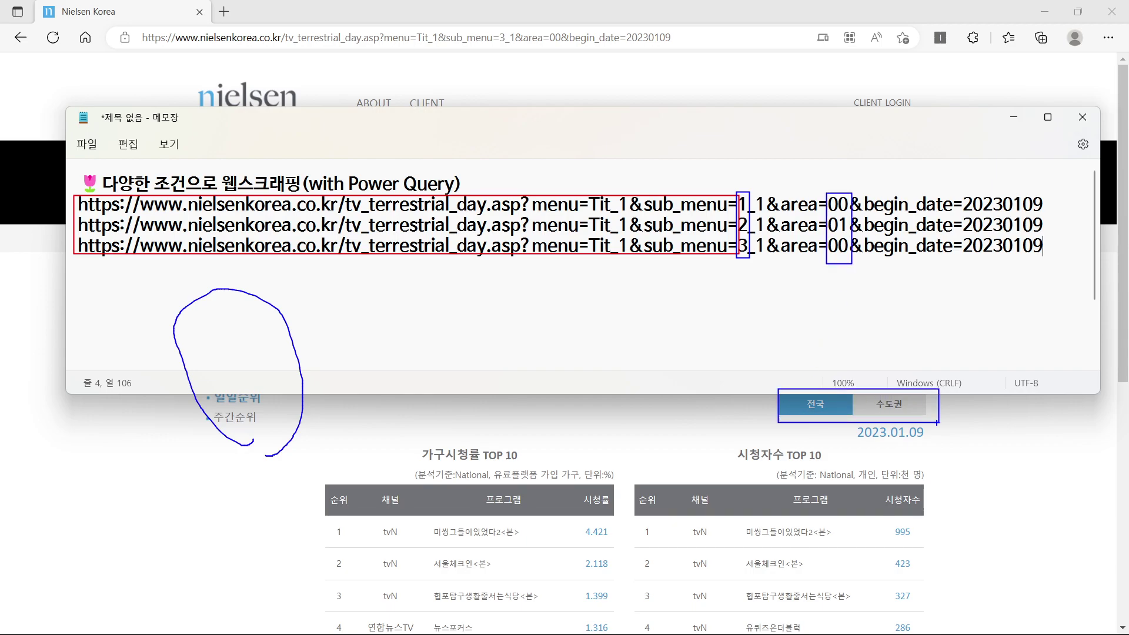
drag(832, 176, 840, 189)
drag(733, 179, 759, 172)
mouse_move(966, 192)
mouse_down()
mouse_move(982, 224)
mouse_move(1049, 261)
mouse_up()
drag(1006, 177, 1012, 188)
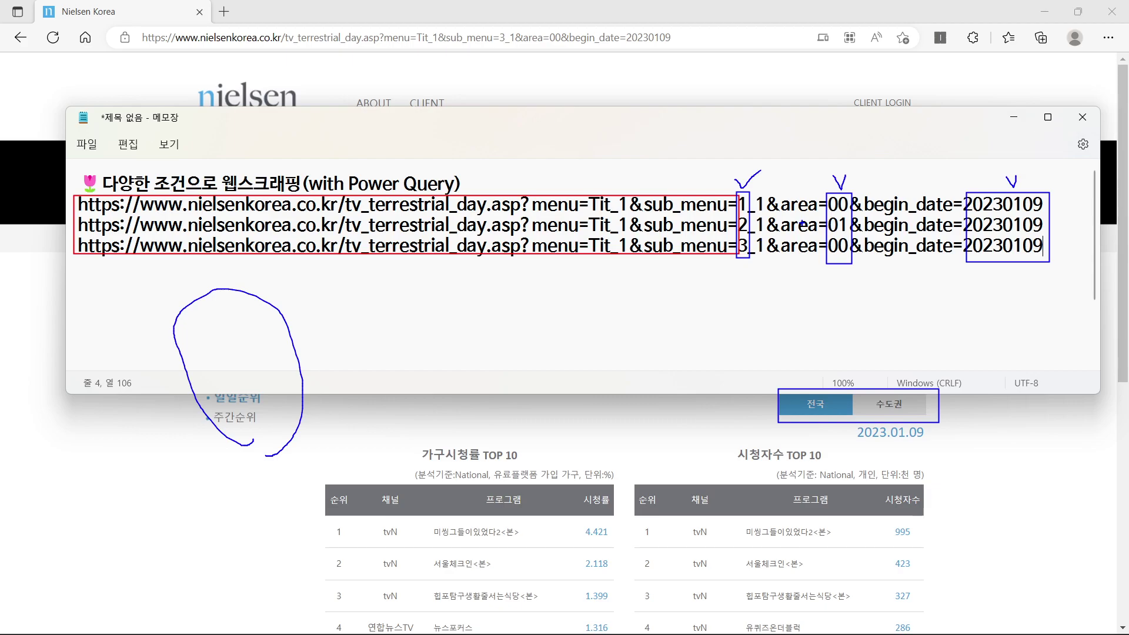
mouse_move(845, 207)
mouse_down()
mouse_move(826, 211)
mouse_move(853, 198)
mouse_move(850, 212)
mouse_up()
mouse_move(828, 412)
mouse_down()
mouse_move(812, 418)
mouse_move(826, 406)
mouse_move(913, 421)
mouse_up()
drag(853, 220, 835, 235)
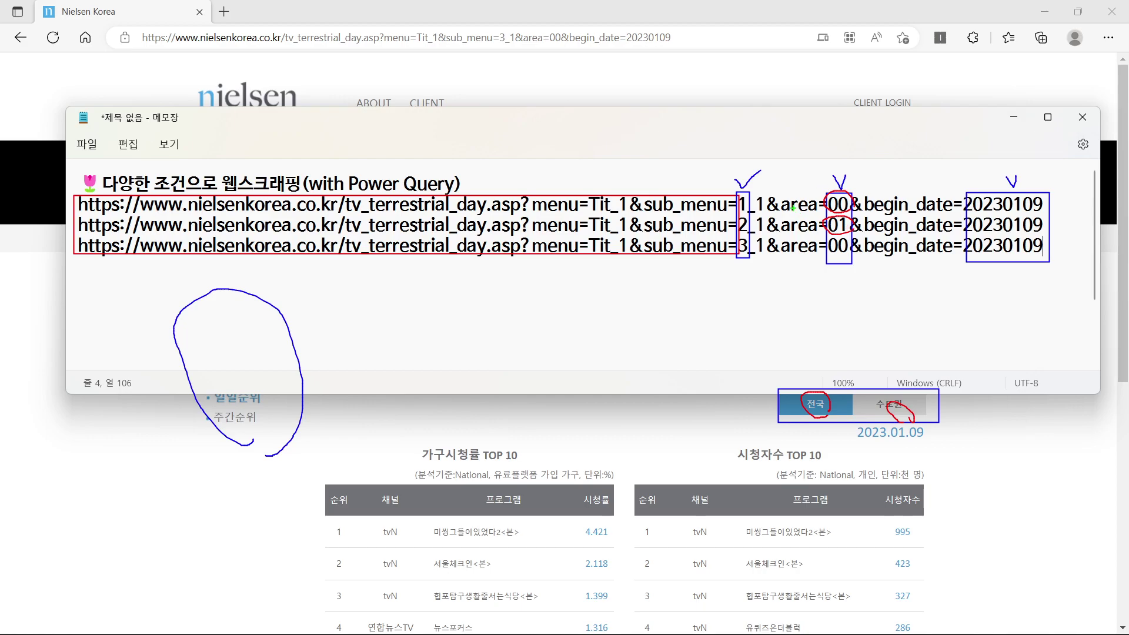
drag(758, 193, 767, 260)
mouse_move(279, 438)
mouse_down()
mouse_move(209, 415)
mouse_move(253, 416)
mouse_up()
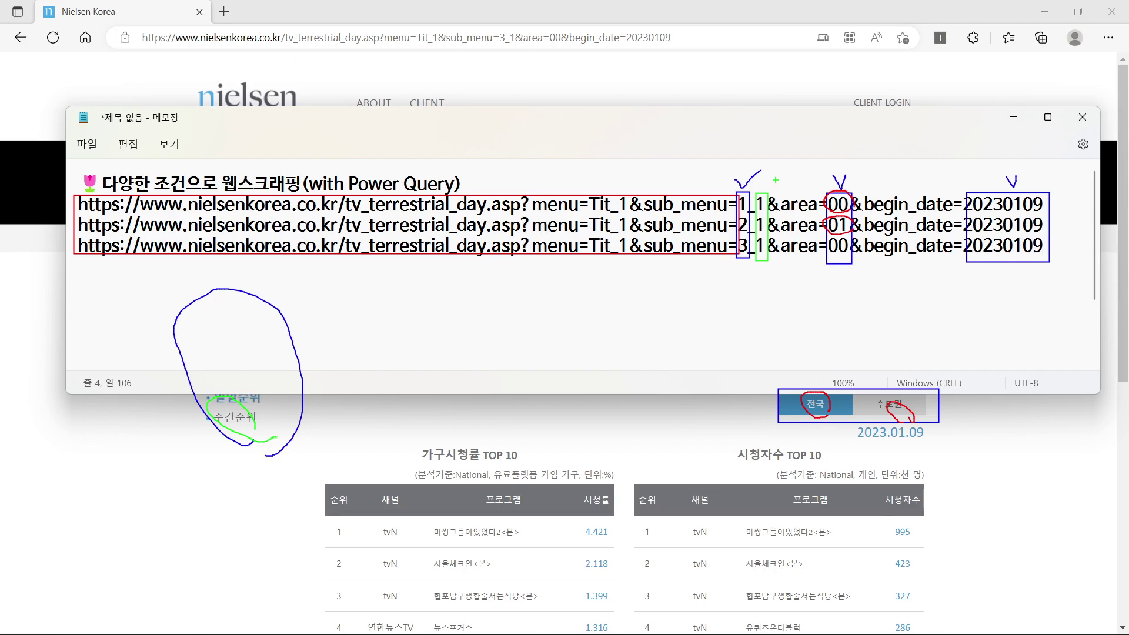
mouse_move(762, 174)
mouse_down()
mouse_move(766, 186)
mouse_move(772, 172)
mouse_up()
drag(758, 268, 758, 277)
mouse_move(739, 158)
mouse_down()
mouse_move(733, 168)
mouse_move(747, 159)
mouse_up()
drag(834, 149, 846, 160)
drag(831, 171, 849, 167)
mouse_move(1008, 149)
mouse_down()
mouse_move(1000, 164)
mouse_move(1027, 168)
mouse_up()
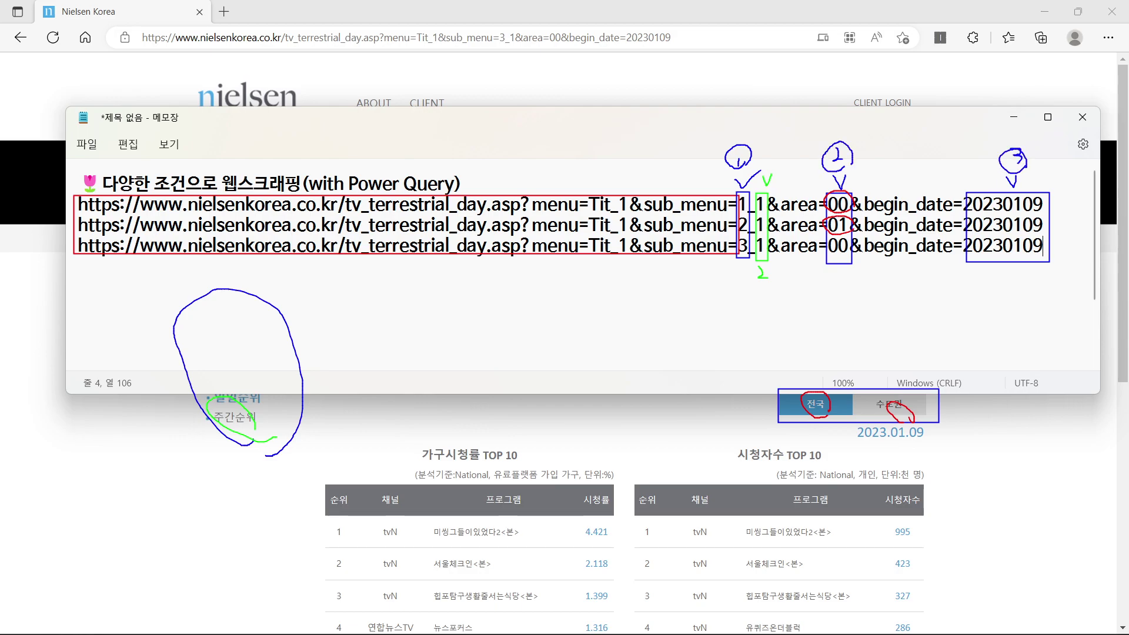
key(Escape)
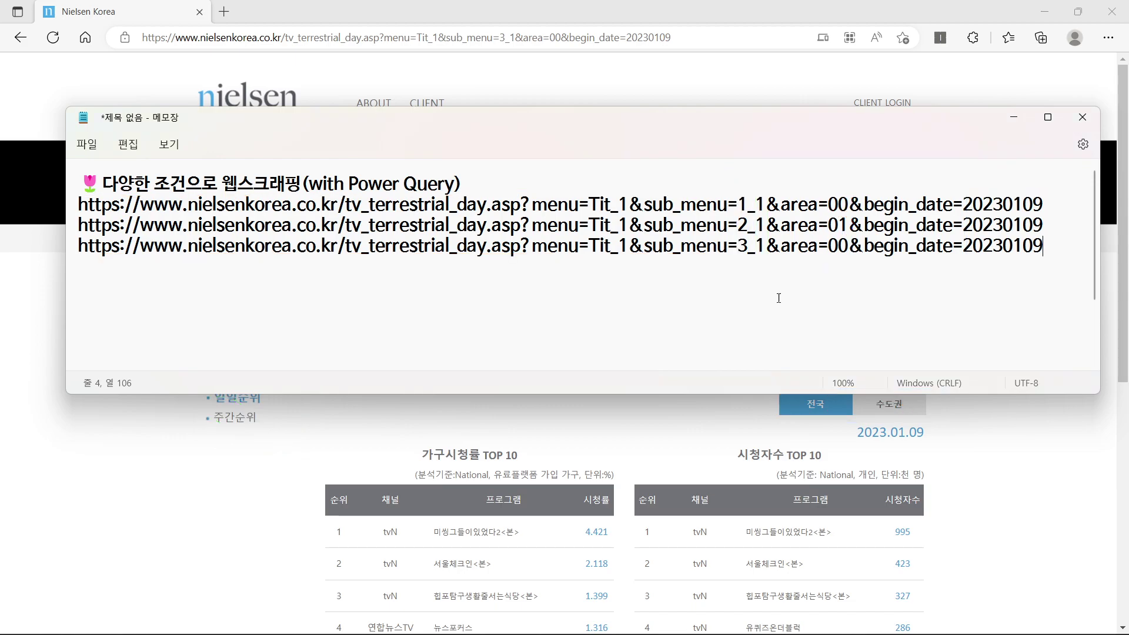
Switch to the Excel workbook and enter 20230105 in B2 under the 일자 header.
click(601, 617)
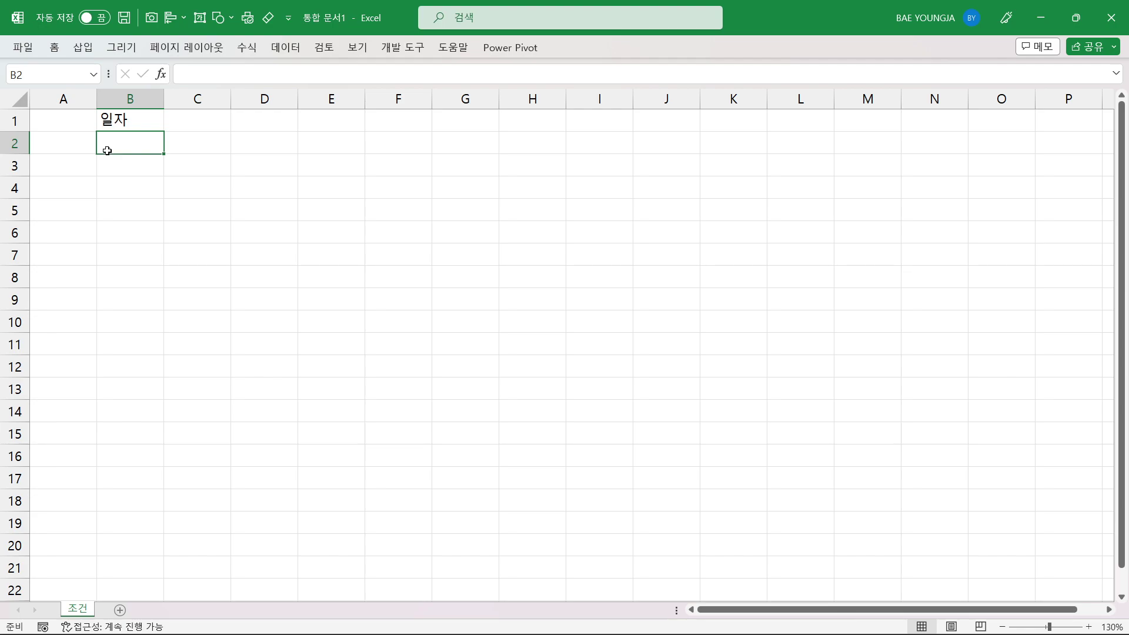
scroll(108, 158, up, 1)
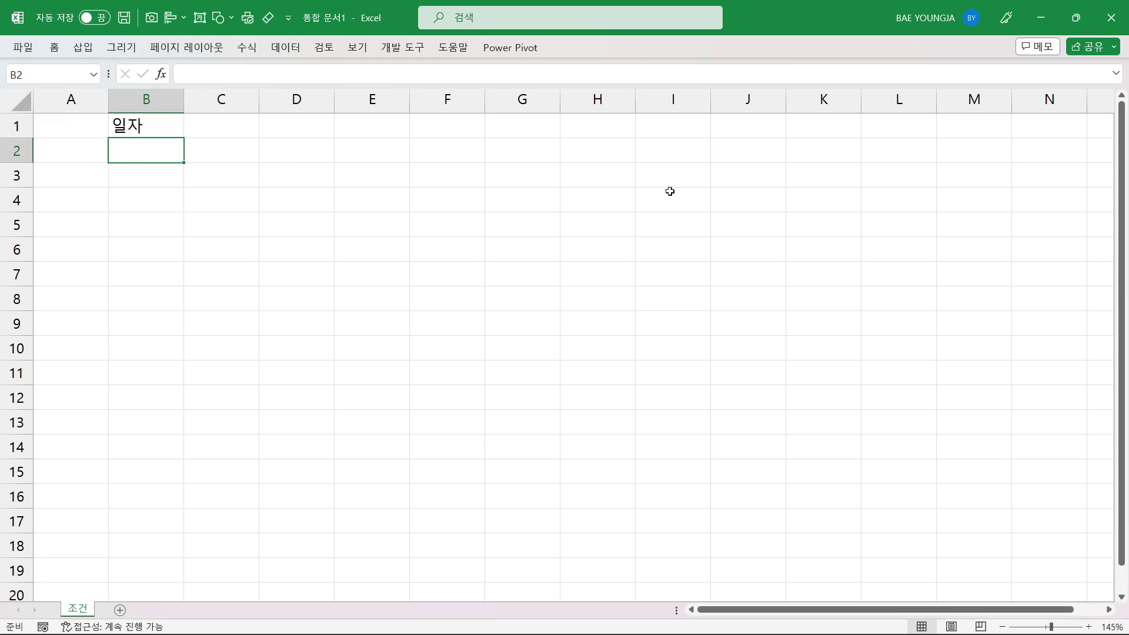
text(202301)
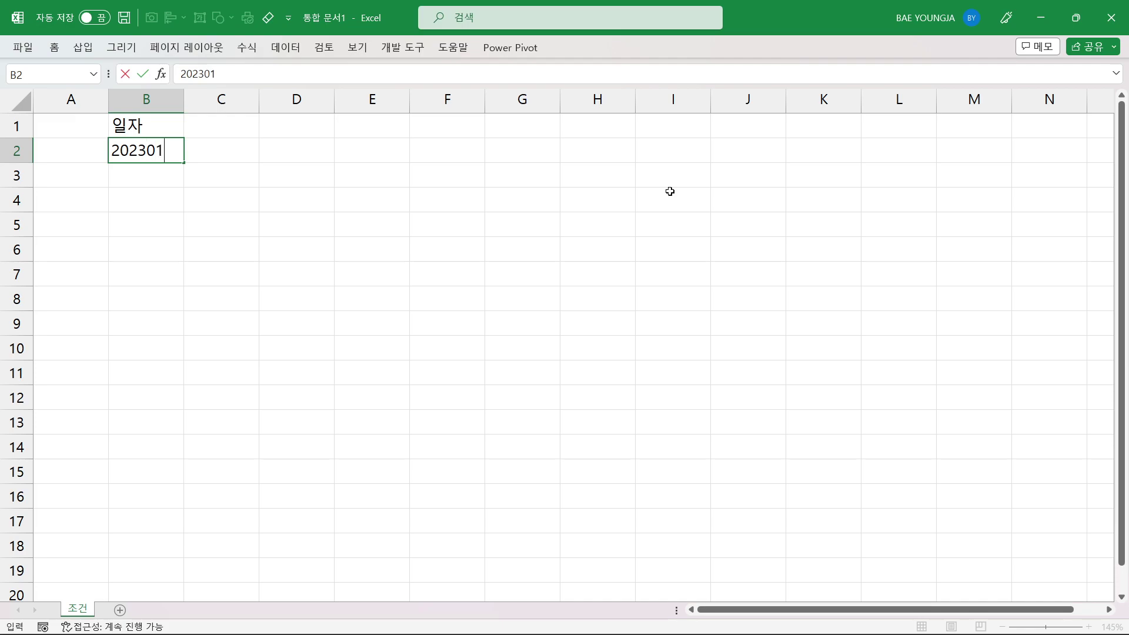
text(05)
key(Return)
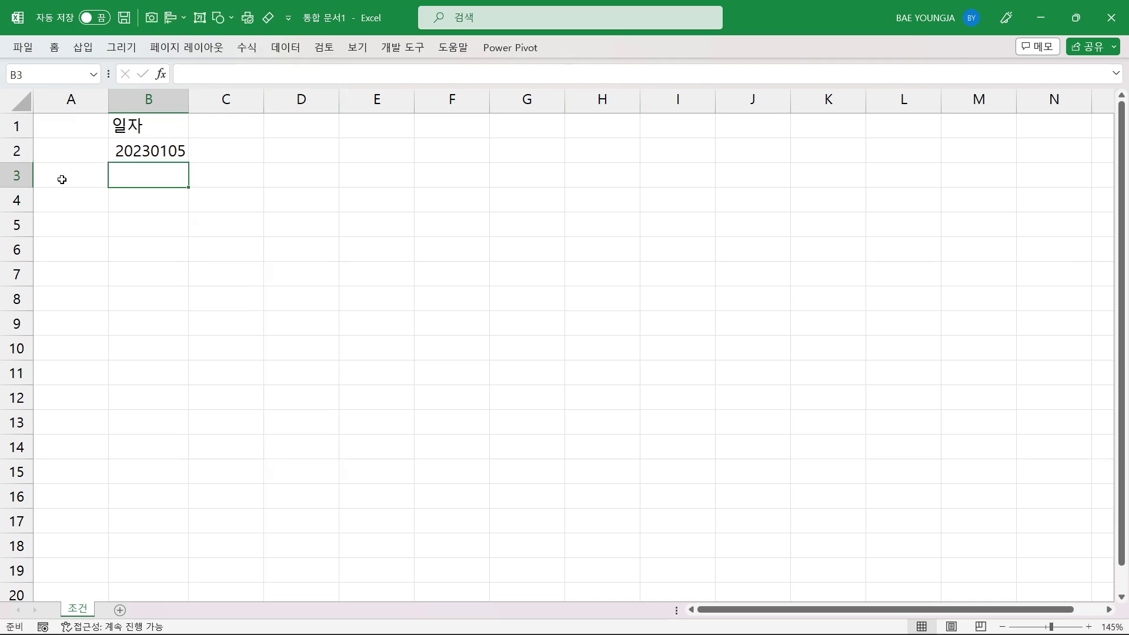
Enter the header 구분 in cell C1 next to 일자.
click(213, 130)
text(구분)
key(Return)
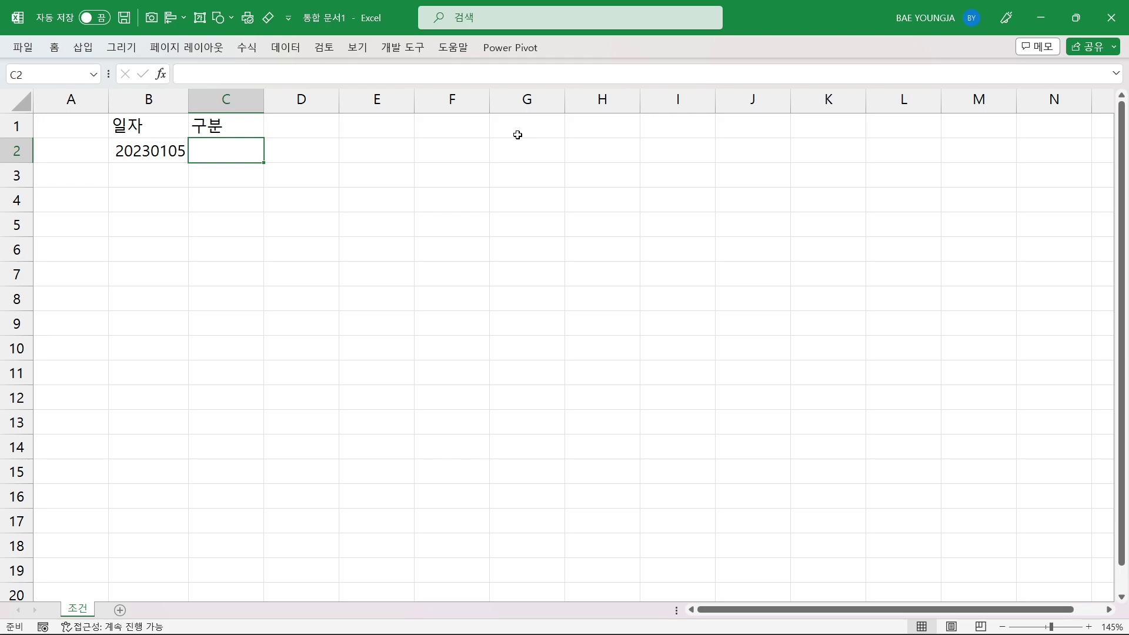
text(지상파)
key(Return)
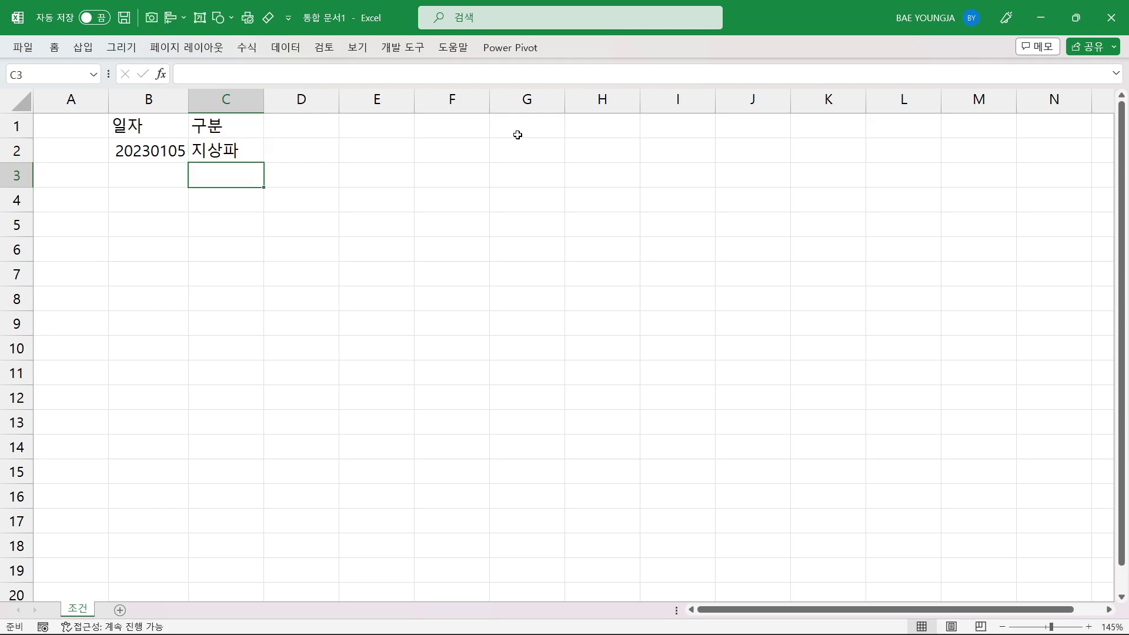
click(241, 145)
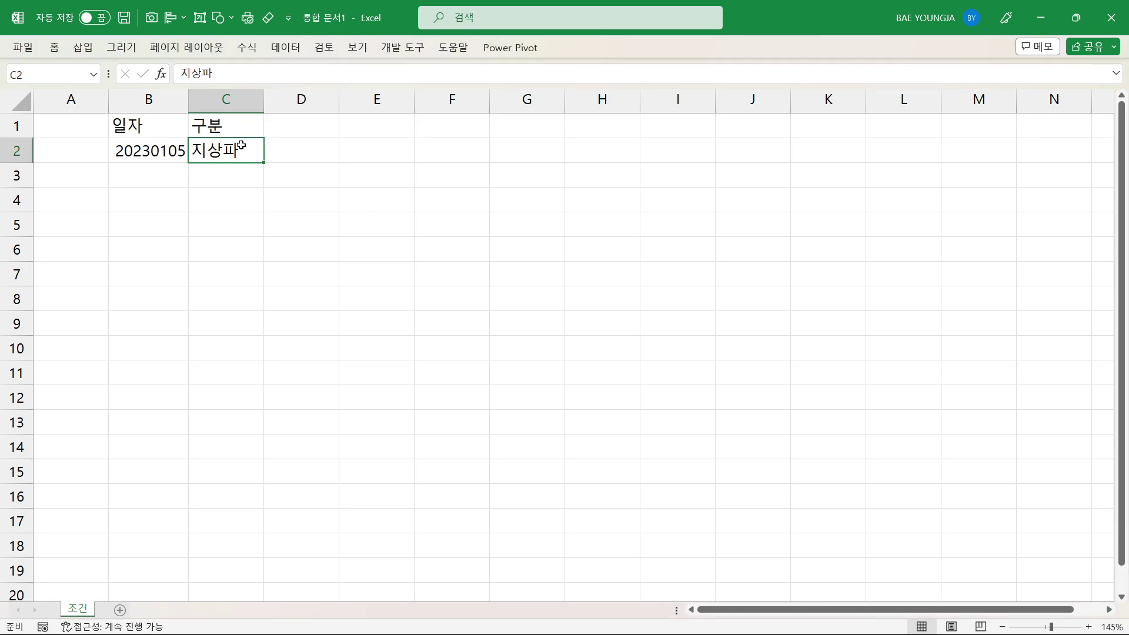
key(Delete)
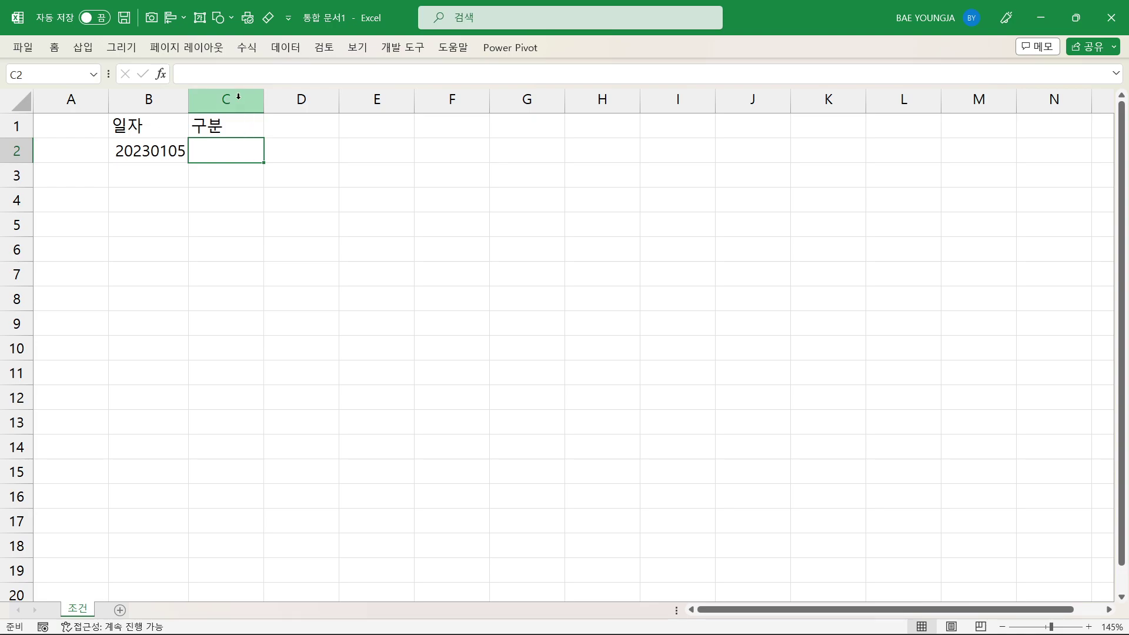
Restrict C2 to a data validation list (목록) with the source 1,2,3 and choose 2 from its dropdown.
click(289, 51)
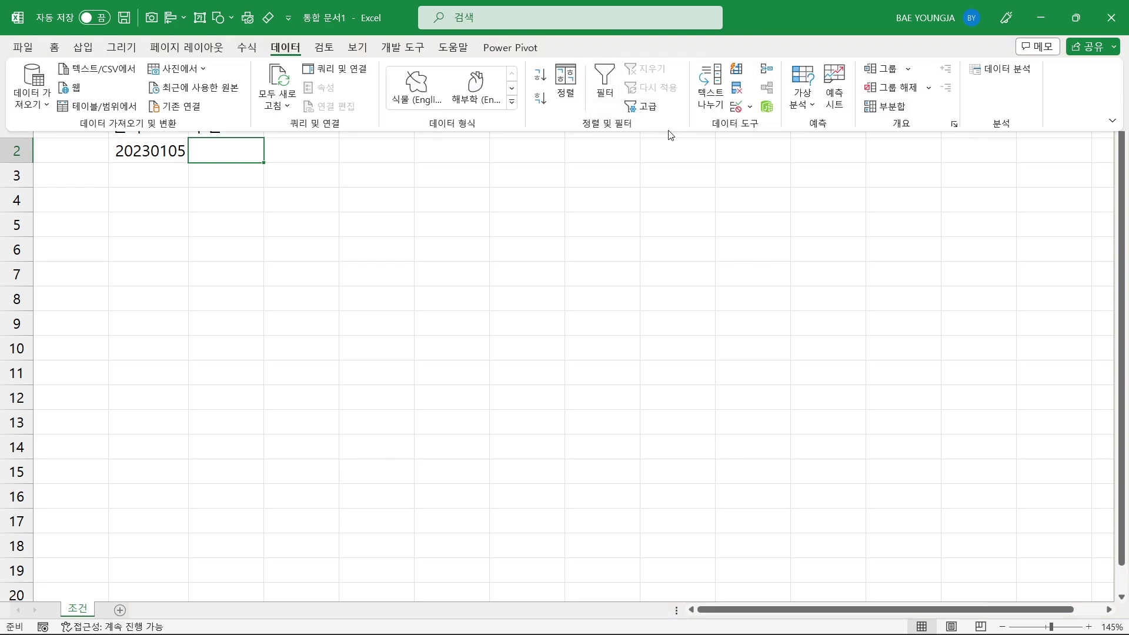
click(742, 106)
click(766, 130)
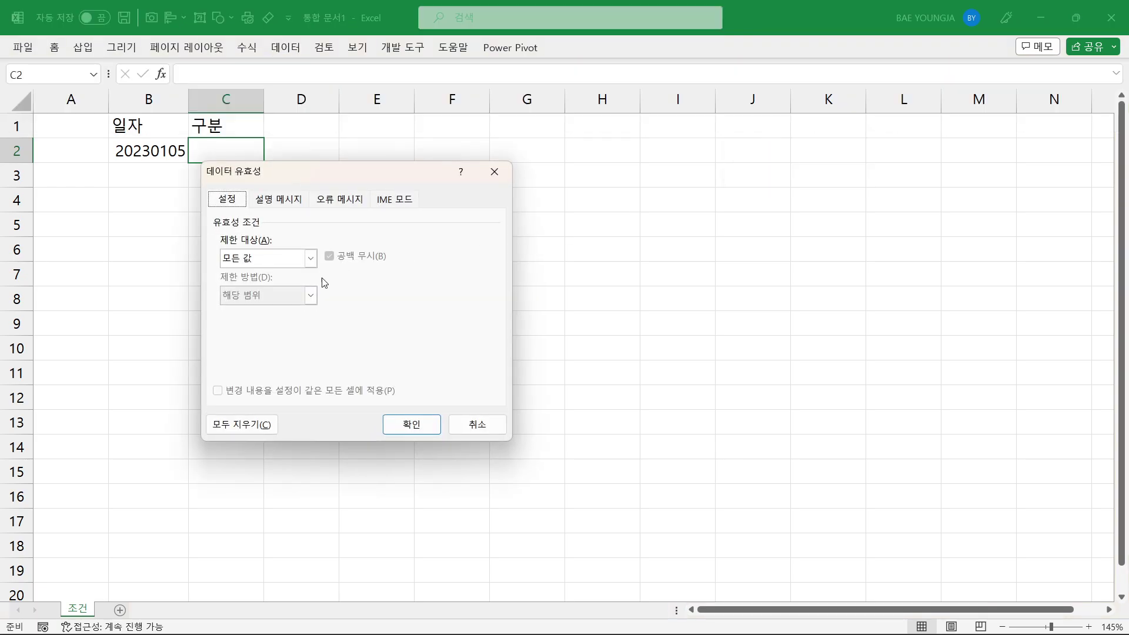
click(310, 258)
click(296, 309)
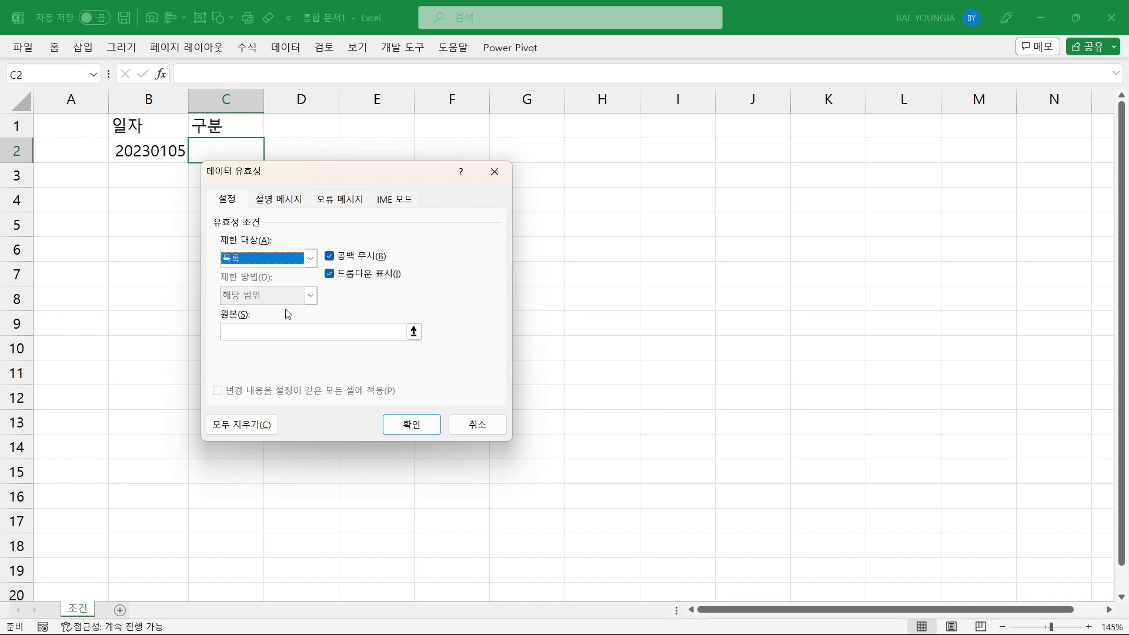
click(260, 333)
text(1,2,3)
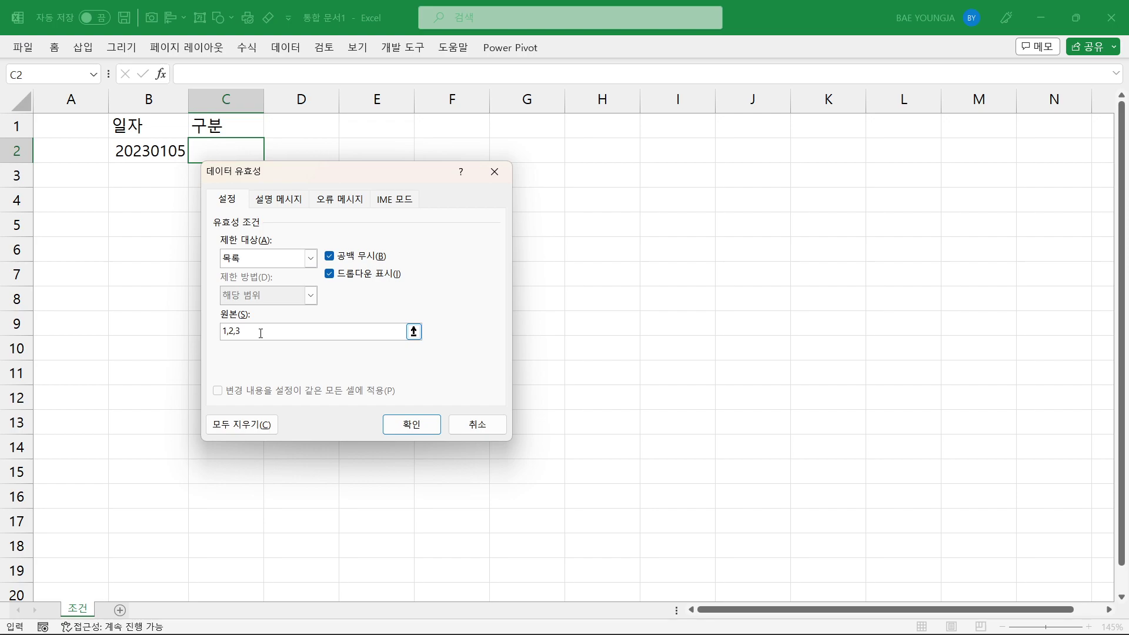
click(412, 424)
click(267, 156)
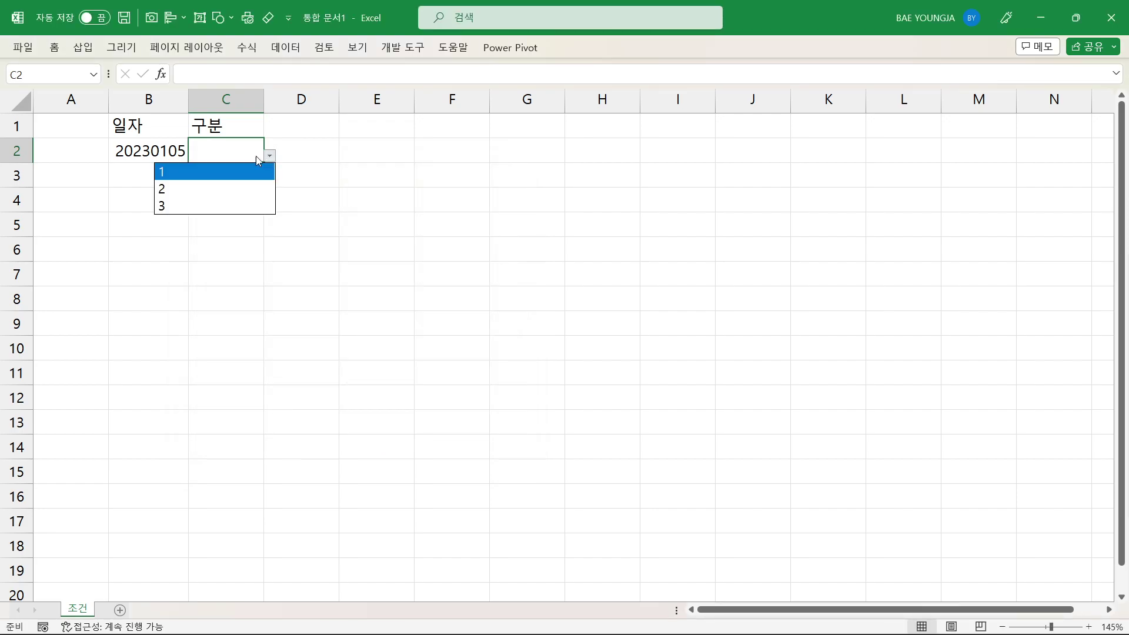
click(196, 187)
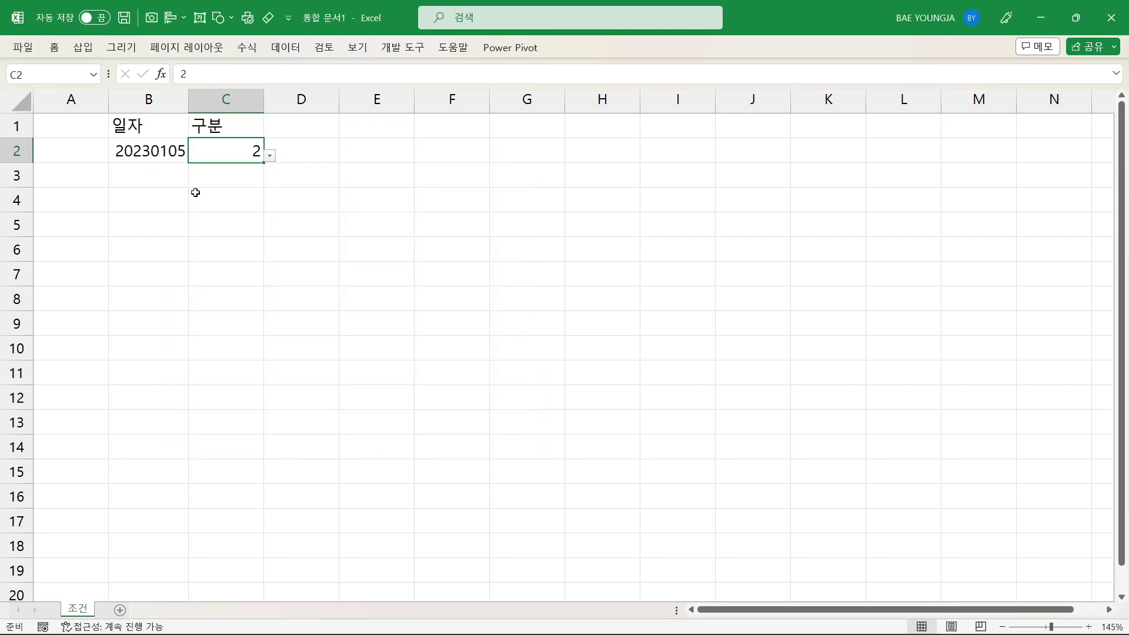
Enter the header 지역 in cell D1 next to 구분.
click(308, 128)
text(지역)
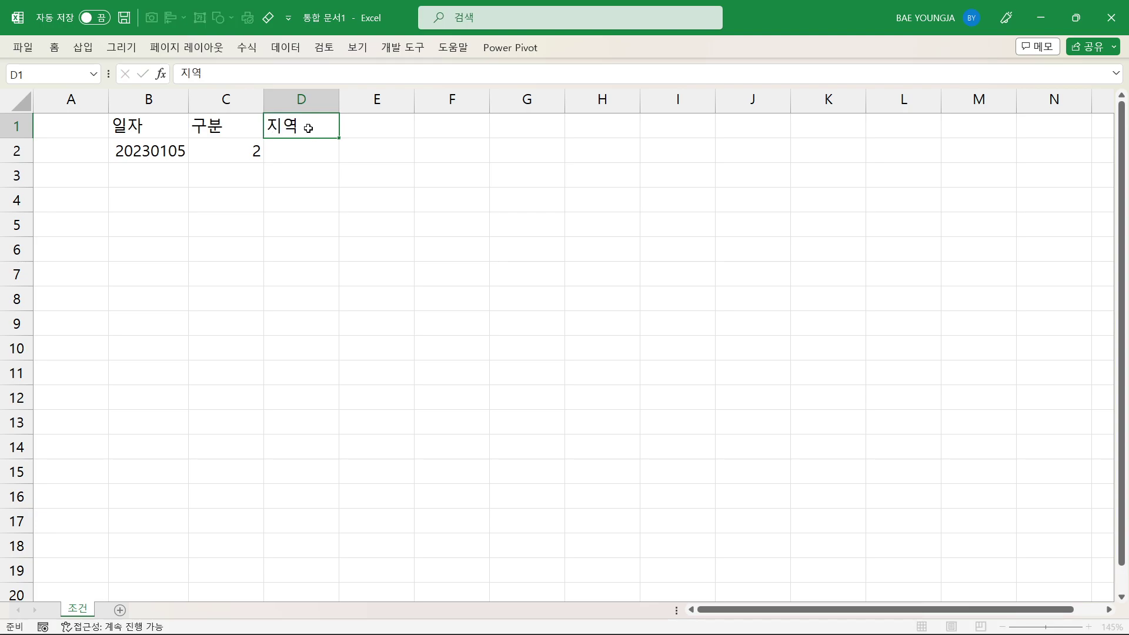
key(Return)
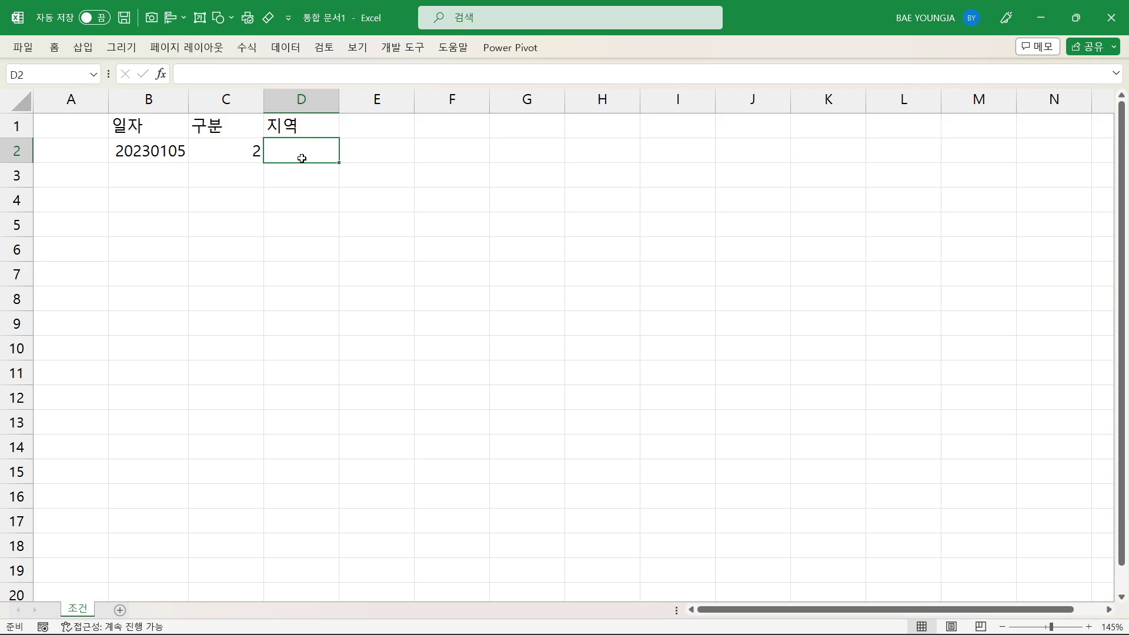
Set D2's data validation to a list (목록) with the source 00,01.
click(285, 47)
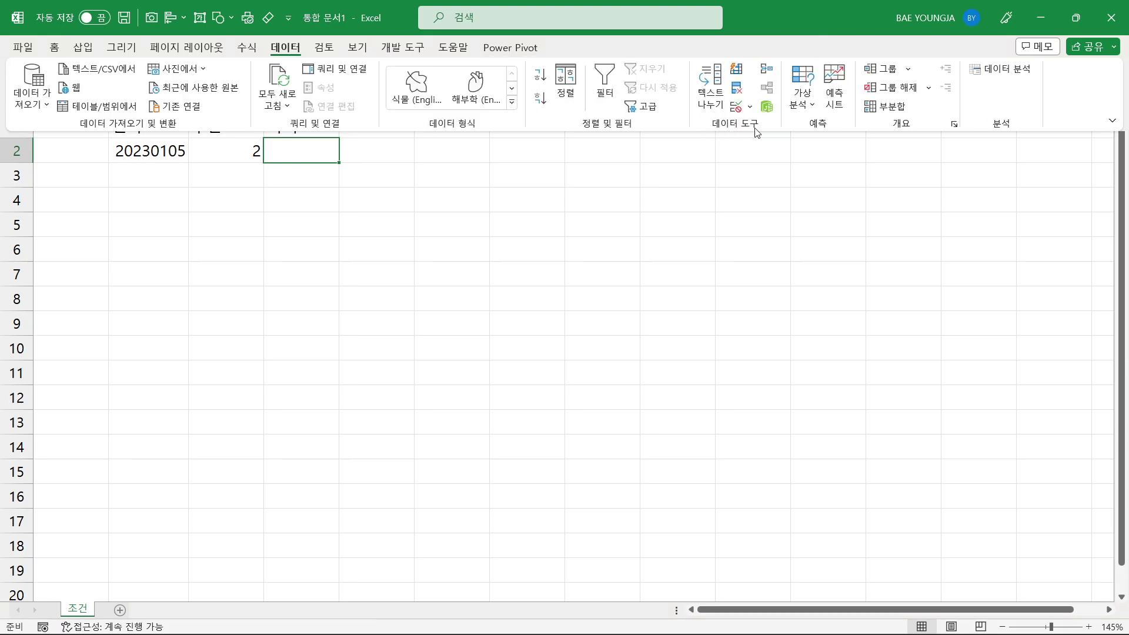
click(749, 108)
click(753, 127)
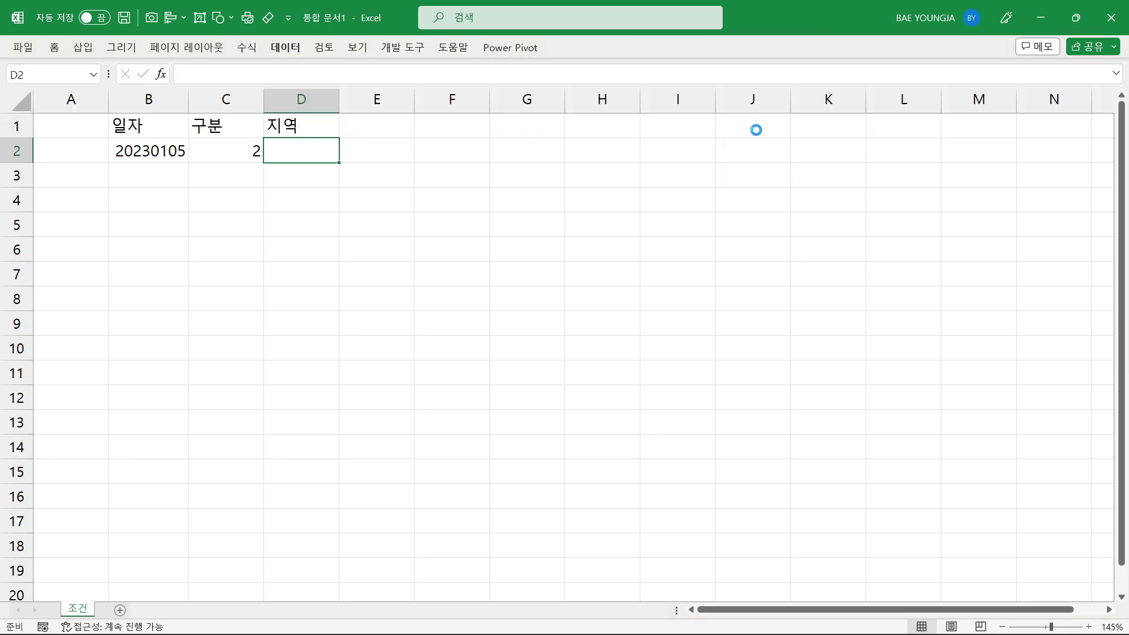
click(310, 258)
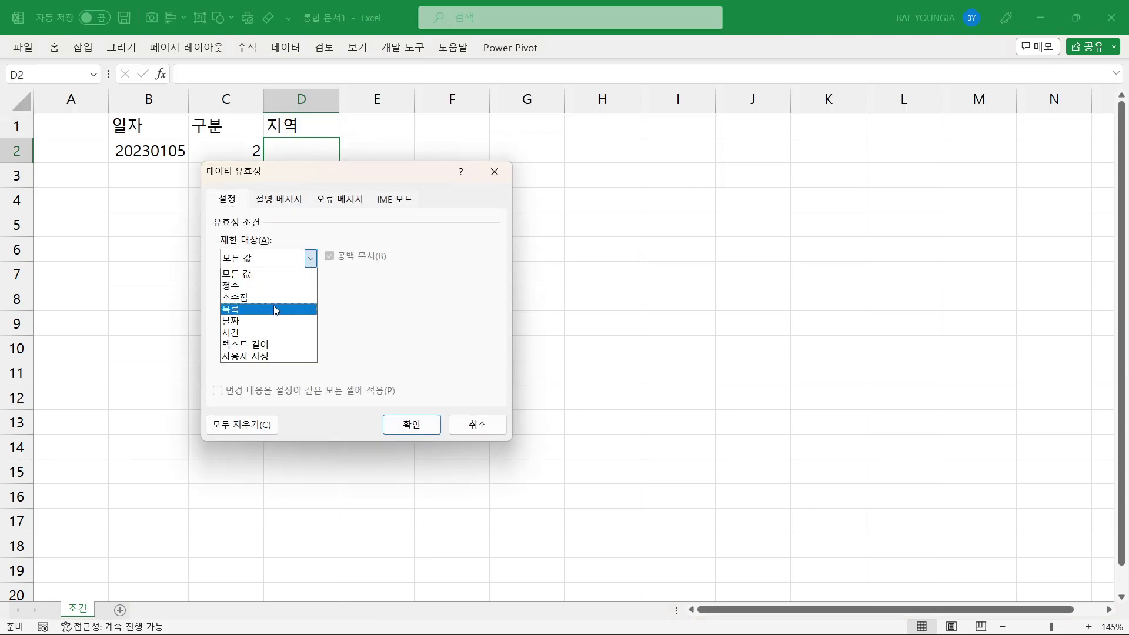
click(274, 318)
click(242, 333)
text(00,01)
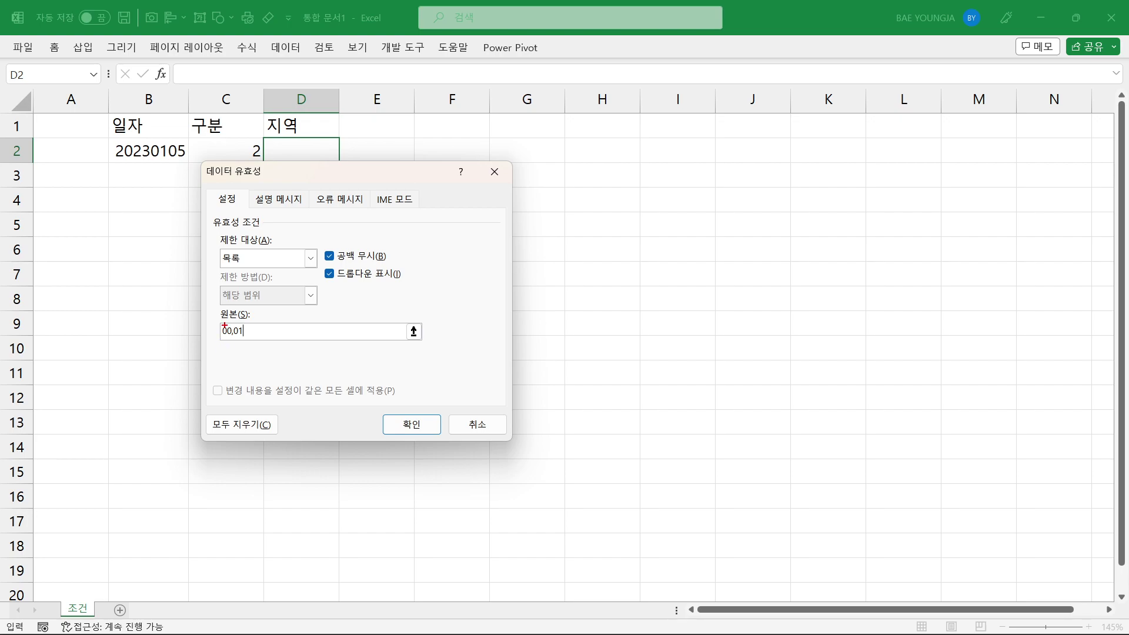
drag(217, 321, 245, 348)
mouse_move(303, 149)
mouse_down()
mouse_move(290, 162)
mouse_move(322, 164)
mouse_up()
key(Escape)
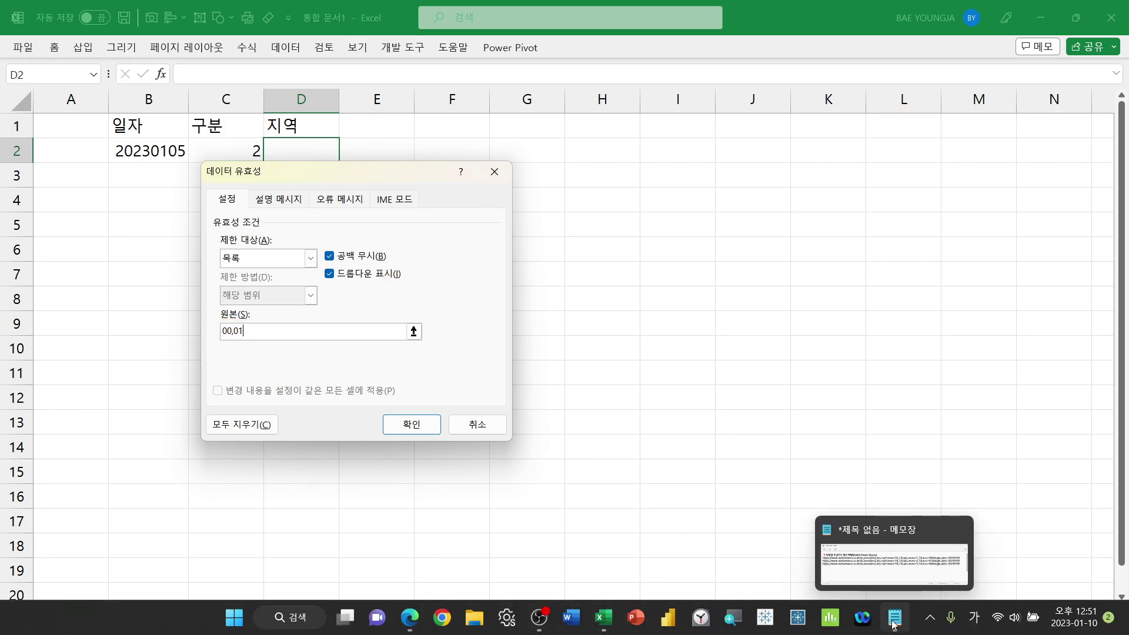
Switch to Notepad and check the area values in the three Nielsen Korea URLs, then return to the validation settings.
click(894, 616)
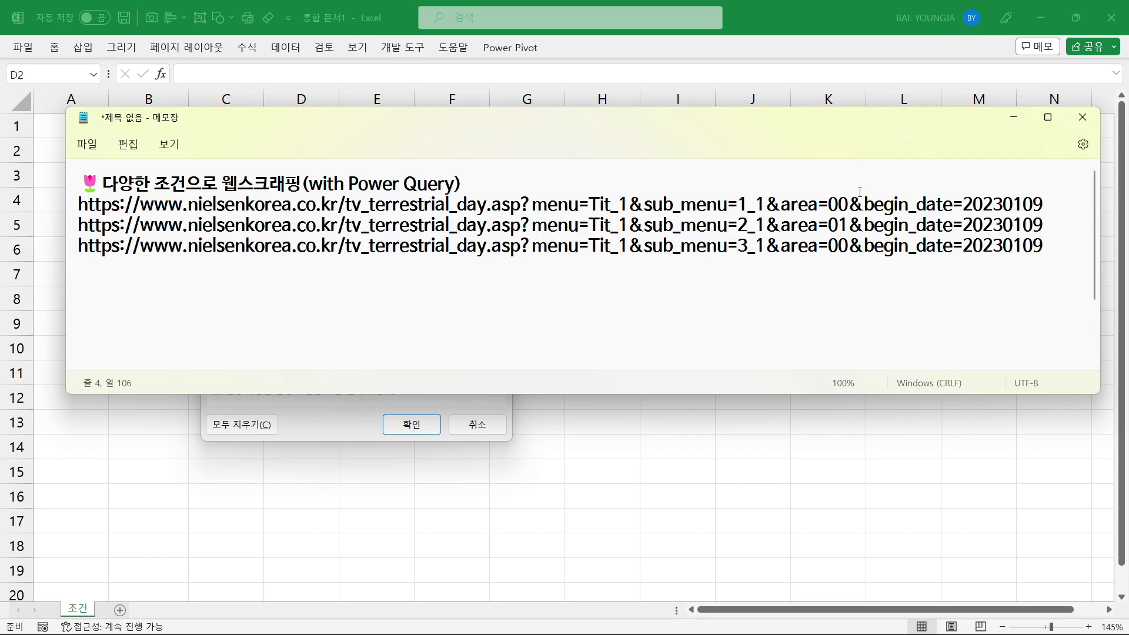
drag(825, 194, 854, 257)
drag(827, 181, 846, 177)
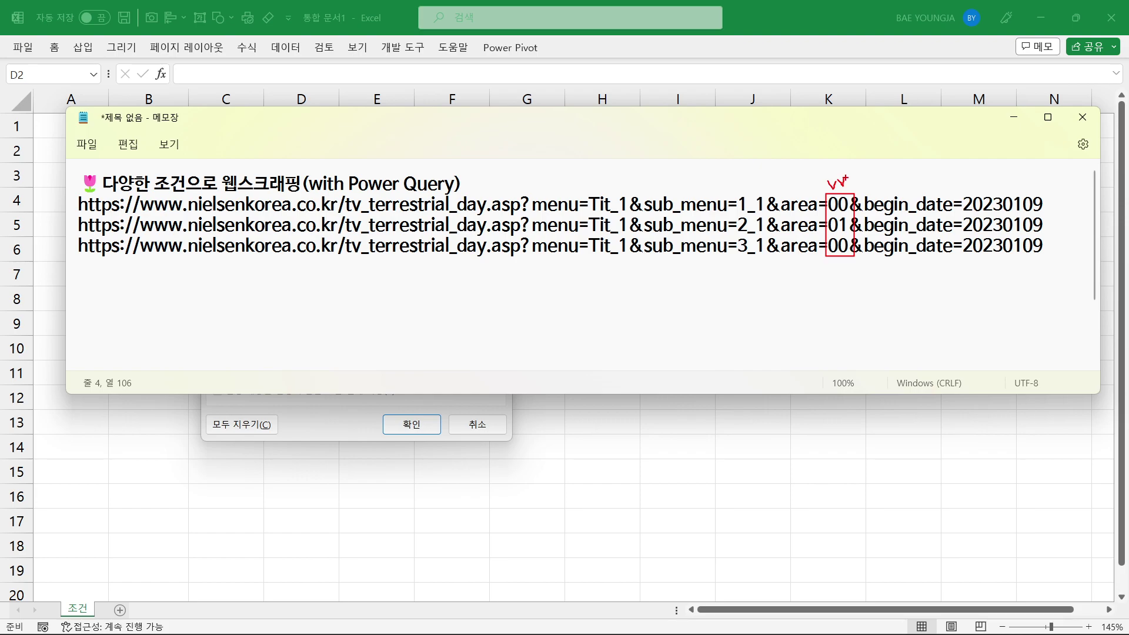
key(Escape)
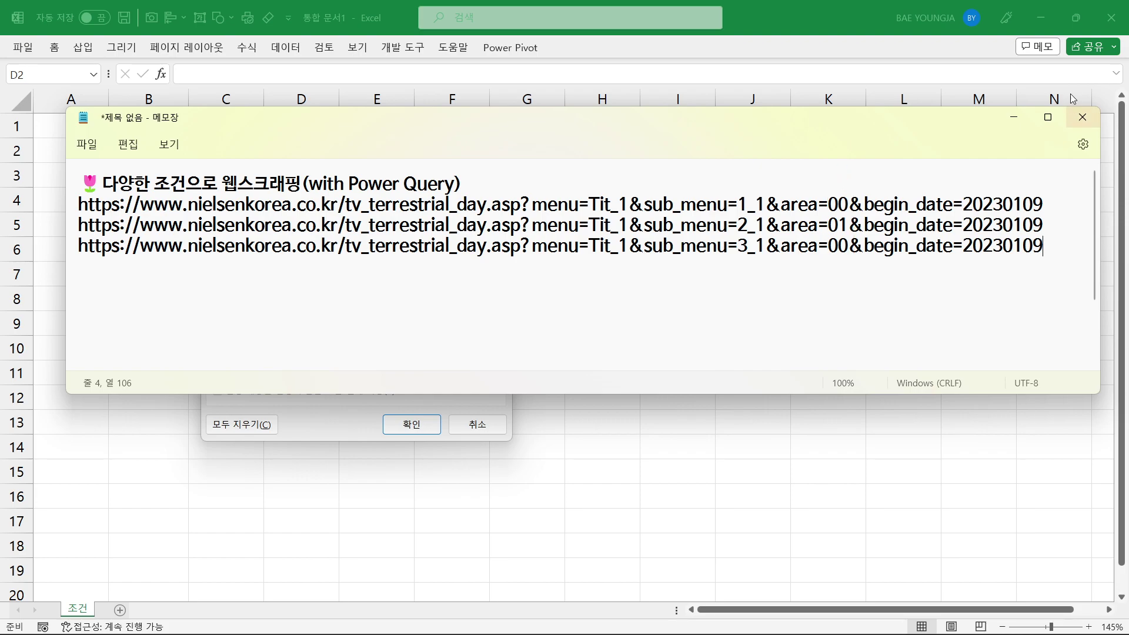
click(1013, 117)
Replace D2's list source with '00,'01 and choose 00 from the cell's dropdown.
drag(252, 332, 151, 320)
key(Delete)
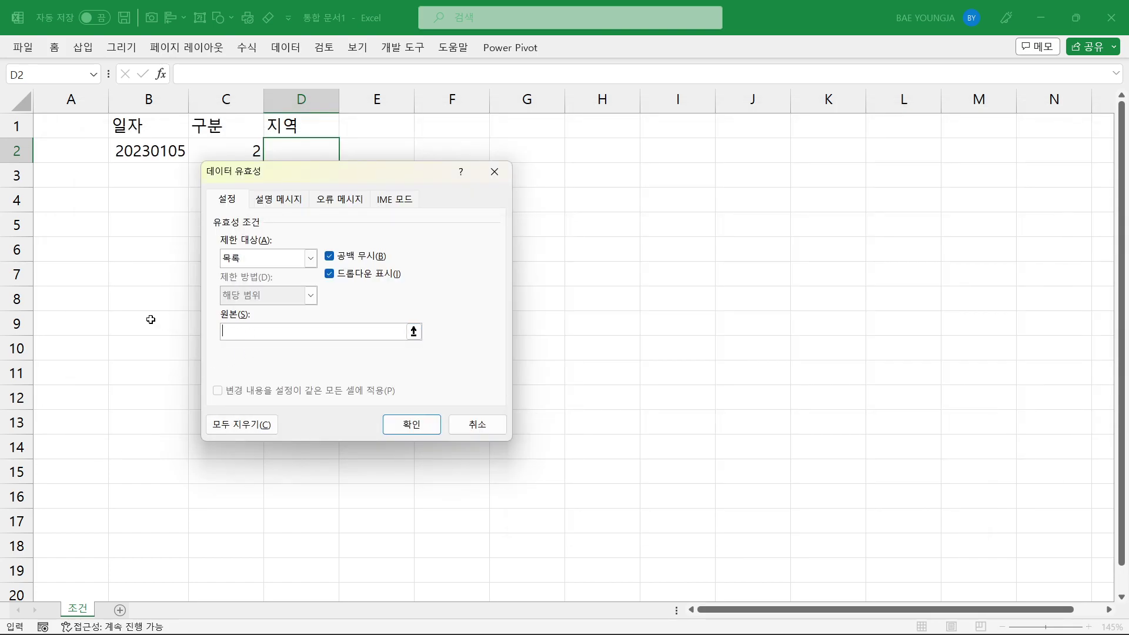
text('00,'01)
click(397, 425)
click(345, 157)
click(333, 171)
click(300, 222)
Center-align the headers and values in B1:D2.
drag(148, 134, 284, 149)
right_click(284, 150)
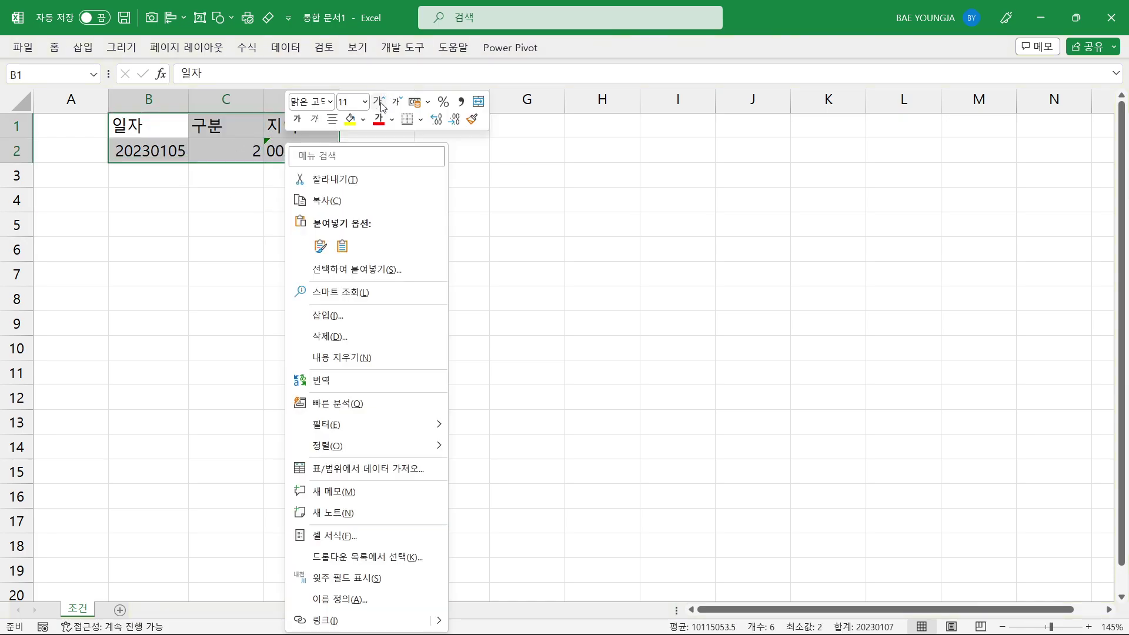
click(332, 119)
click(236, 247)
click(171, 230)
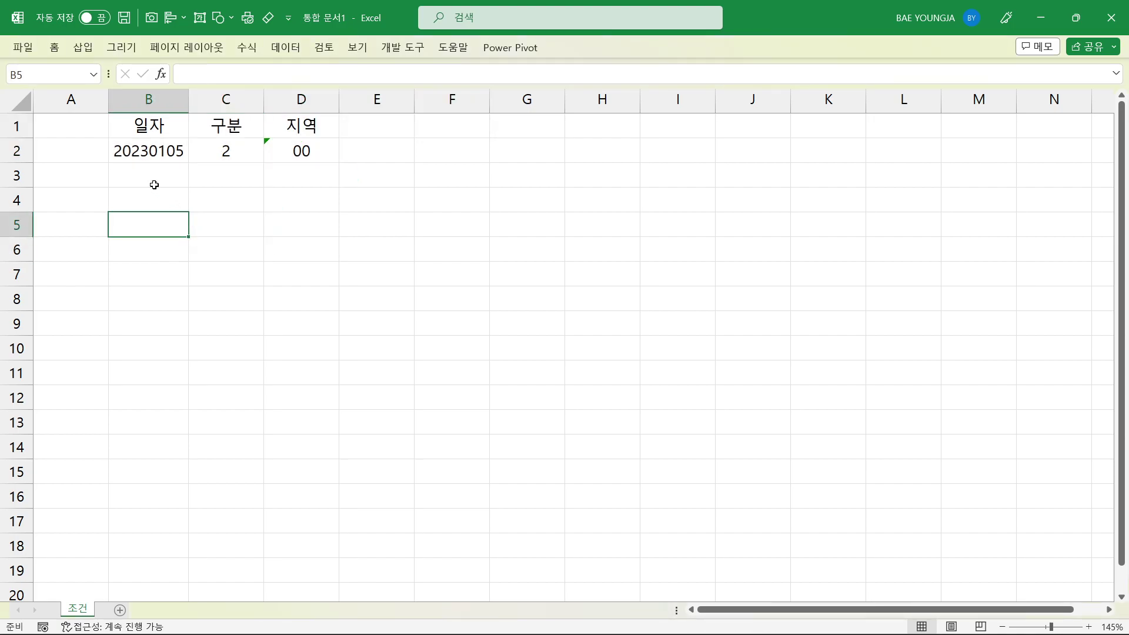
drag(171, 119, 304, 151)
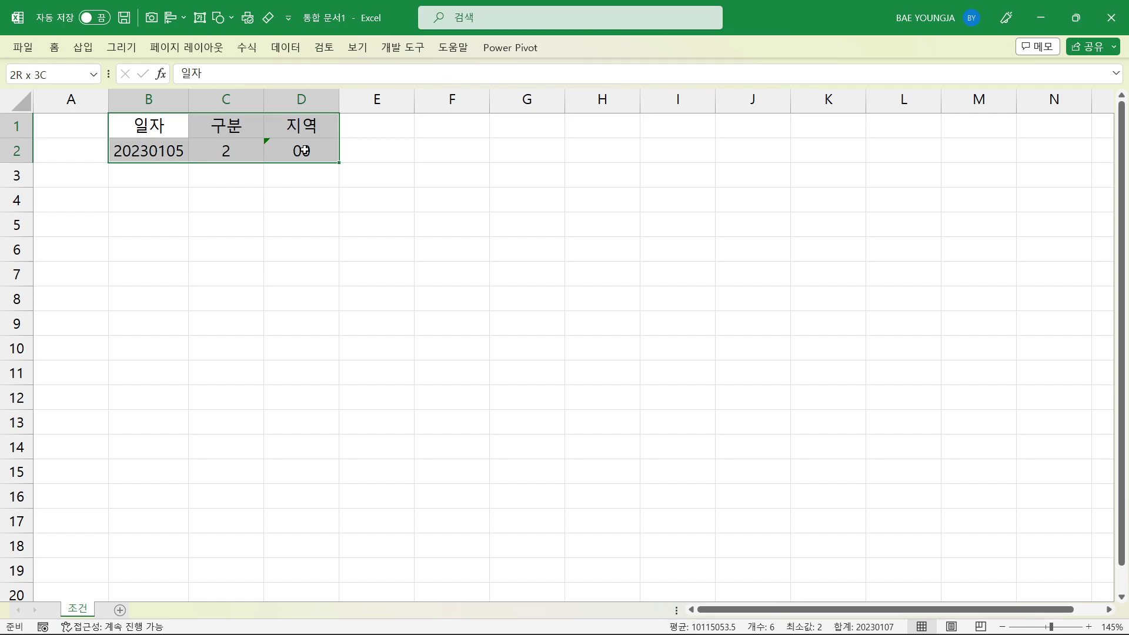
drag(304, 150, 304, 151)
click(192, 209)
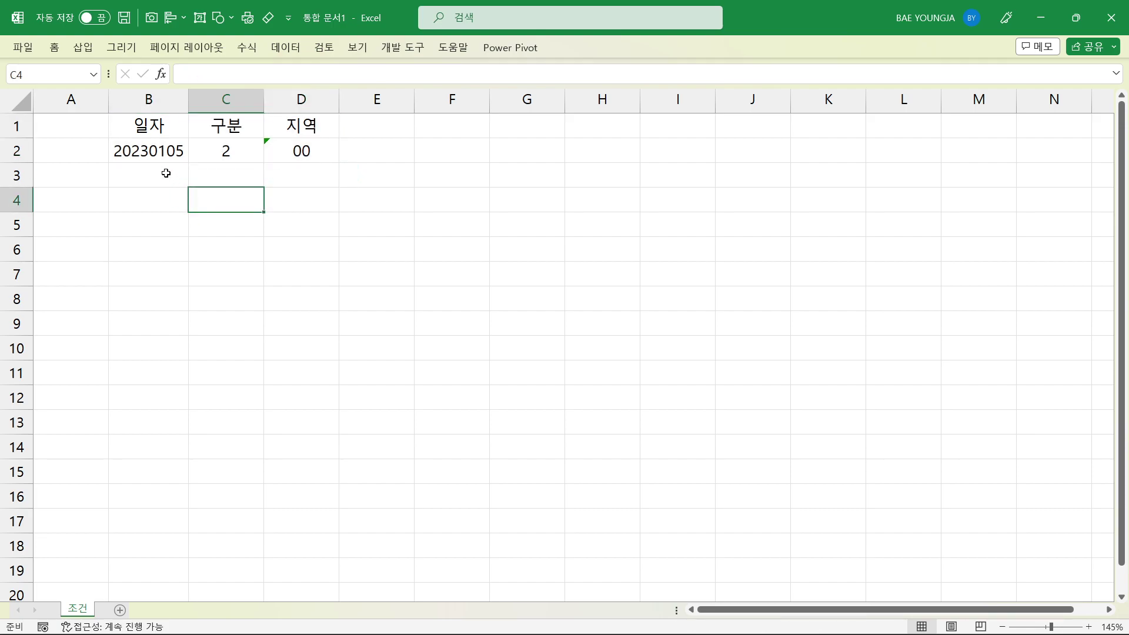
drag(112, 117, 179, 154)
drag(189, 114, 247, 159)
drag(273, 108, 321, 167)
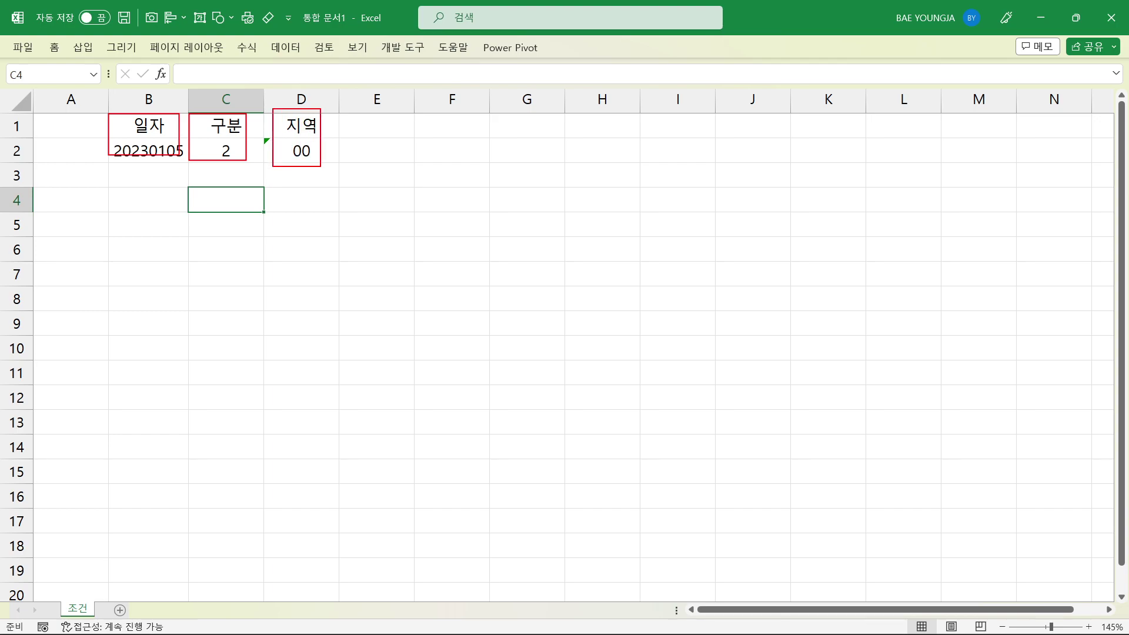
Convert B1:B2 into its own table, using 일자 as the header.
drag(162, 127, 150, 151)
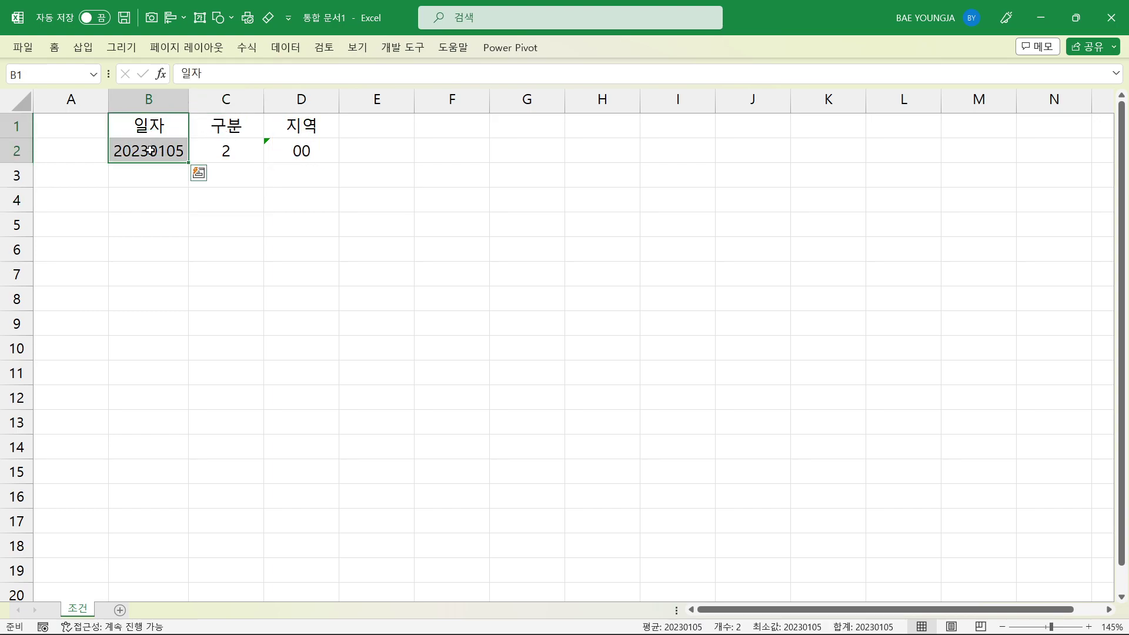
click(83, 47)
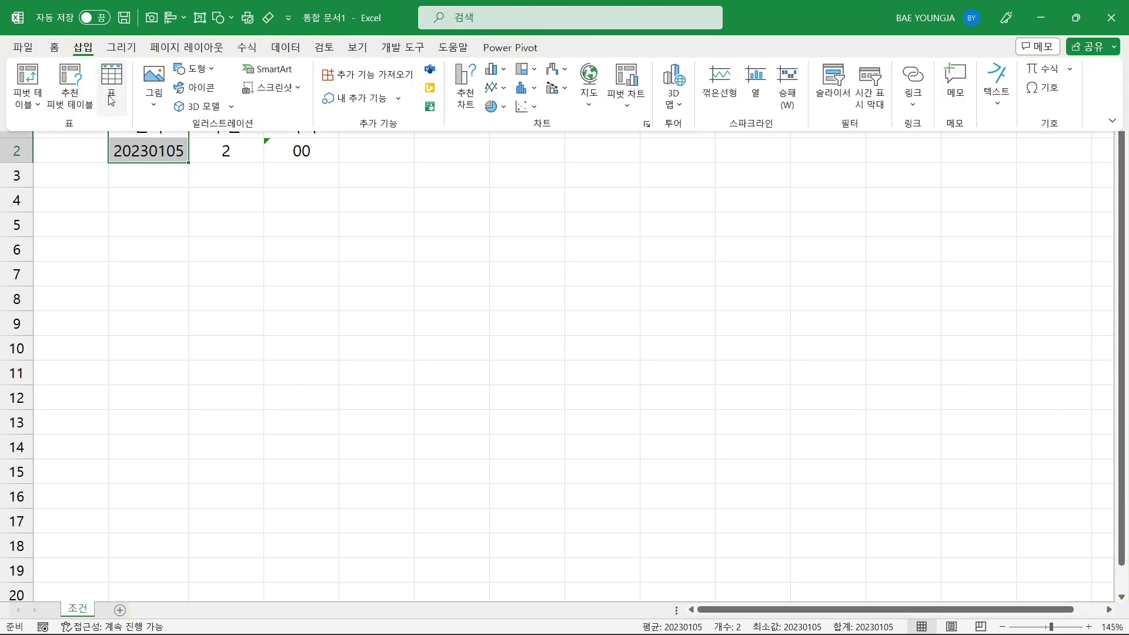
click(146, 145)
drag(143, 121, 150, 143)
key(ctrl+t)
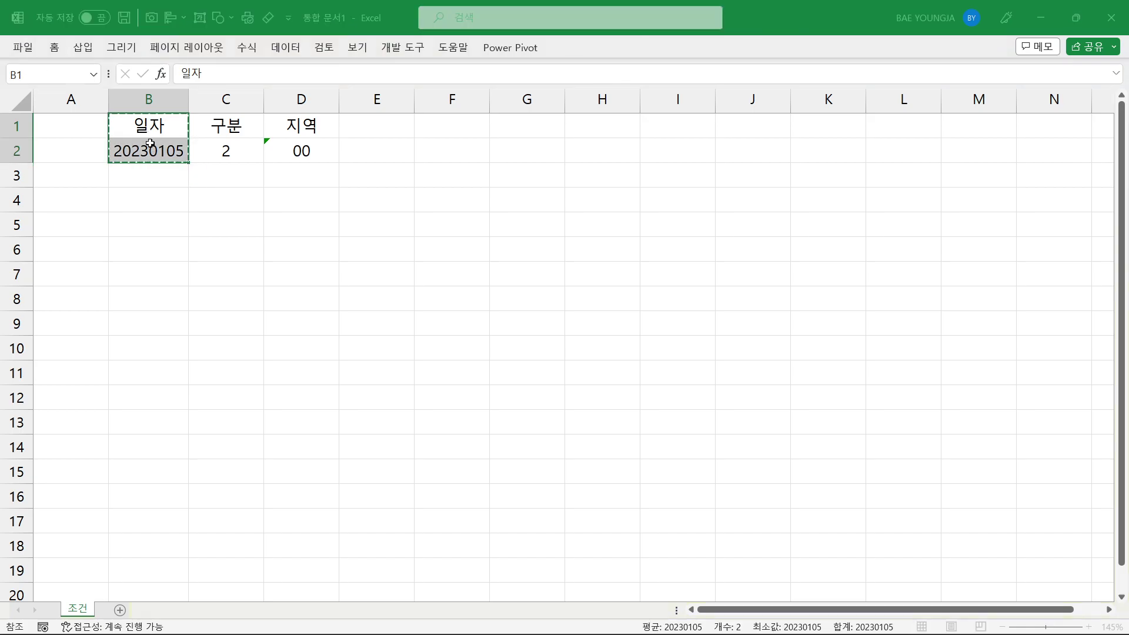
key(Return)
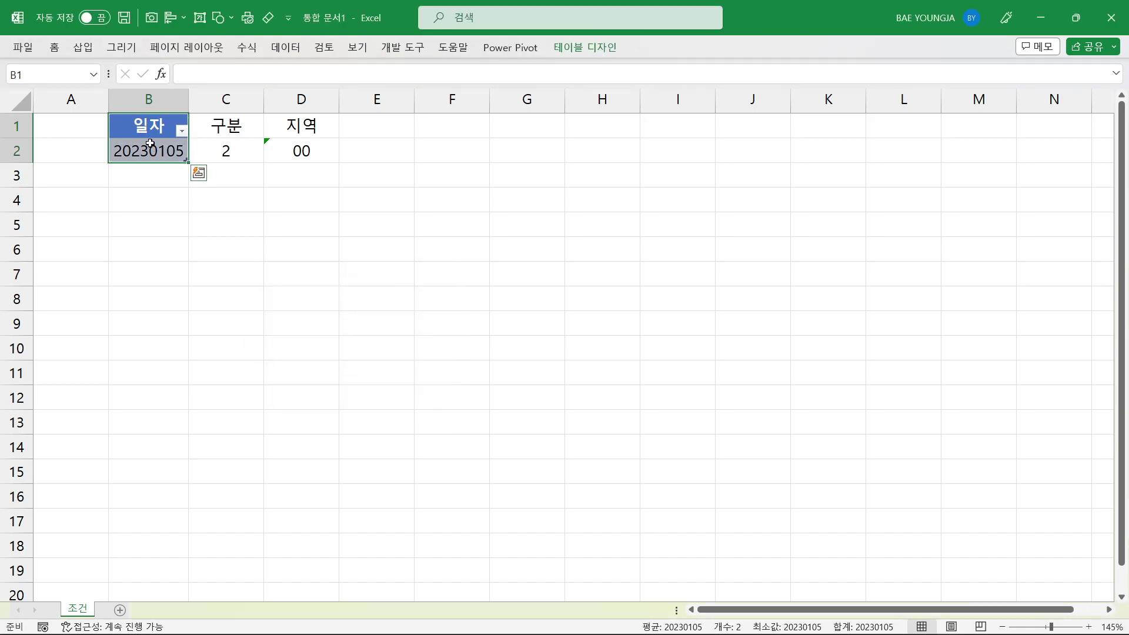
Name the date table 일자.
click(592, 49)
click(53, 88)
text(일자)
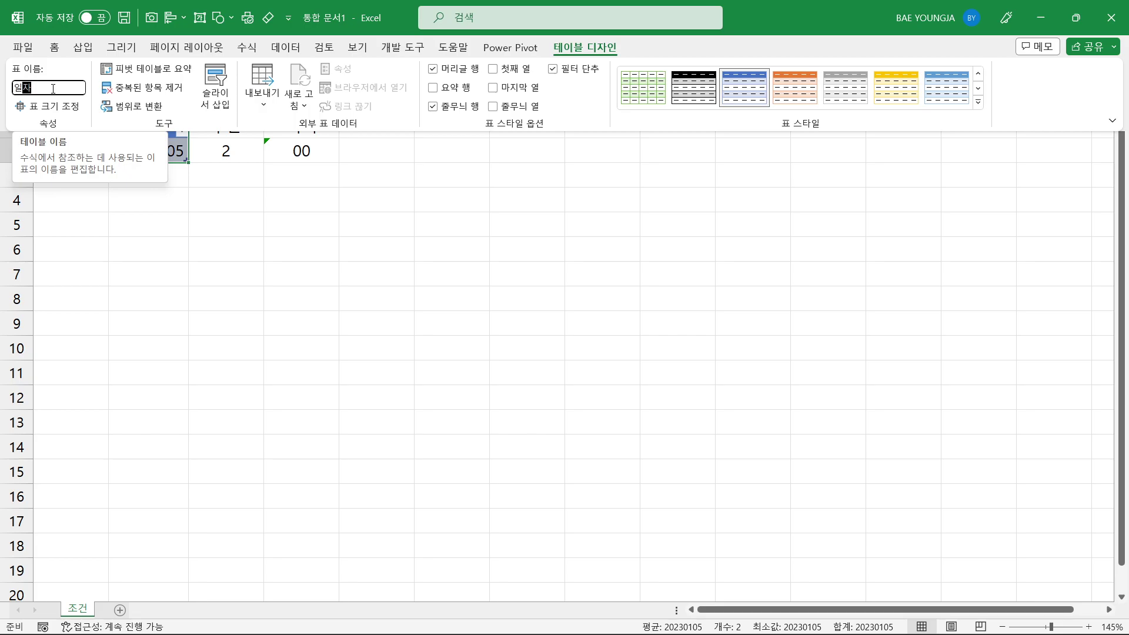
click(205, 254)
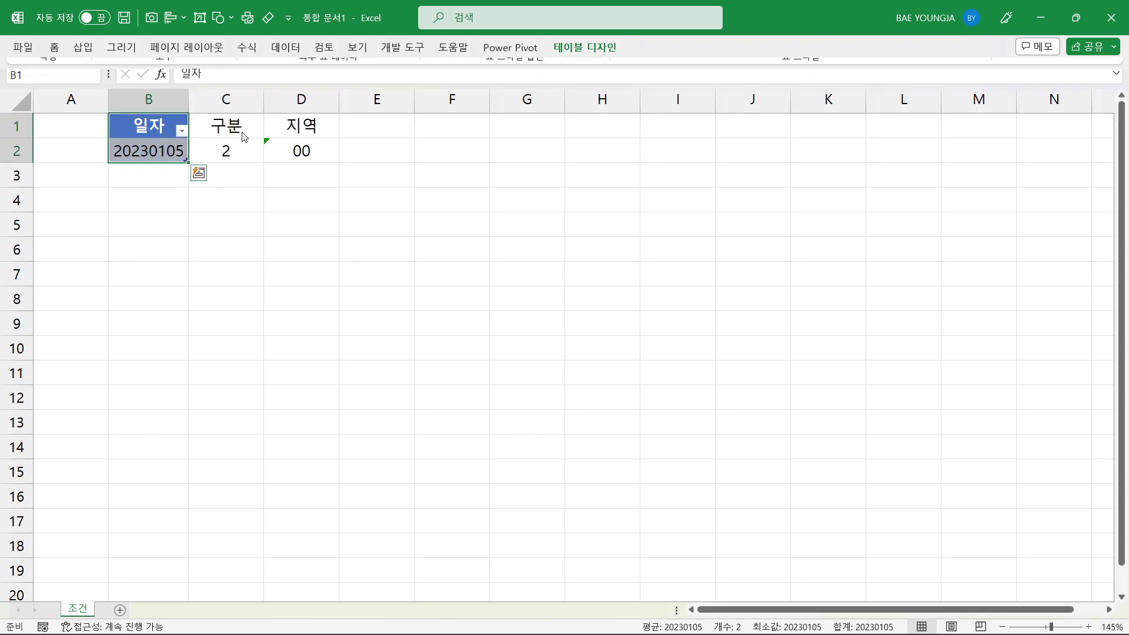
Convert C1:C2 into a separate table with headers and name it 구분.
drag(236, 123, 240, 146)
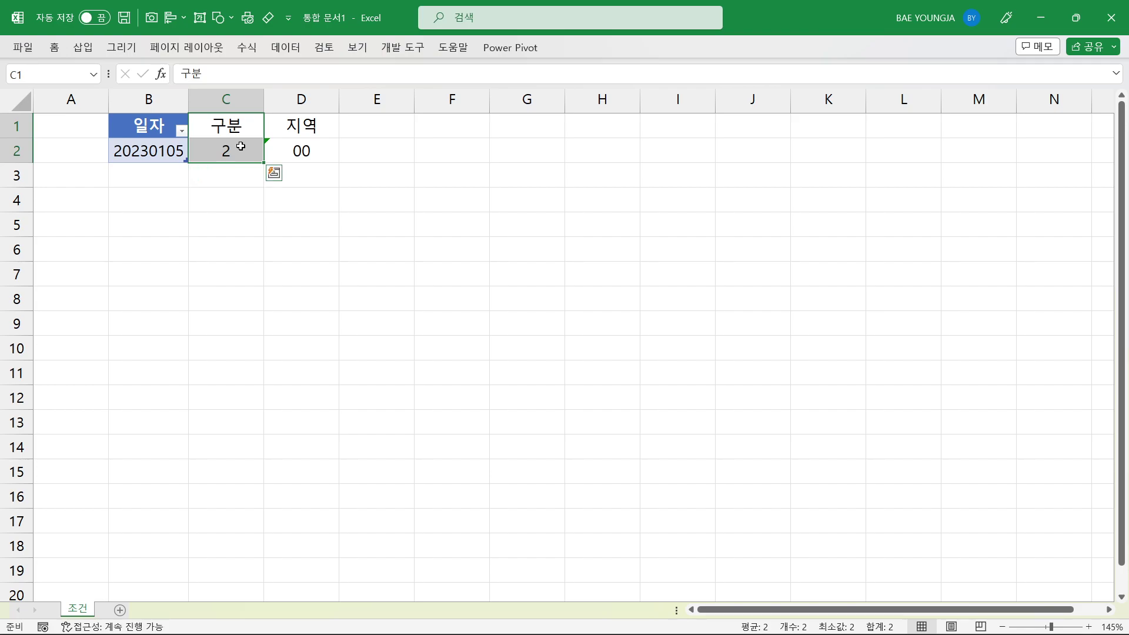
key(ctrl+t)
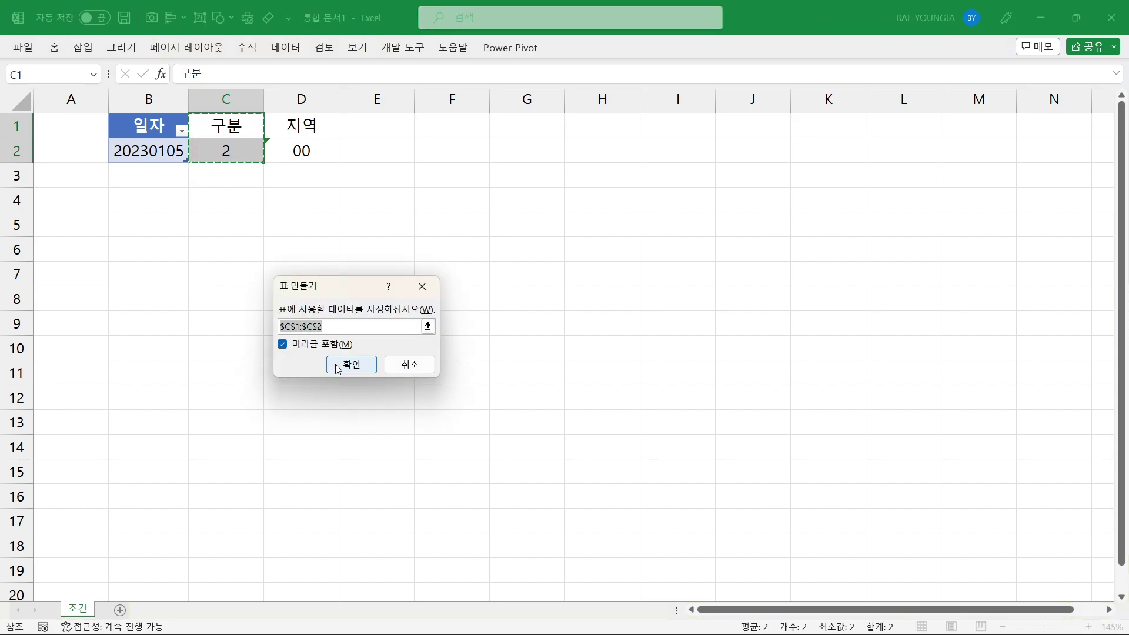
click(338, 369)
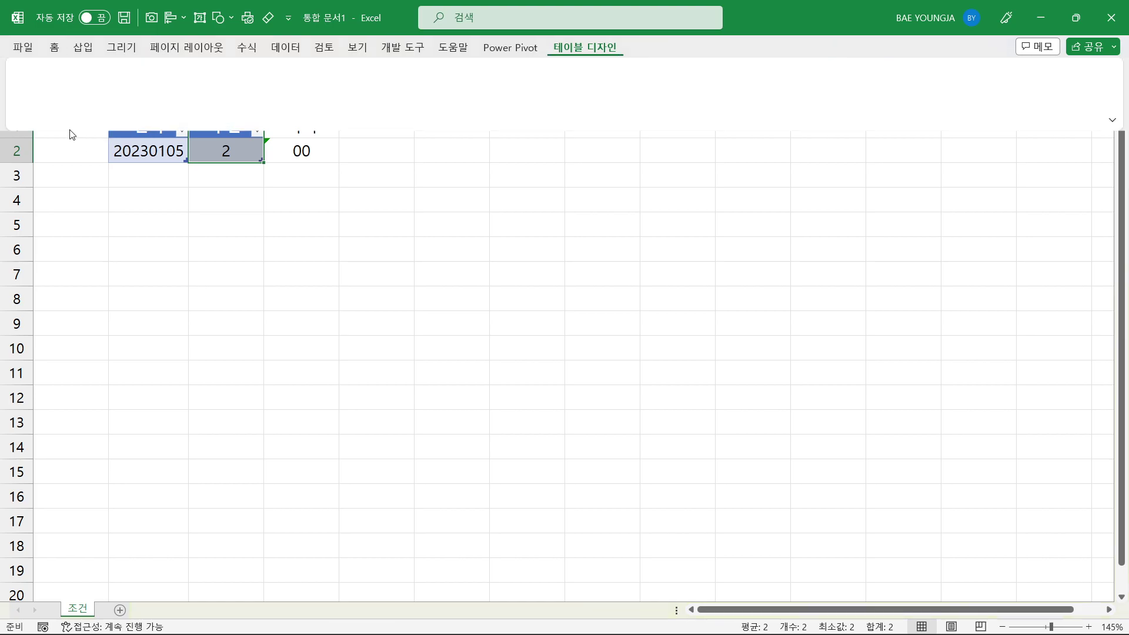
click(62, 88)
text(구분)
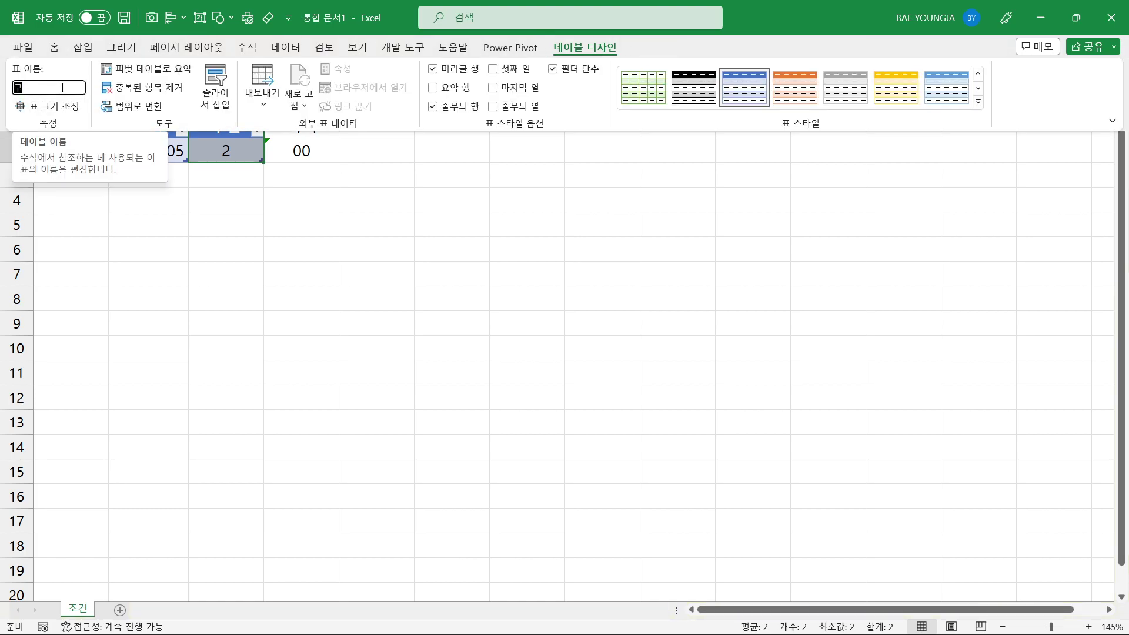
click(292, 185)
Convert D1:D2 into a separate table with the header option (머리글 포함) on and name it 지역.
drag(308, 125, 315, 146)
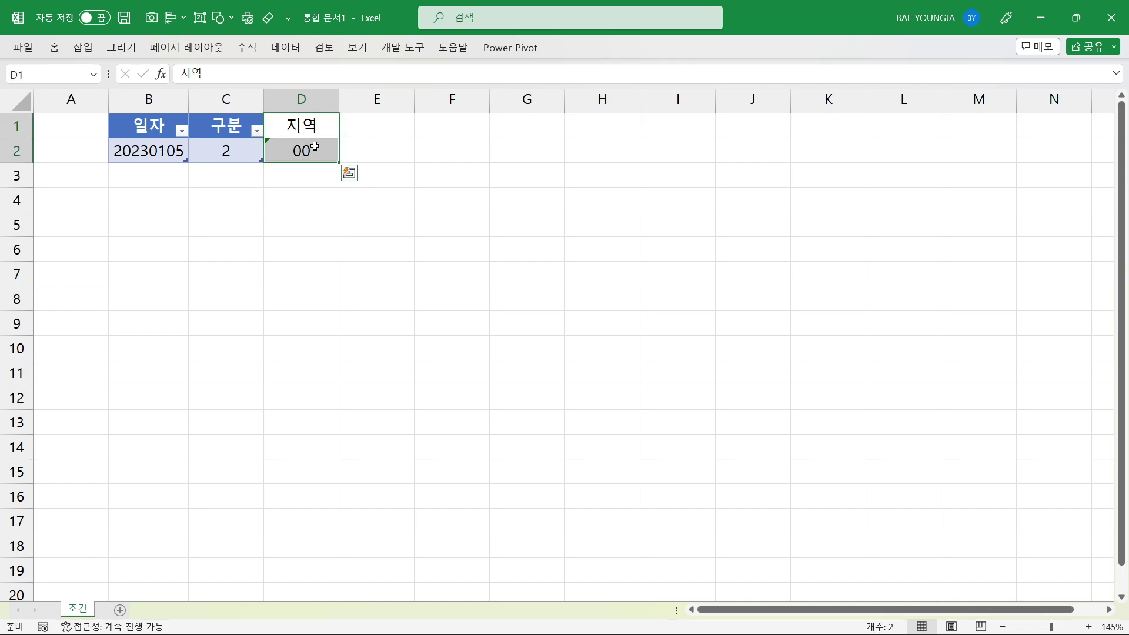
key(ctrl+t)
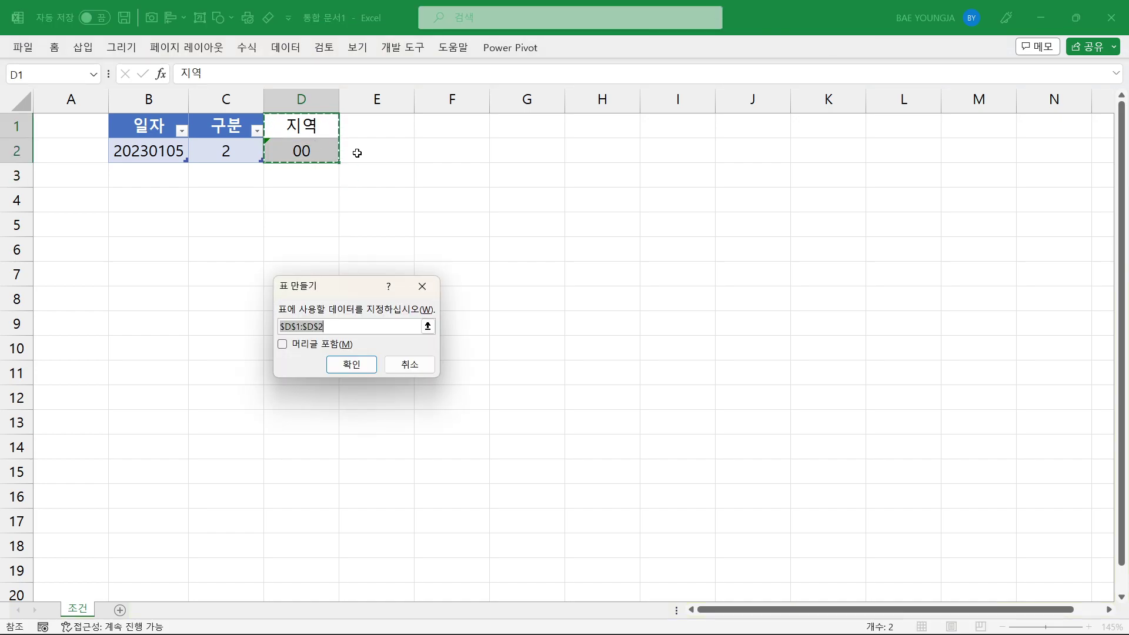
click(296, 346)
click(347, 362)
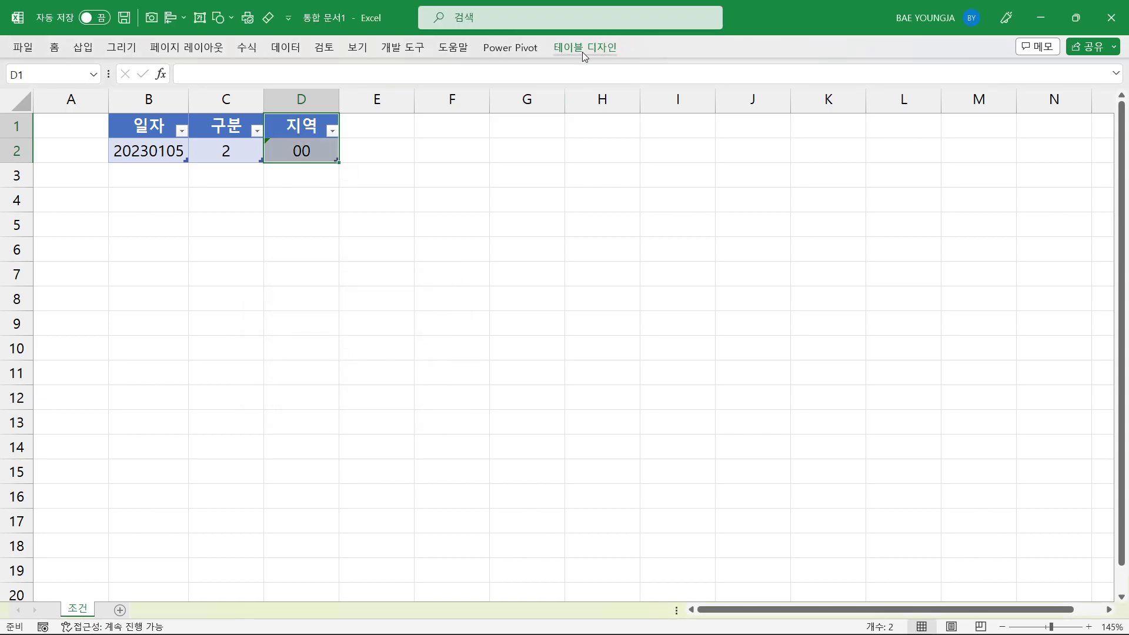
click(584, 49)
click(50, 88)
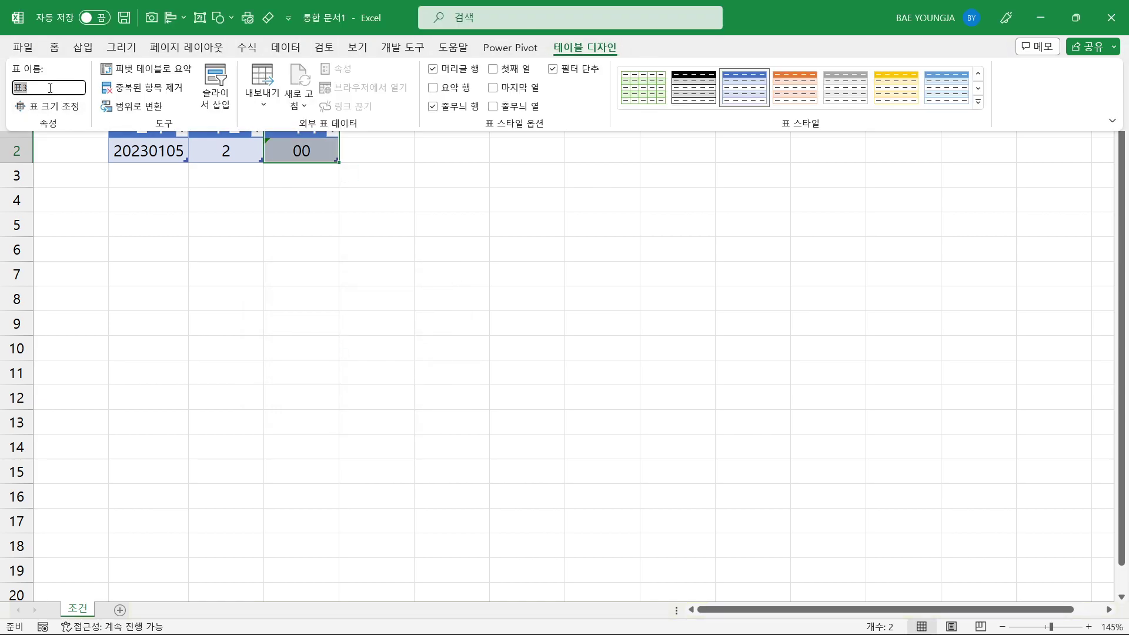
text(지역)
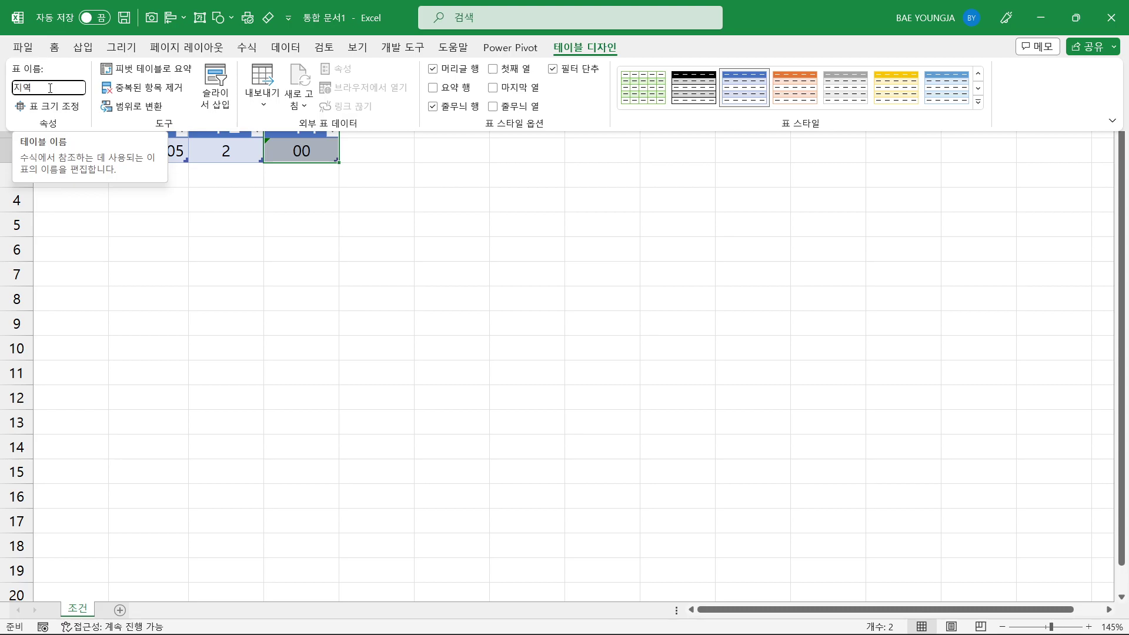
key(Return)
Widen columns B through D equally.
click(241, 255)
drag(170, 100, 283, 101)
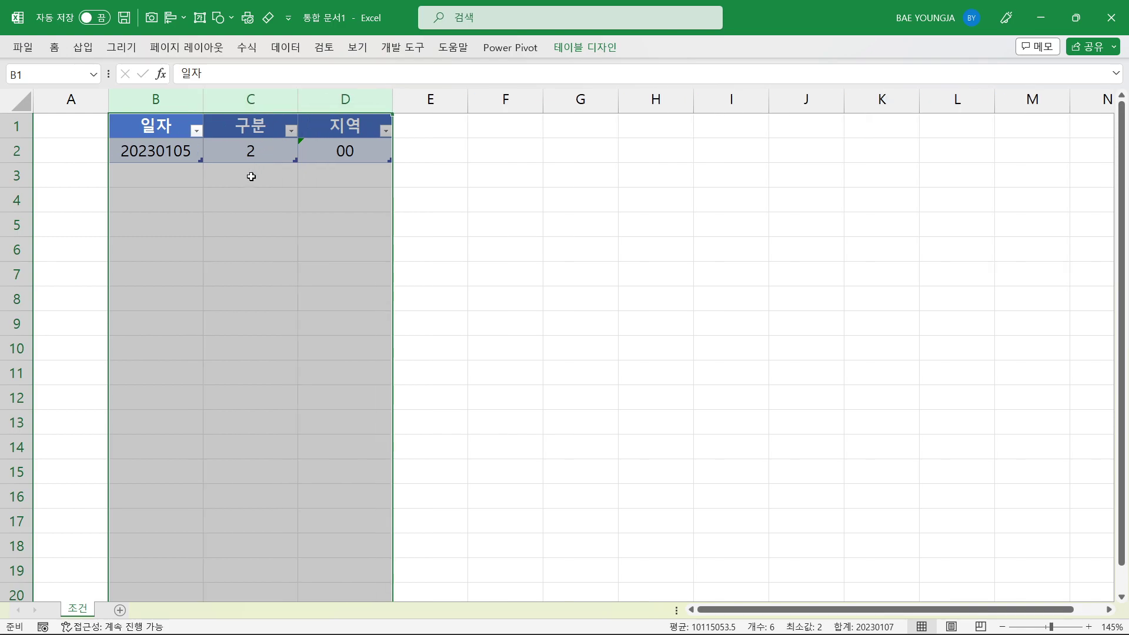
click(244, 194)
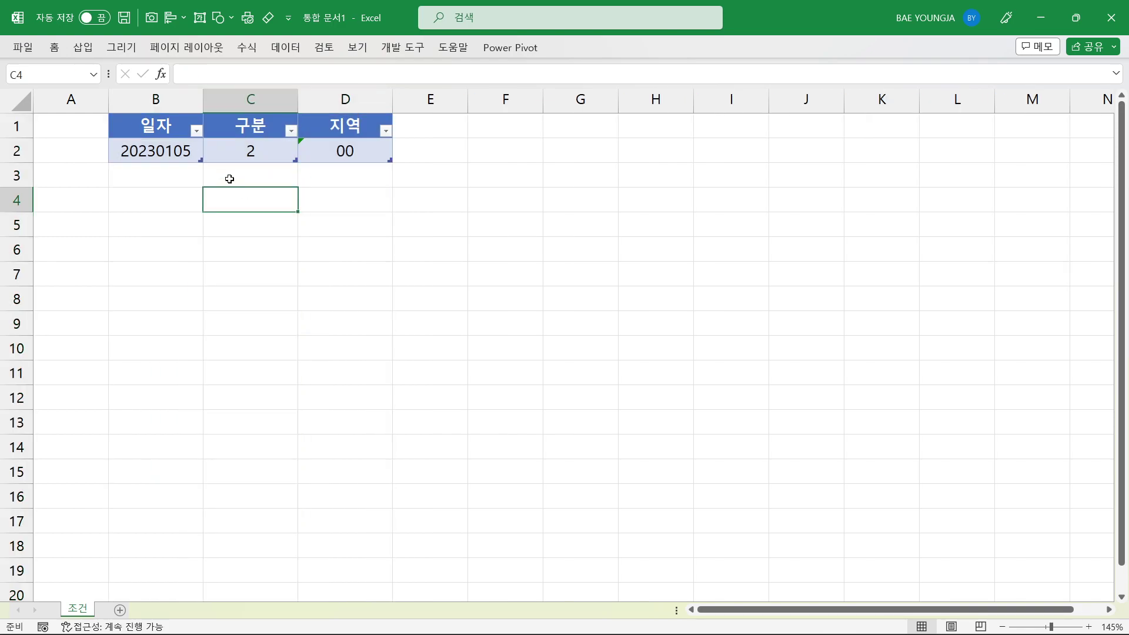
drag(159, 131, 160, 144)
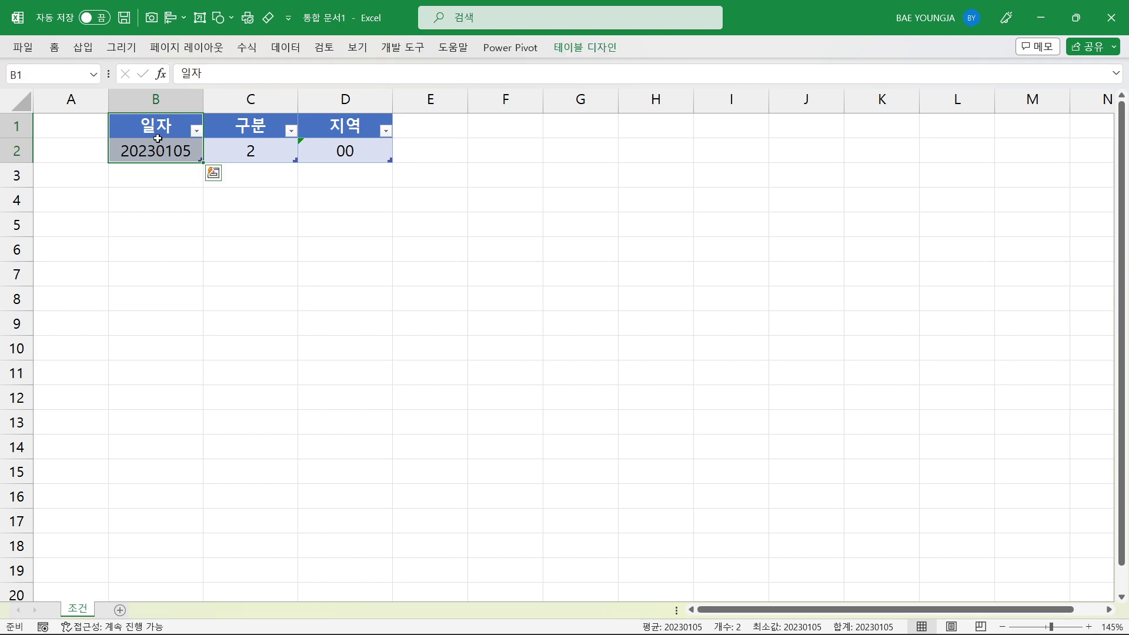
mouse_move(105, 114)
mouse_down()
mouse_move(197, 163)
mouse_move(266, 136)
mouse_move(323, 155)
mouse_move(338, 140)
mouse_up()
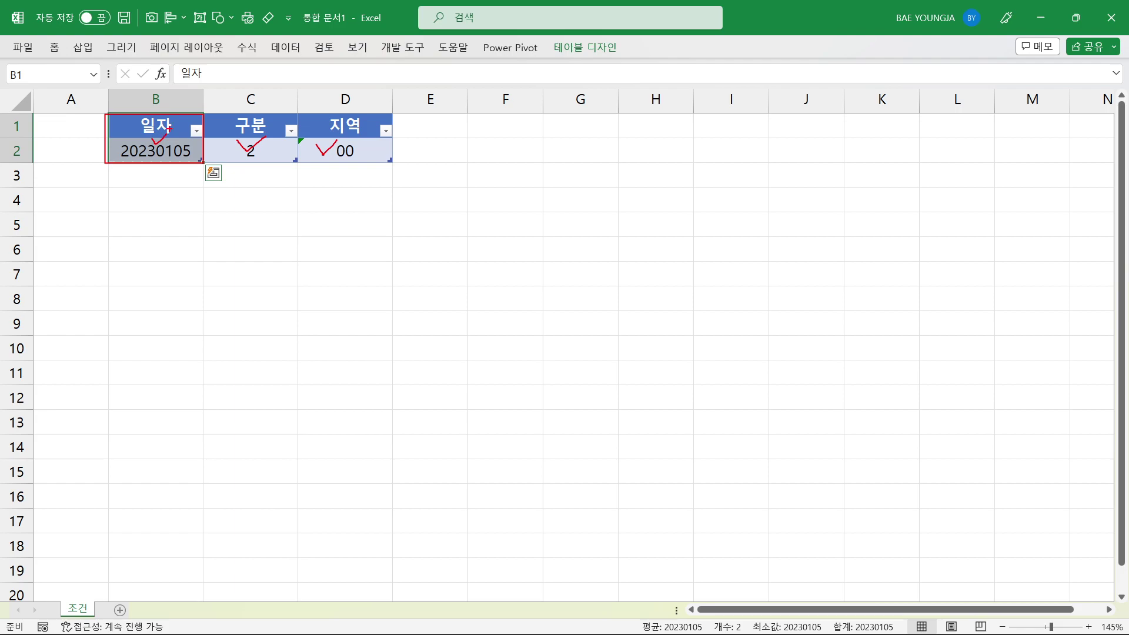
click(163, 232)
Load the 일자 table into the Power Query editor as a query from the table.
click(161, 151)
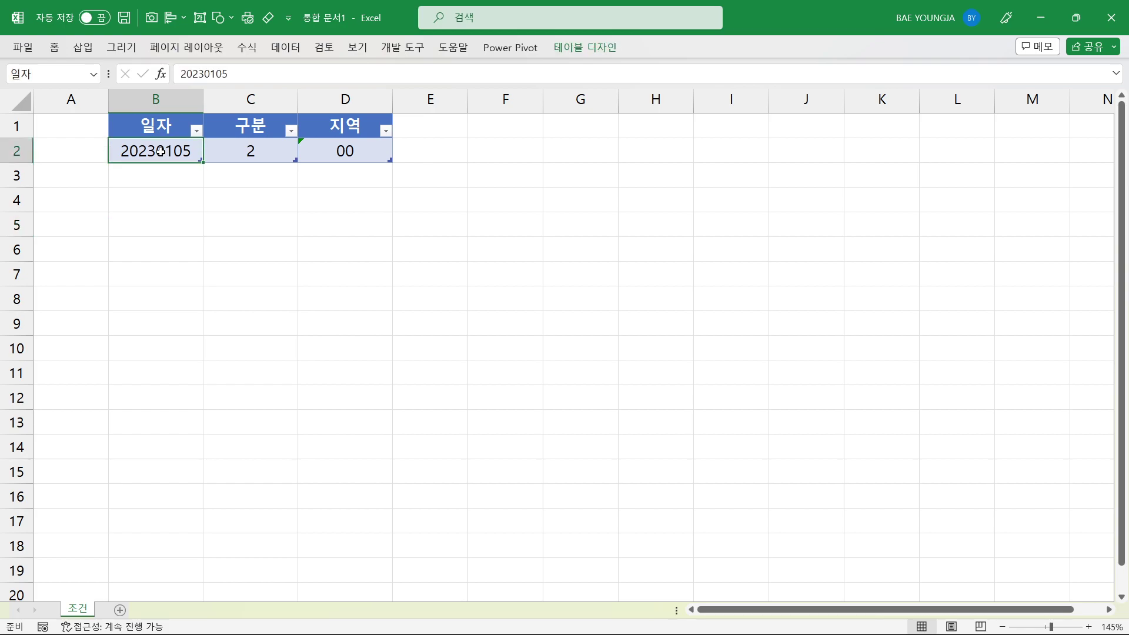
click(281, 50)
click(108, 108)
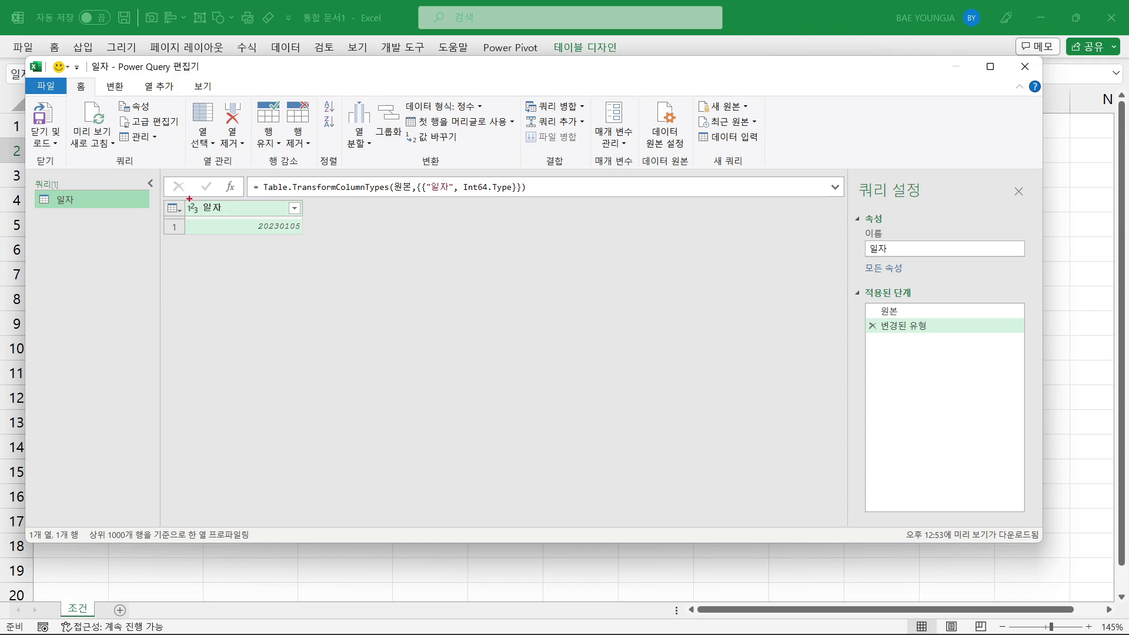
drag(180, 195, 340, 242)
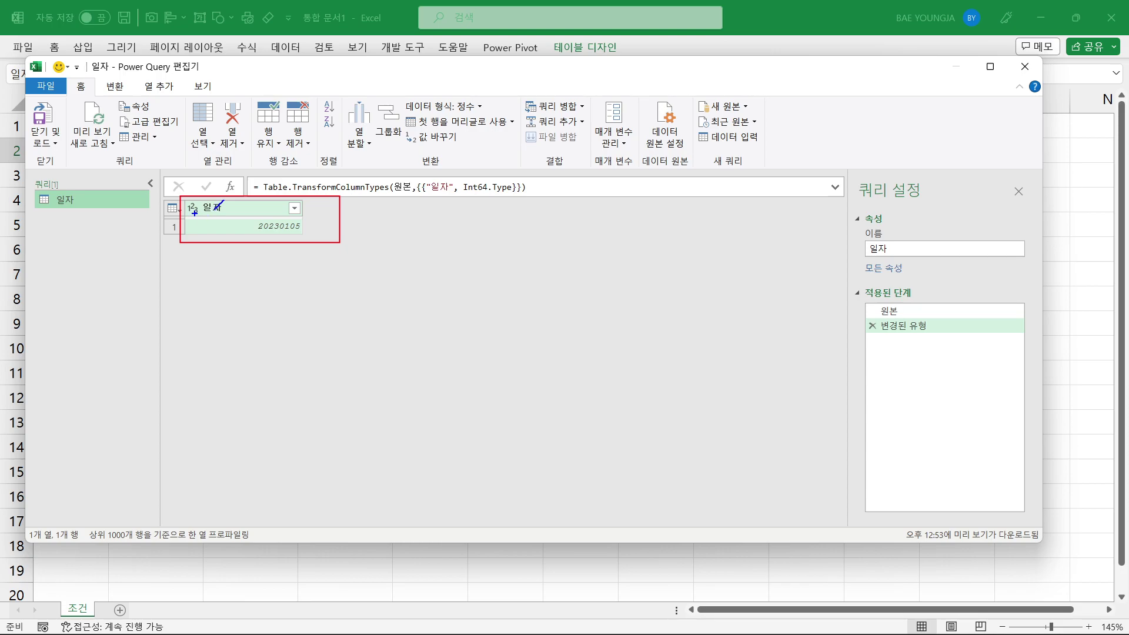
mouse_move(184, 219)
mouse_down()
mouse_move(302, 235)
mouse_move(267, 239)
mouse_move(271, 220)
mouse_up()
key(Escape)
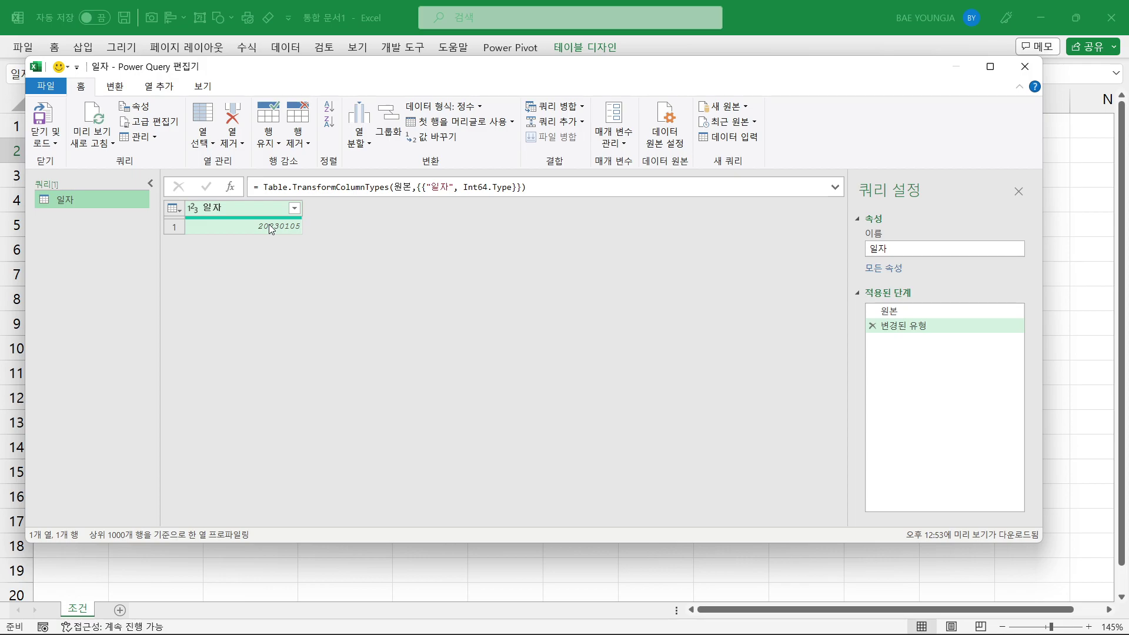
key(ctrl+2)
mouse_move(184, 218)
mouse_down()
mouse_move(214, 236)
mouse_move(308, 236)
mouse_up()
mouse_move(205, 212)
mouse_down()
mouse_move(189, 223)
mouse_move(200, 197)
mouse_move(200, 219)
mouse_up()
key(Escape)
Delete the automatic type-change step (변경된 유형) from the 일자 query and set the 일자 column's type to text (텍스트).
click(872, 326)
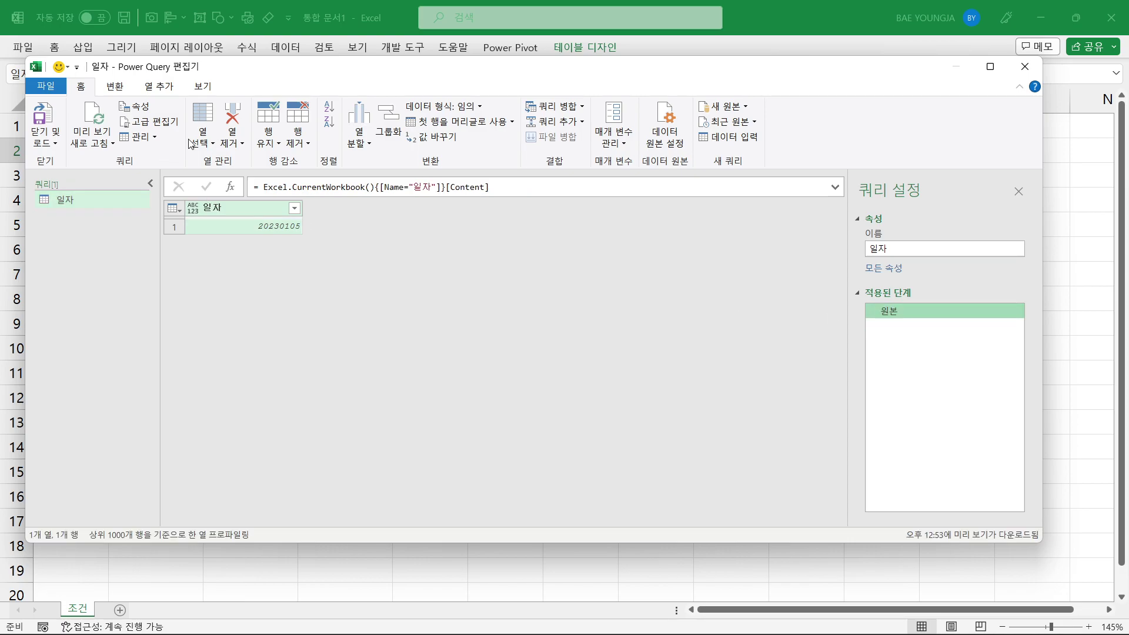
click(192, 211)
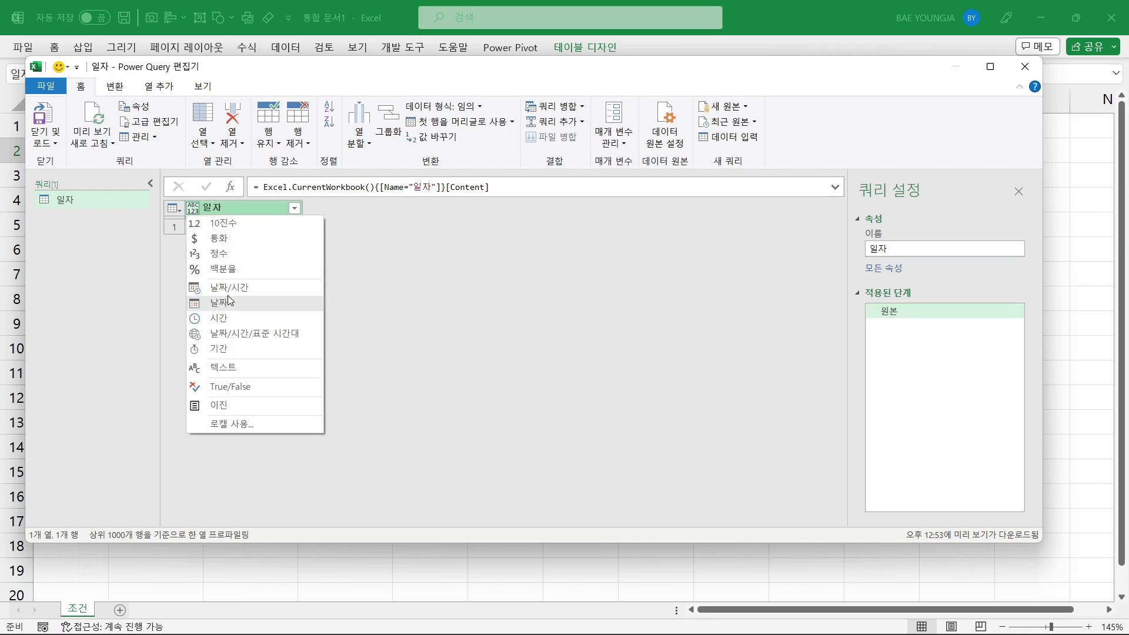
click(242, 364)
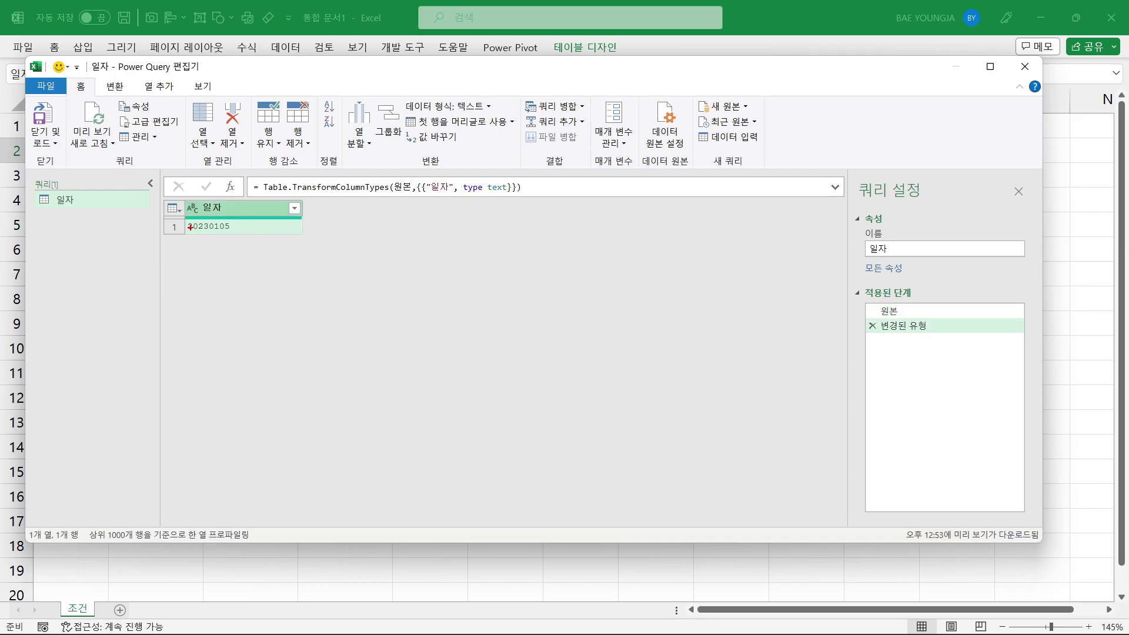
Drill down (드릴다운) into the value in the first row of the 일자 column.
drag(183, 215, 232, 241)
key(Escape)
right_click(208, 226)
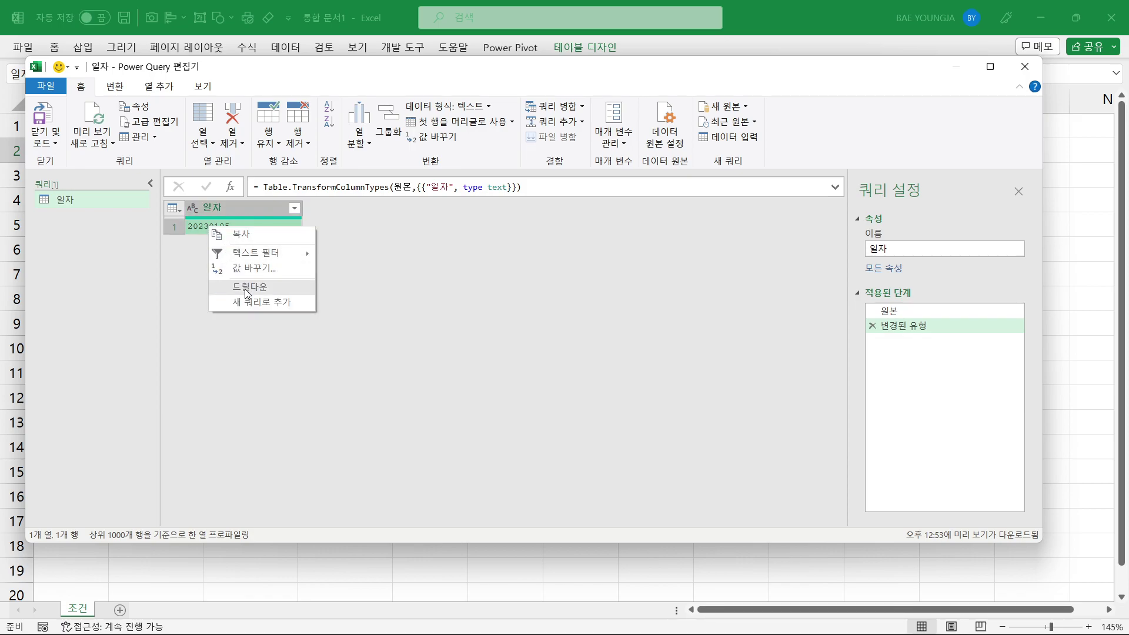
click(248, 286)
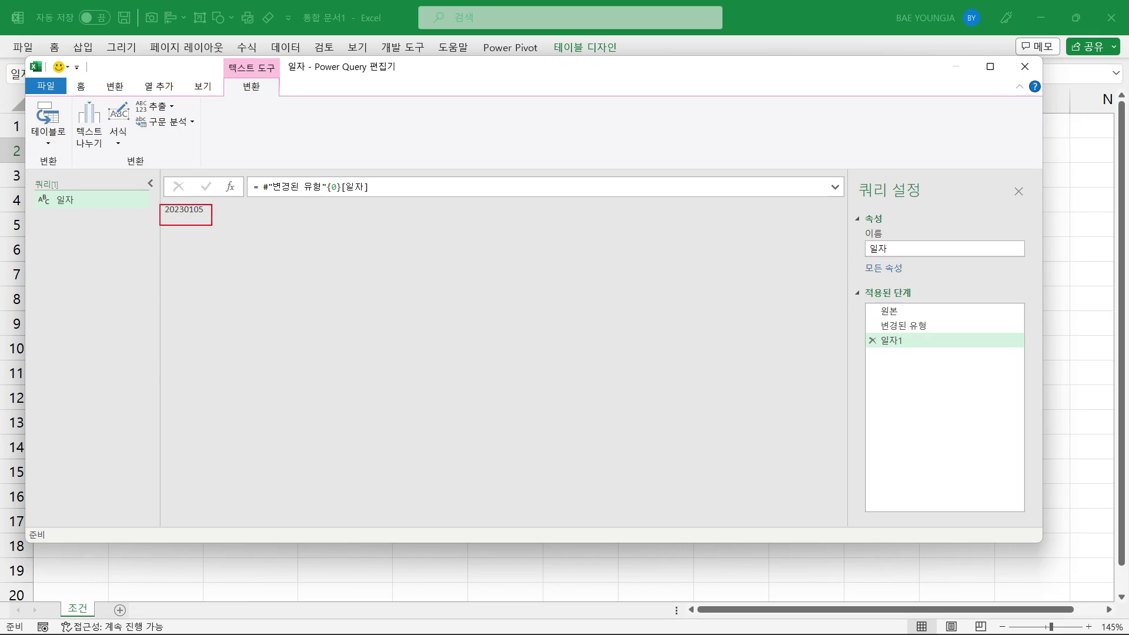
Close the editor and load the 일자 query as a connection only (연결만 만들기).
click(82, 88)
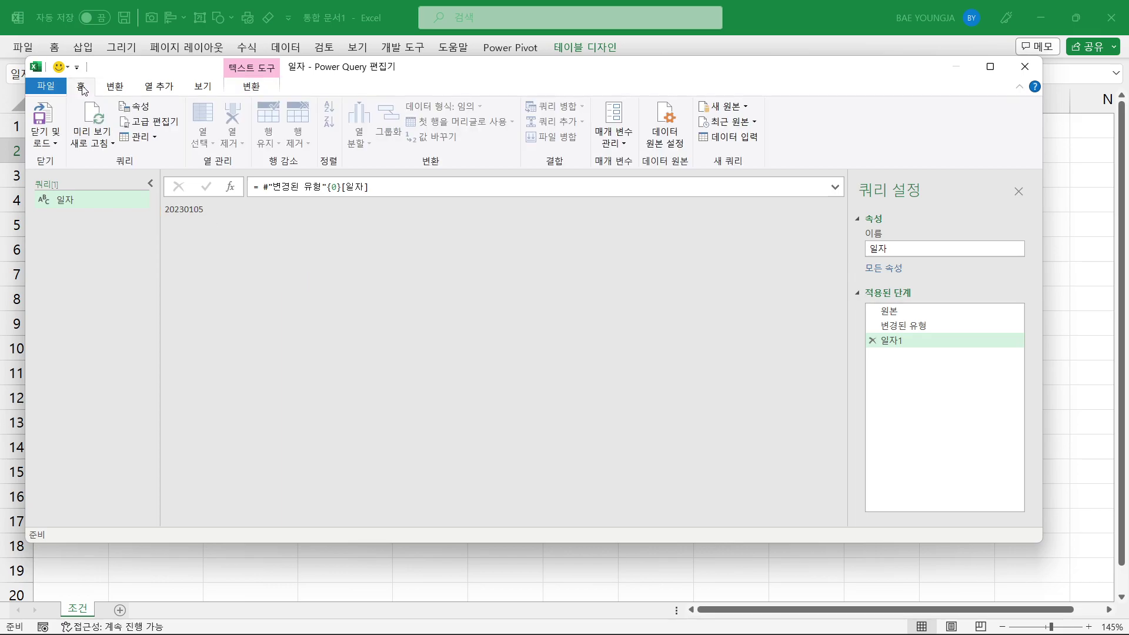
click(52, 143)
click(91, 179)
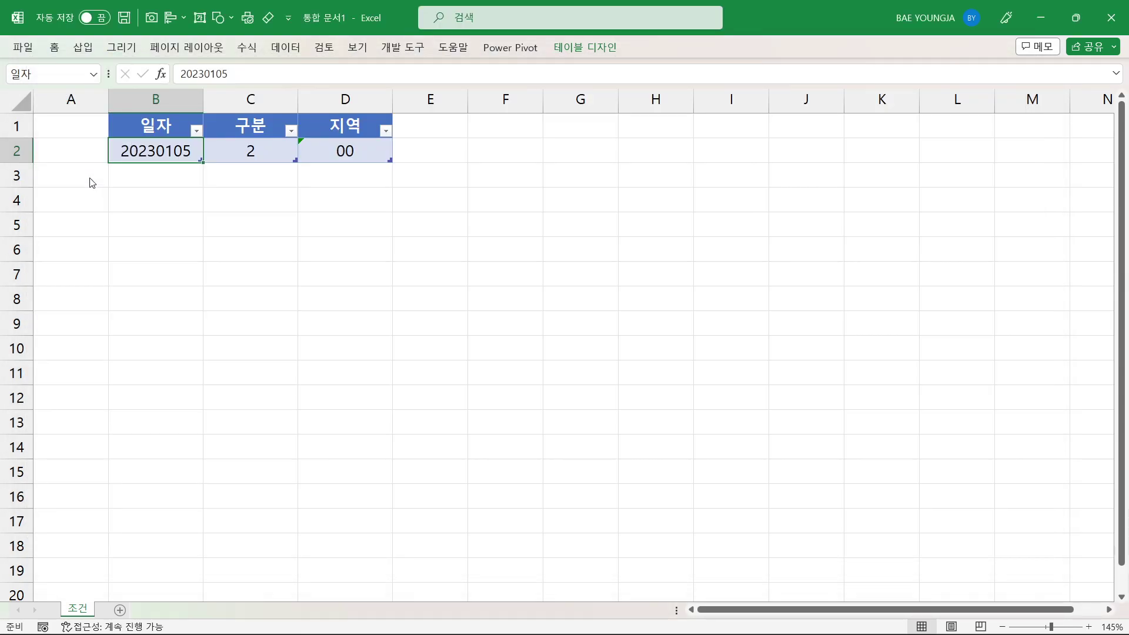
drag(337, 197, 309, 221)
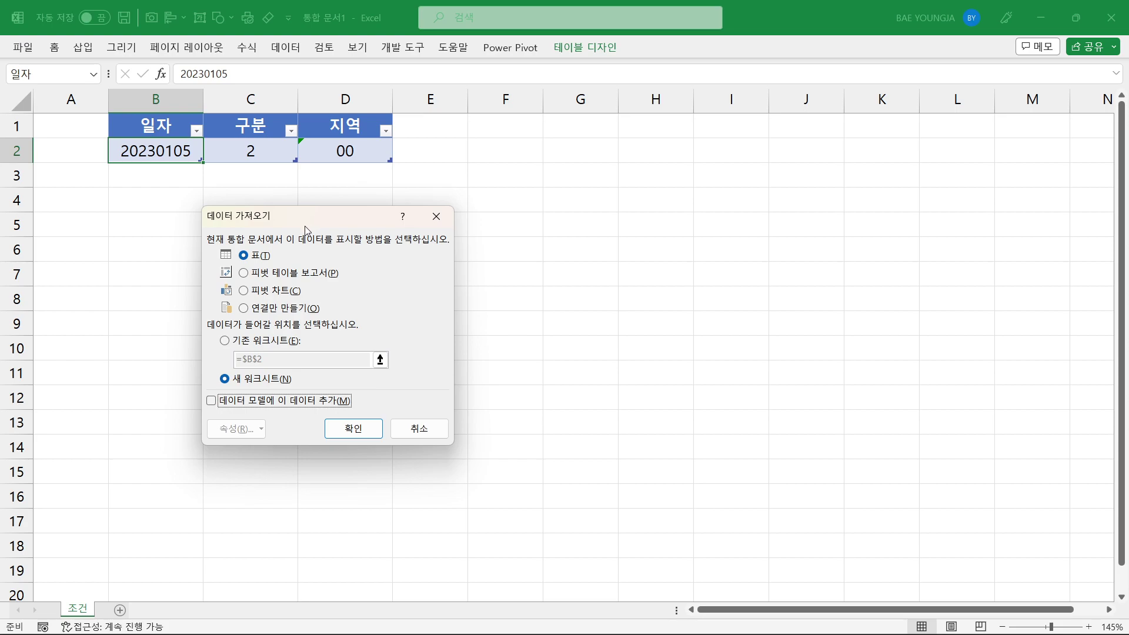
click(246, 310)
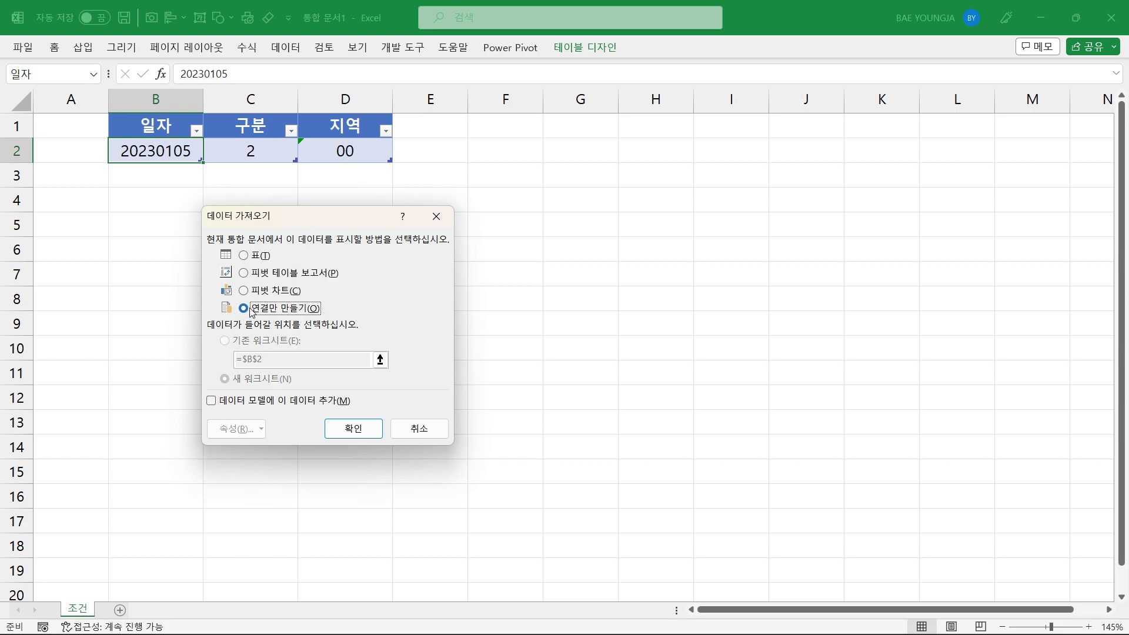
click(371, 433)
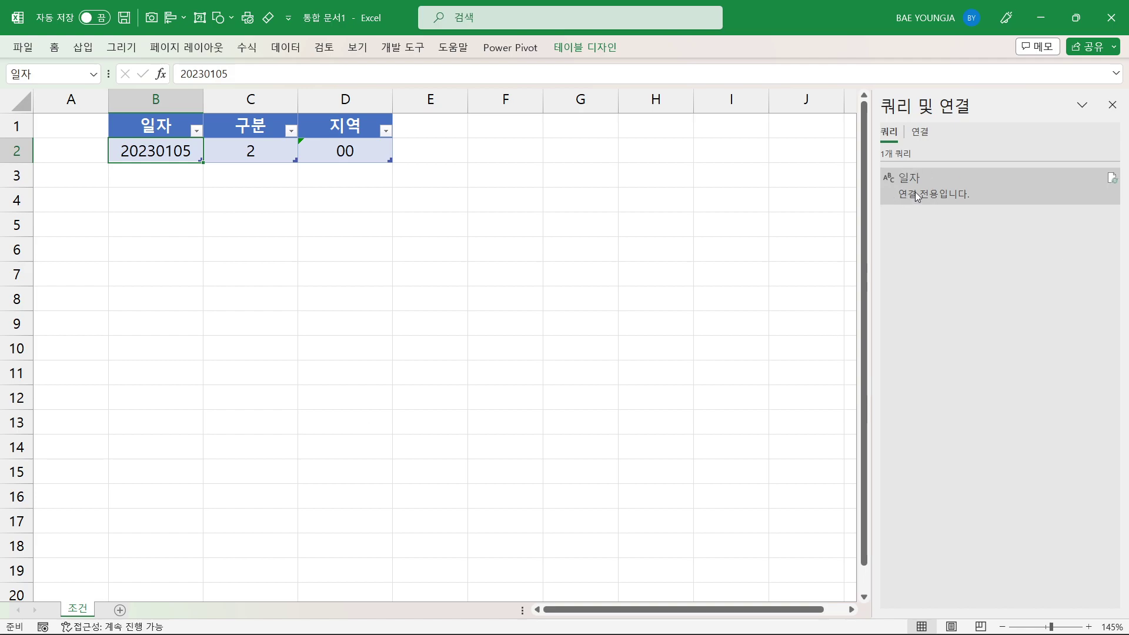
Load the 구분 table into the Power Query editor as a query from the table.
click(246, 149)
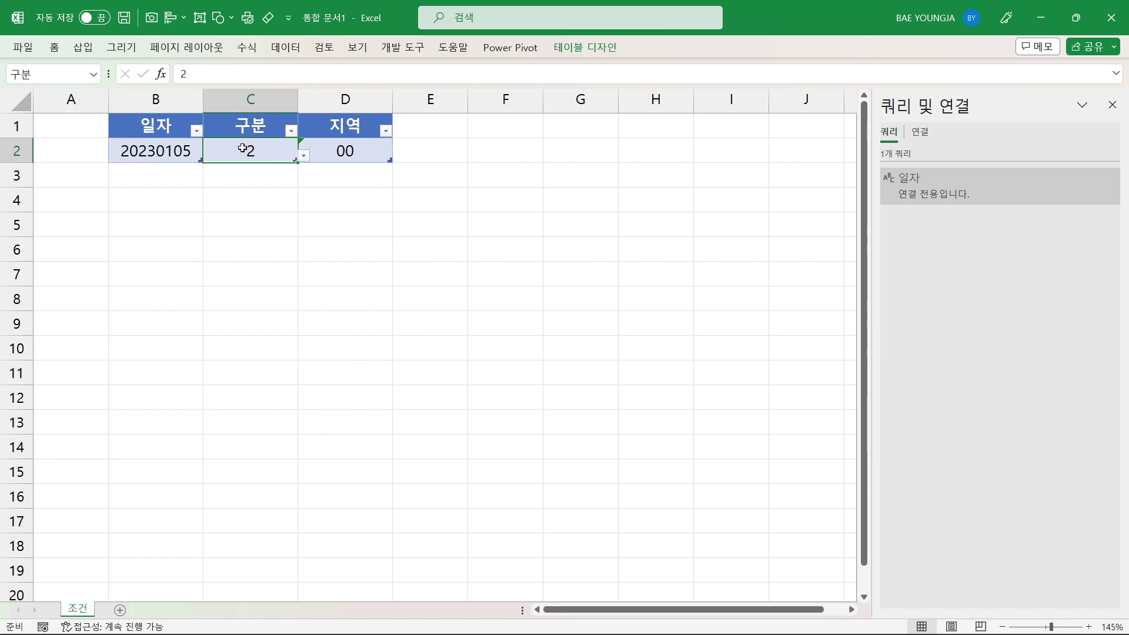
click(285, 47)
click(100, 106)
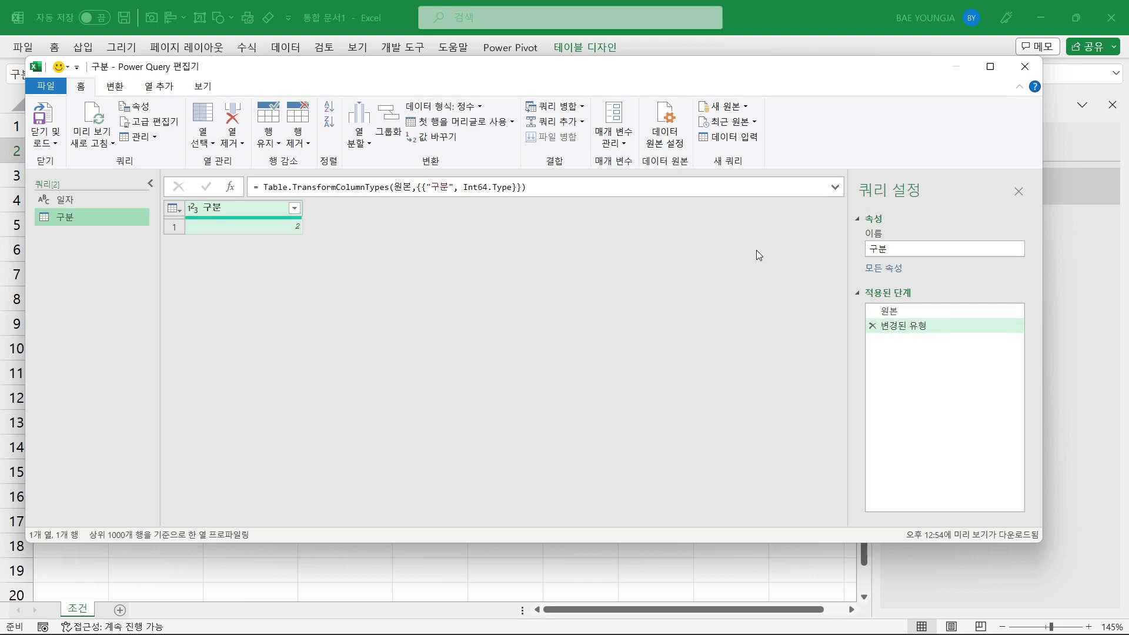
Replace the 구분 column's automatic type change with the text type (텍스트) and drill down into its first-row value.
click(871, 325)
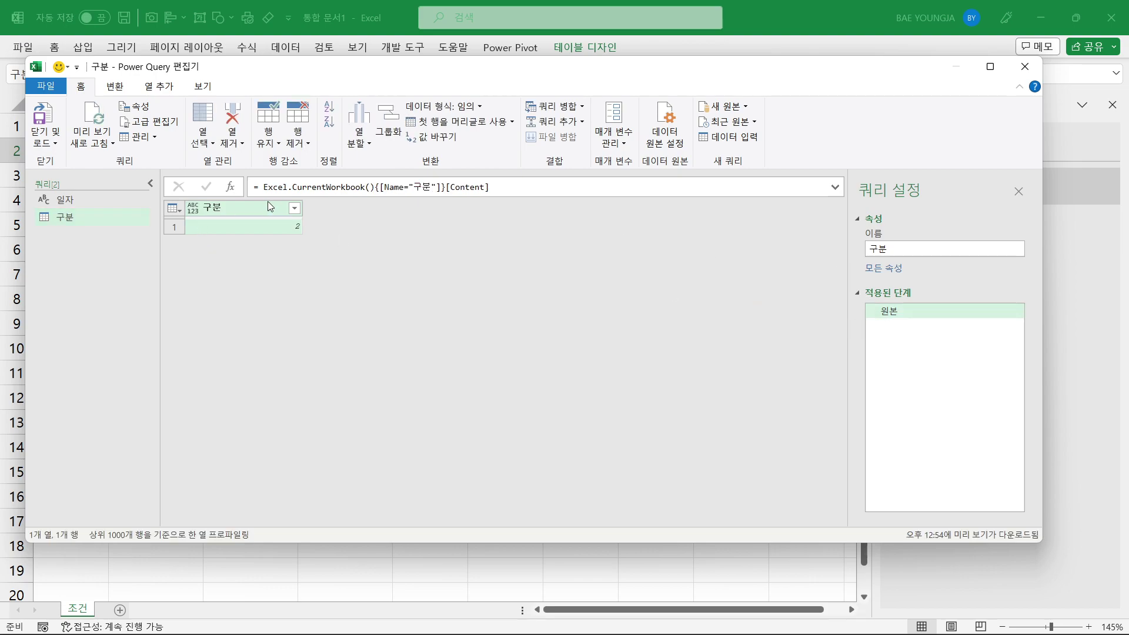
click(195, 213)
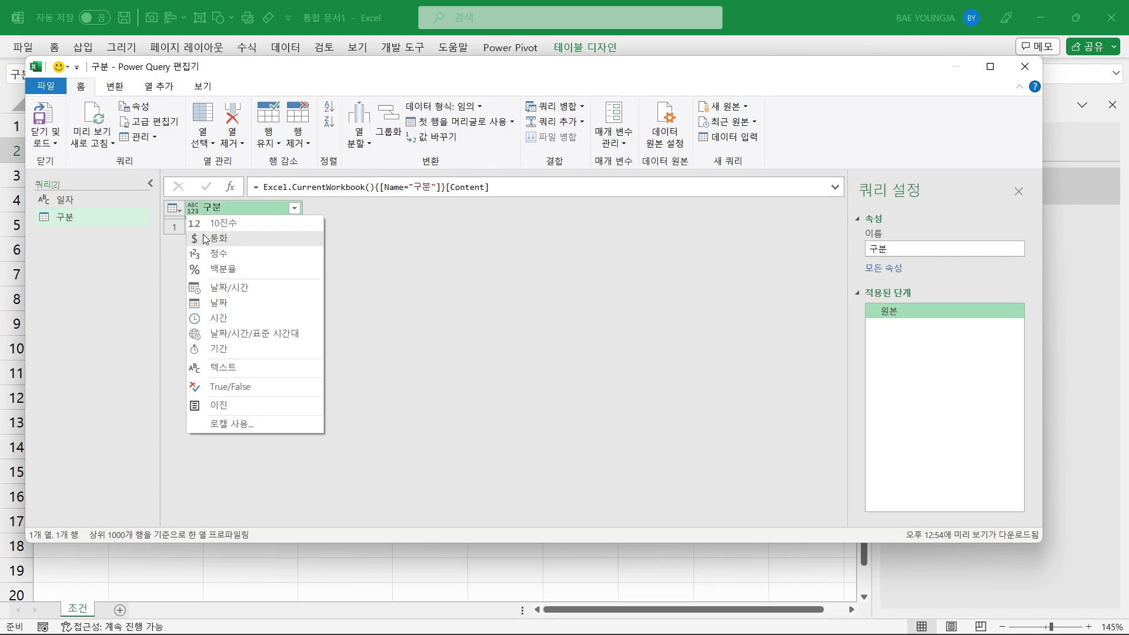
click(224, 369)
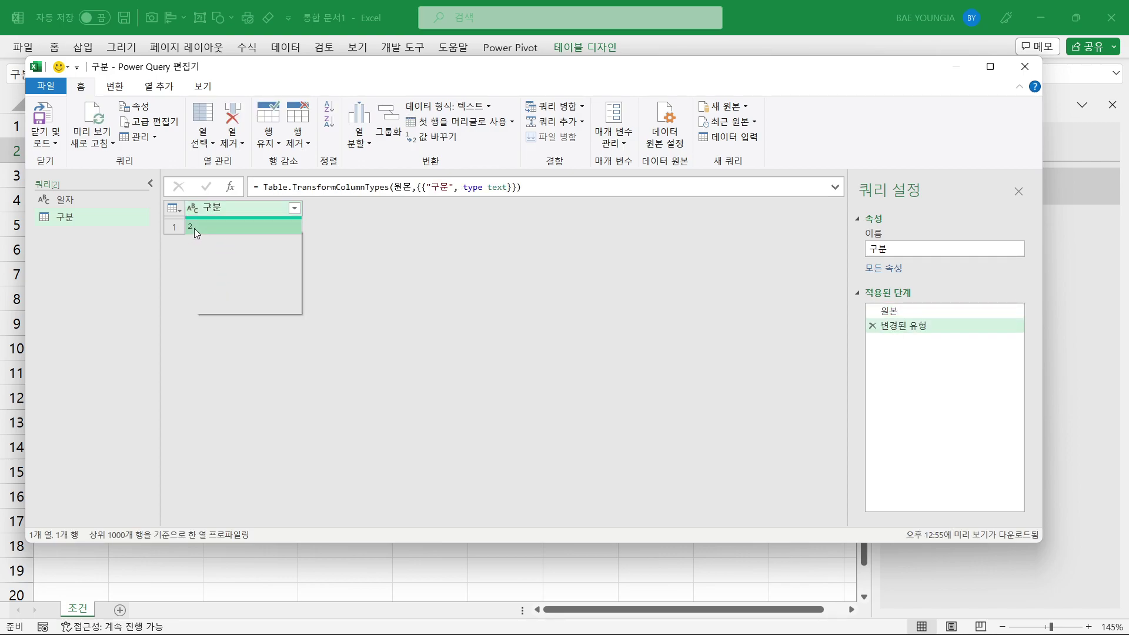
right_click(194, 228)
click(232, 288)
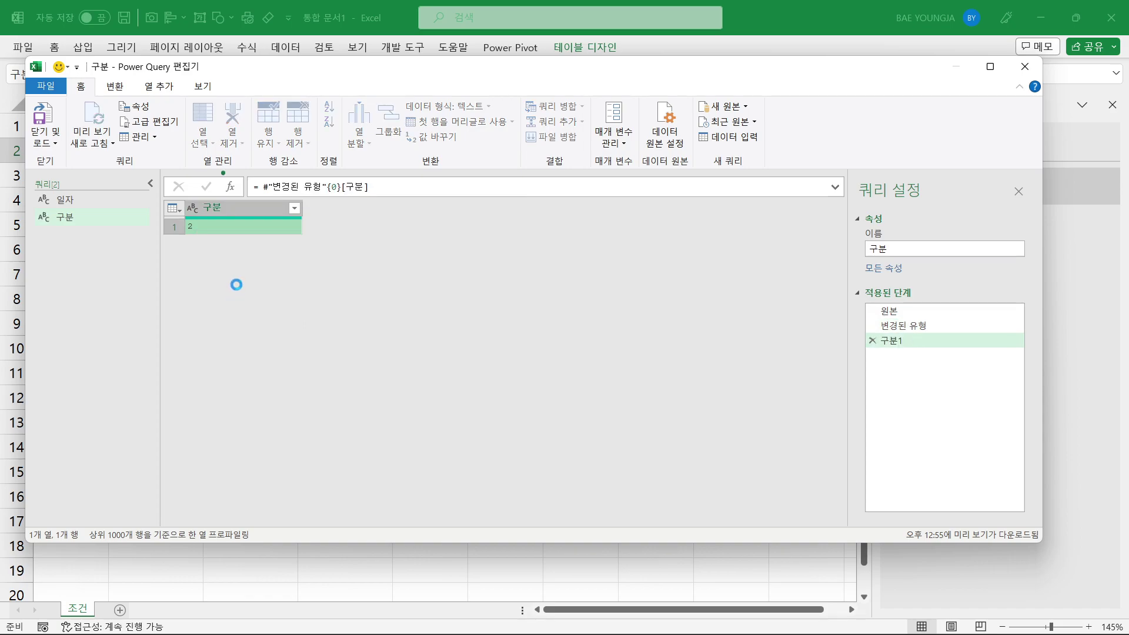
Close the editor and load the 구분 query as a connection only (연결만 만들기).
click(82, 88)
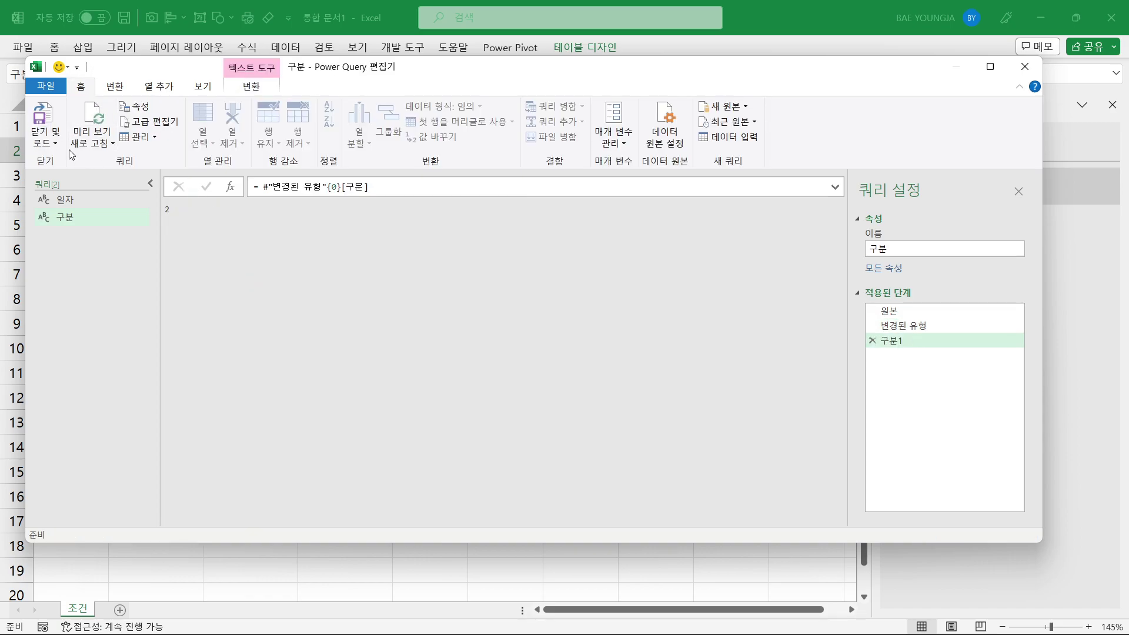
click(57, 143)
click(66, 176)
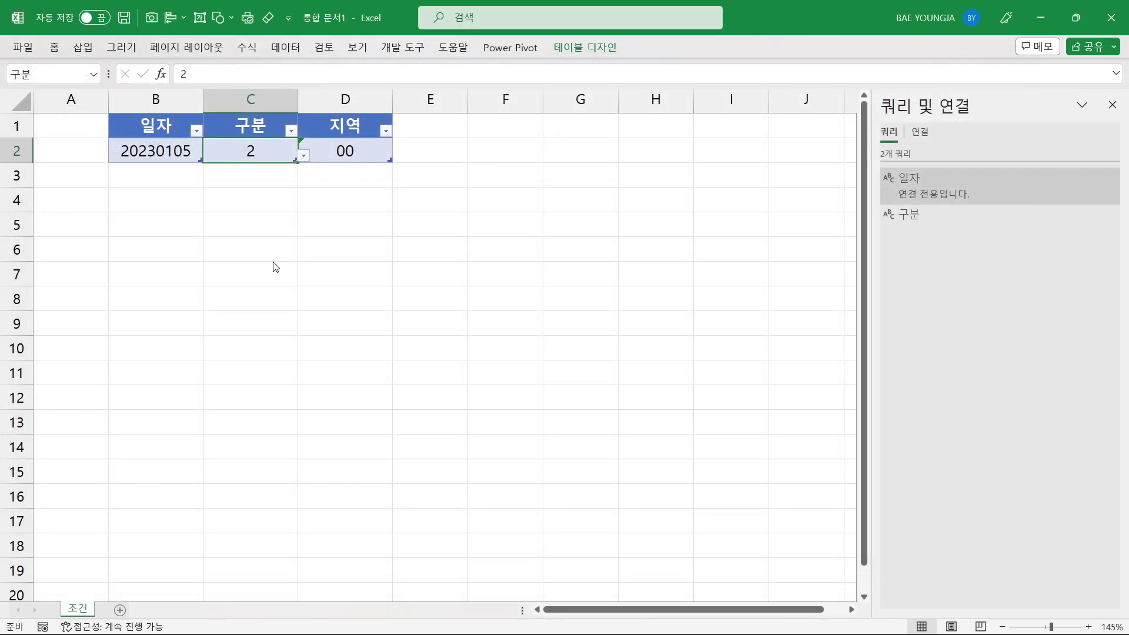
click(264, 308)
click(354, 428)
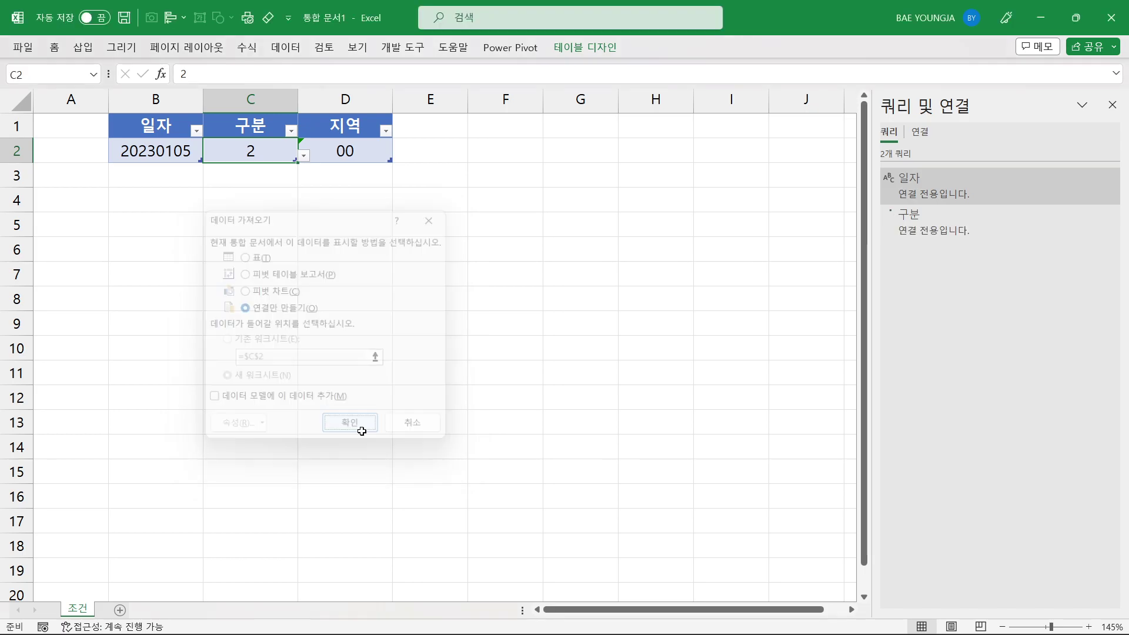
Load the 지역 table into the Power Query editor as a query from the table.
click(343, 150)
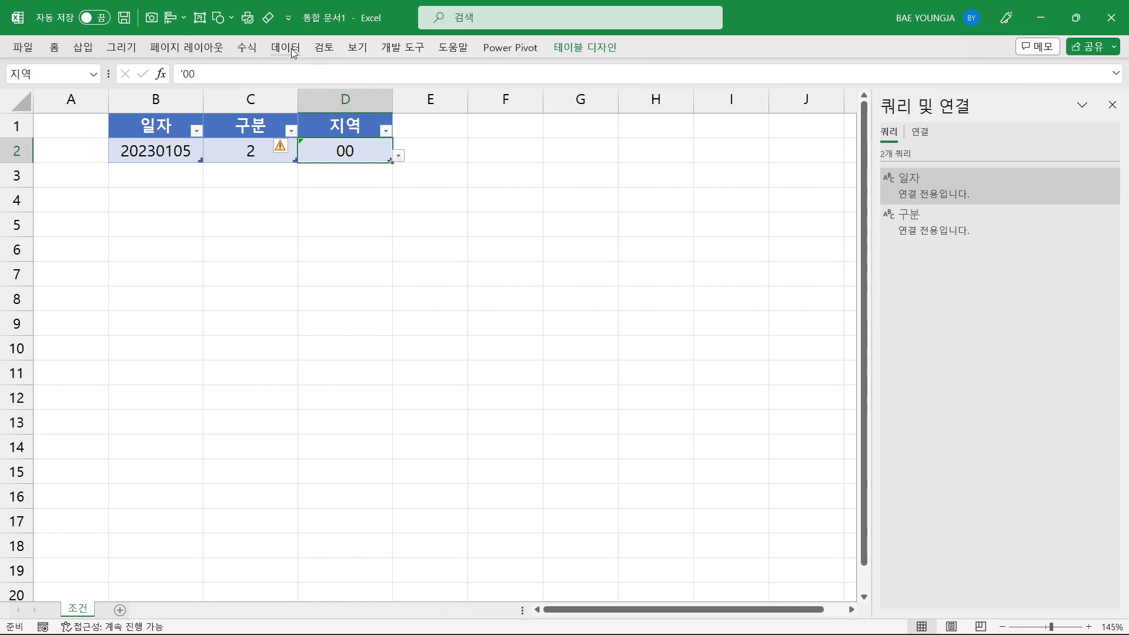
click(273, 49)
click(90, 105)
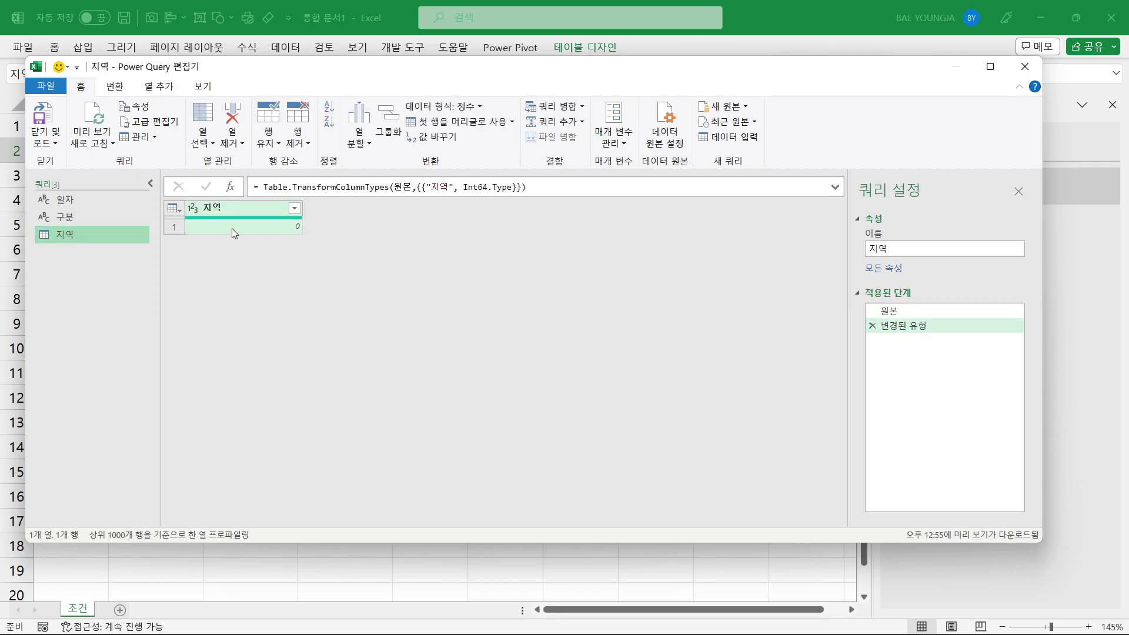
Replace the 지역 column's automatic type change with the text type (텍스트) and drill down into its first-row value.
click(873, 325)
click(194, 208)
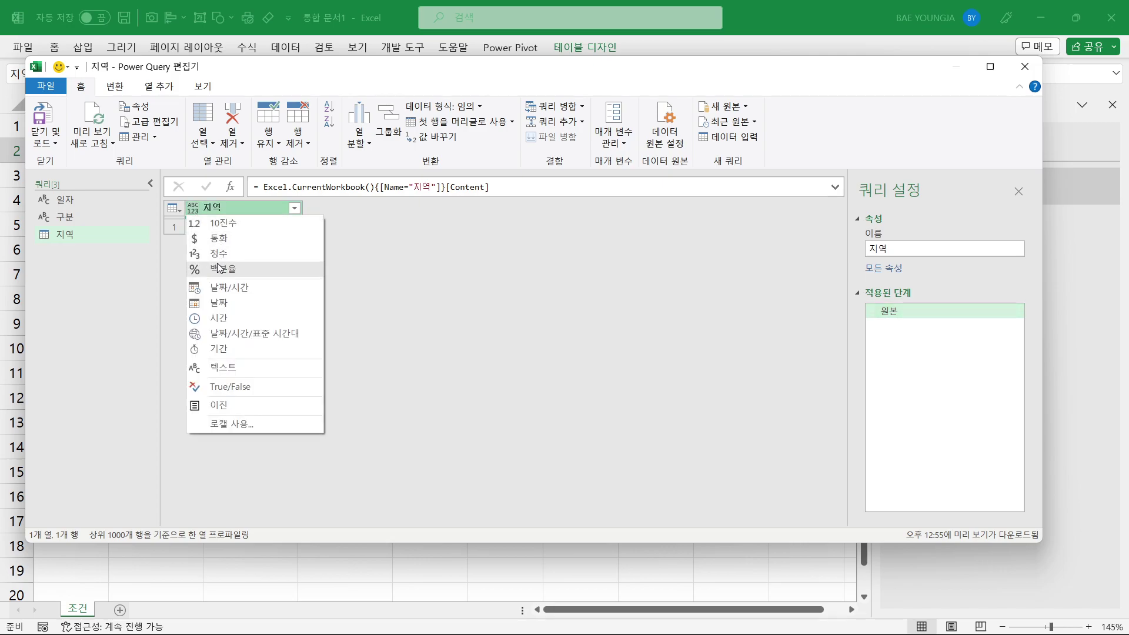
click(222, 373)
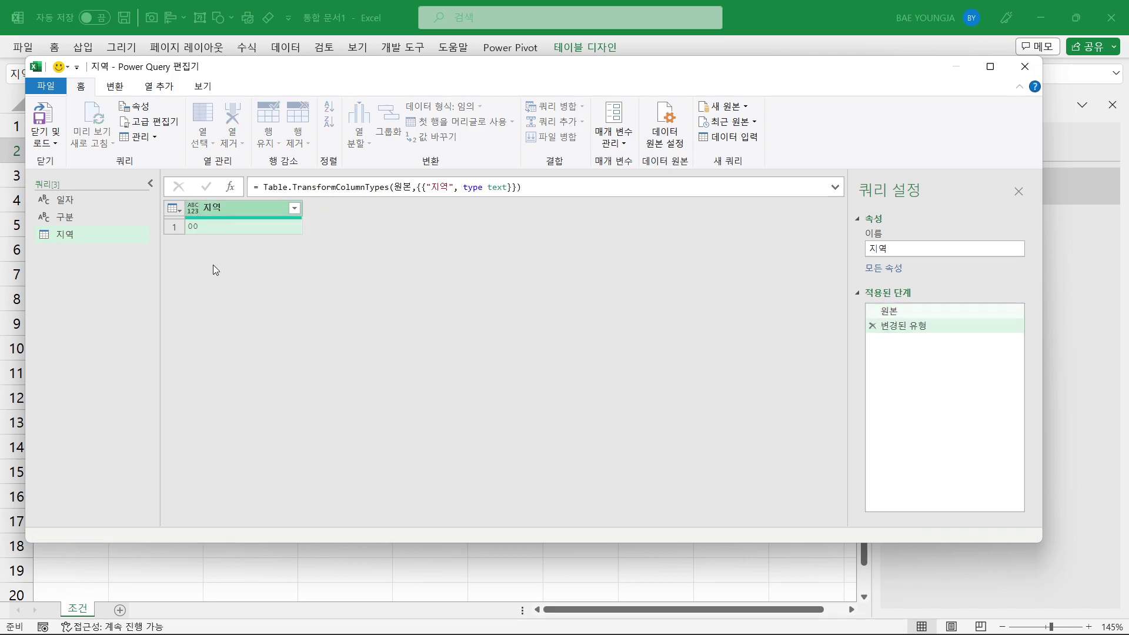
right_click(200, 228)
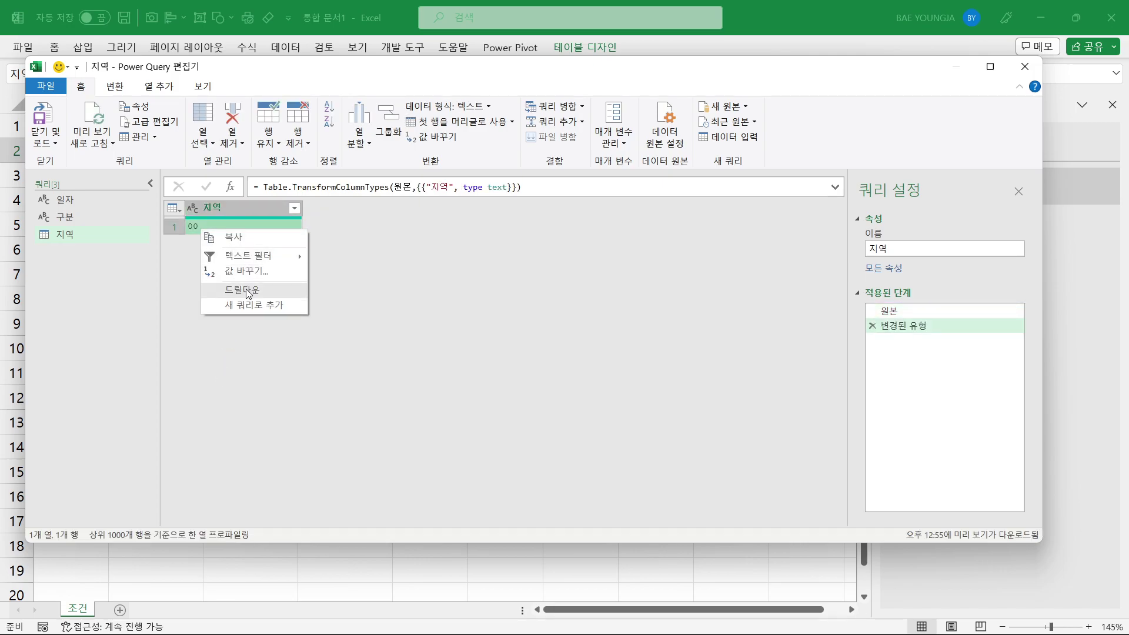
click(246, 289)
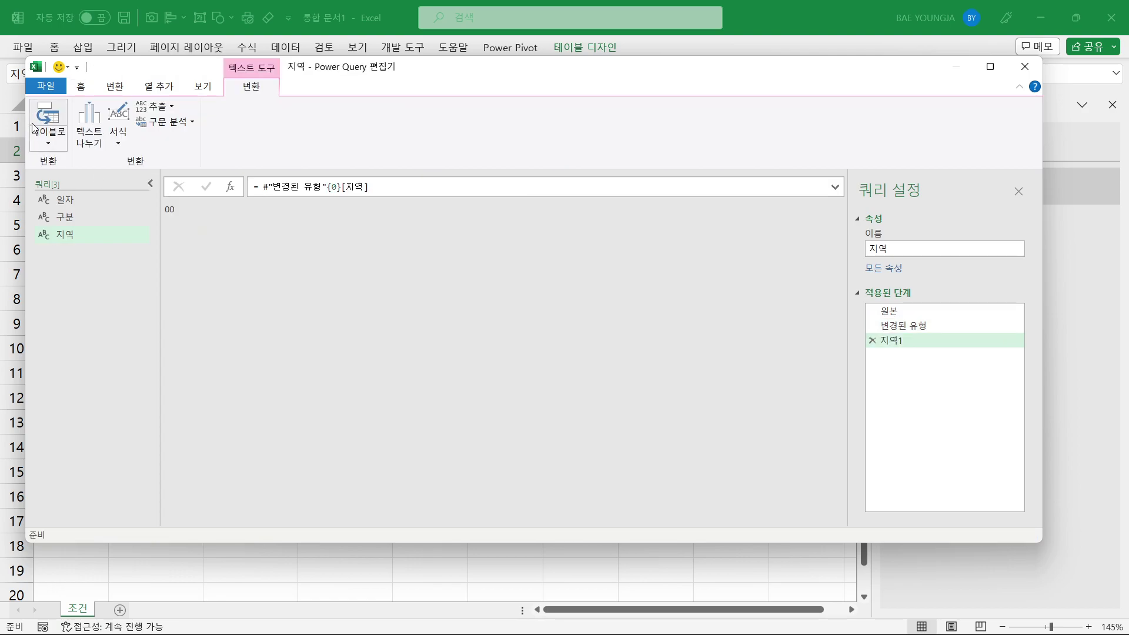
Close the editor and load the 지역 query as a connection only (연결만 만들기).
click(82, 88)
click(50, 143)
click(80, 180)
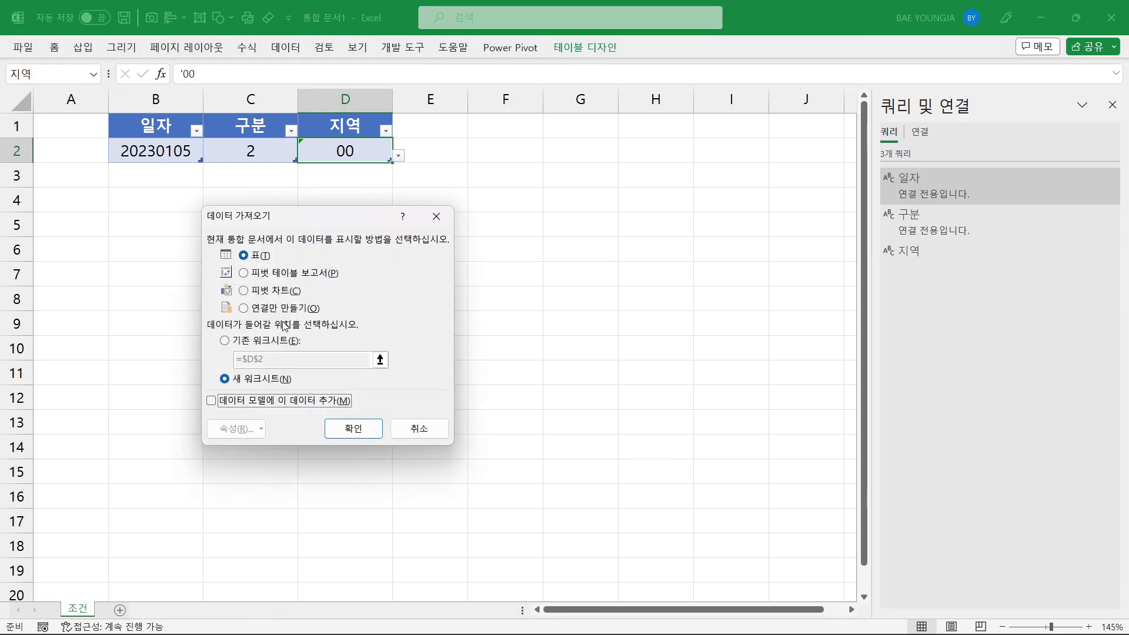
click(277, 308)
click(350, 429)
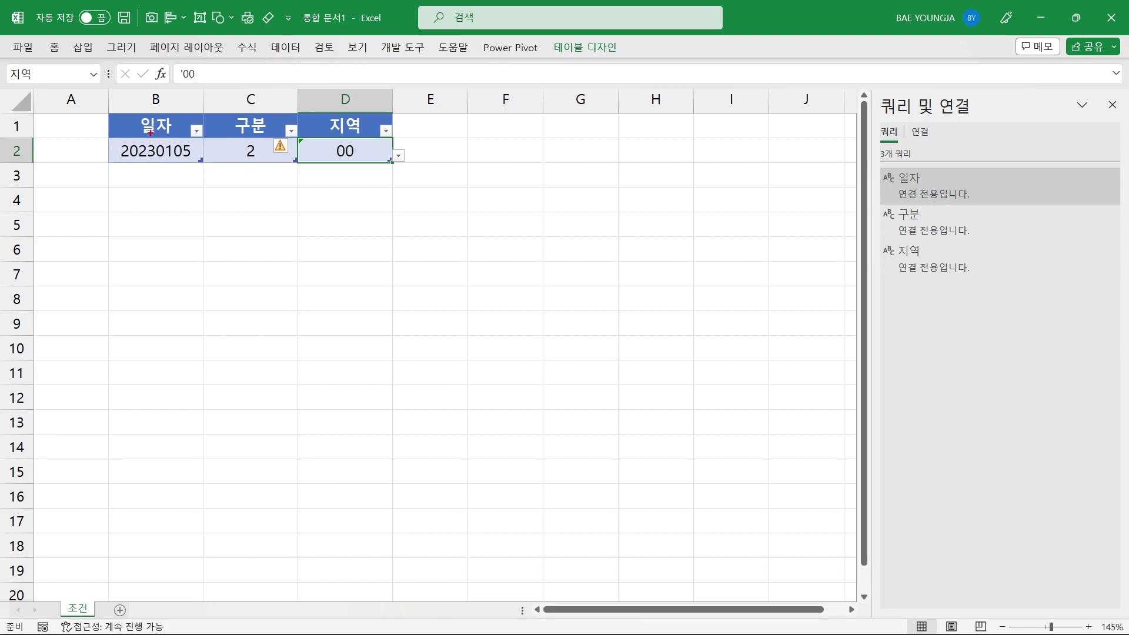
Switch to the browser and select the full URL of the Nielsen Korea cable daily ranking page.
drag(102, 110, 408, 171)
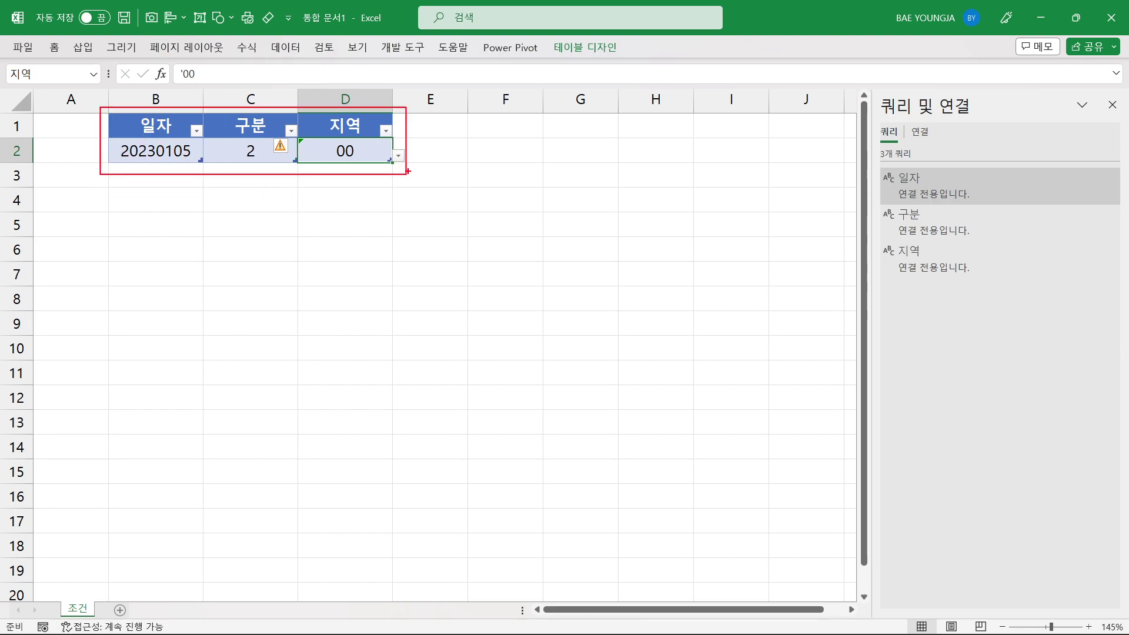
key(Escape)
mouse_move(471, 633)
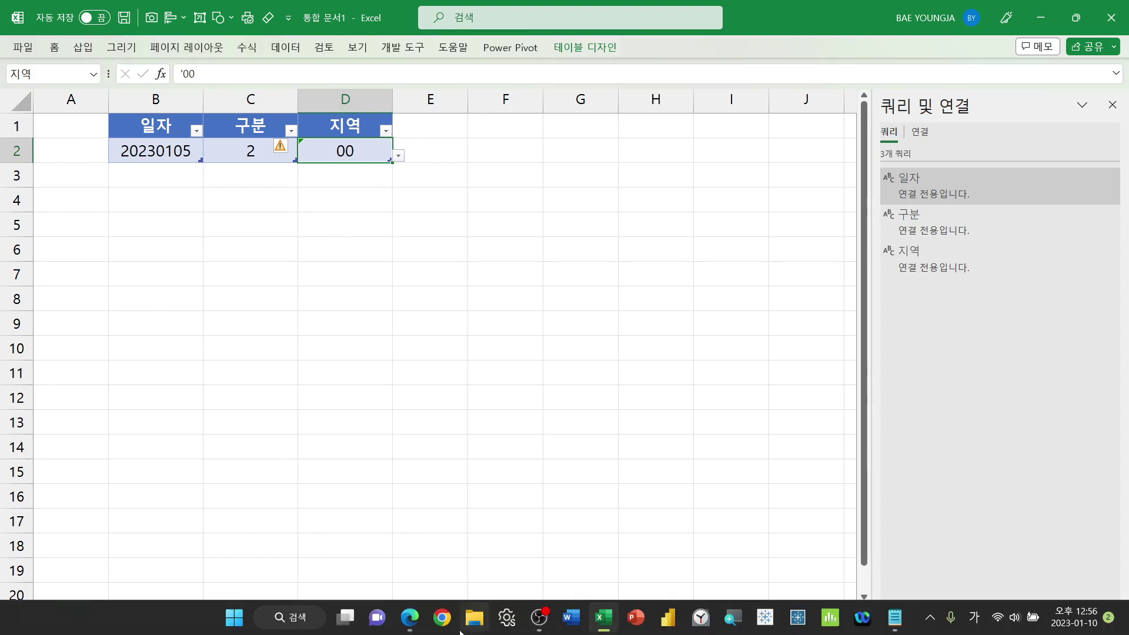
click(419, 631)
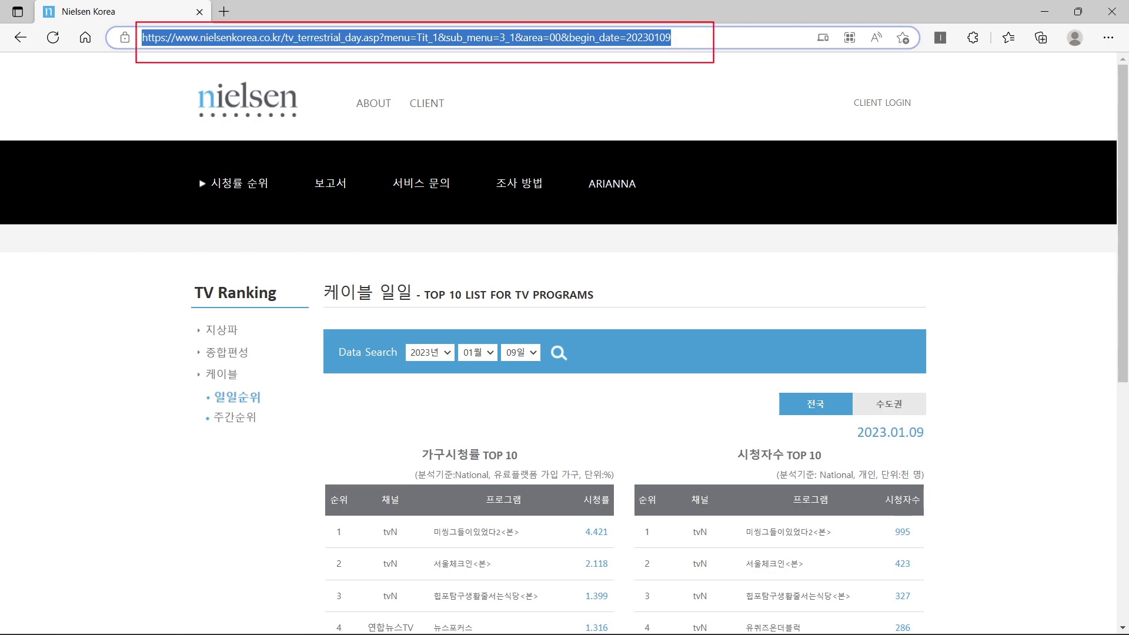
drag(696, 37, 3, 45)
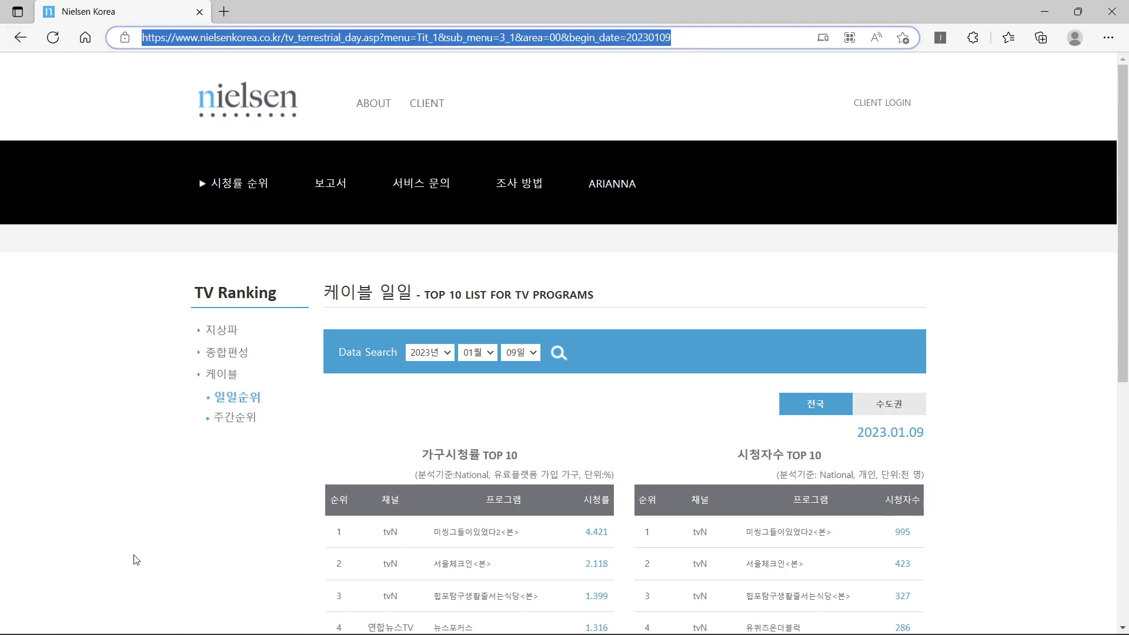
Switch to the Excel workbook and review the global privacy level (개인 정보 수준) choices in the query options, accepting 항상 개인 정보 수준 설정을 무시.
click(605, 620)
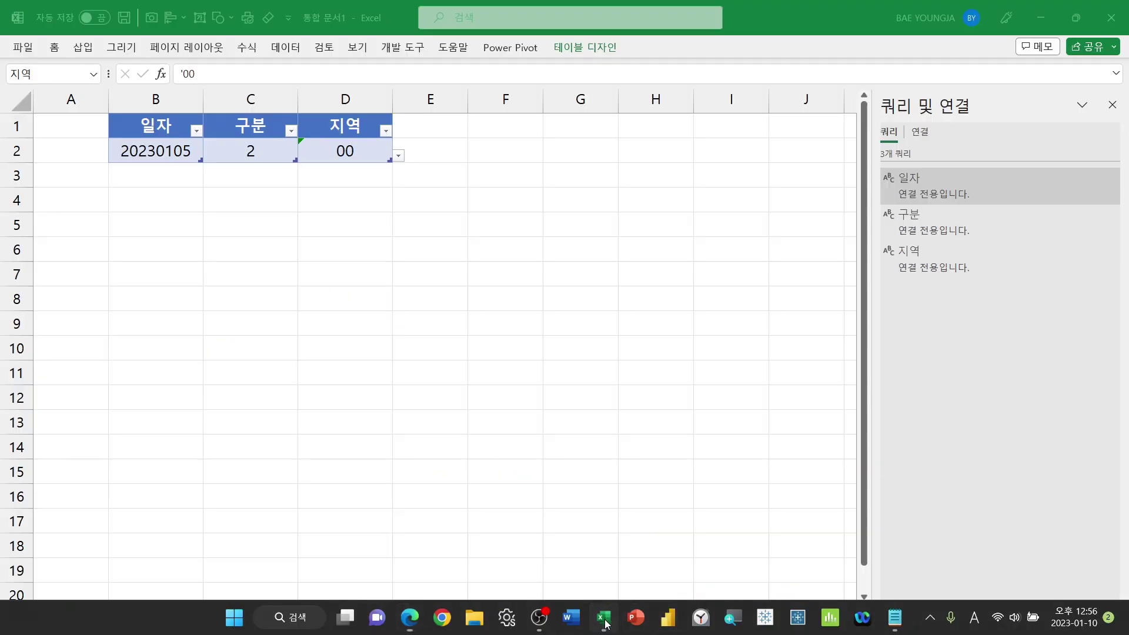
click(130, 254)
click(280, 54)
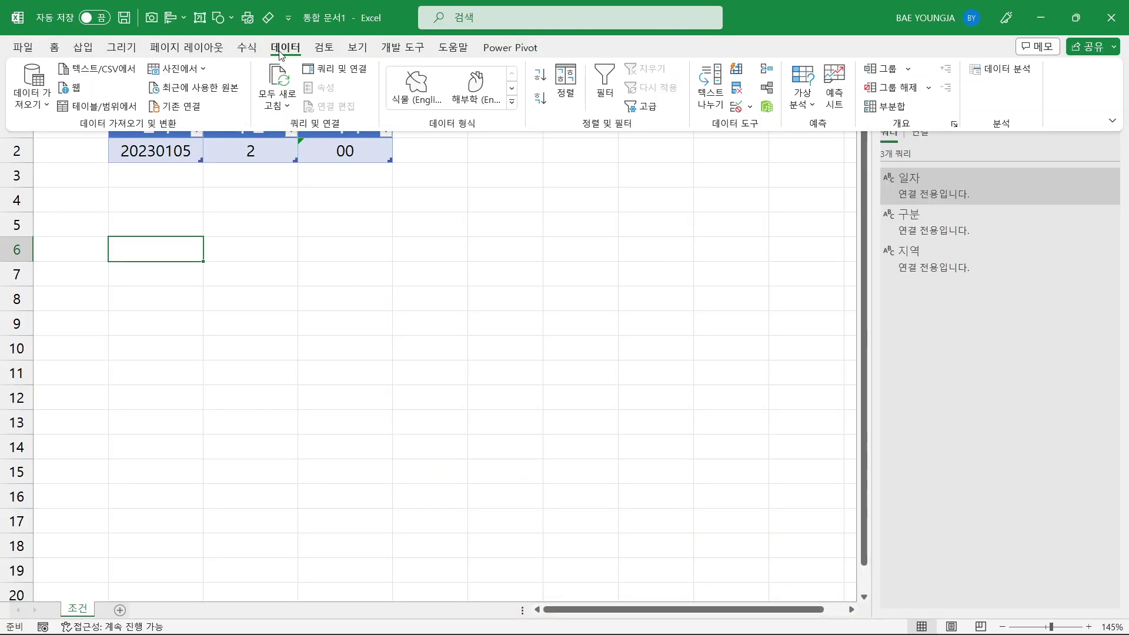
click(36, 105)
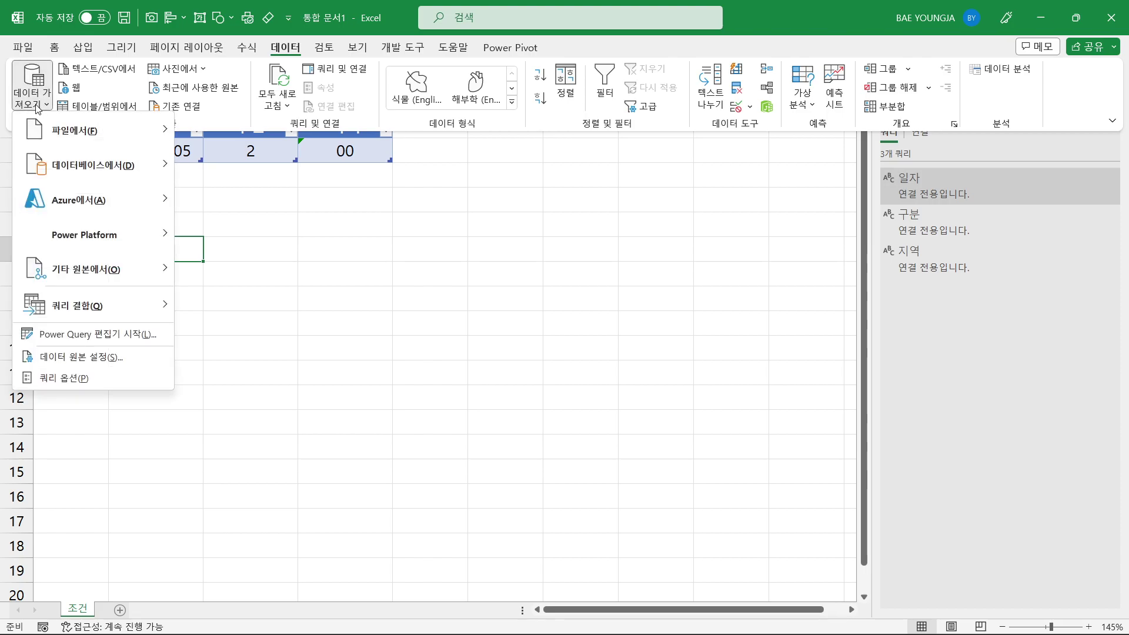
mouse_move(90, 272)
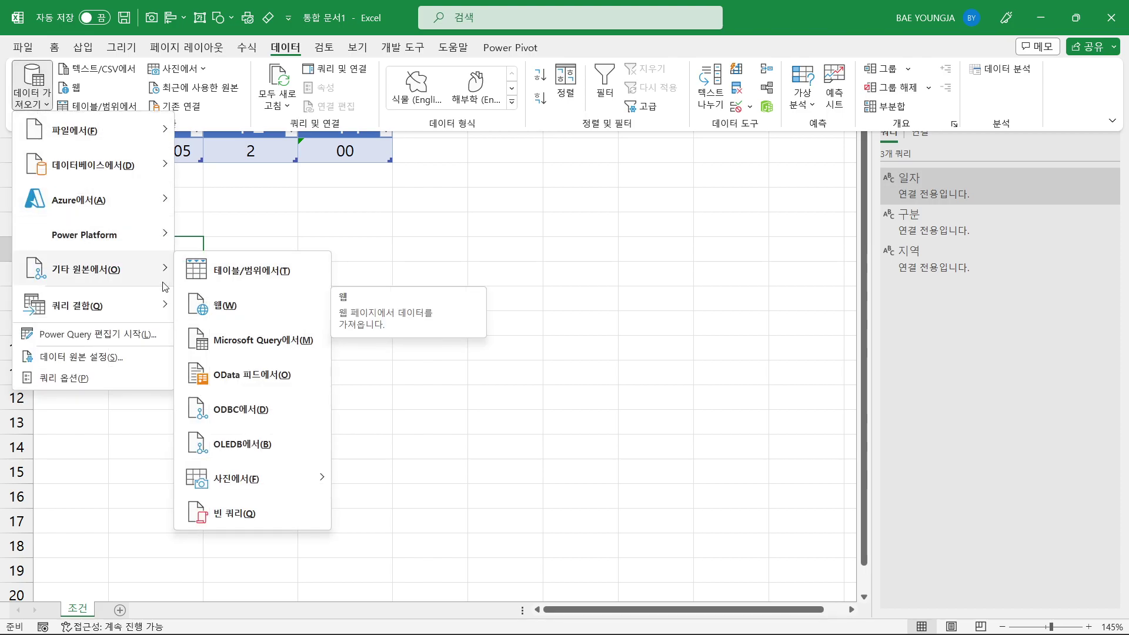
click(69, 378)
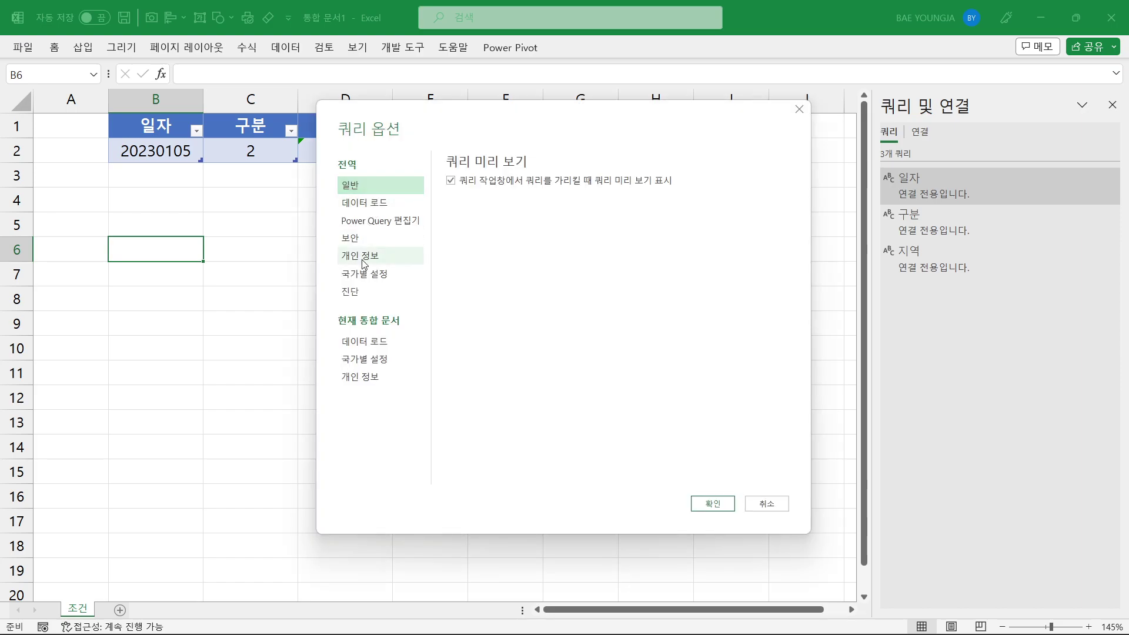
click(361, 259)
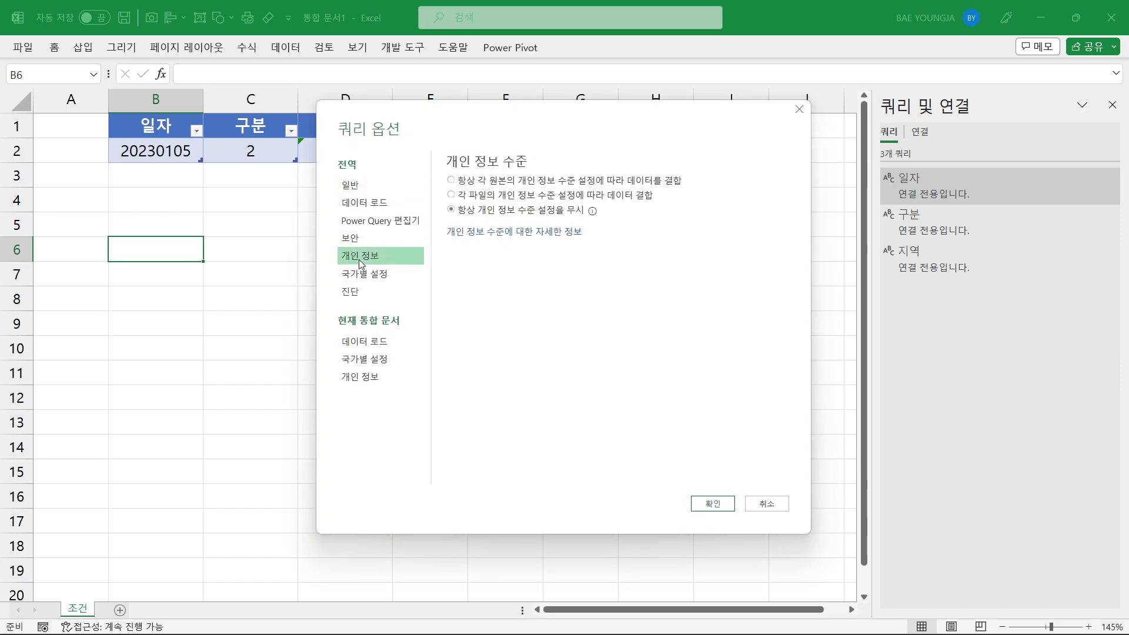
mouse_move(445, 187)
mouse_down()
mouse_move(618, 208)
mouse_move(666, 201)
mouse_up()
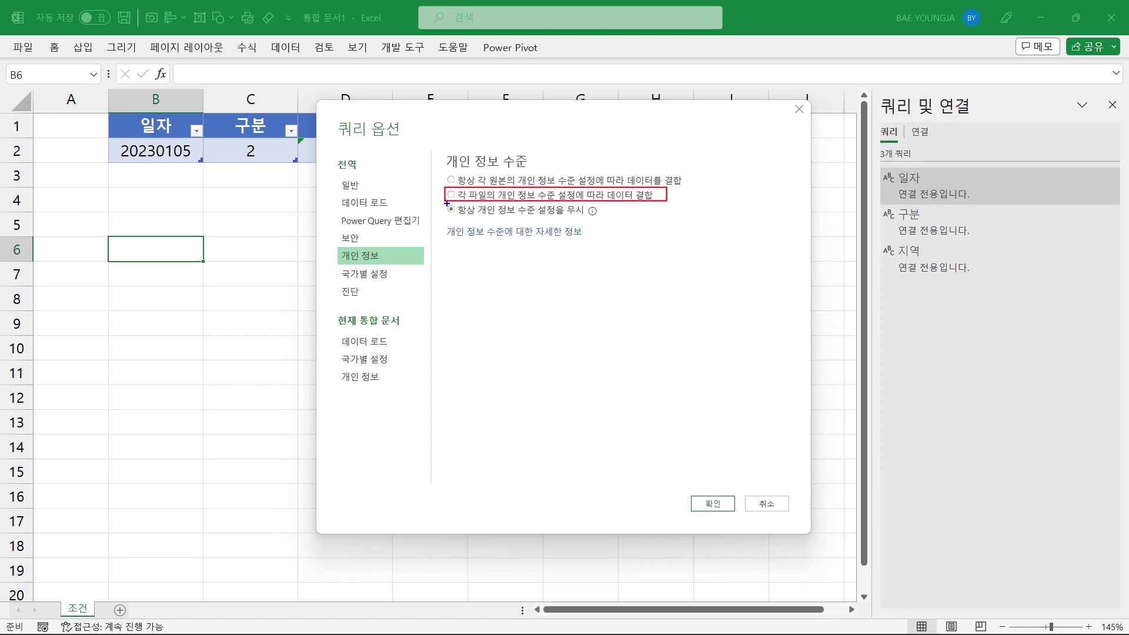
mouse_move(446, 204)
mouse_down()
mouse_move(488, 226)
mouse_move(553, 233)
mouse_move(580, 220)
mouse_up()
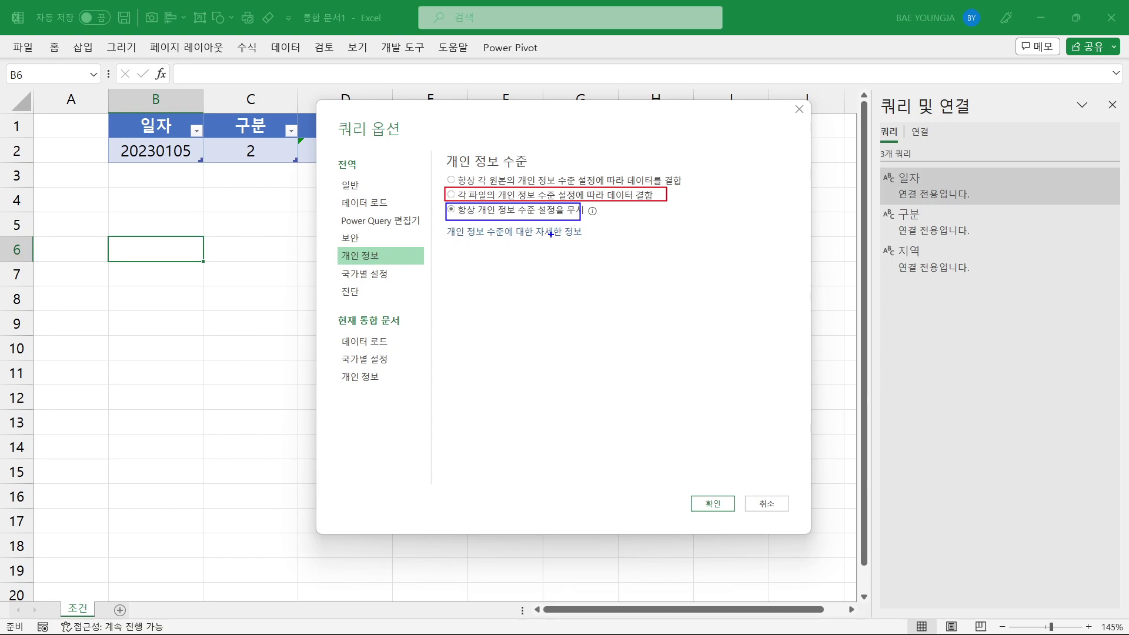
key(Escape)
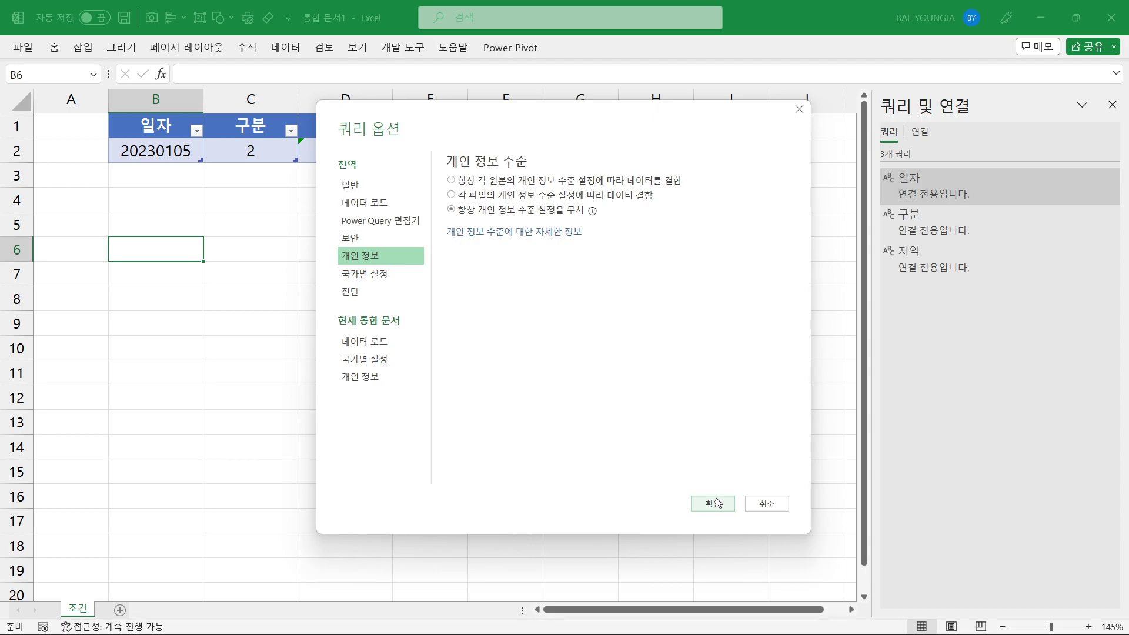
click(715, 506)
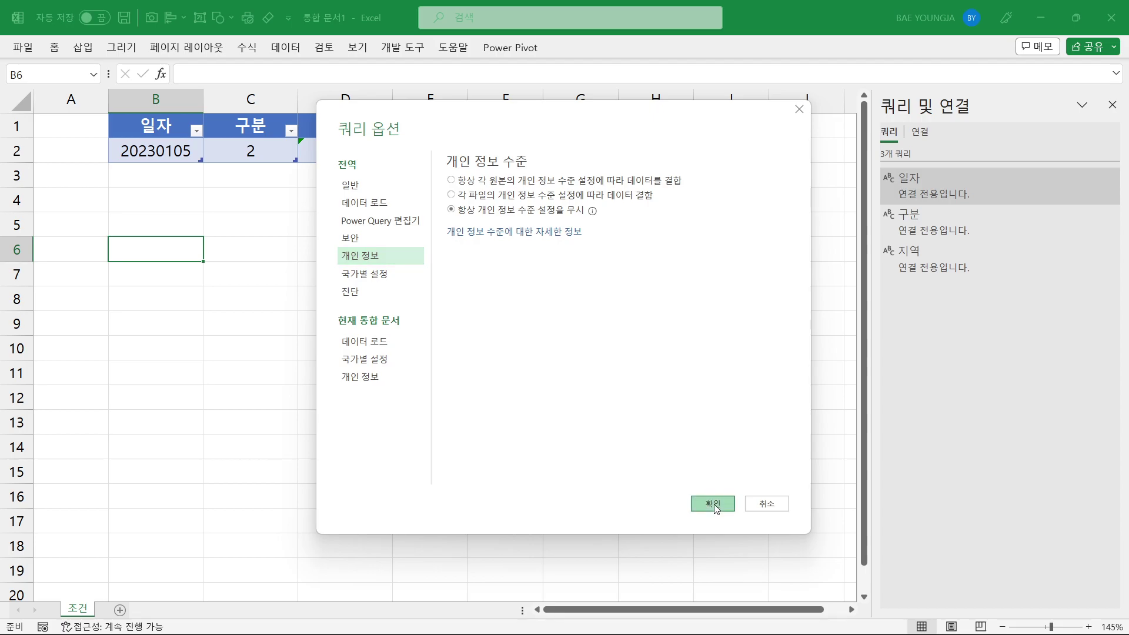
Start a data import from the web using the copied Nielsen Korea cable daily ranking URL.
click(272, 48)
click(36, 104)
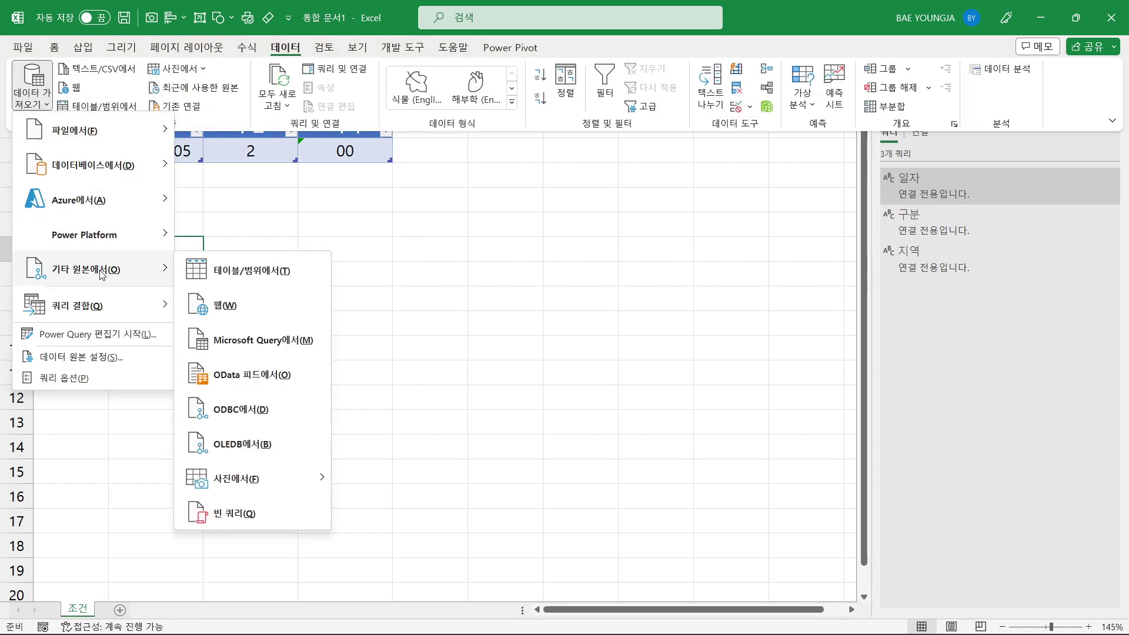
click(257, 298)
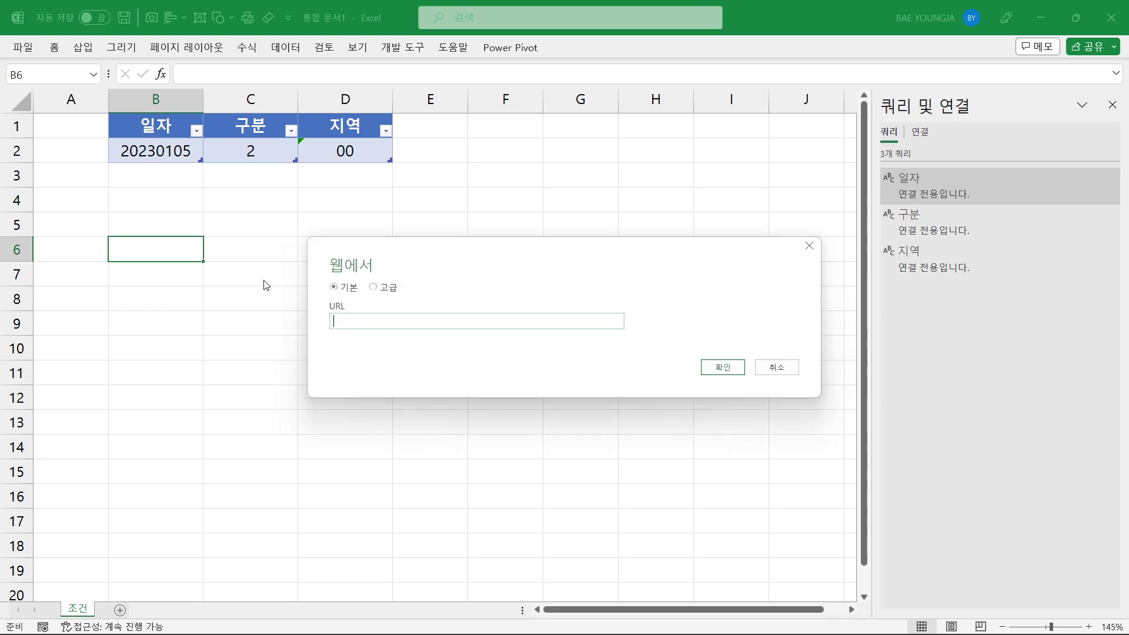
key(ctrl+v)
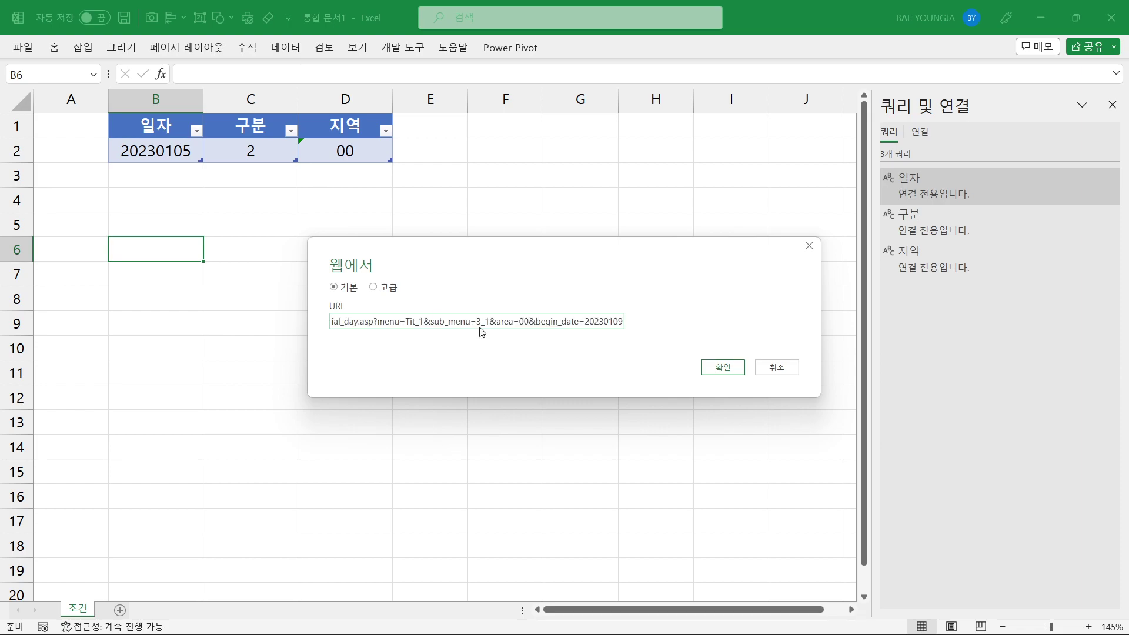
click(733, 373)
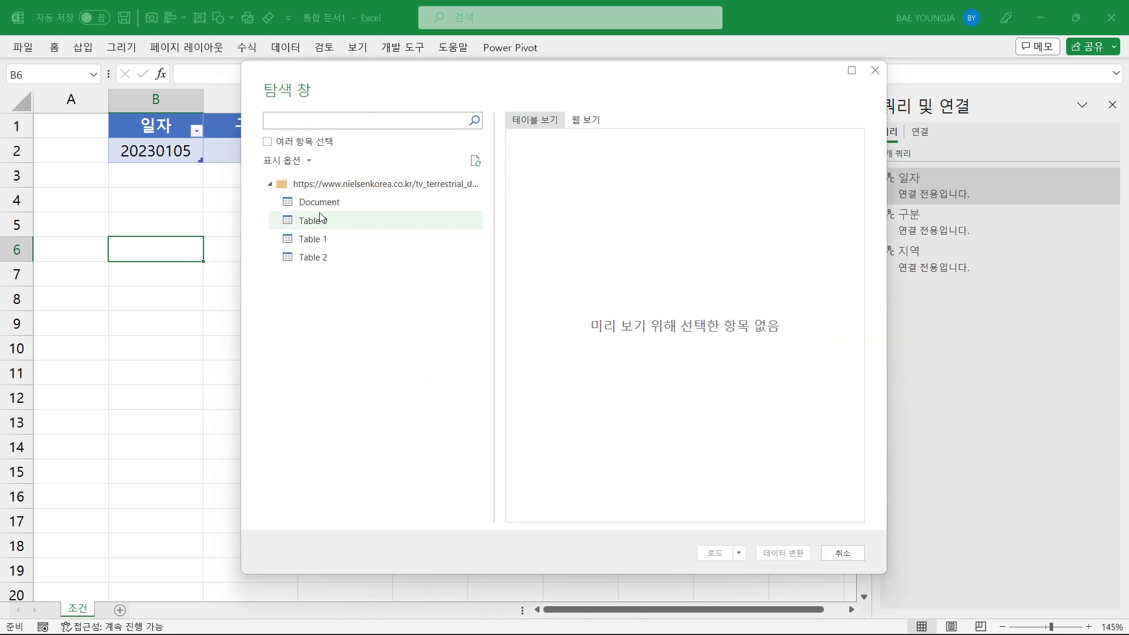
Preview the web page's tables, comparing the contents of Table 1 and Table 2.
click(320, 216)
click(320, 239)
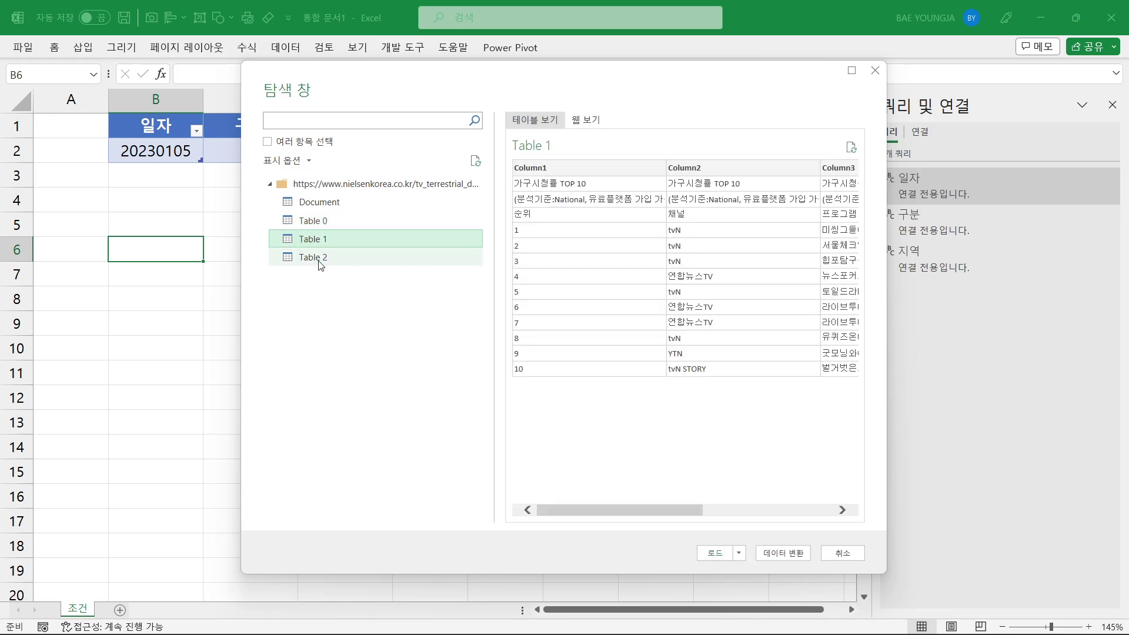
click(319, 258)
click(312, 238)
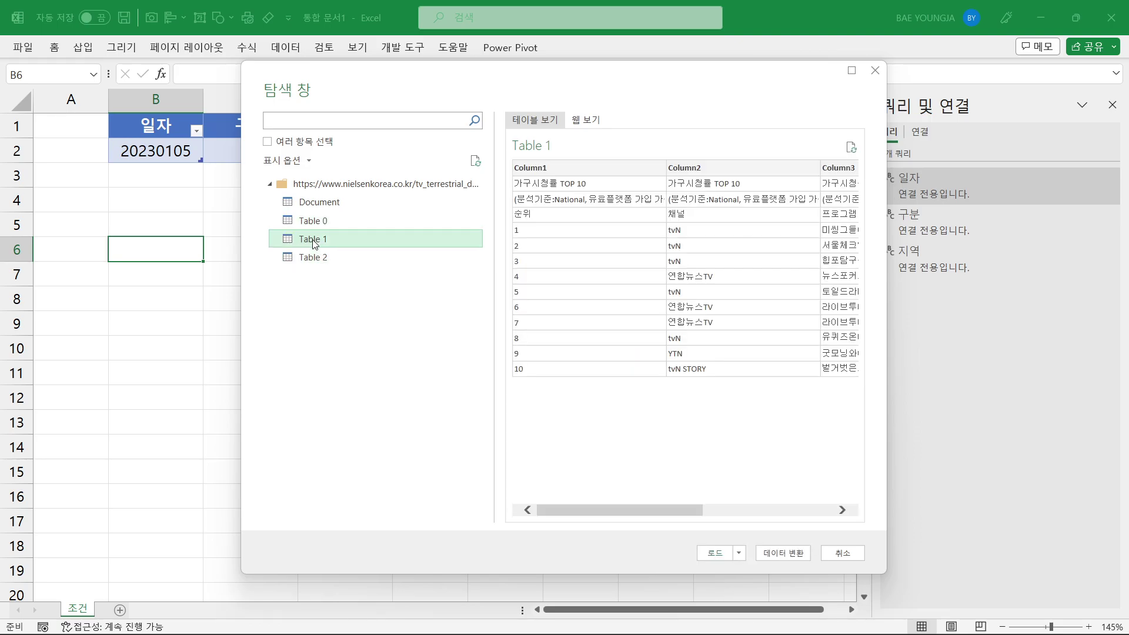
drag(282, 227, 322, 249)
drag(506, 169, 875, 201)
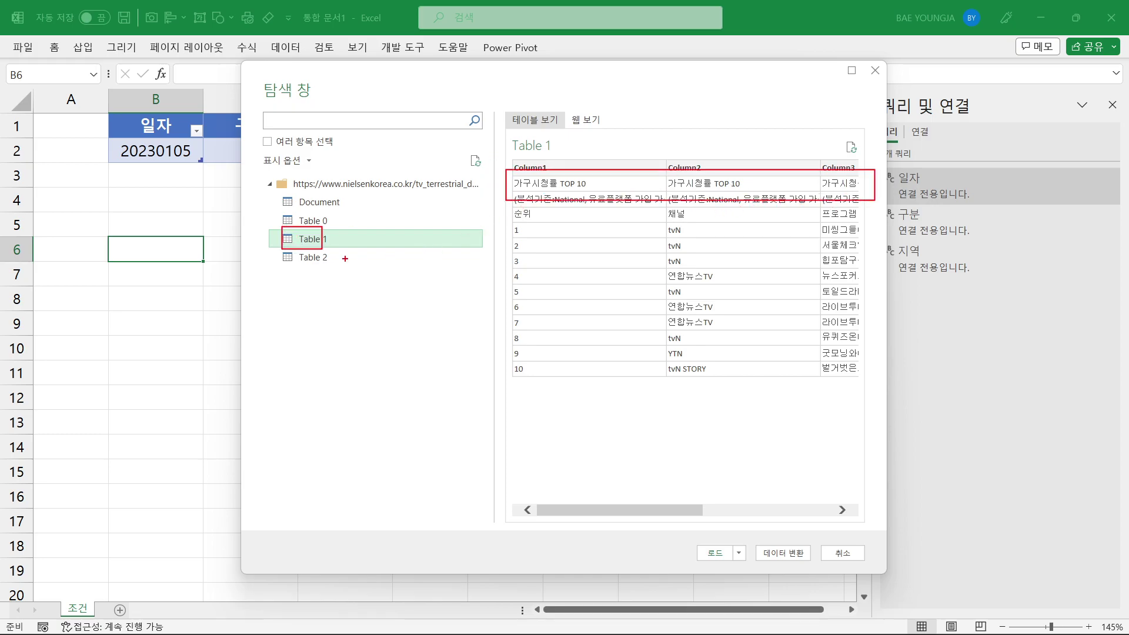
click(310, 258)
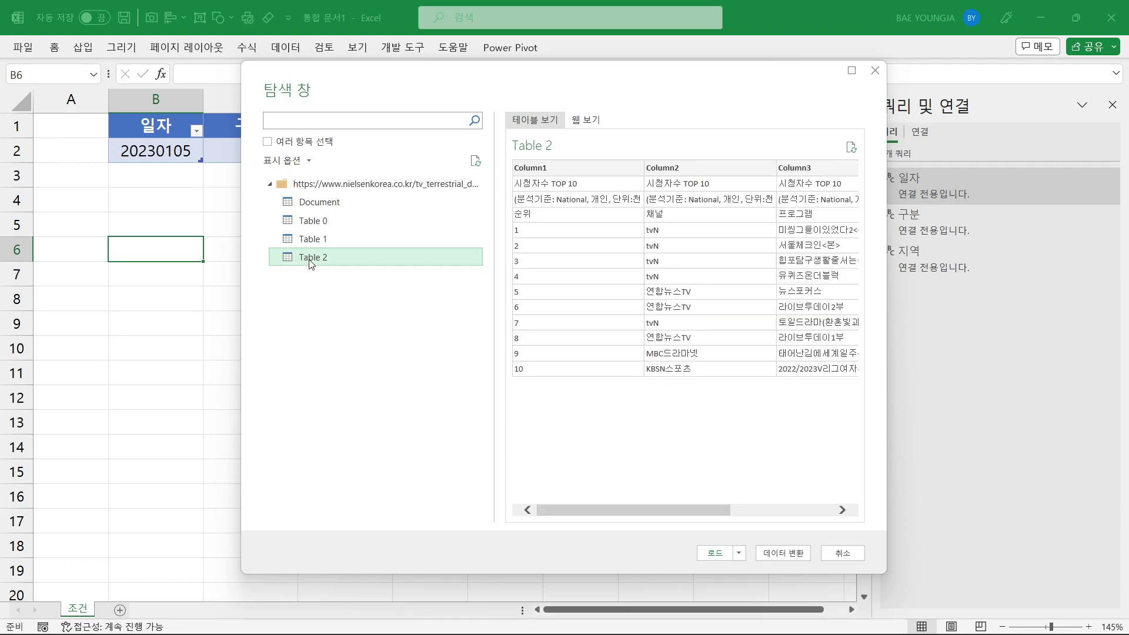
drag(515, 170, 580, 196)
drag(302, 253, 342, 269)
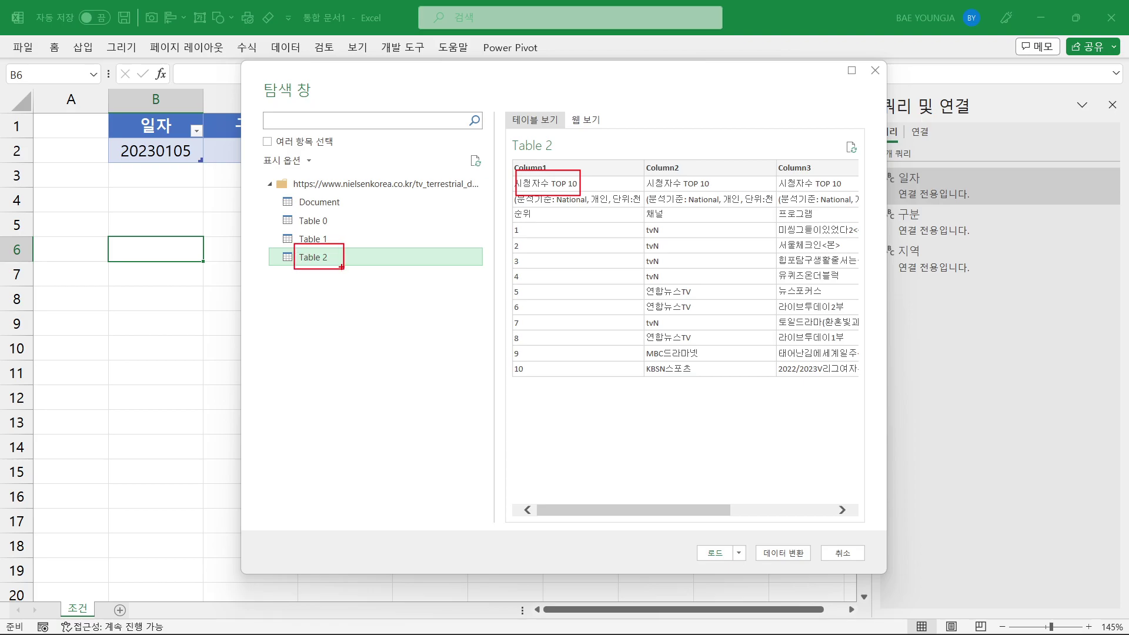
key(Escape)
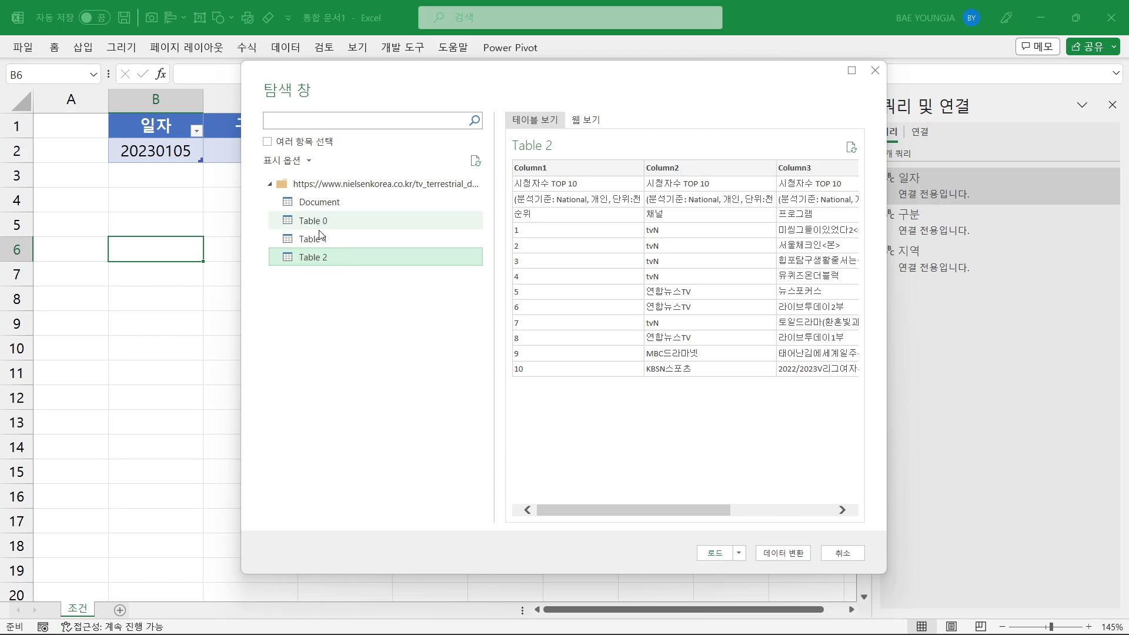
Choose Table 1 from the web page and open it in the Power Query editor for transformation.
click(311, 239)
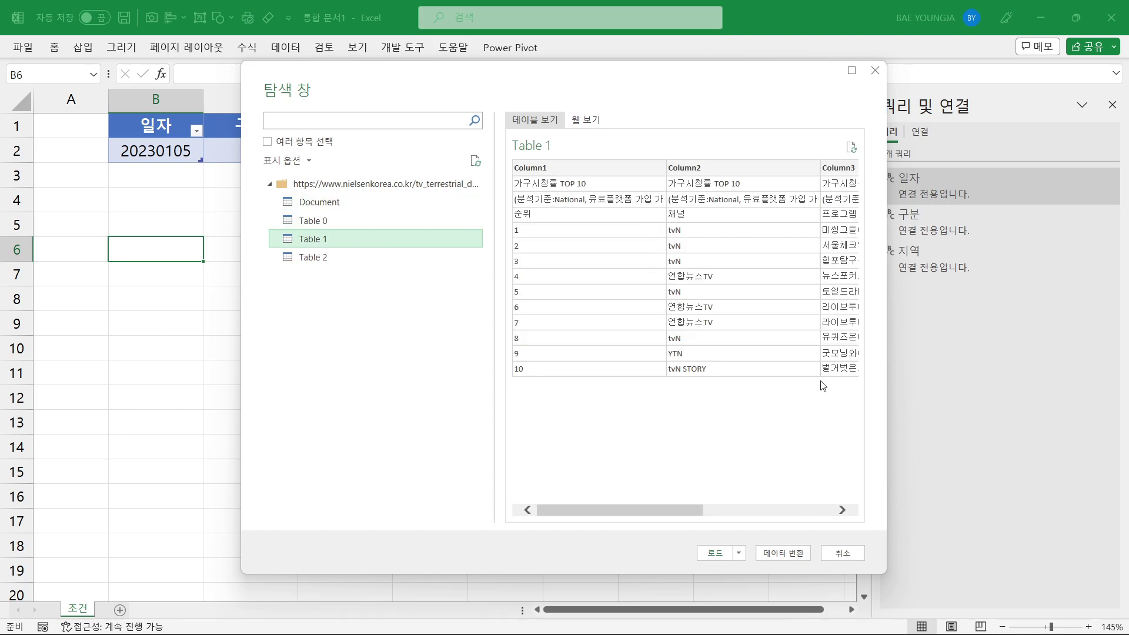
key(alt+Tab)
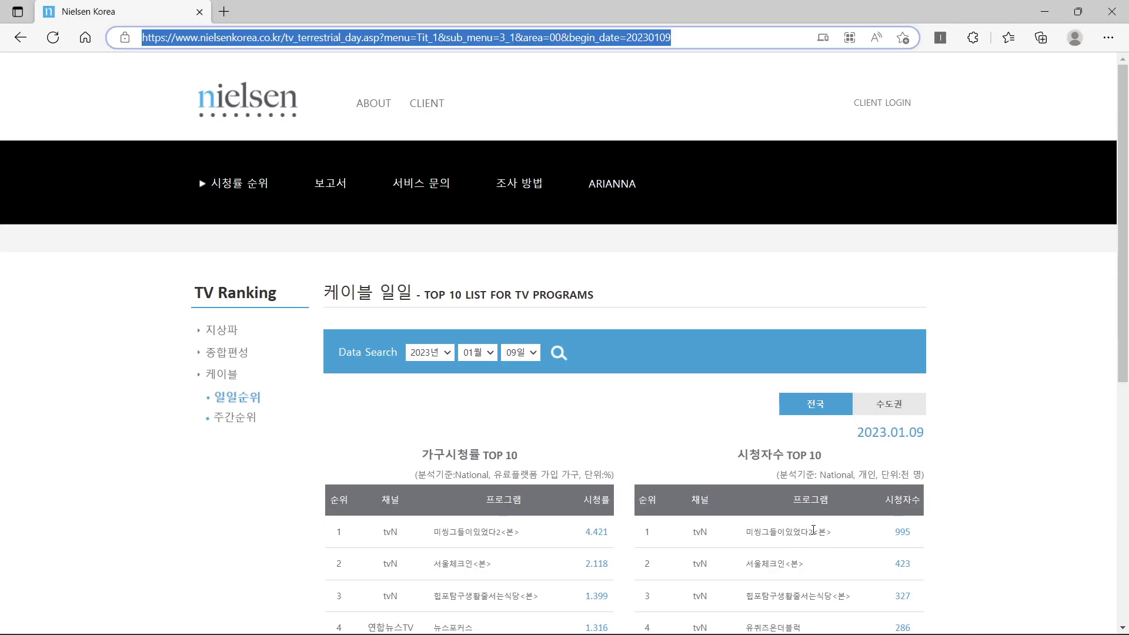
key(alt+Tab)
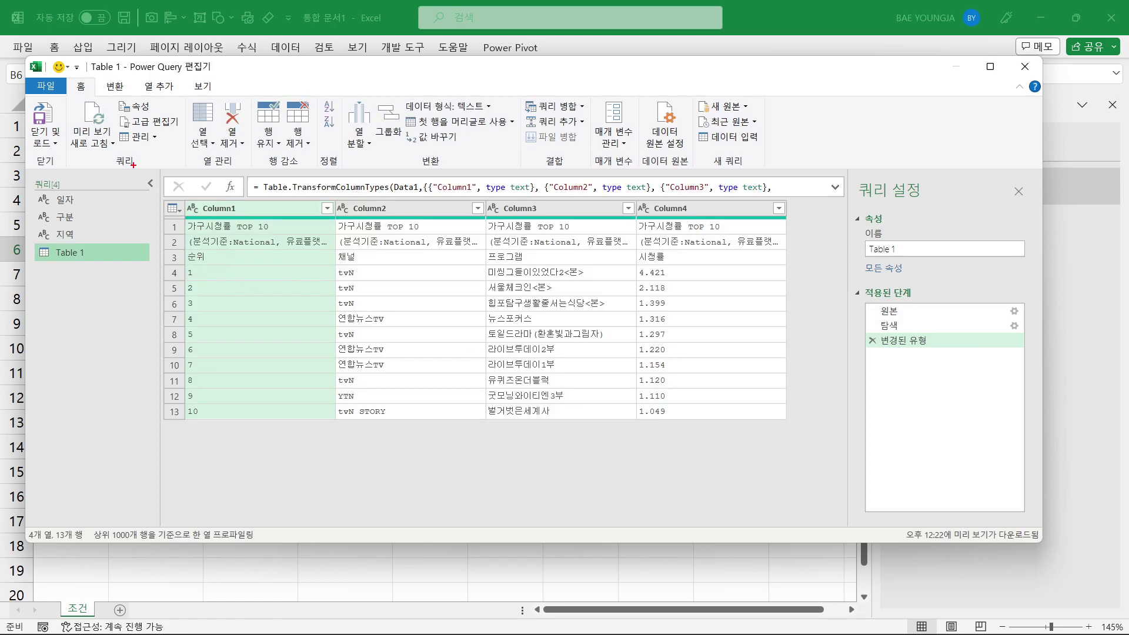
Remove the top 2 rows, holding the title and analysis-basis text, from the Table 1 query.
drag(187, 219, 784, 253)
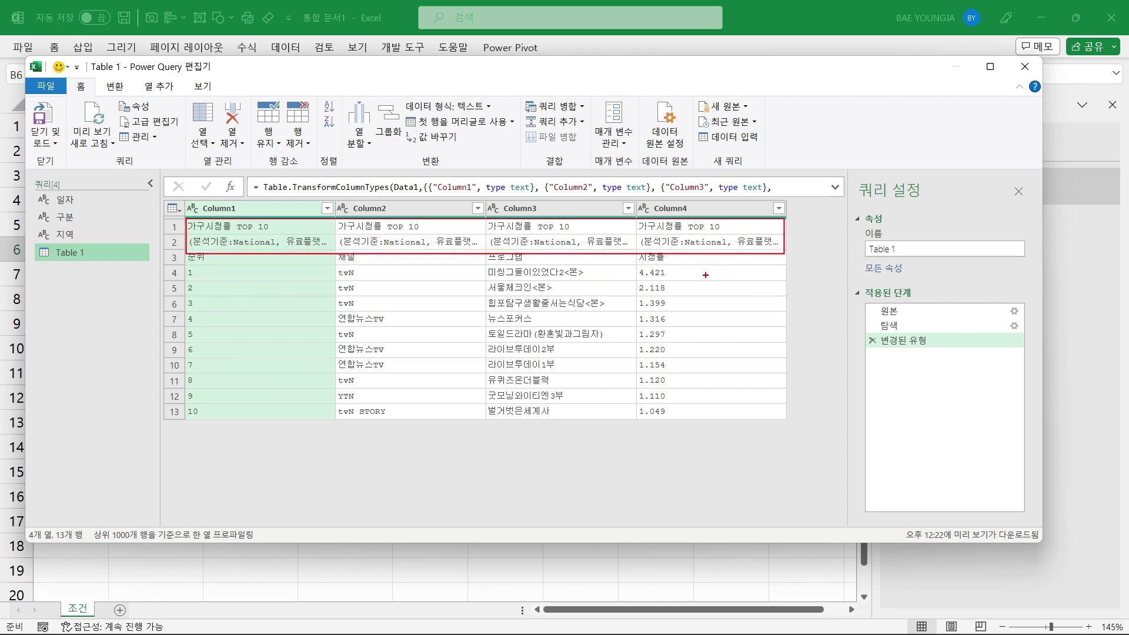
key(Escape)
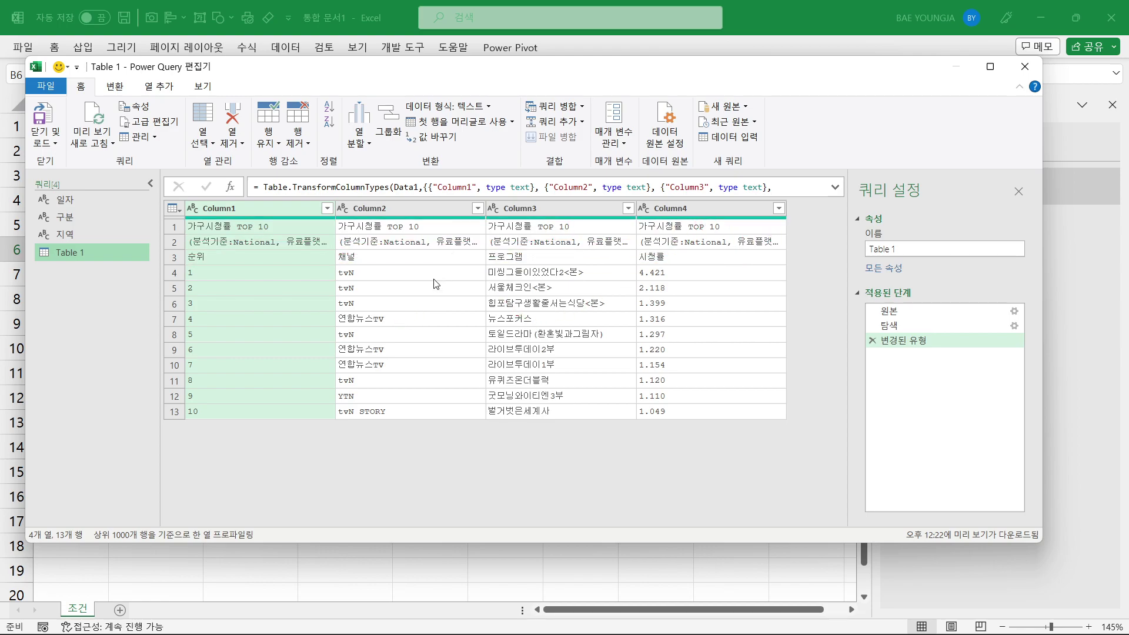
click(433, 278)
click(425, 331)
click(431, 300)
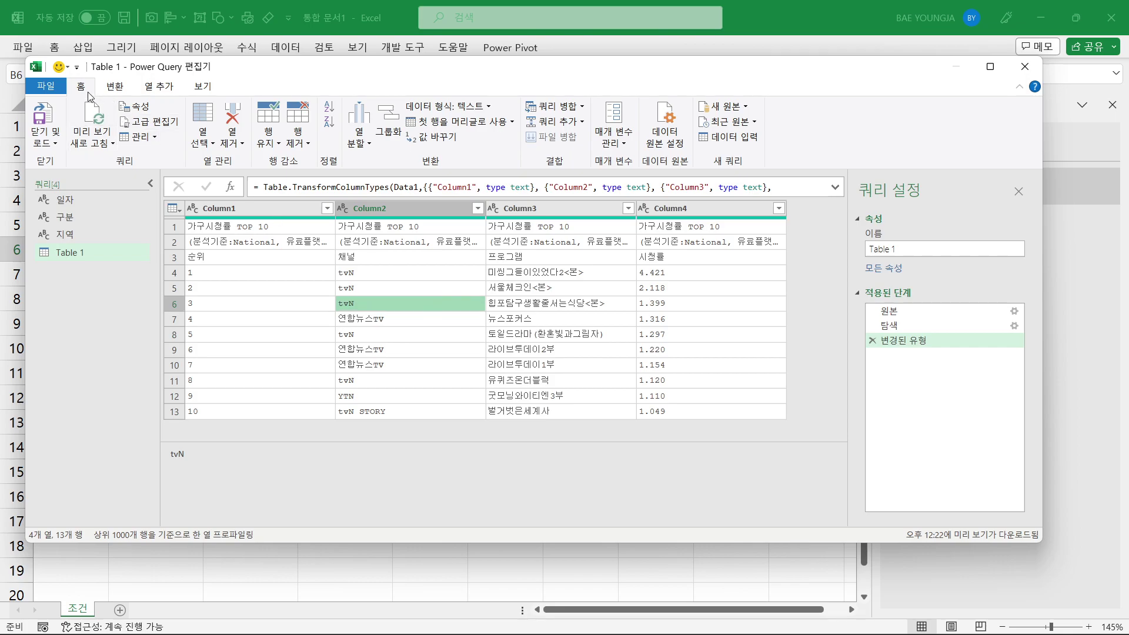
click(302, 143)
click(319, 165)
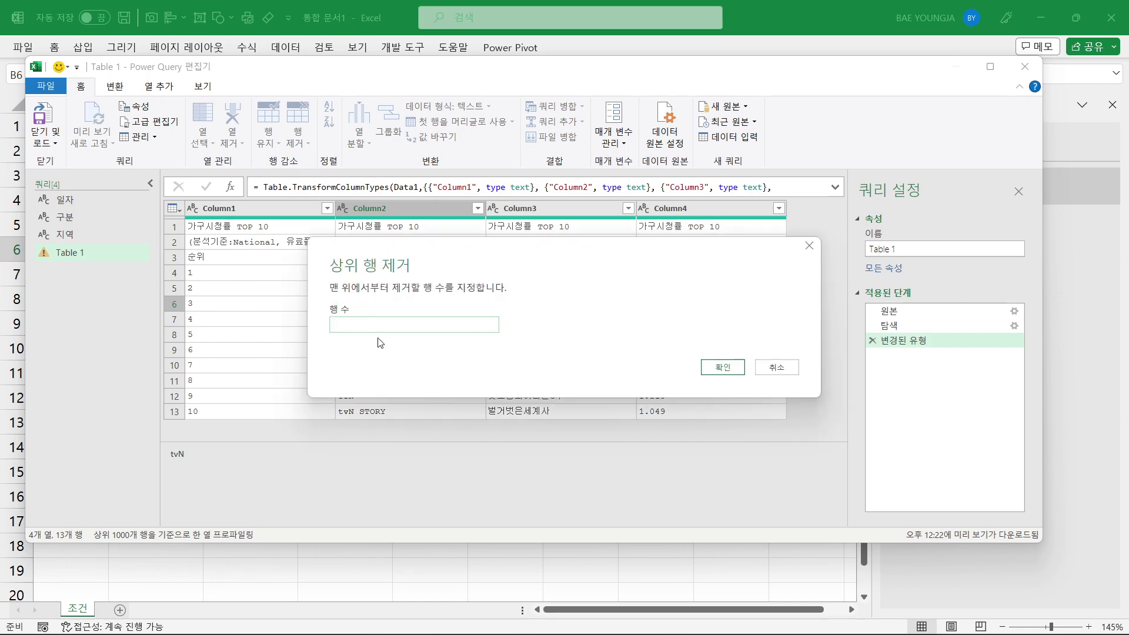
text(2)
click(717, 369)
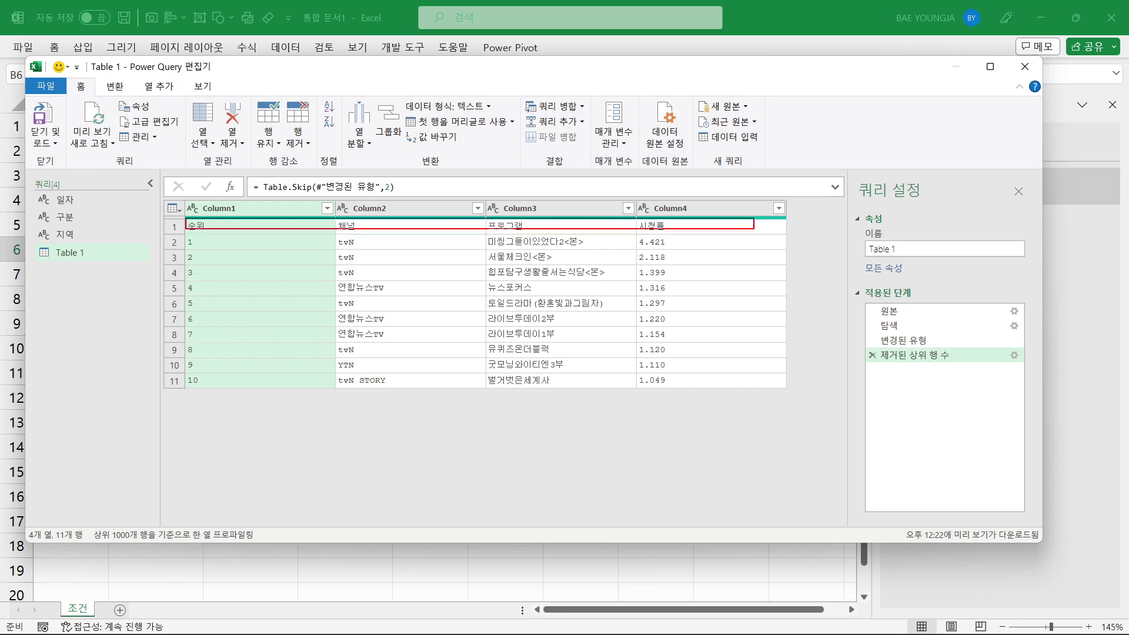
Promote the first row of the Table 1 query to column headers.
click(370, 272)
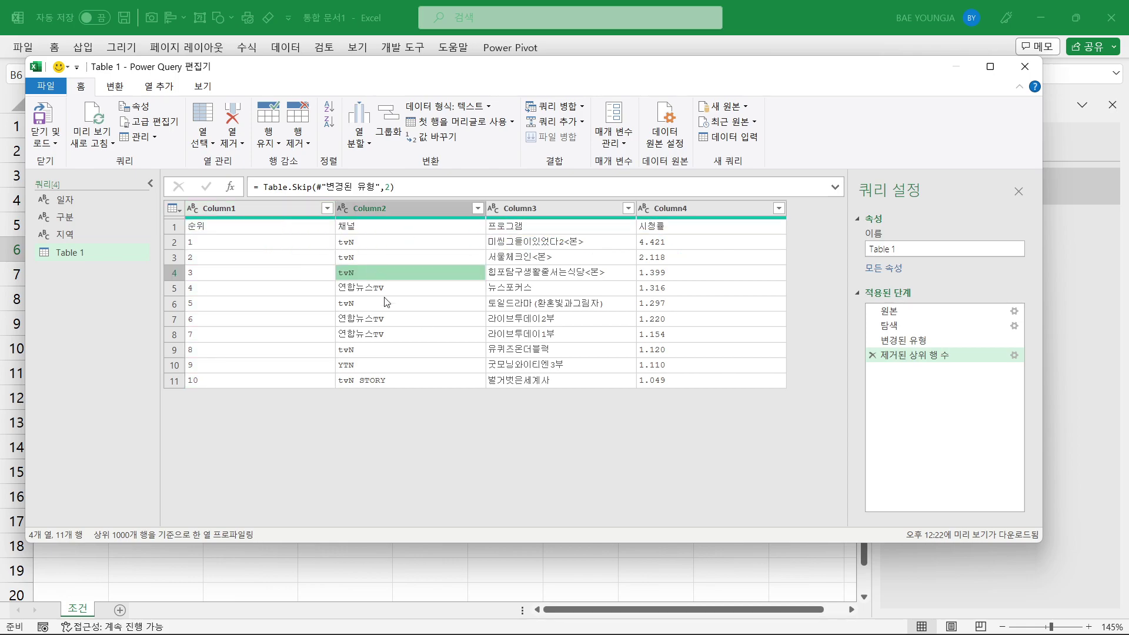
click(379, 318)
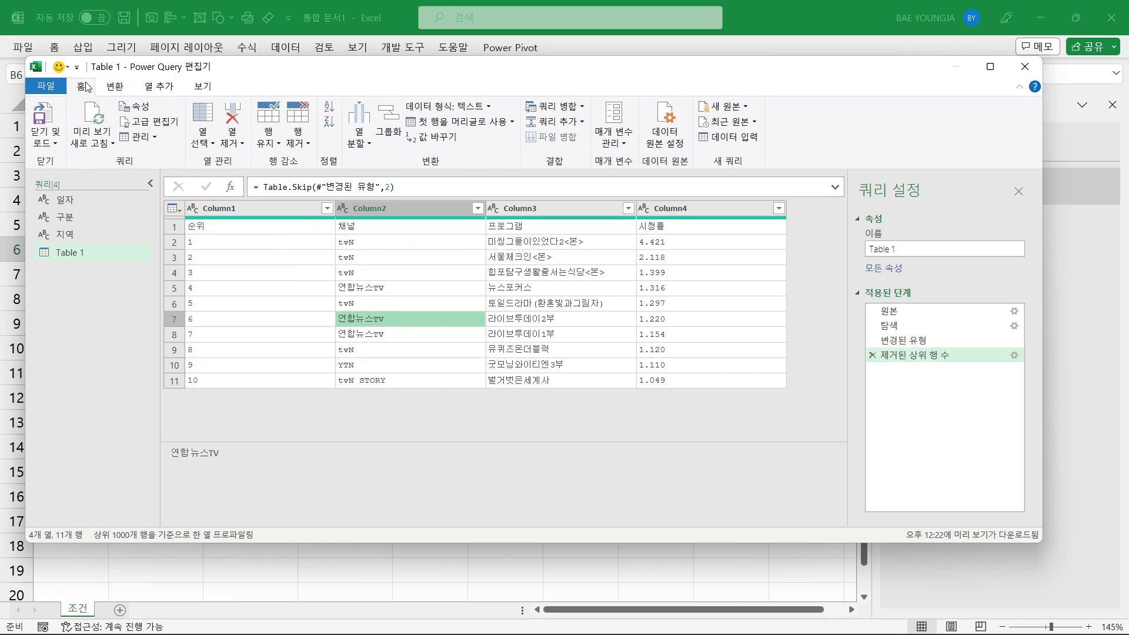
click(513, 122)
click(493, 141)
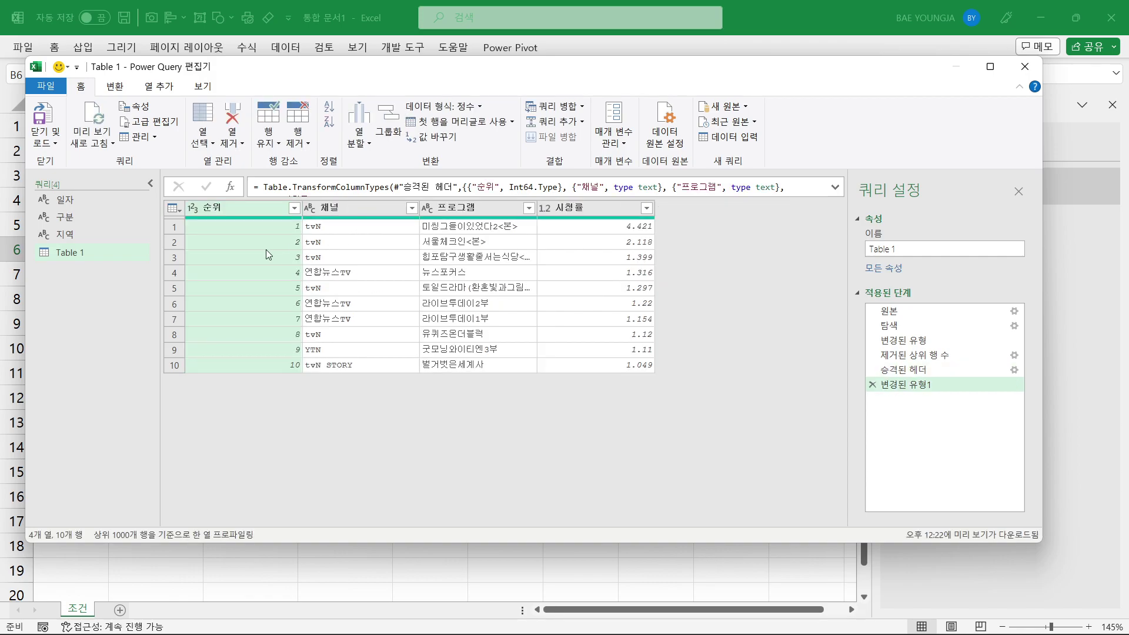
drag(183, 199, 212, 189)
mouse_move(305, 196)
mouse_down()
mouse_move(321, 207)
mouse_move(356, 187)
mouse_move(457, 187)
mouse_up()
drag(541, 201, 574, 195)
Rename the Table 1 query to 가구시청률.
drag(861, 236, 922, 275)
key(Escape)
click(905, 251)
key(ctrl+a)
text(가구시청)
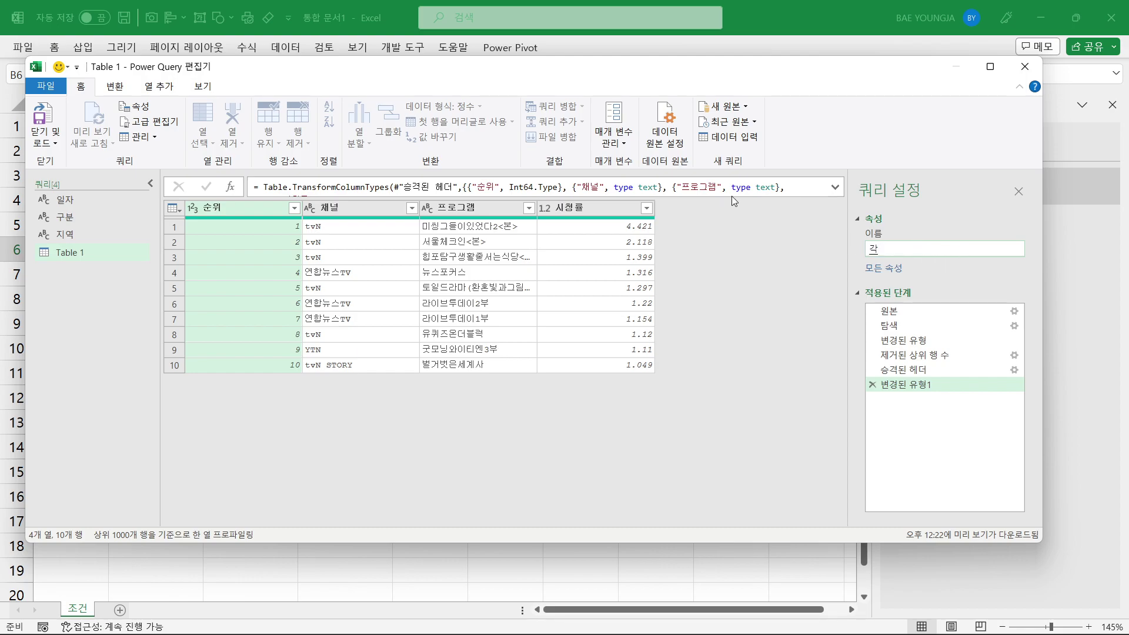
text(률)
key(Return)
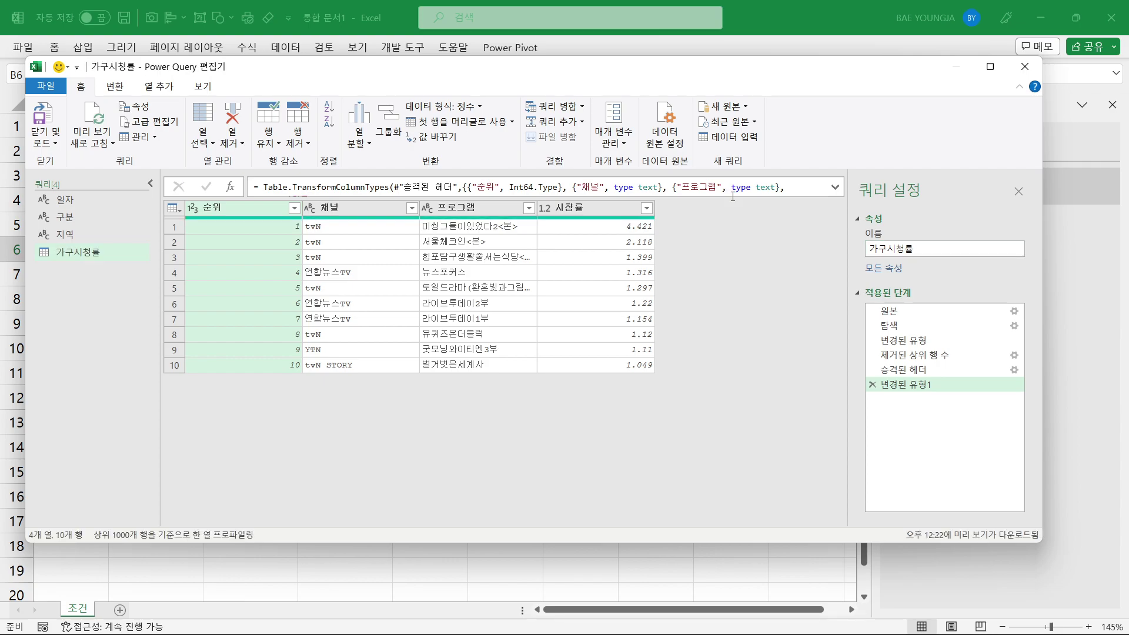
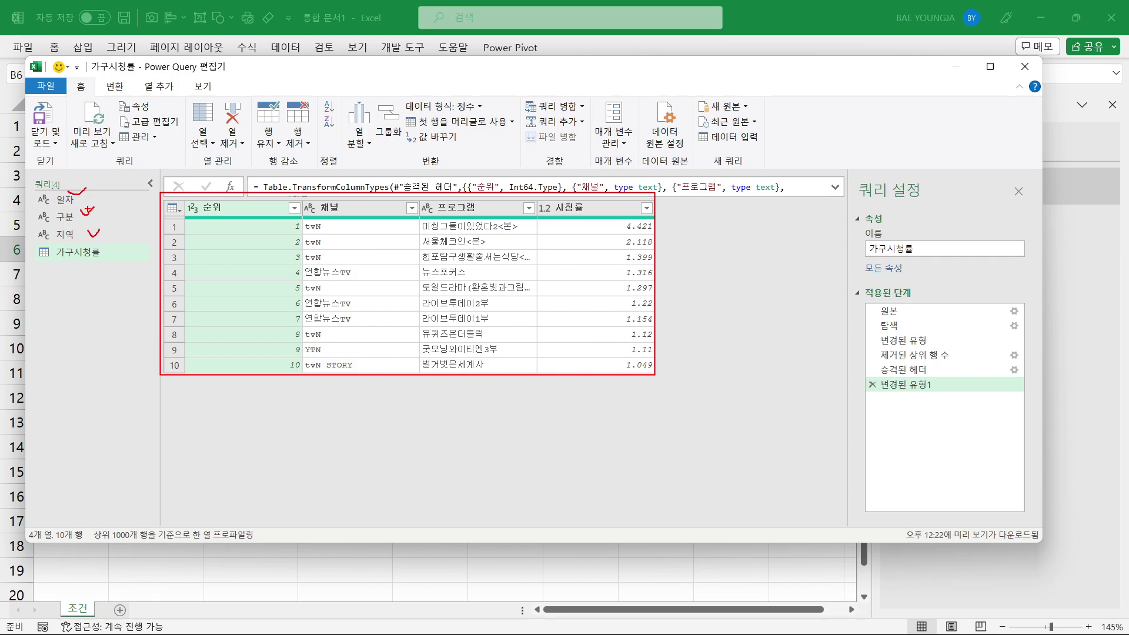
Select the 원본 step of the 가구시청률 query and expand the formula to show its full web URL.
key(Escape)
key(ctrl+2)
mouse_move(829, 286)
mouse_down()
mouse_move(1075, 488)
mouse_move(1065, 498)
mouse_up()
drag(894, 308, 909, 301)
key(Escape)
click(895, 312)
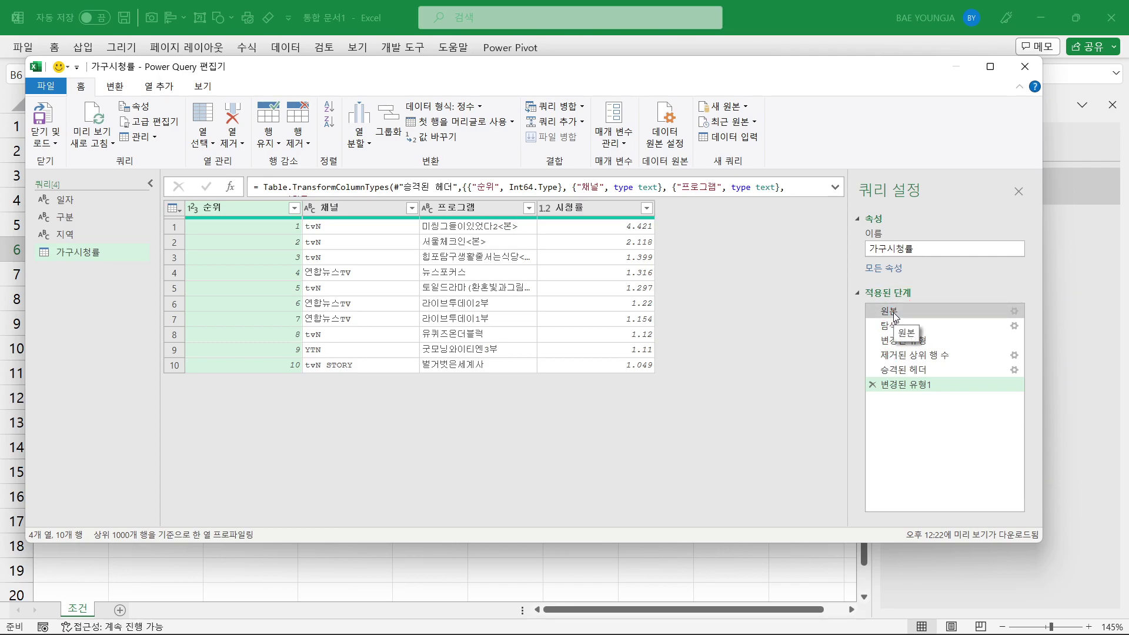
key(ctrl+2)
drag(895, 300, 910, 314)
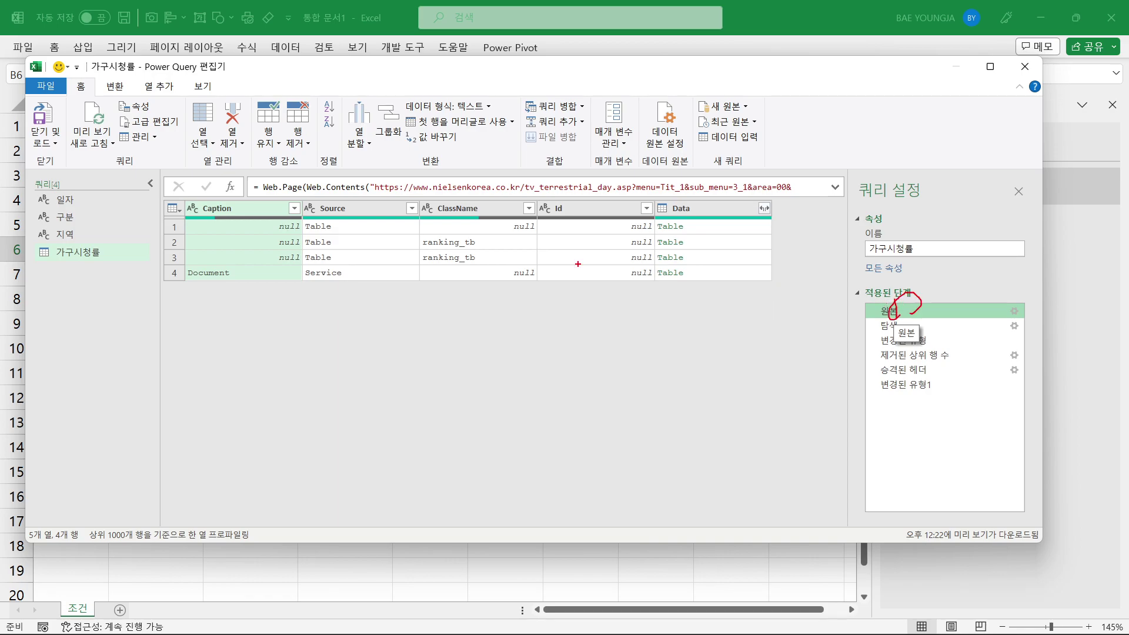
mouse_move(244, 165)
mouse_down()
mouse_move(731, 223)
mouse_move(869, 220)
mouse_move(872, 206)
mouse_up()
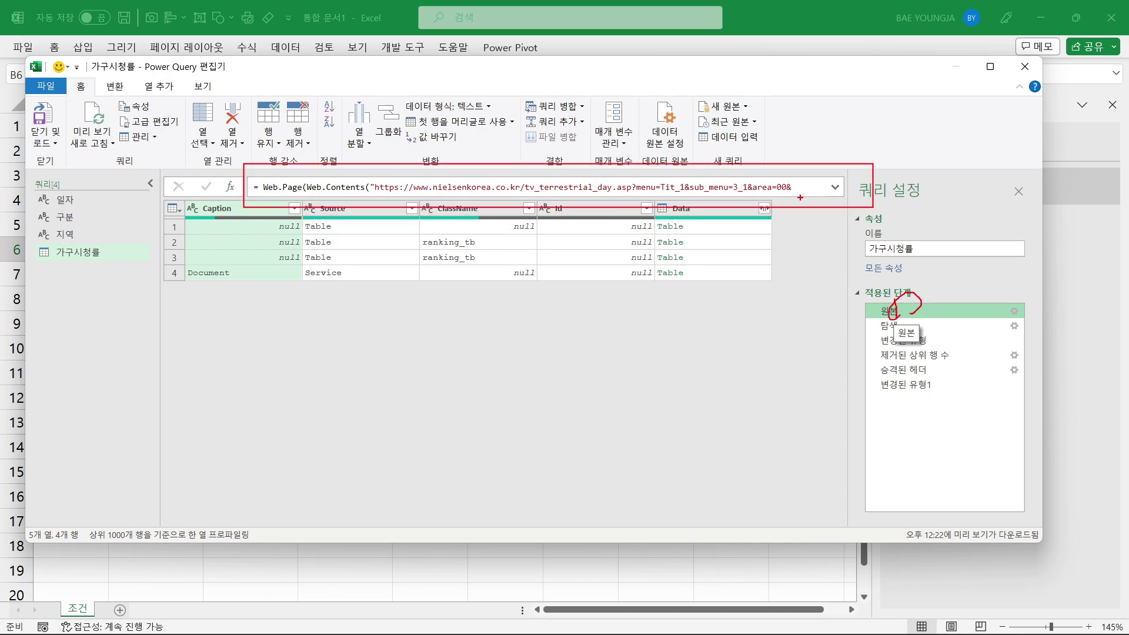
key(Escape)
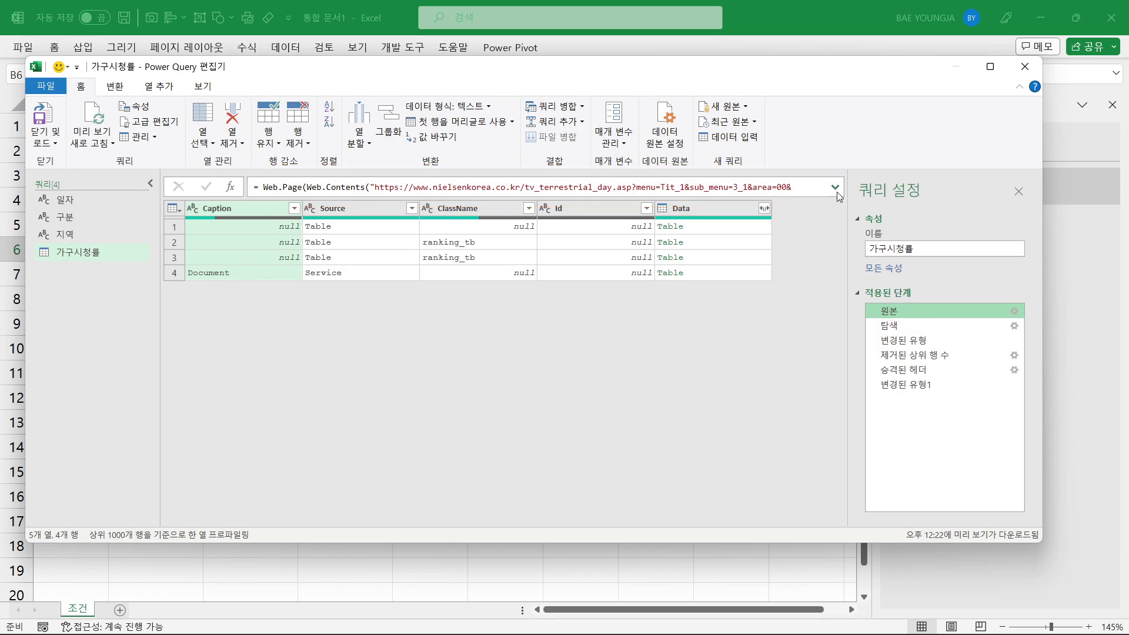
click(834, 188)
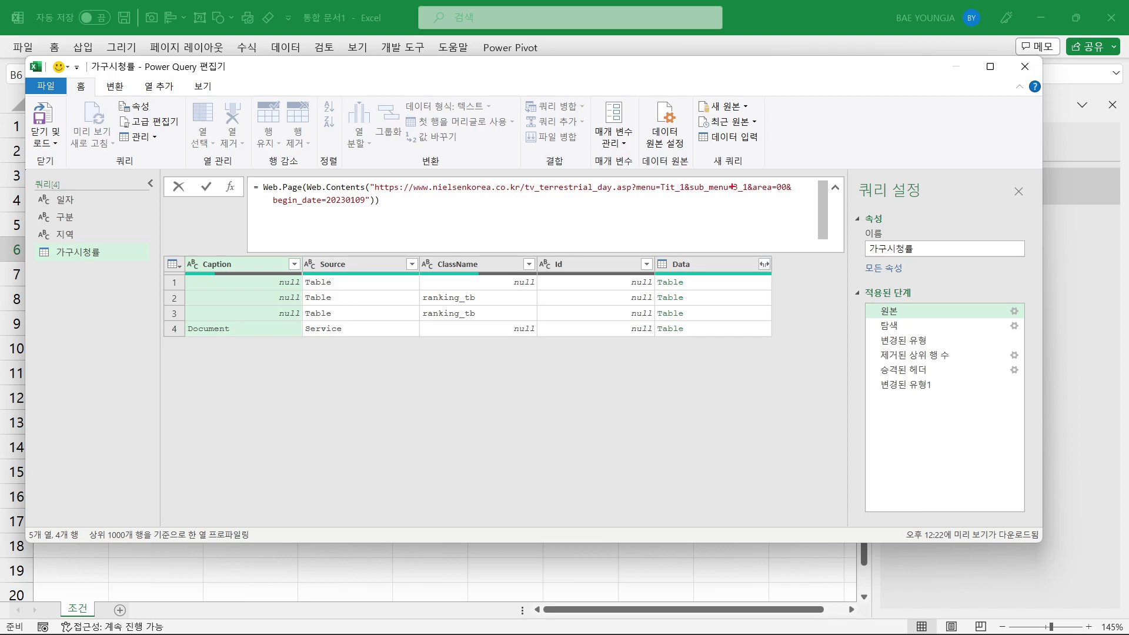
Examine the sub_menu, area and begin_date values in the URL and match them to the 구분, 지역 and 일자 queries.
drag(730, 181, 740, 193)
drag(775, 181, 787, 194)
drag(327, 195, 367, 211)
mouse_move(730, 152)
mouse_down()
mouse_move(736, 172)
mouse_move(725, 143)
mouse_move(748, 166)
mouse_up()
drag(41, 212, 83, 229)
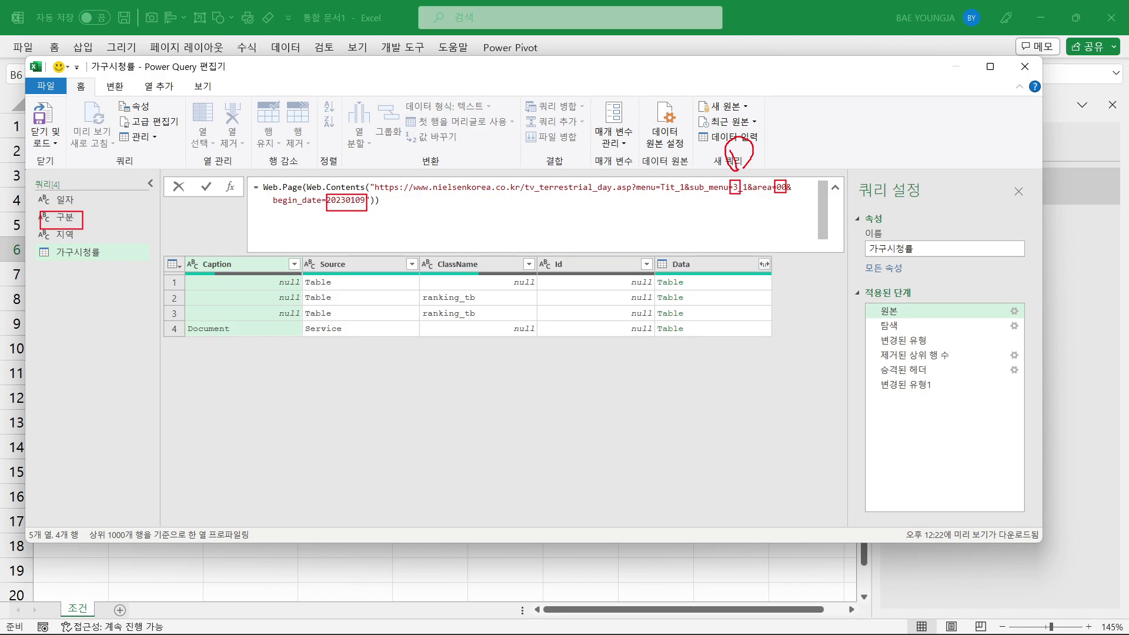
mouse_move(773, 154)
mouse_down()
mouse_move(781, 167)
mouse_move(766, 176)
mouse_move(788, 158)
mouse_up()
mouse_move(35, 225)
mouse_down()
mouse_move(81, 249)
mouse_move(97, 210)
mouse_up()
mouse_move(341, 216)
mouse_down()
mouse_move(333, 221)
mouse_move(361, 231)
mouse_up()
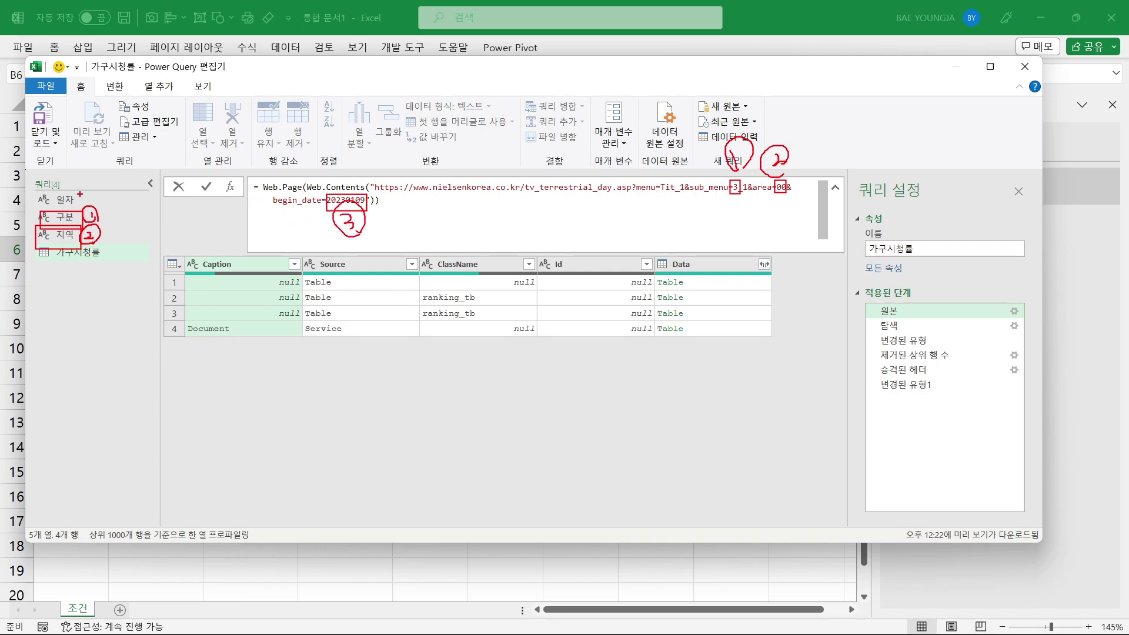
mouse_move(37, 187)
mouse_down()
mouse_move(83, 209)
mouse_move(109, 195)
mouse_up()
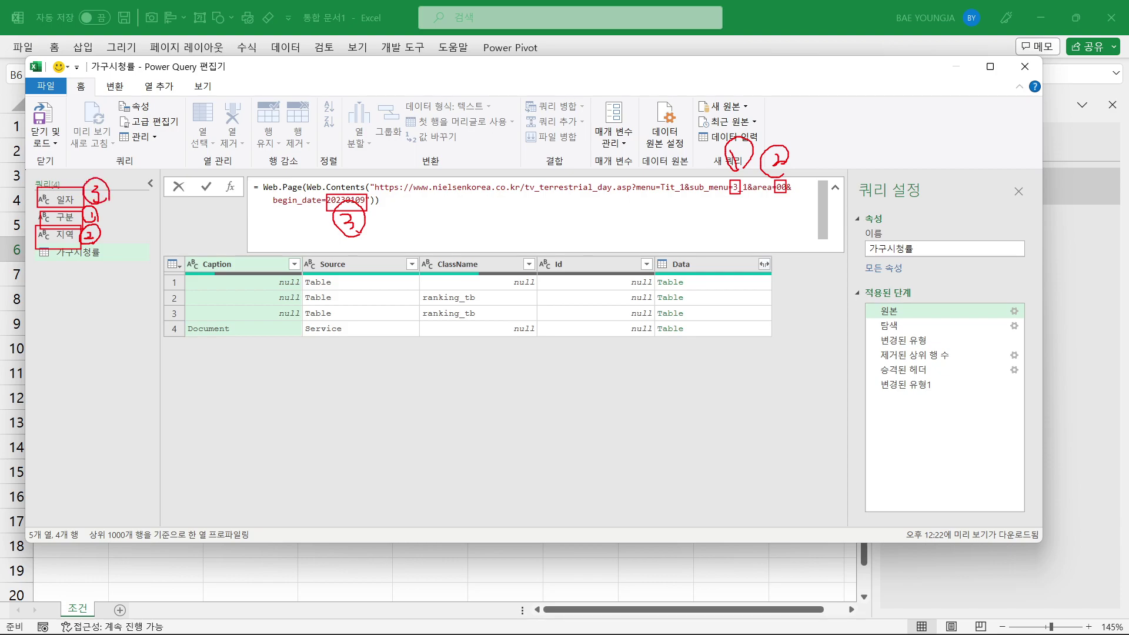
drag(67, 231, 82, 219)
key(Escape)
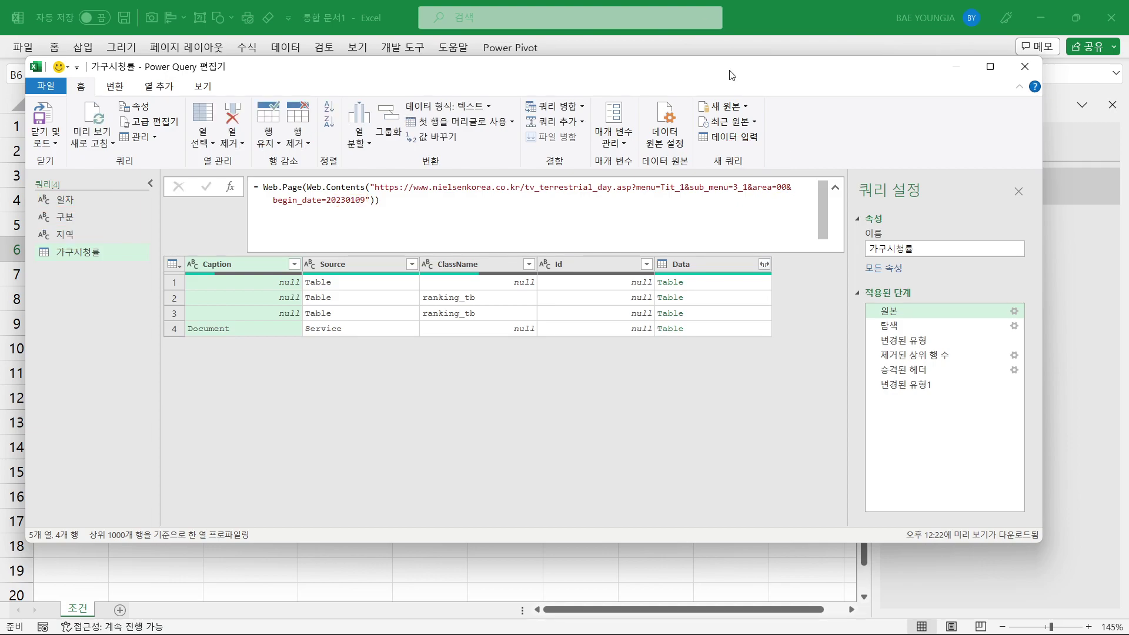
Close the URL's first text segment with a double quotation mark directly after sub_menu= in the 원본 formula.
click(735, 188)
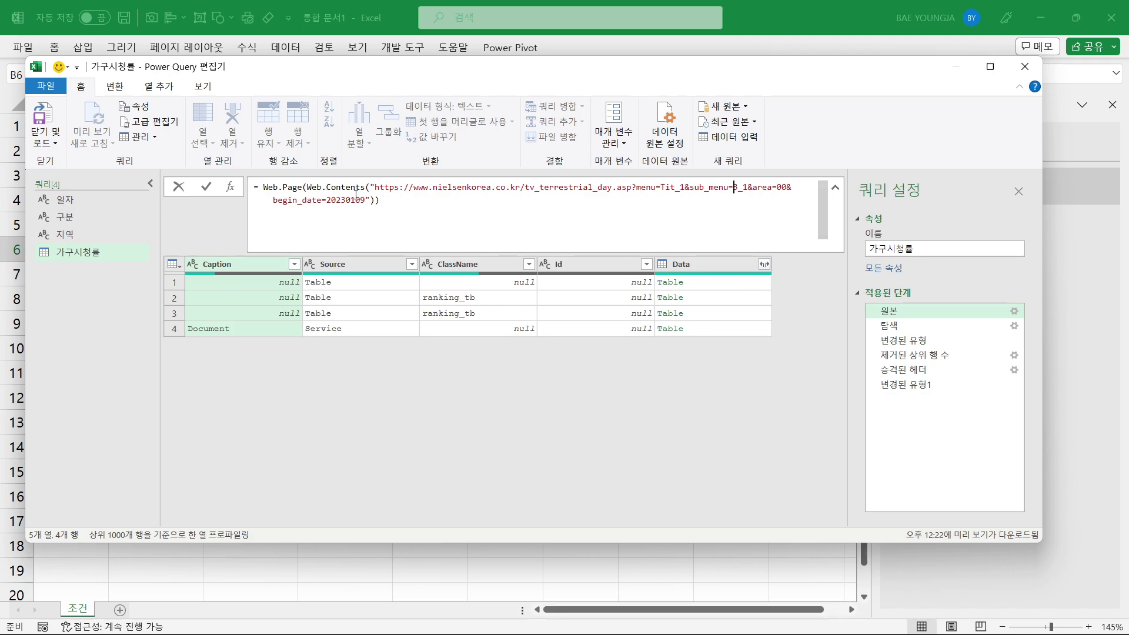
drag(375, 188, 732, 192)
click(732, 191)
text(")
drag(366, 181, 375, 192)
drag(731, 180, 739, 192)
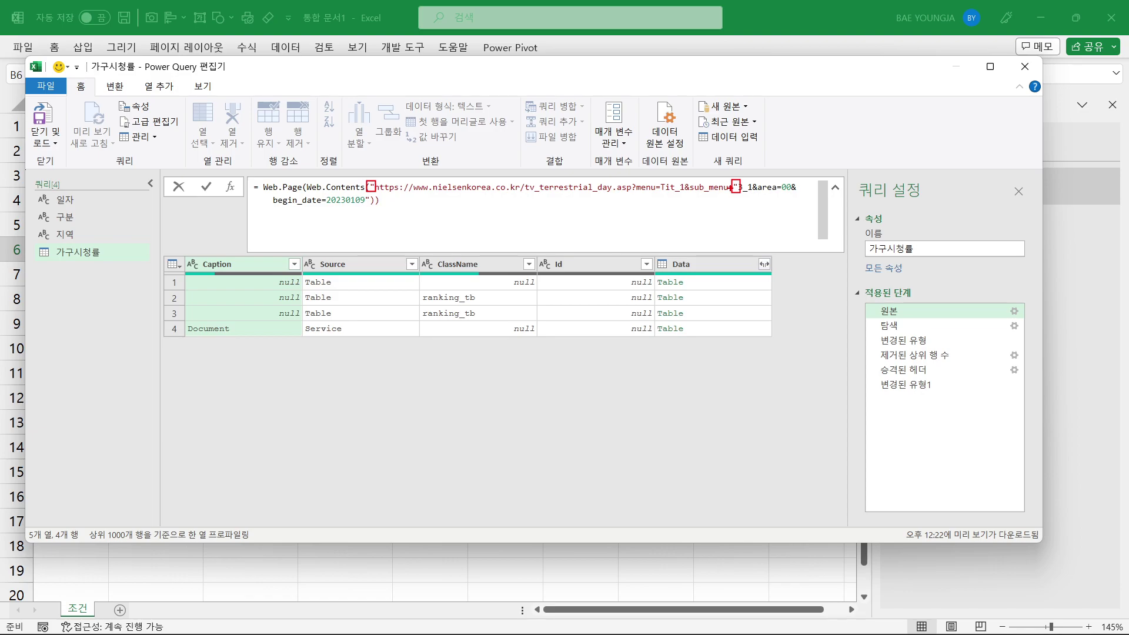
key(Return)
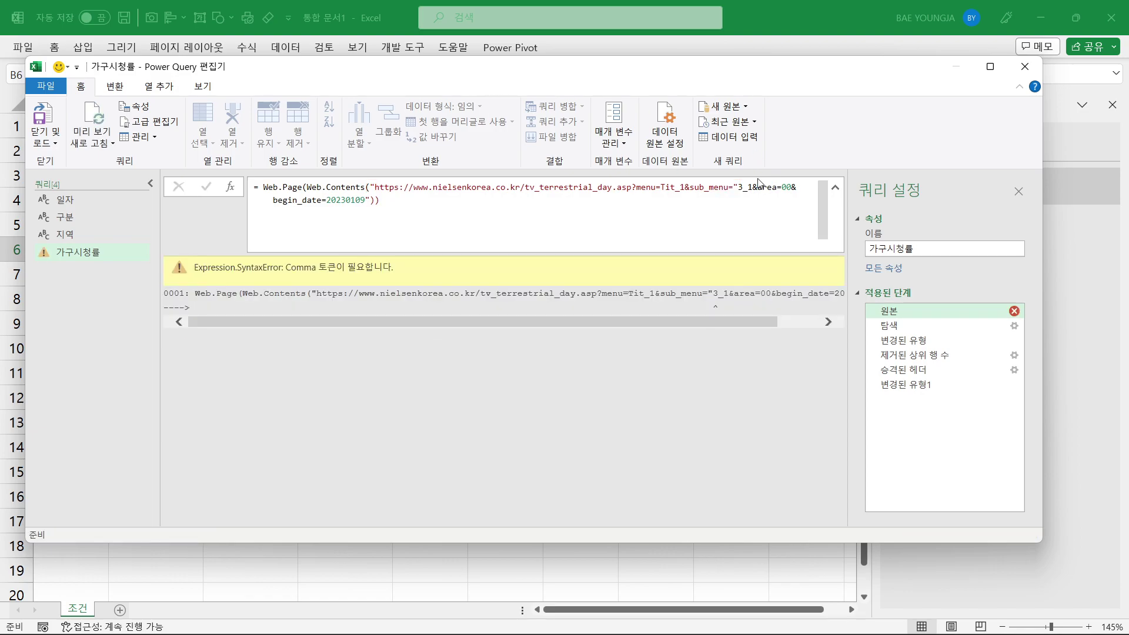
Replace the sub_menu value 3 in the formula with a & operator, placed after the closing quotation mark.
drag(744, 188, 739, 188)
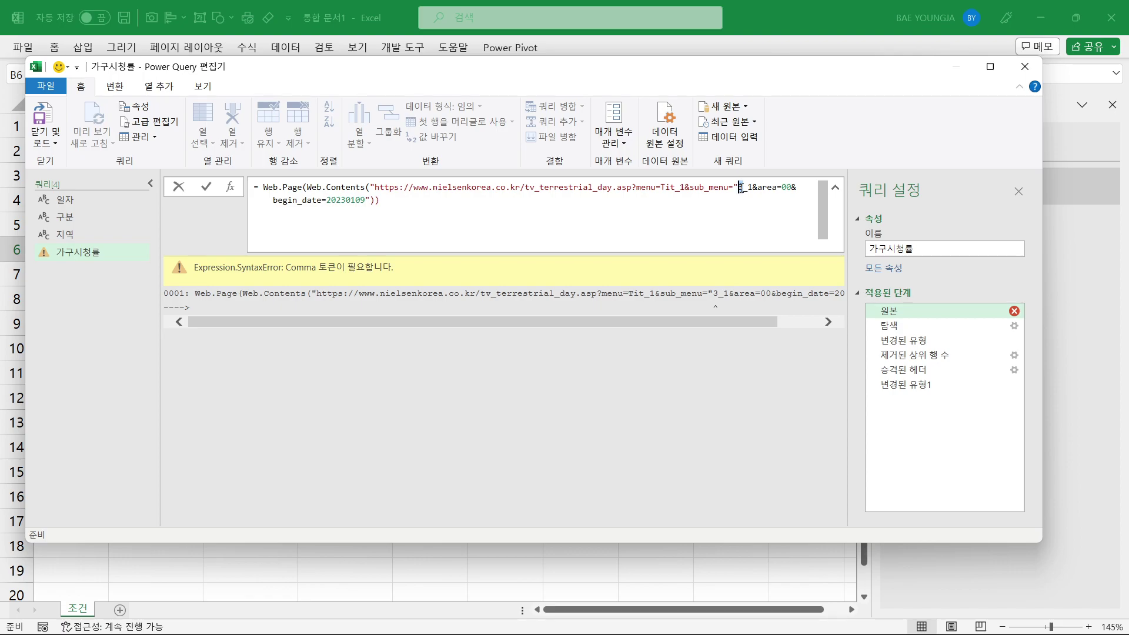
drag(51, 210, 76, 226)
key(Escape)
key(BackSpace)
text(&)
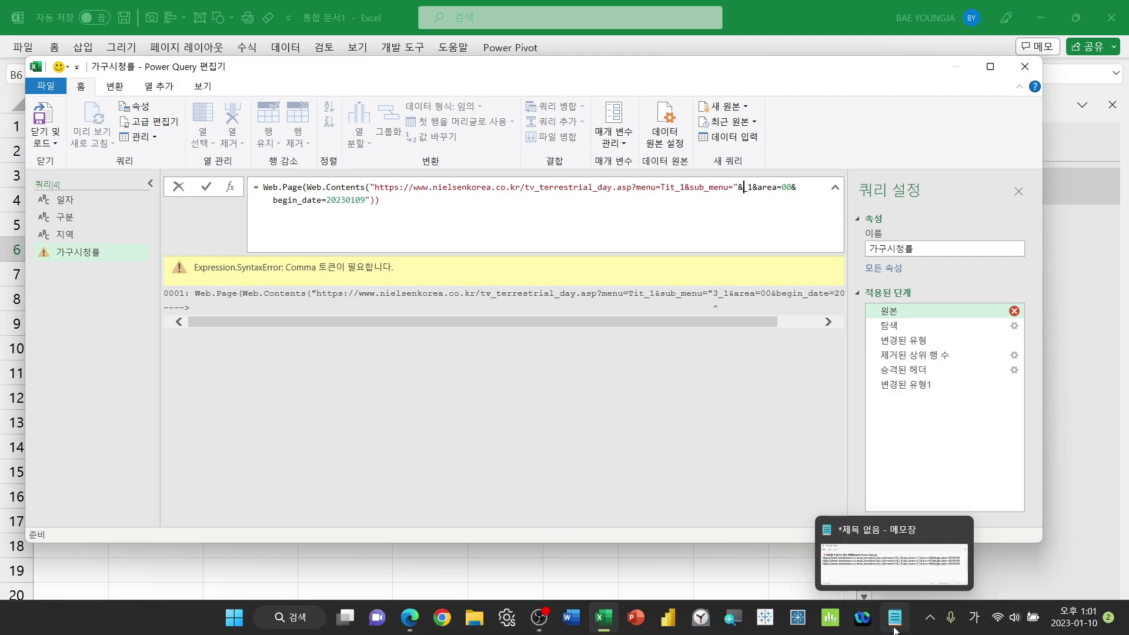
Switch to Notepad, write 구분 on a new line below the URLs and copy it.
click(894, 631)
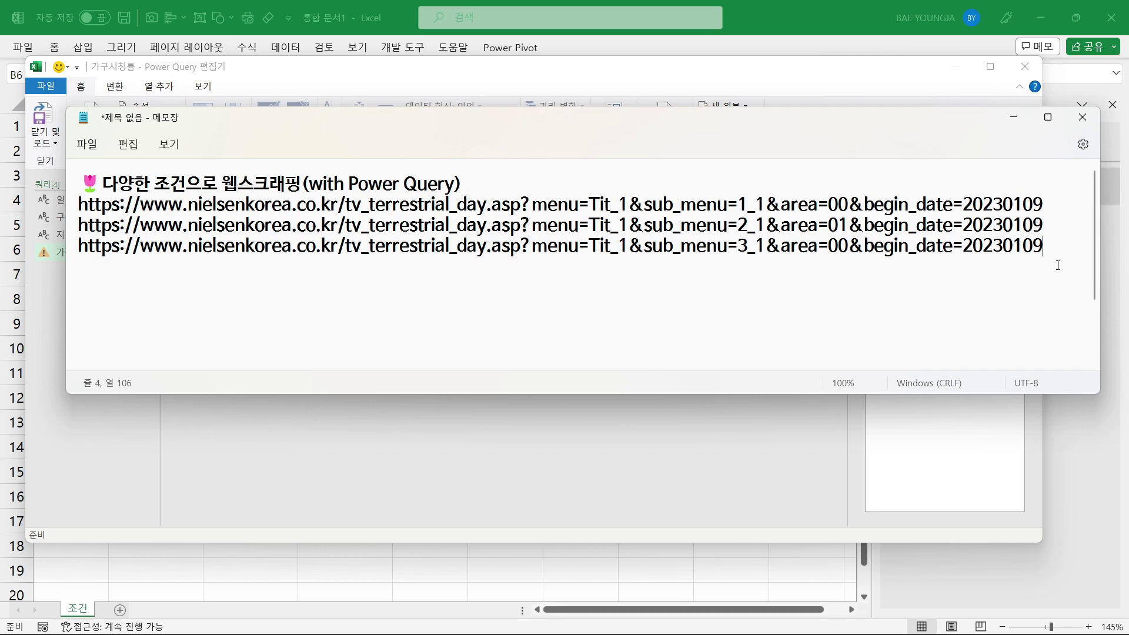
key(Return)
text(구분)
click(104, 316)
drag(121, 283, 70, 288)
key(ctrl+c)
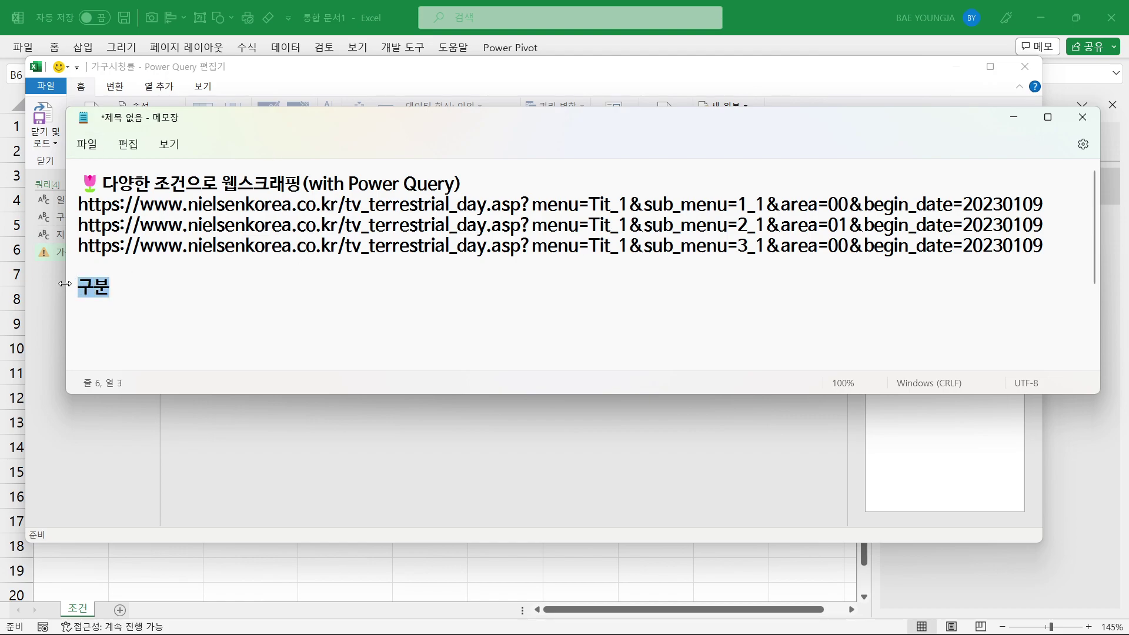
Back in the 원본 formula, insert 구분& after sub_menu="& and open a new text segment with a quotation mark before _1.
click(362, 69)
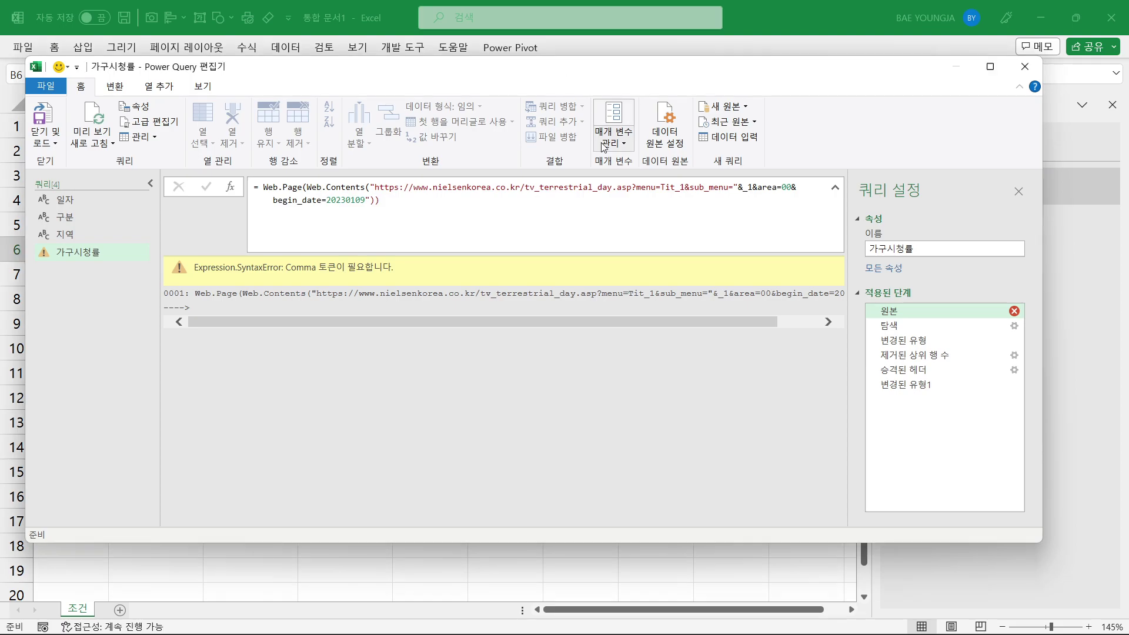
click(741, 189)
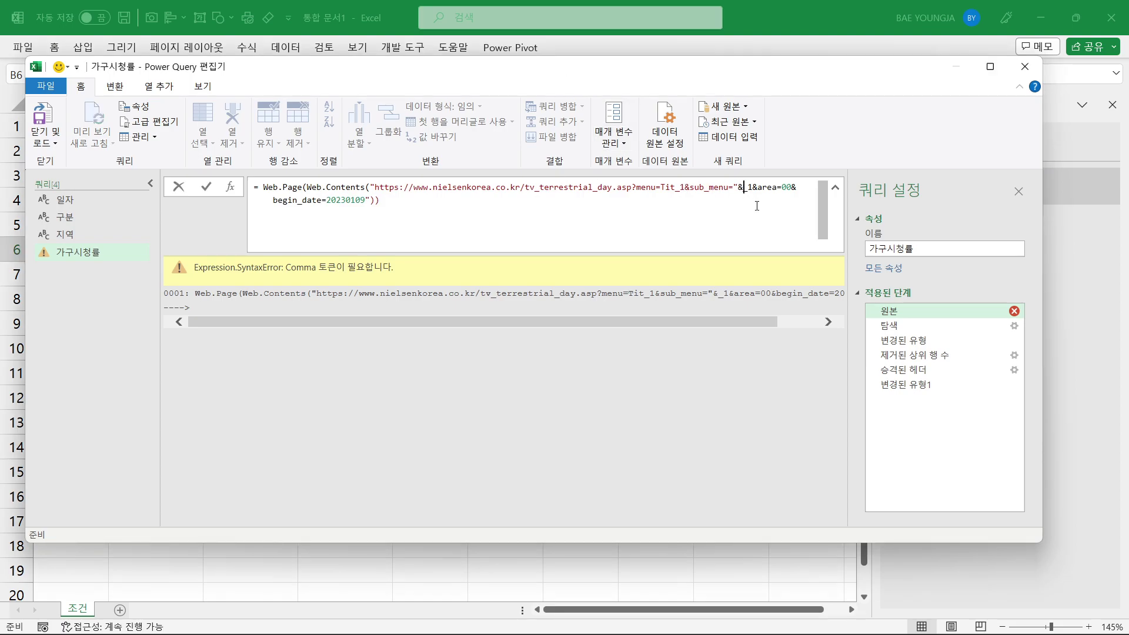
key(ctrl+v)
text(&)
drag(804, 188, 767, 189)
click(766, 189)
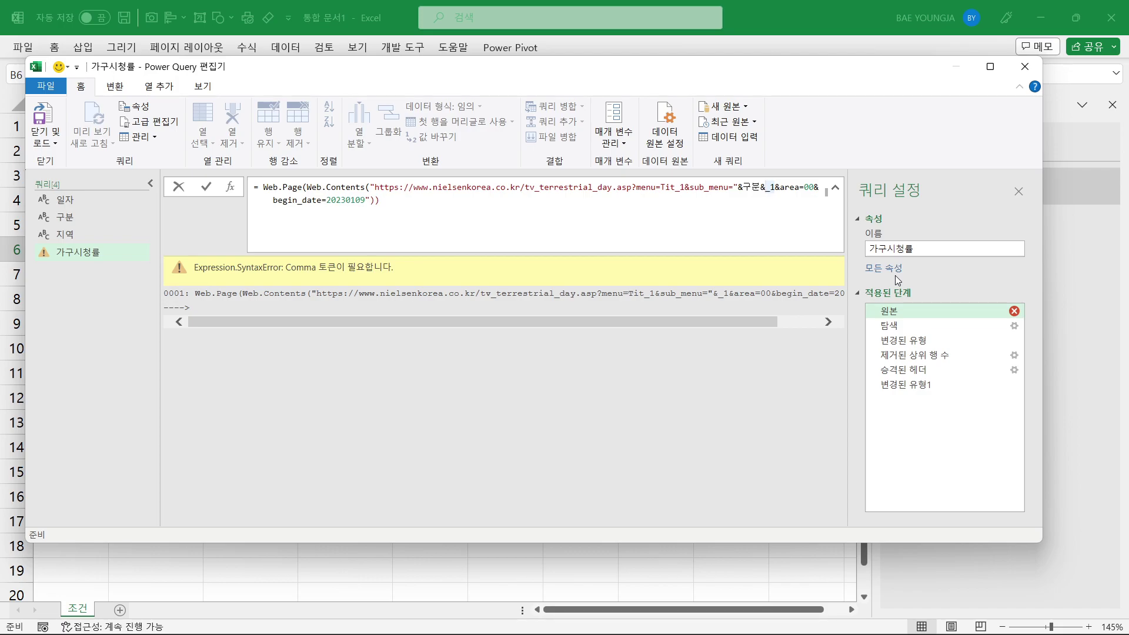
text(")
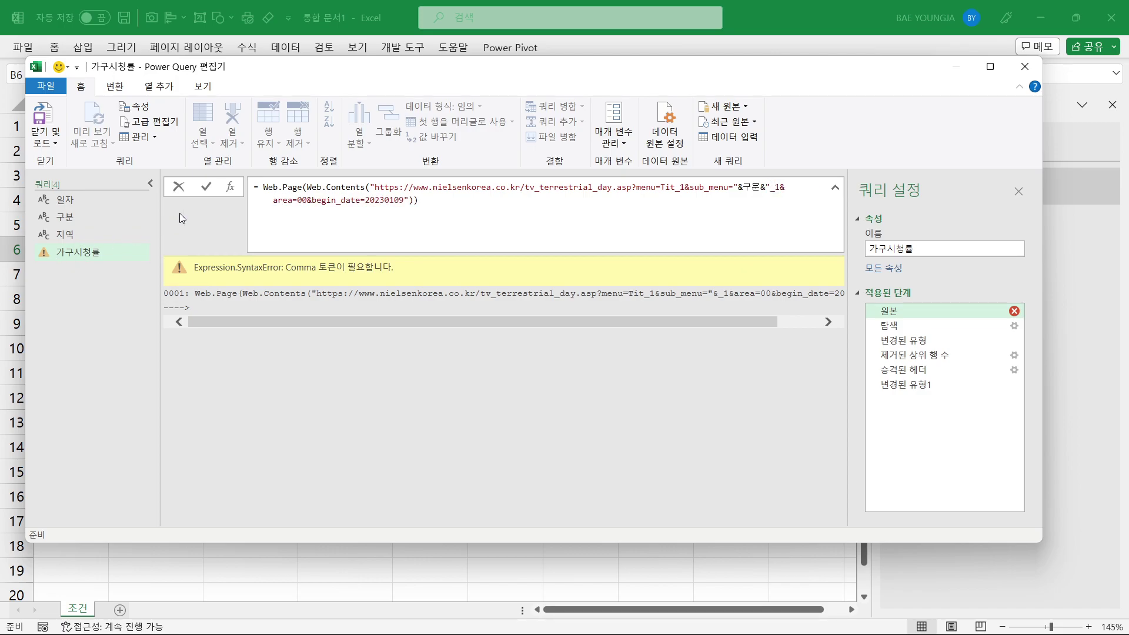
Add quotation marks to the 원본 formula after area=, before &begin_date and after begin_date= to split the URL text.
click(297, 200)
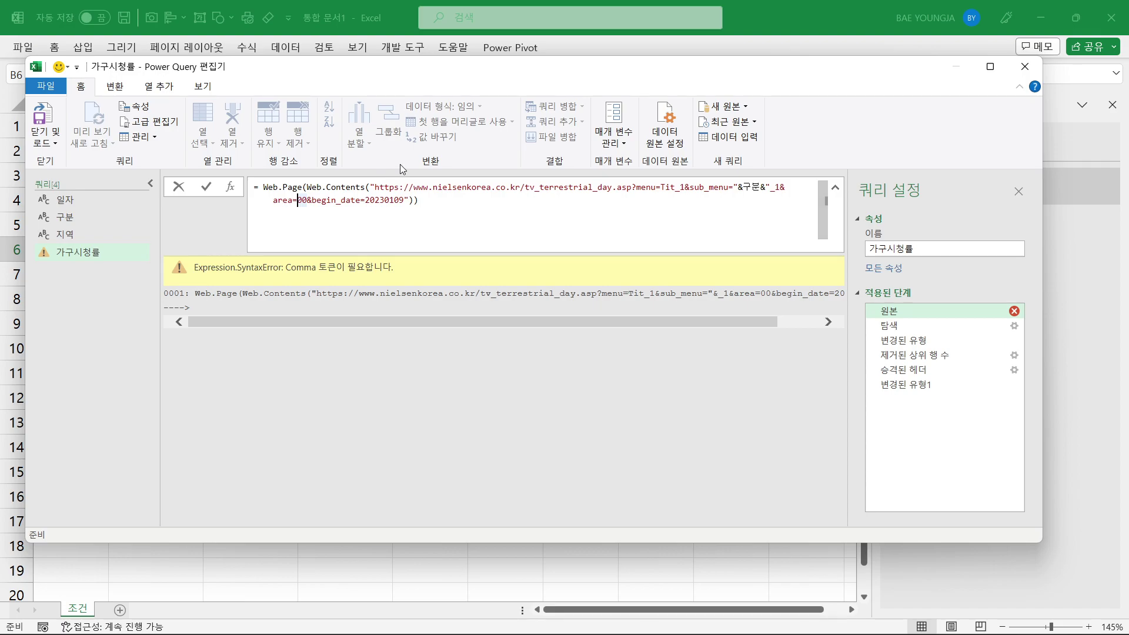
text(")
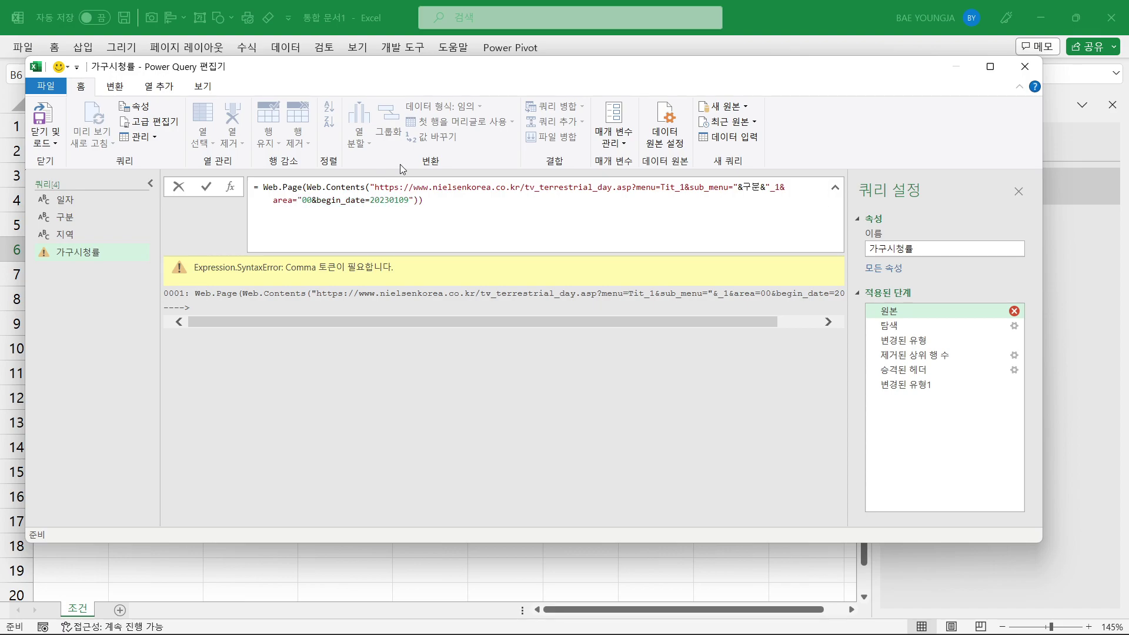
key(ctrl+2)
drag(302, 193, 313, 208)
drag(50, 227, 79, 244)
key(Escape)
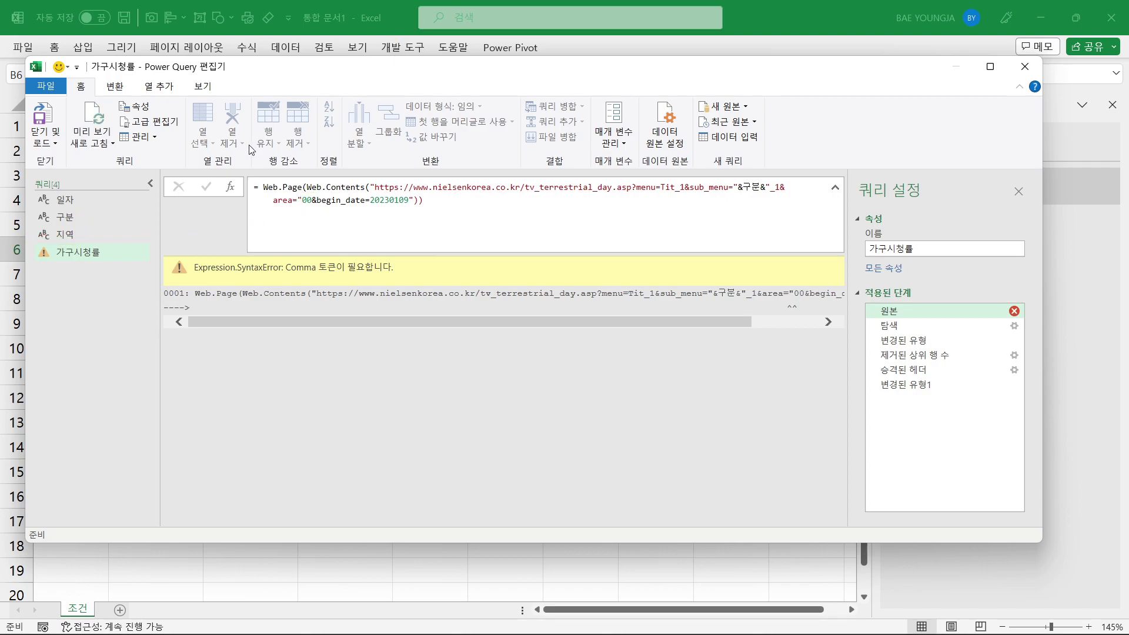
click(312, 197)
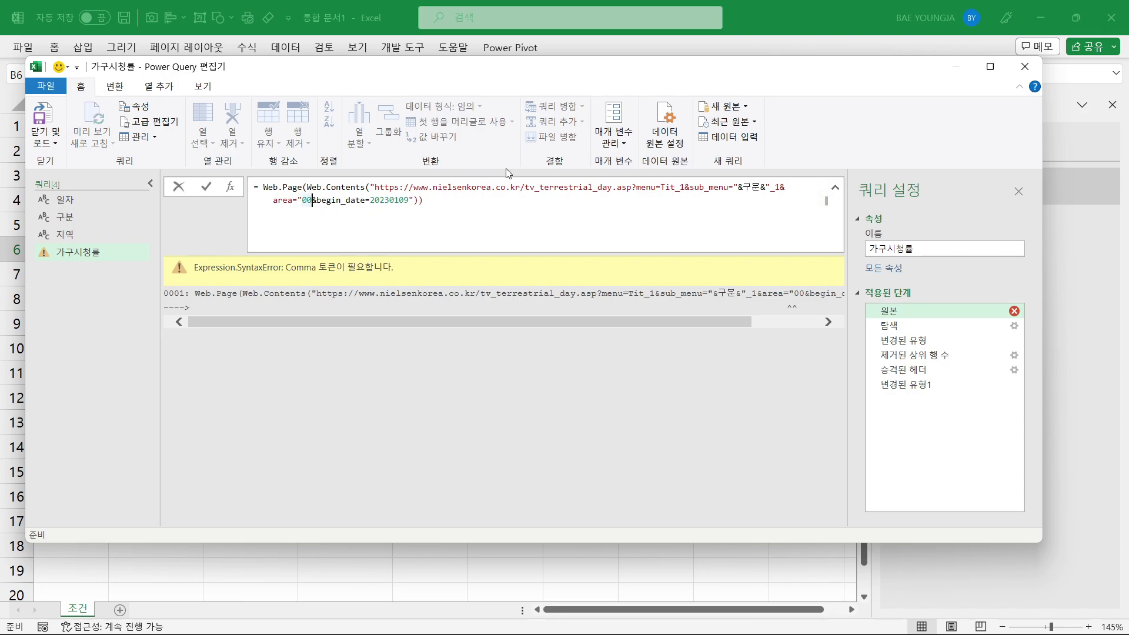
text(")
click(378, 201)
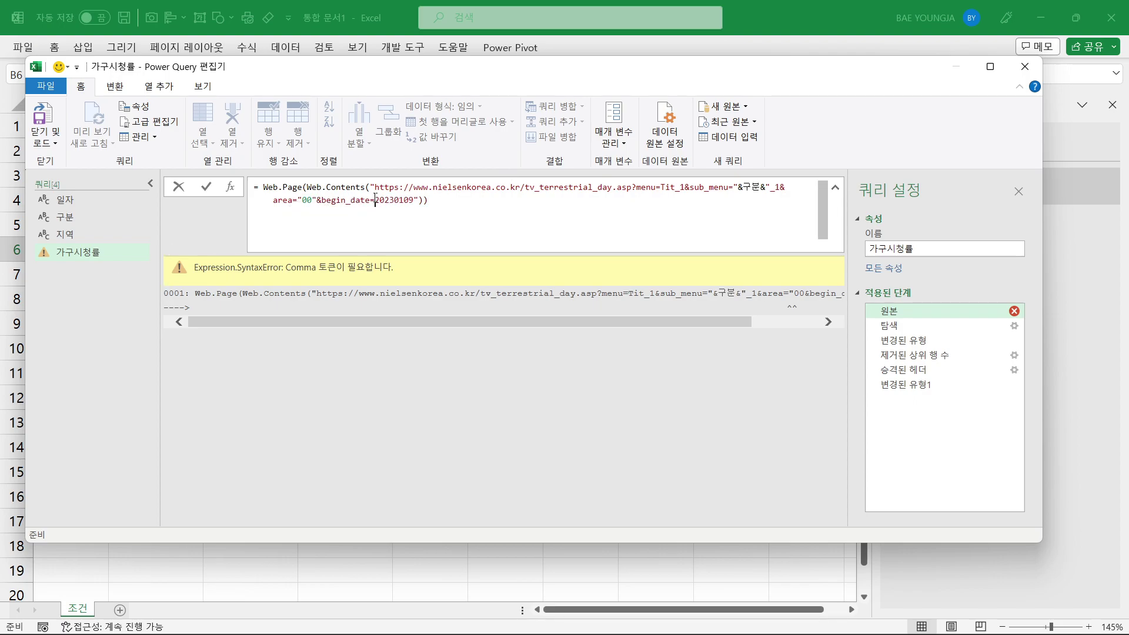
text(")
Replace the area value 00 in the formula with a & operator.
click(312, 201)
key(BackSpace)
key(BackSpace)
text(&)
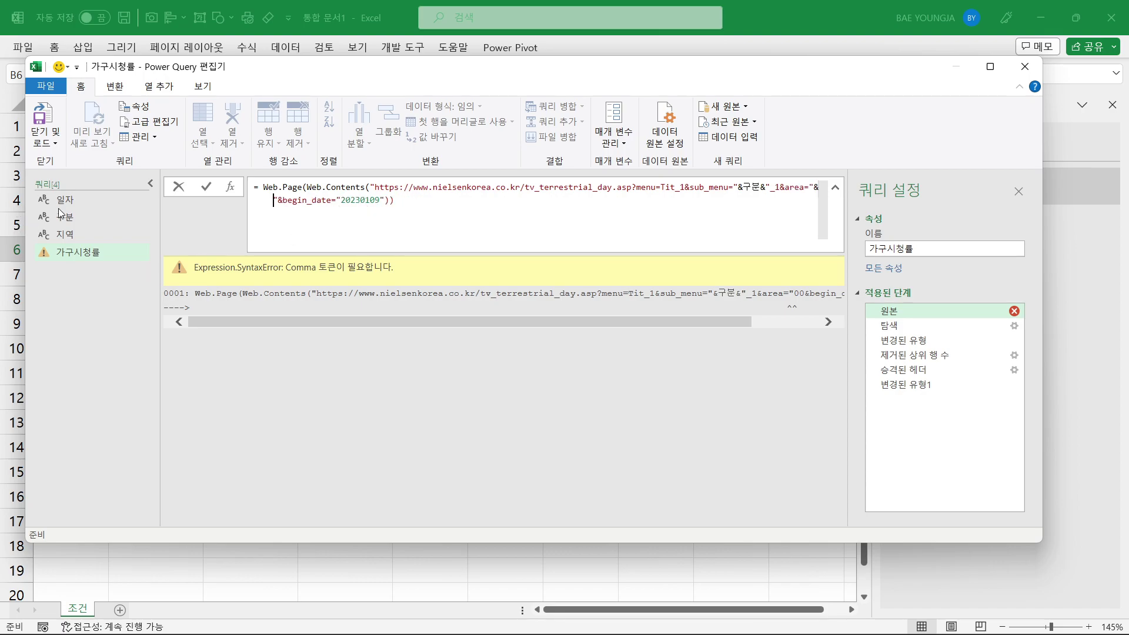
Switch to Notepad, replace 구분 with 지역, copy it and return to the Power Query editor.
mouse_move(759, 615)
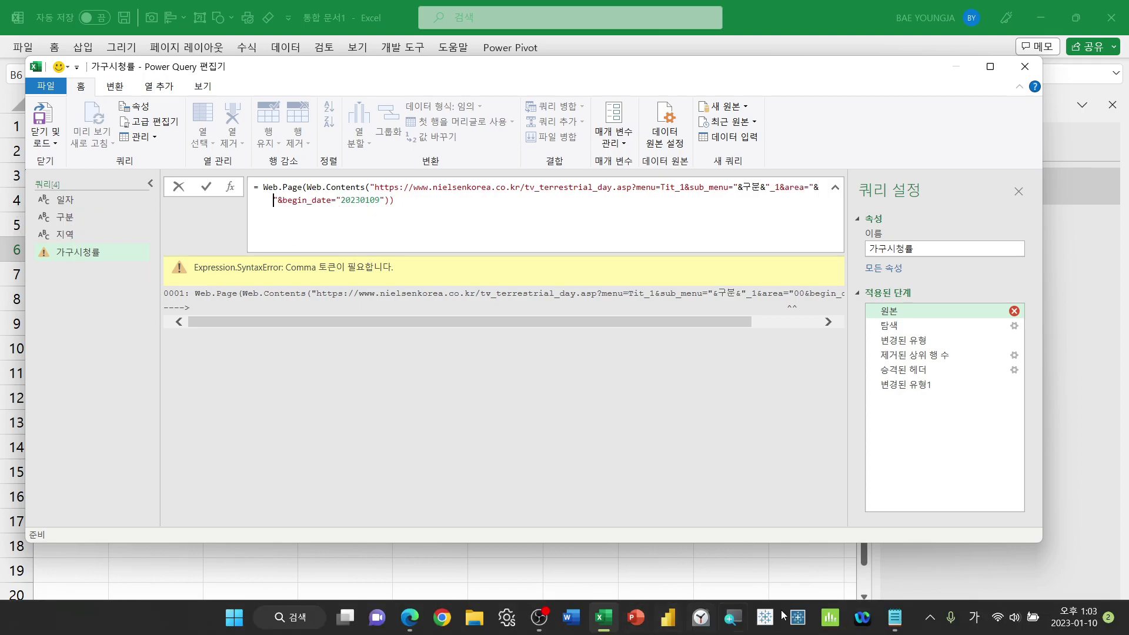
click(894, 617)
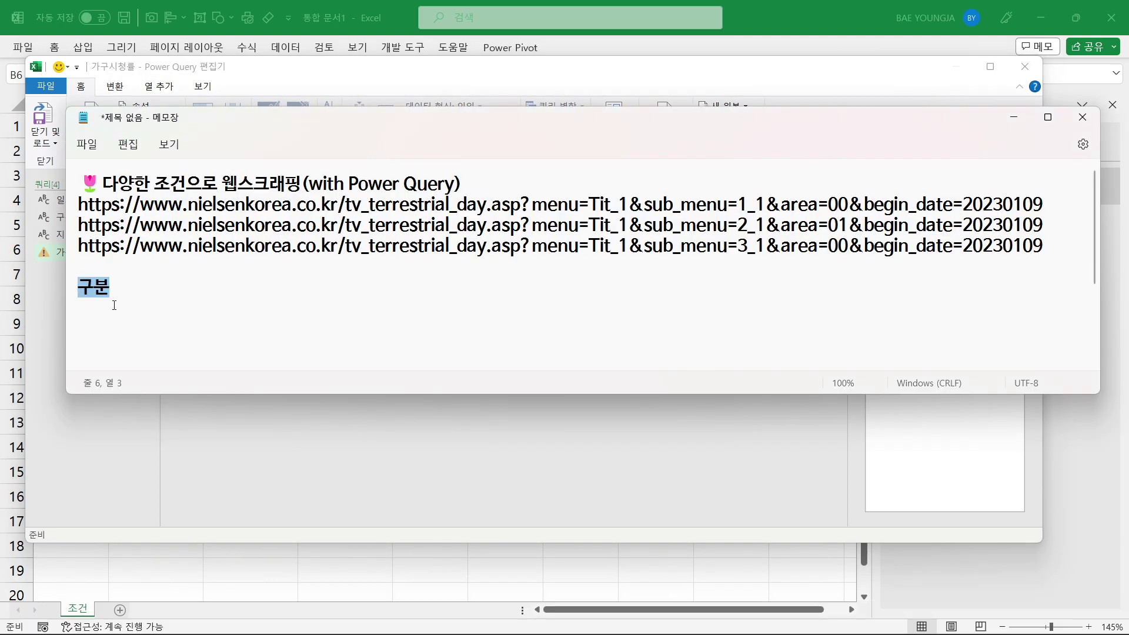
text(지역)
triple_click(61, 282)
click(102, 313)
double_click(82, 288)
click(246, 461)
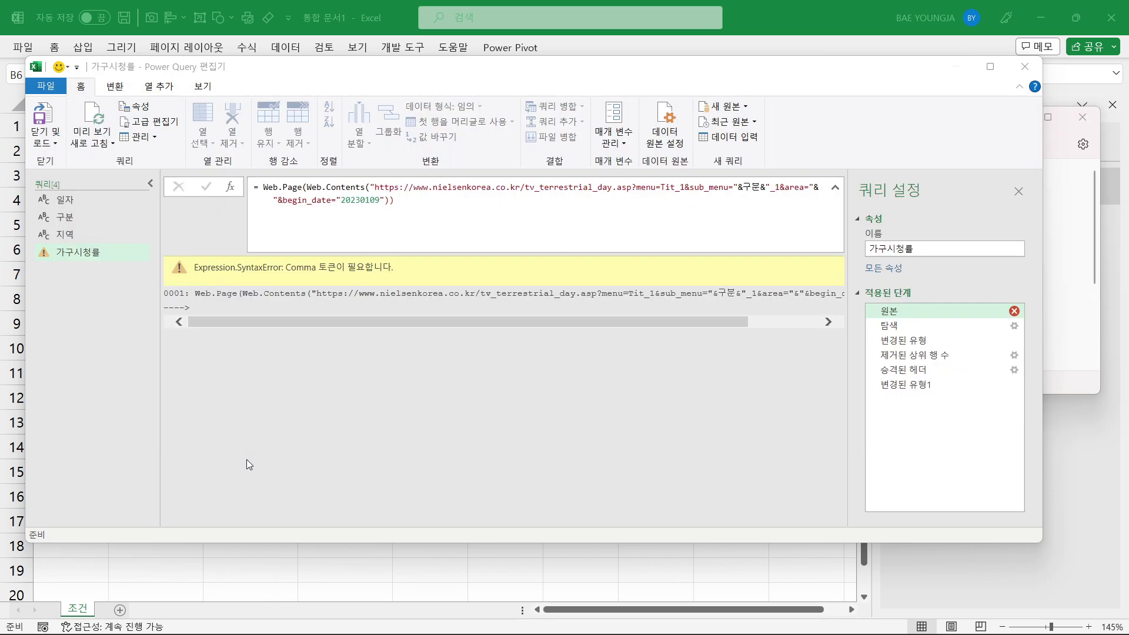
Insert the 지역 query reference after area="& and join it to the &begin_date text with &.
click(818, 188)
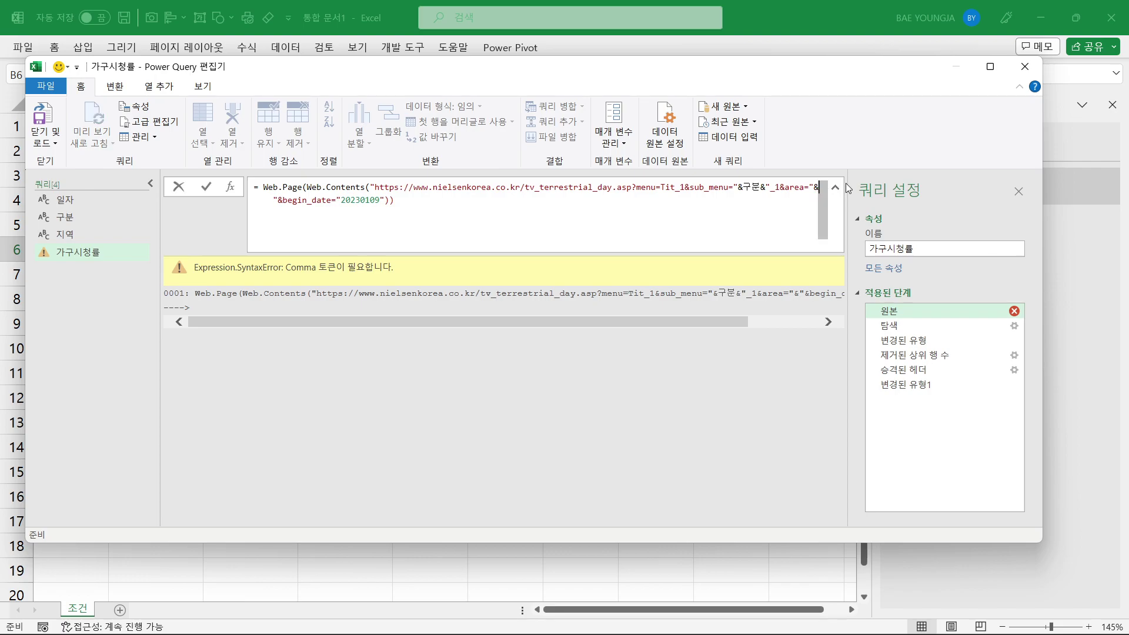
text(지역)
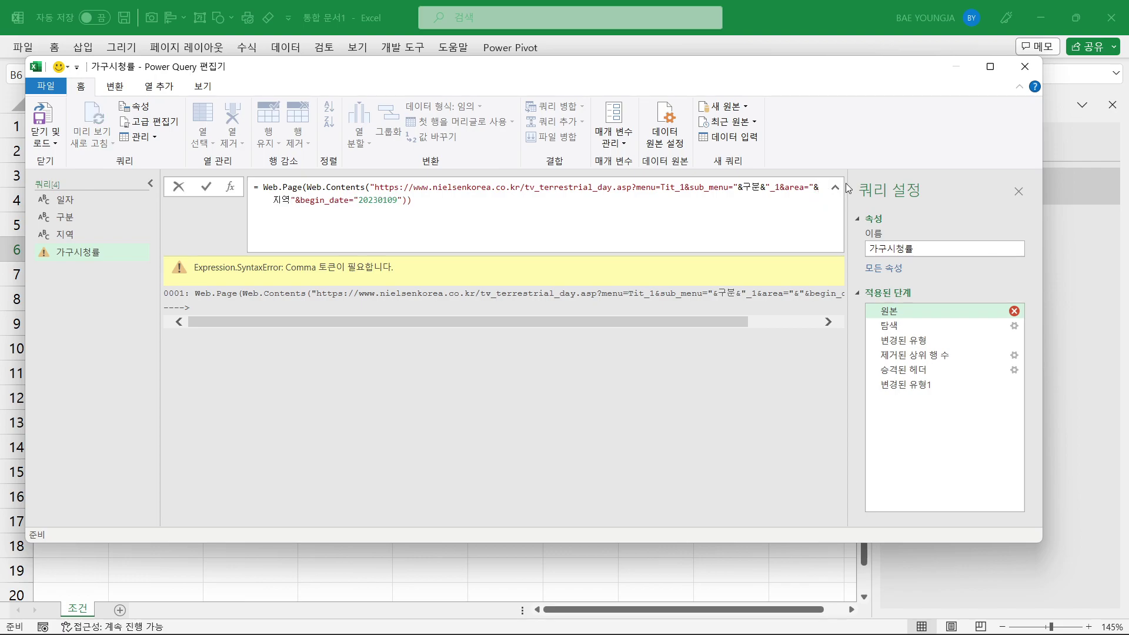
text(&)
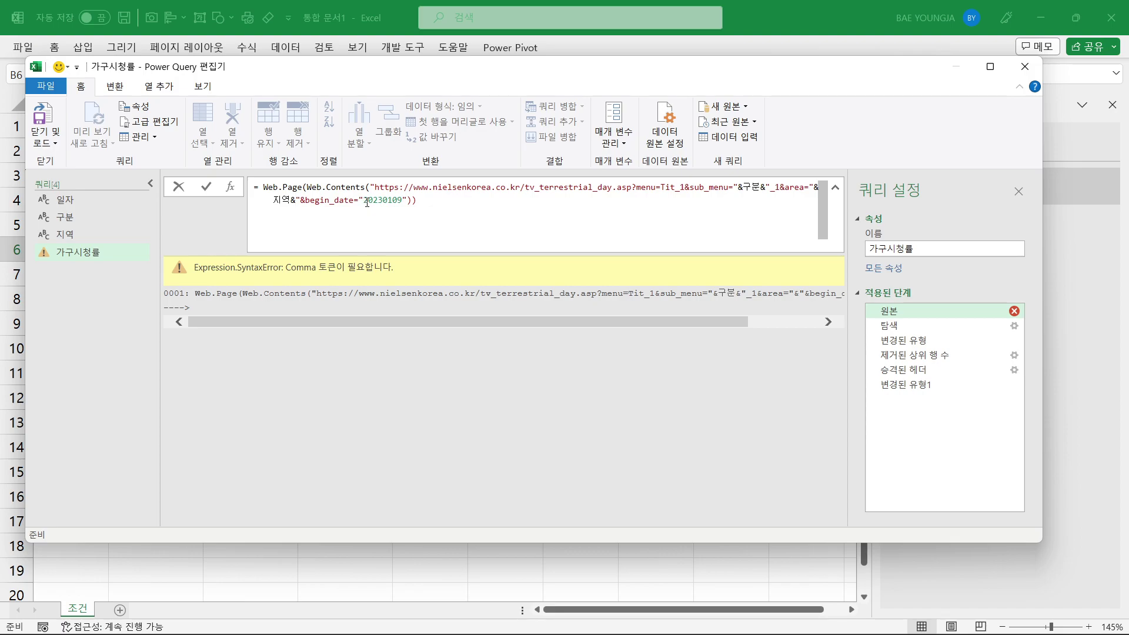
Replace the date value 20230109 after begin_date= in the formula with a & operator.
drag(364, 202, 402, 204)
key(BackSpace)
text(&)
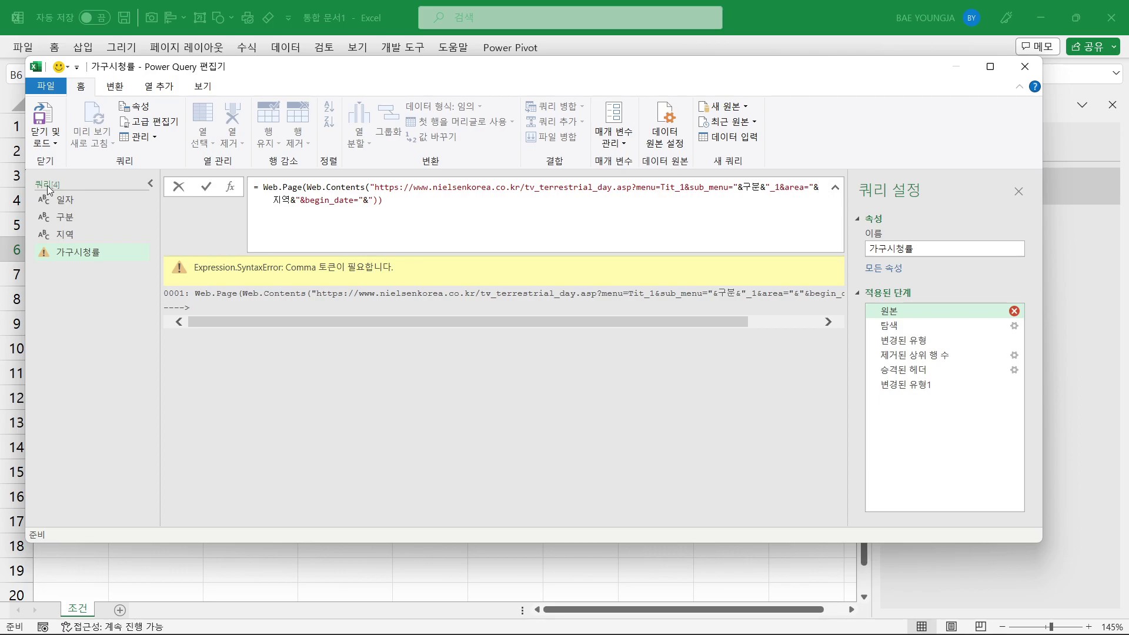
Switch to Notepad, replace 지역 with 일자, copy it and return to the Power Query editor.
key(Escape)
mouse_move(643, 621)
click(895, 616)
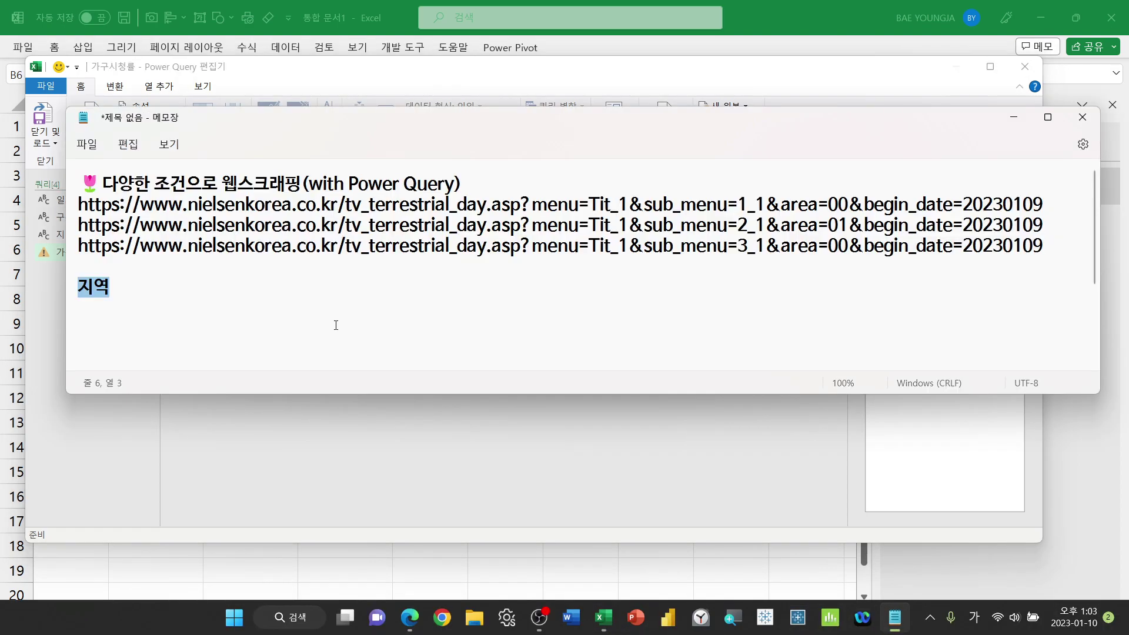
click(110, 290)
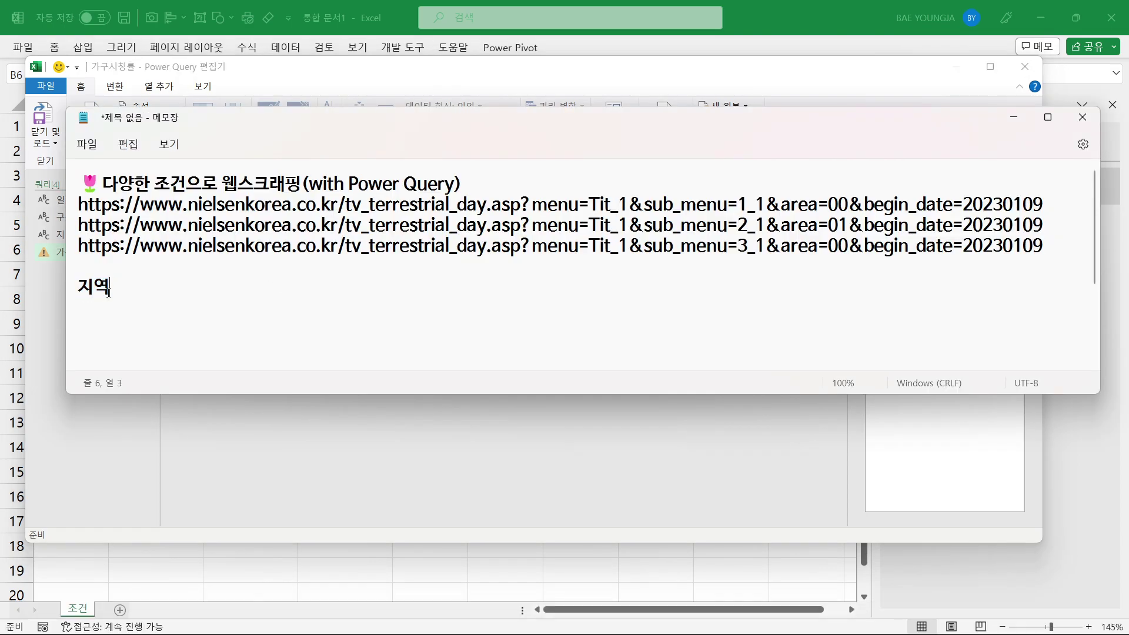
key(BackSpace)
key(BackSpace)
text(일자)
drag(109, 288, 79, 287)
key(ctrl+c)
mouse_move(345, 622)
click(422, 484)
Insert the 일자 query reference after begin_date="& in the source formula and remove the leftover quotation mark.
click(368, 204)
key(ctrl+v)
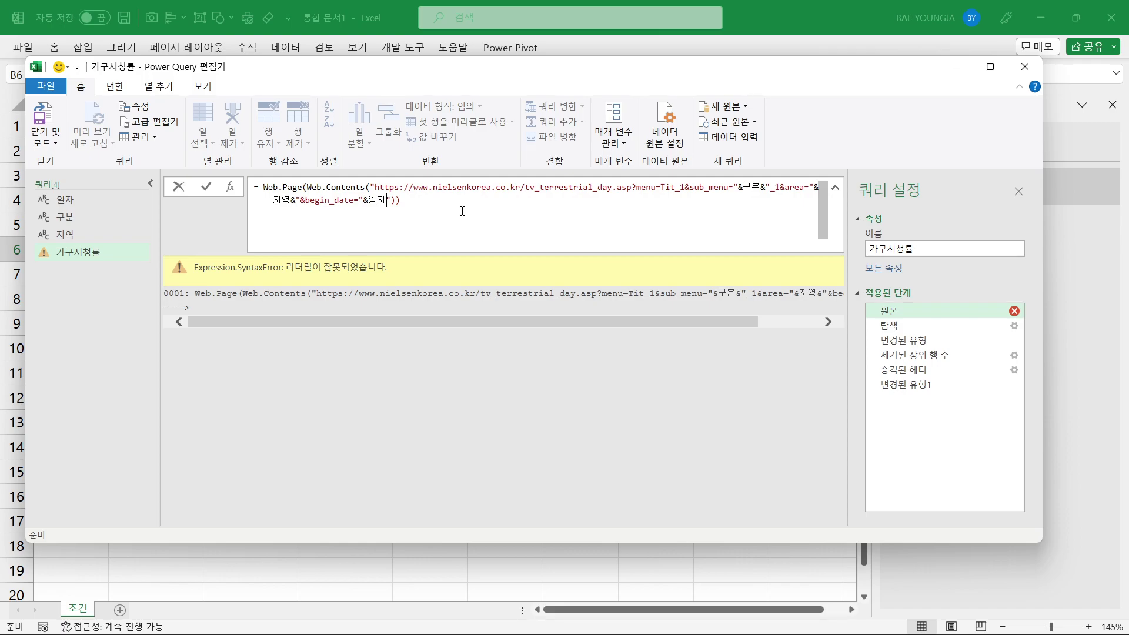
key(Delete)
click(411, 203)
Check the applied steps of the 가구시청률 query through 변경된 유형1, and close and load it to a worksheet.
click(891, 326)
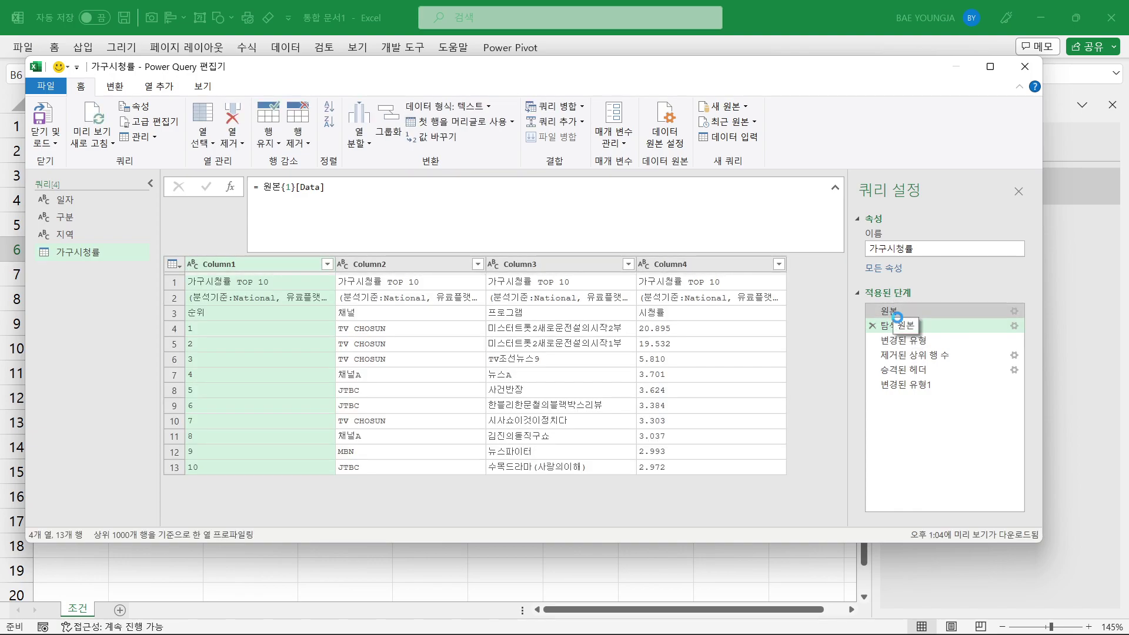
click(895, 312)
click(895, 326)
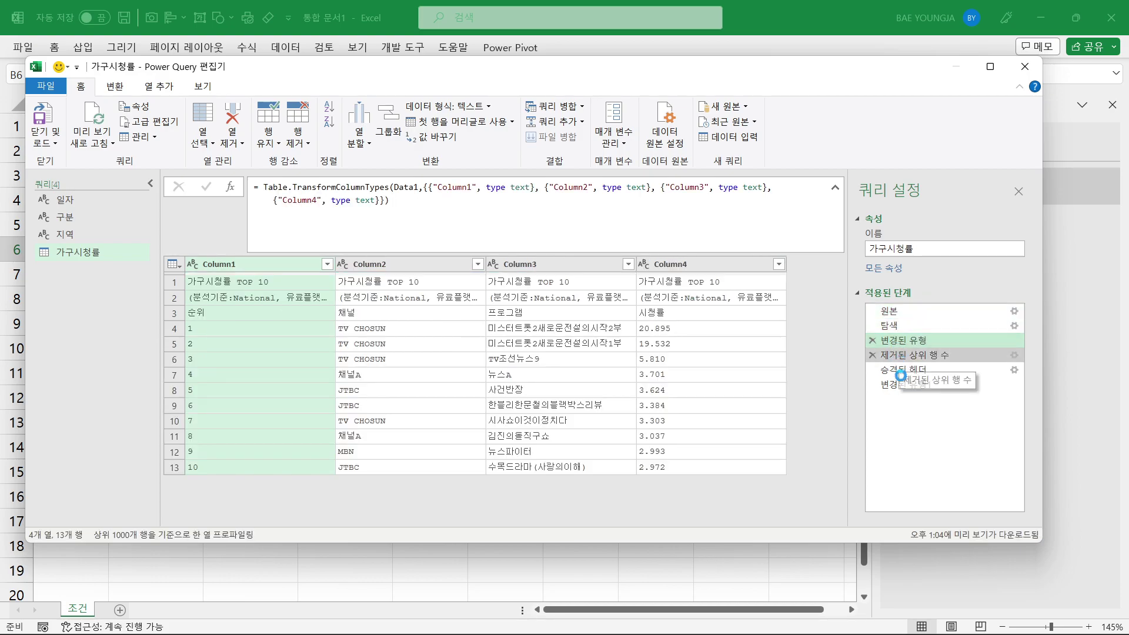
click(899, 358)
click(905, 391)
click(906, 387)
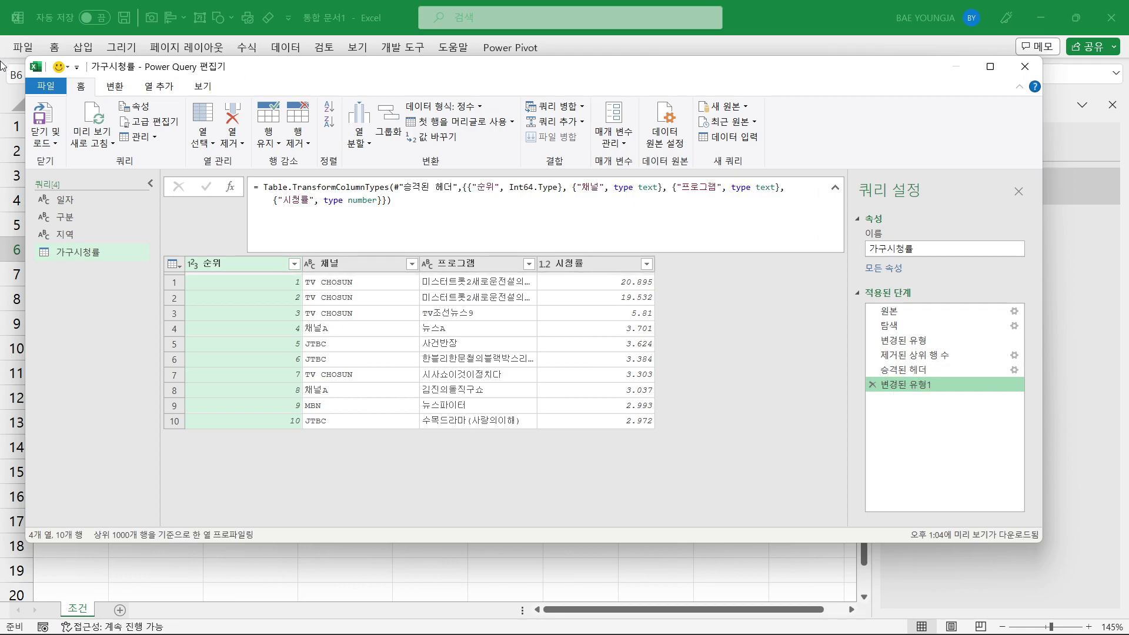
click(56, 143)
click(73, 165)
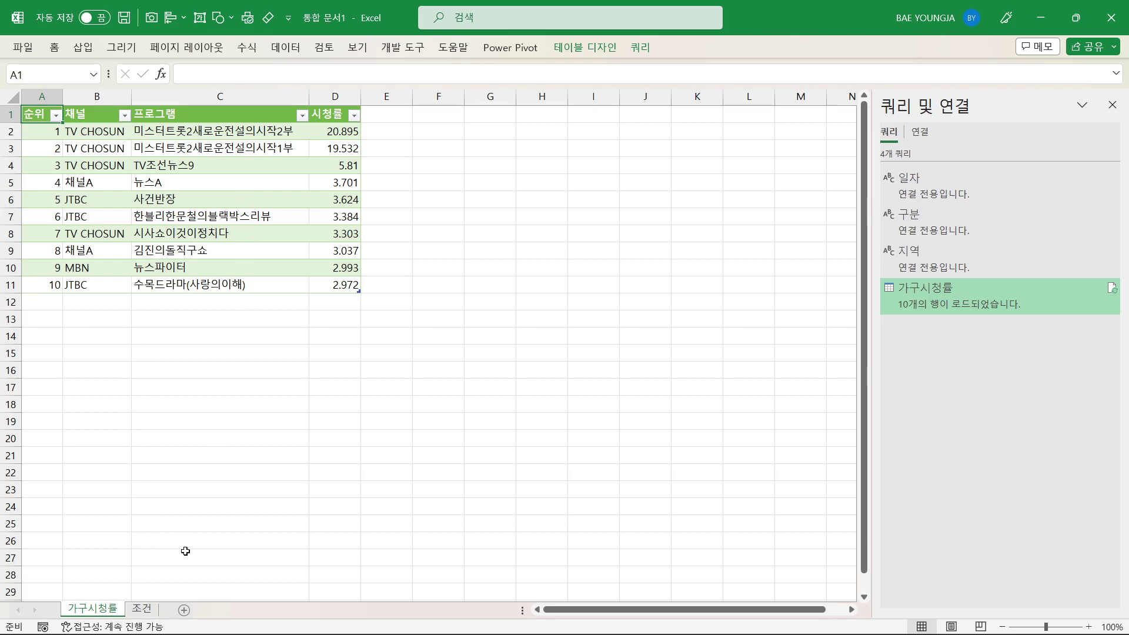
drag(203, 592, 243, 618)
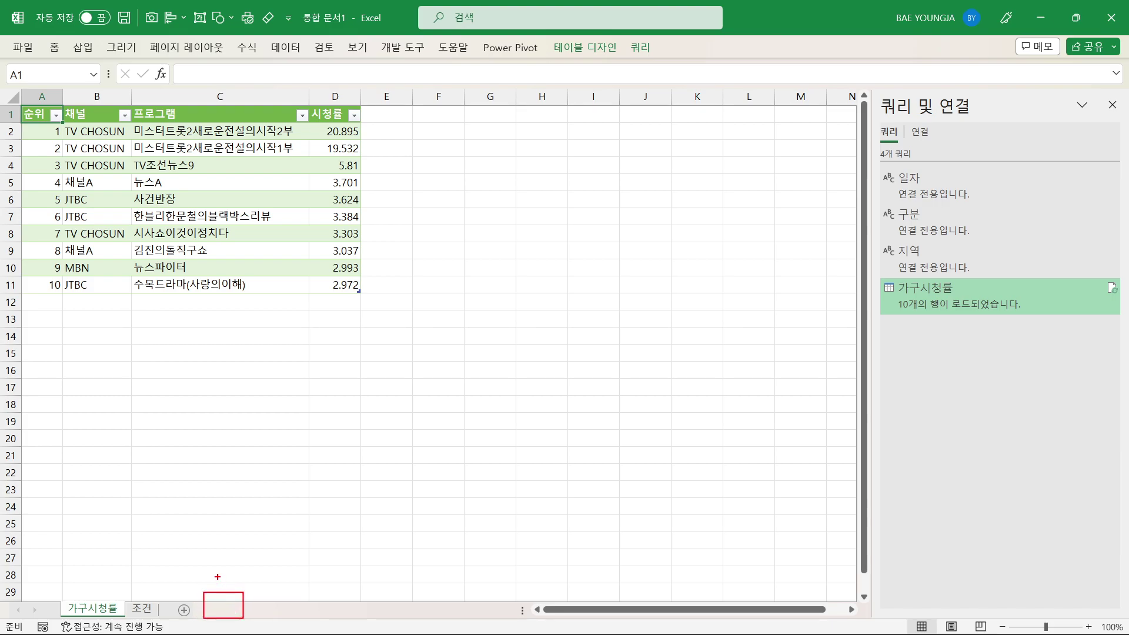
key(Escape)
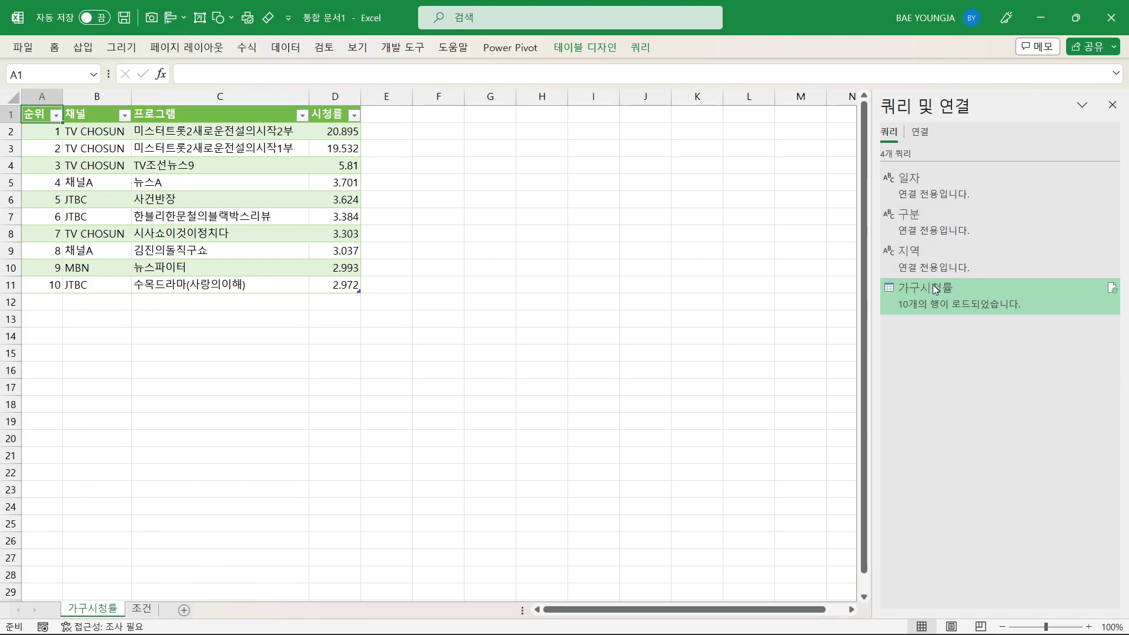
mouse_move(929, 305)
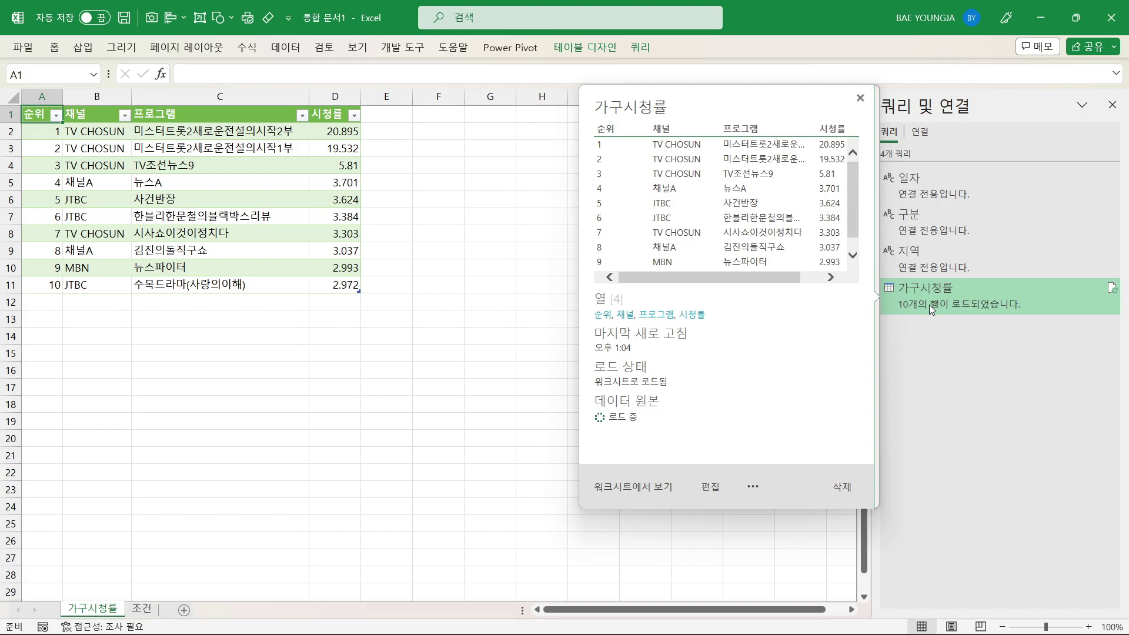
key(ctrl+2)
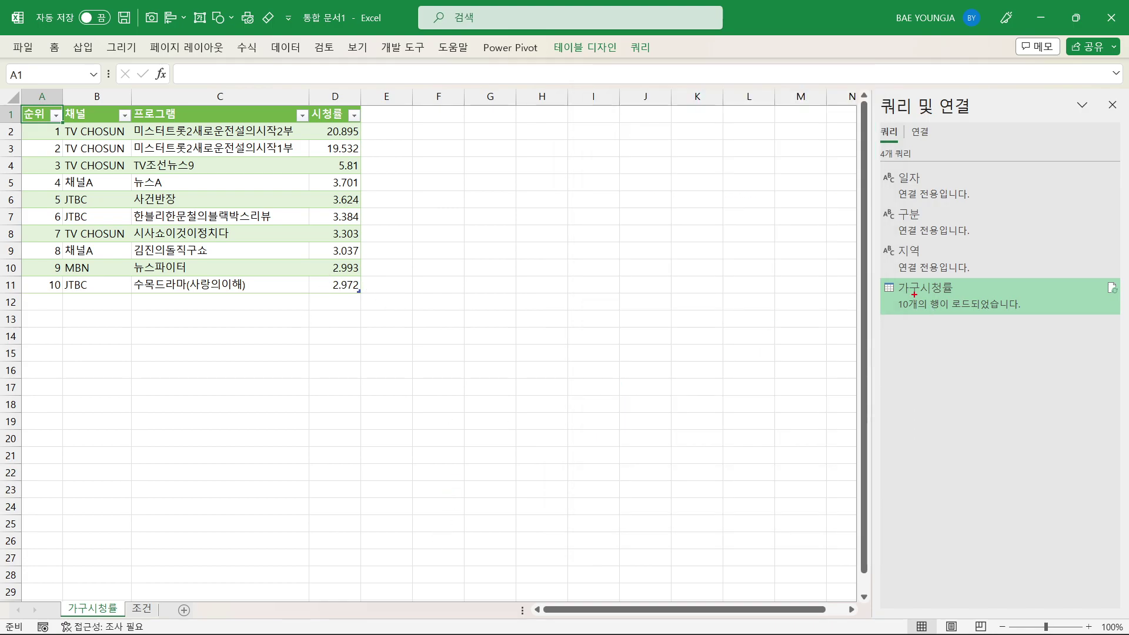
mouse_move(874, 278)
mouse_down()
mouse_move(947, 310)
mouse_move(1127, 325)
mouse_up()
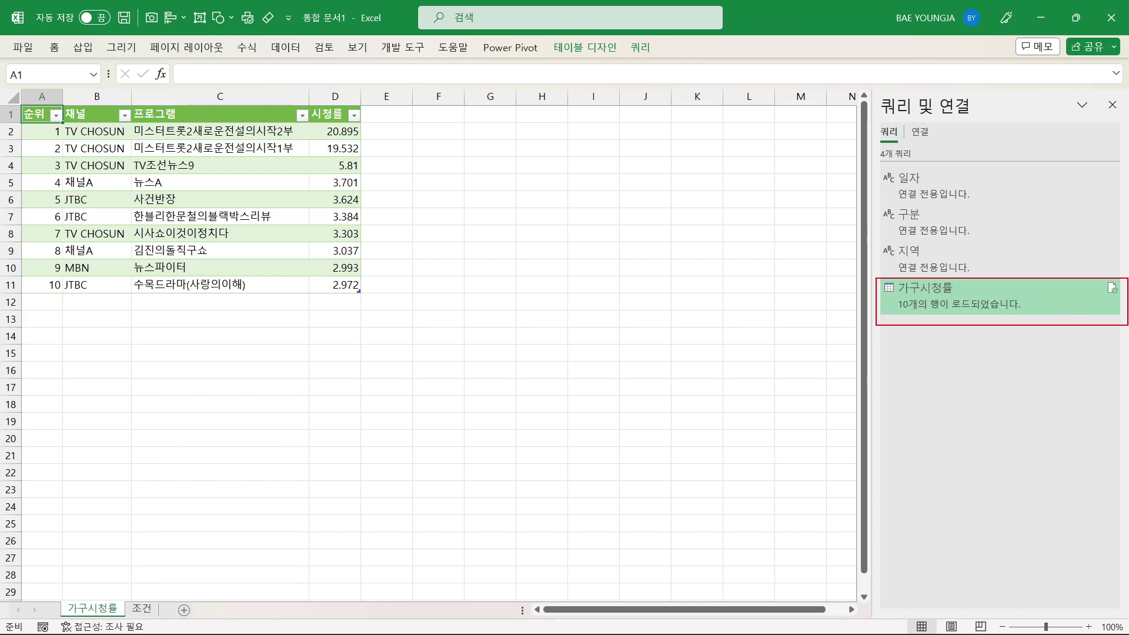
mouse_move(1043, 272)
mouse_down()
mouse_move(1050, 300)
mouse_move(1066, 259)
mouse_up()
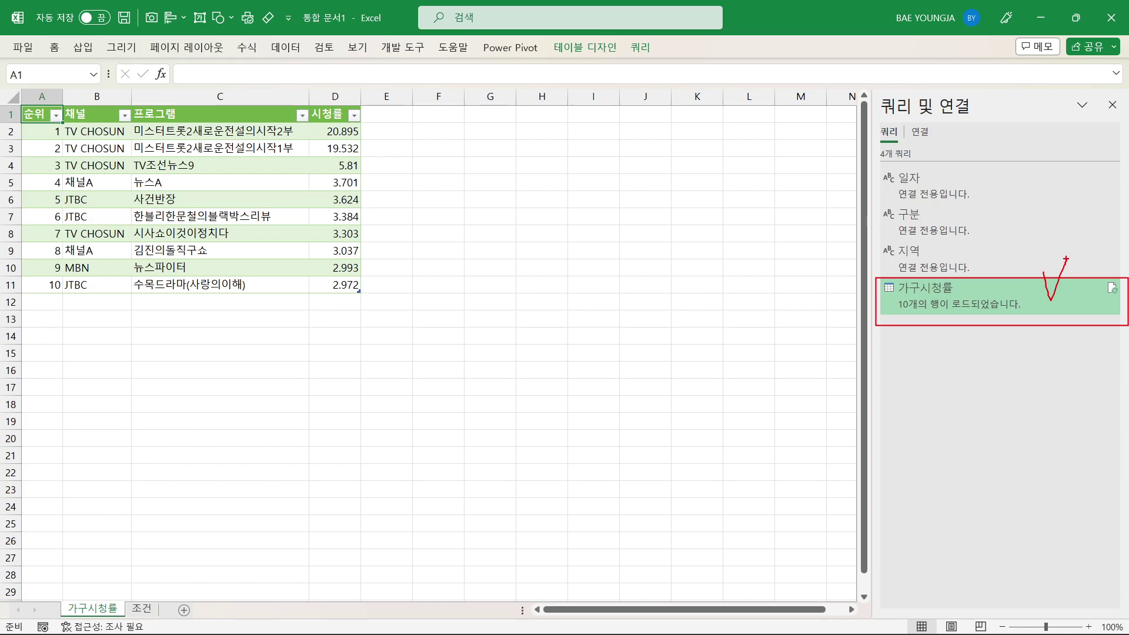
key(Escape)
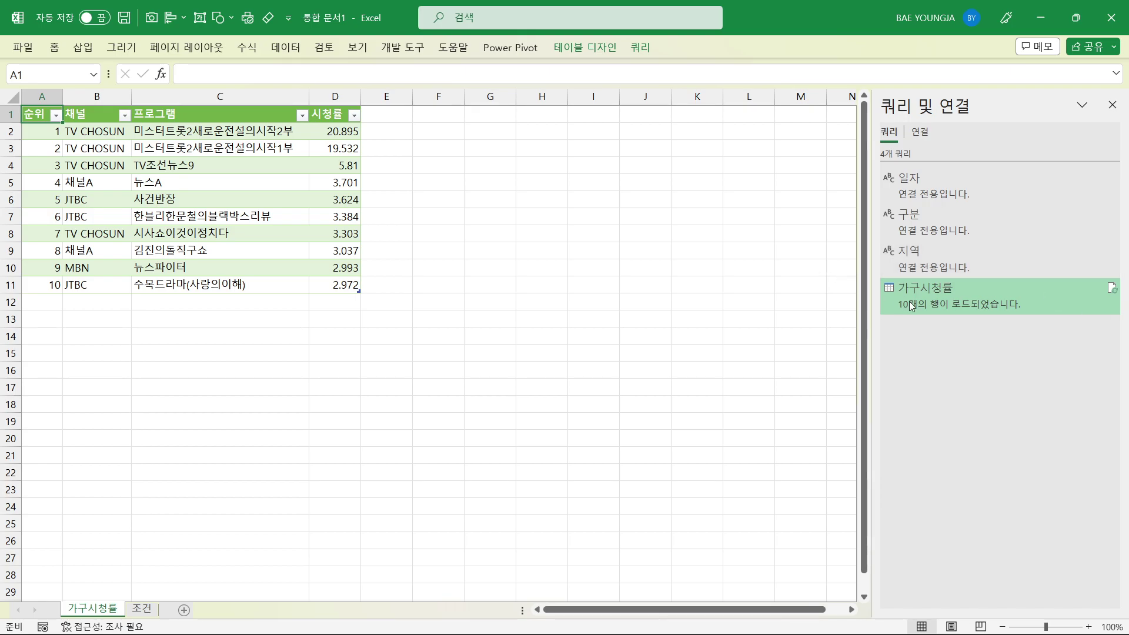
mouse_move(914, 306)
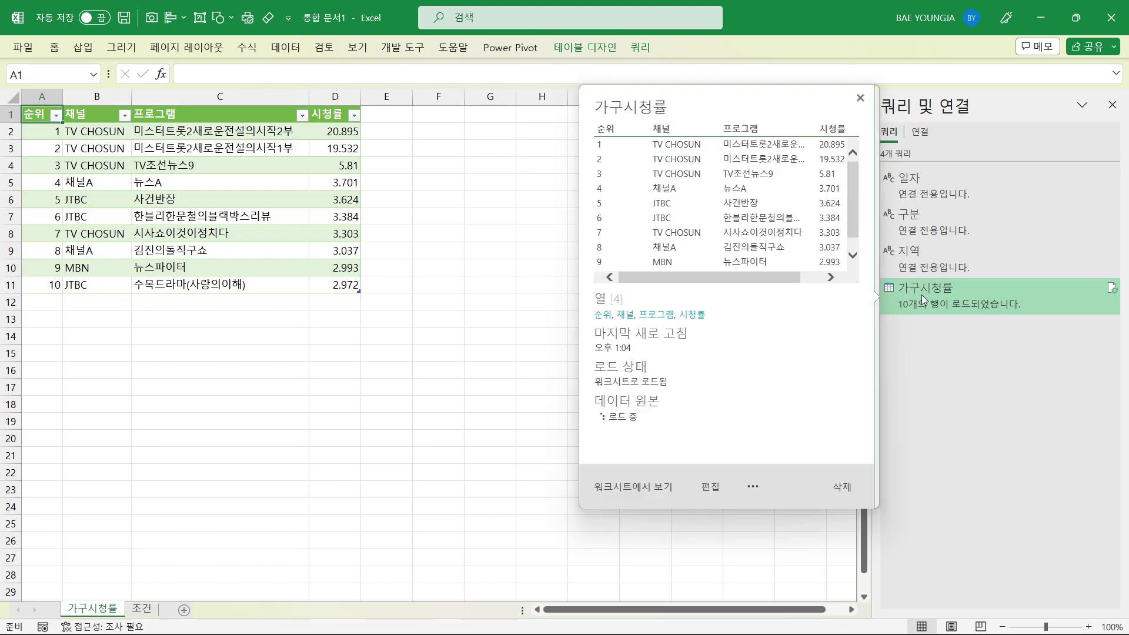
Create a reference of the 가구시청률 query and rename it 시청자수.
right_click(922, 296)
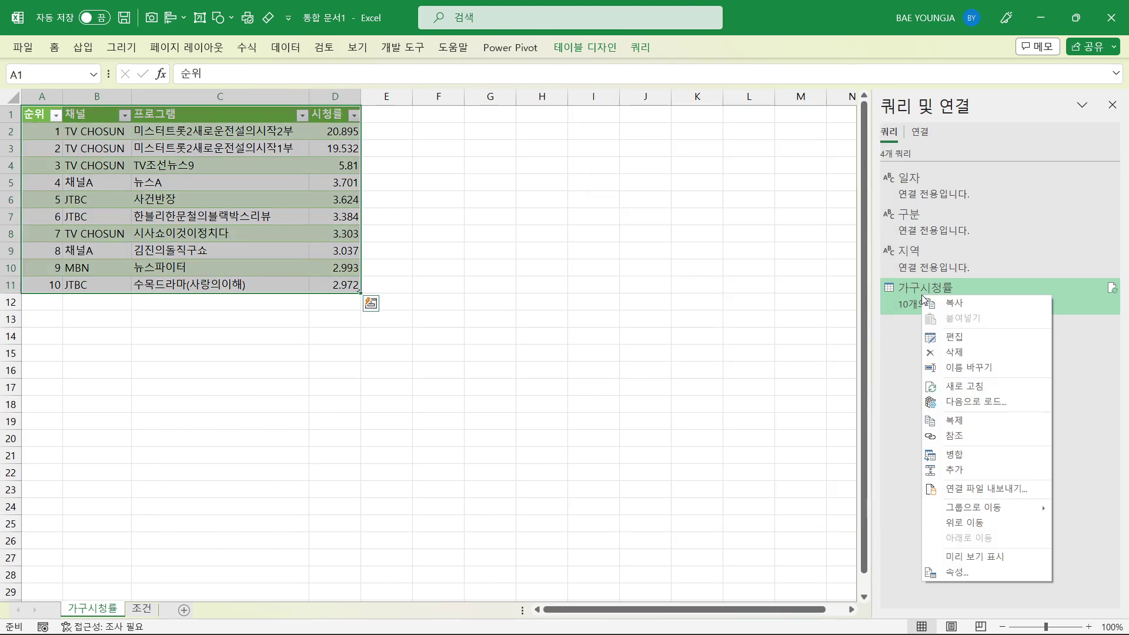
click(980, 440)
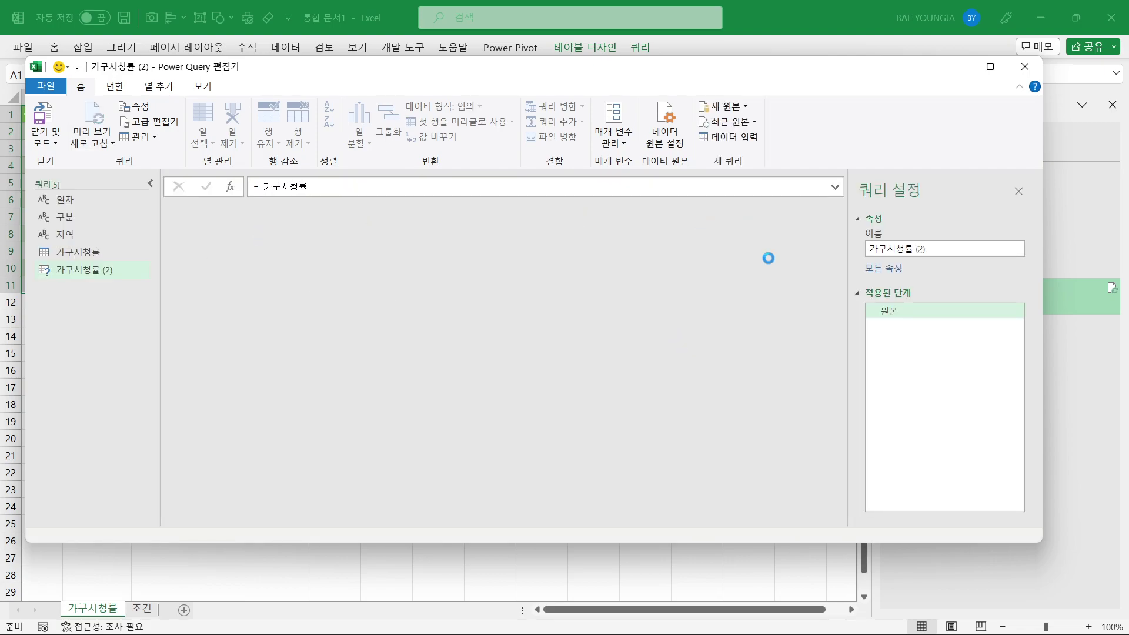
click(945, 248)
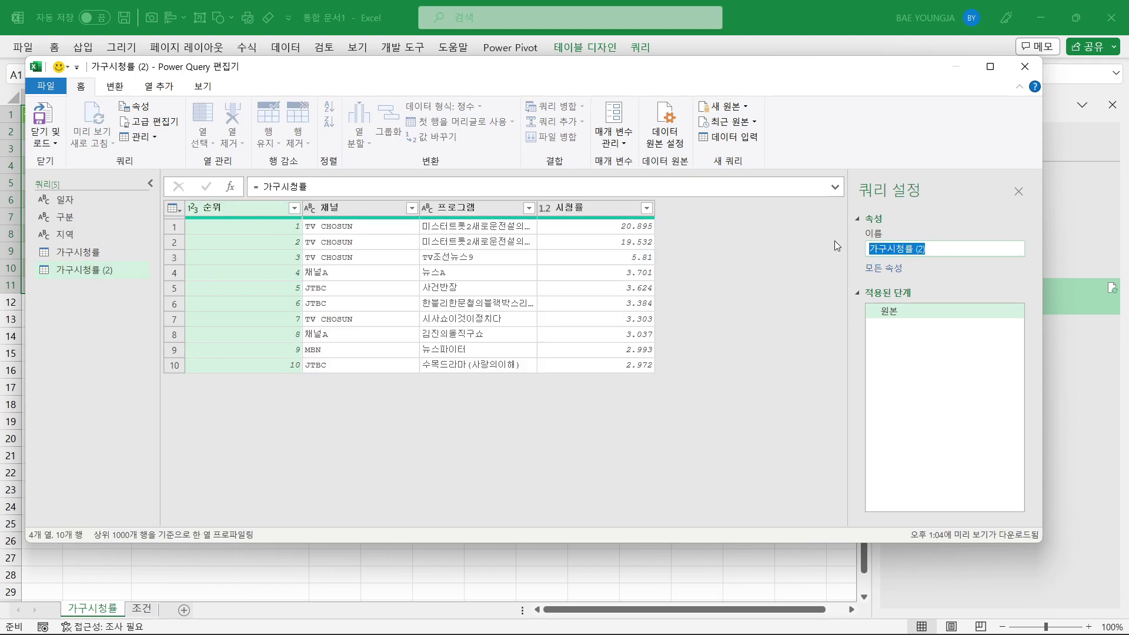
text(시청자수)
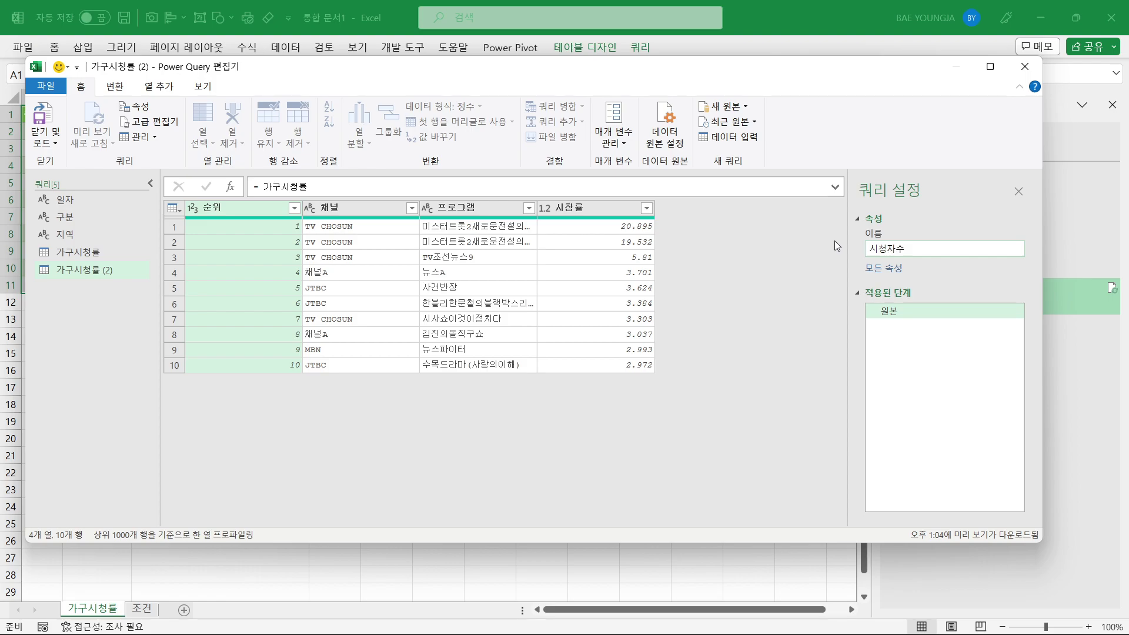
key(Return)
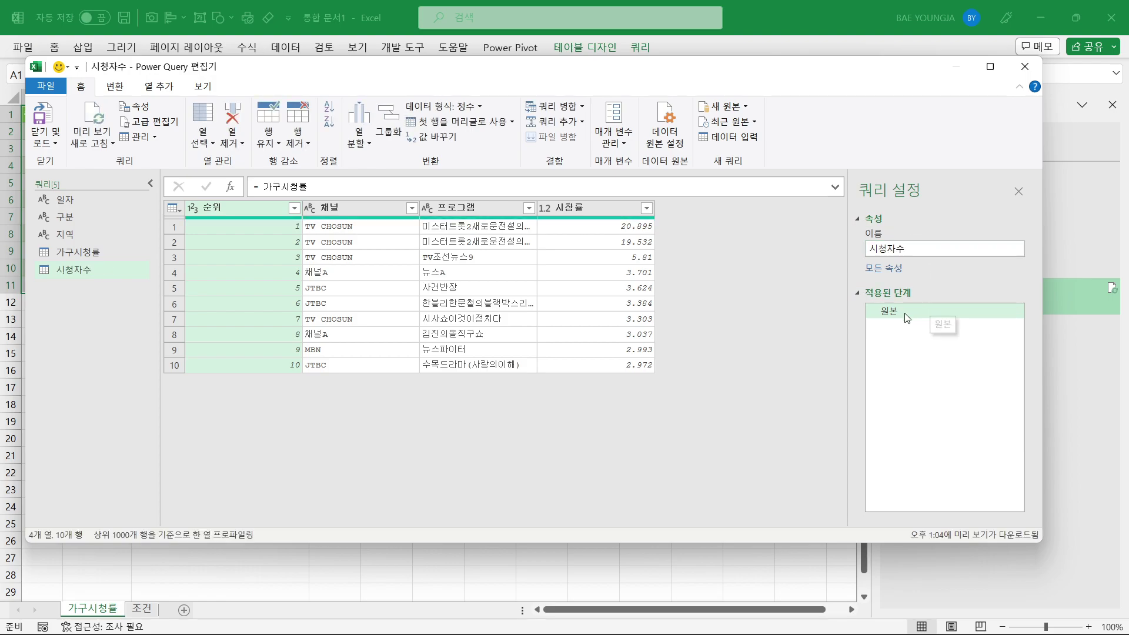
Delete the 시청자수 reference query and close the Power Query editor.
click(901, 311)
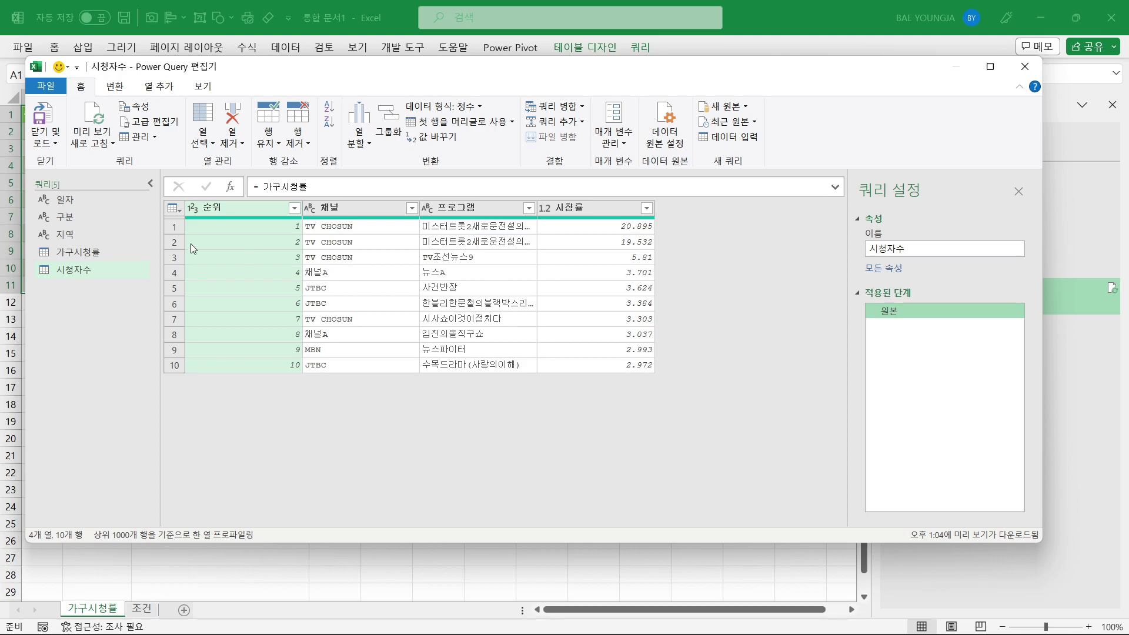
right_click(72, 271)
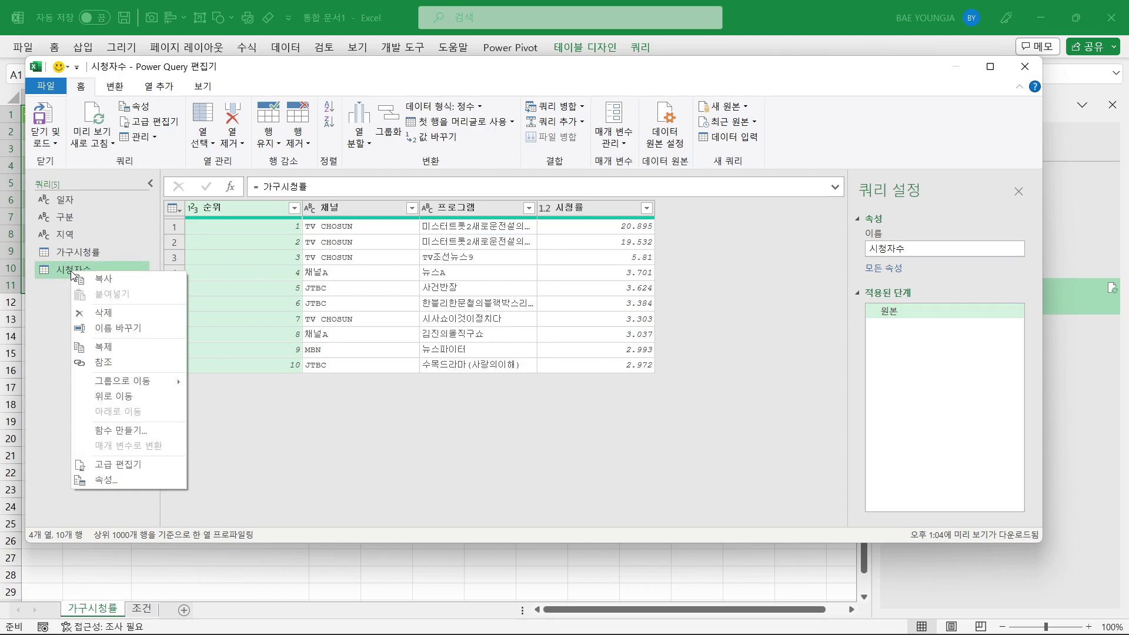
click(103, 313)
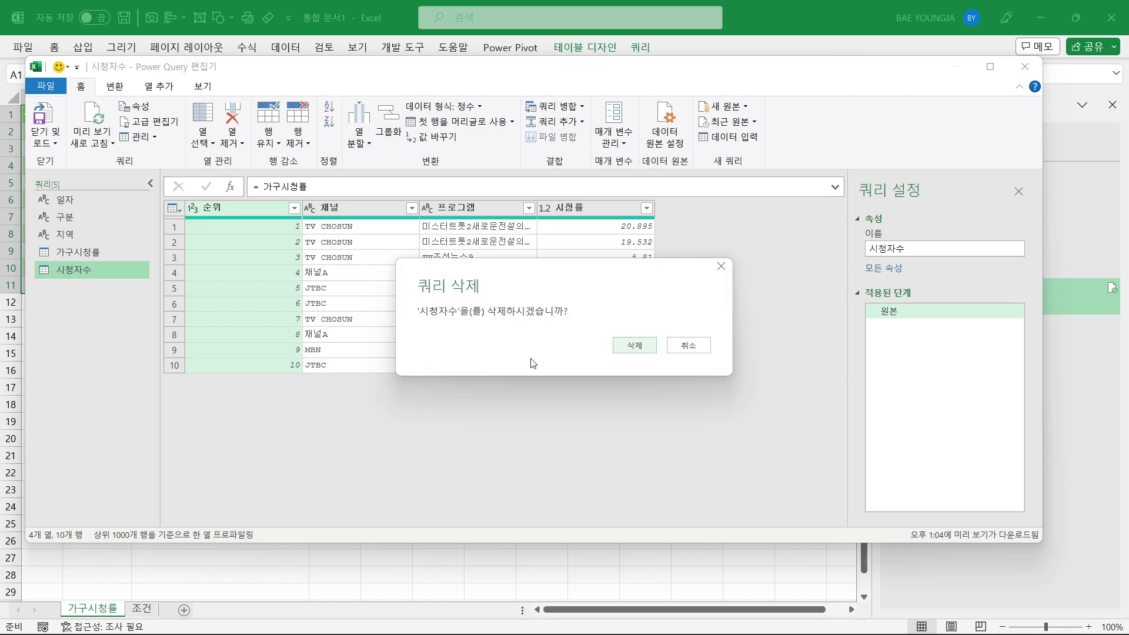
click(637, 344)
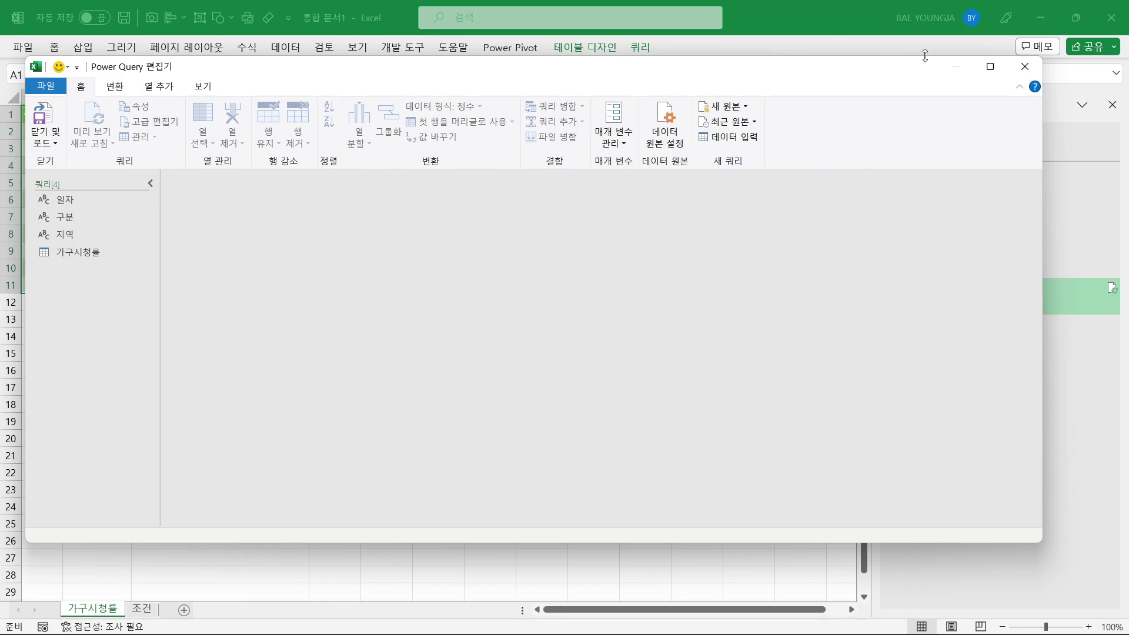
click(1034, 70)
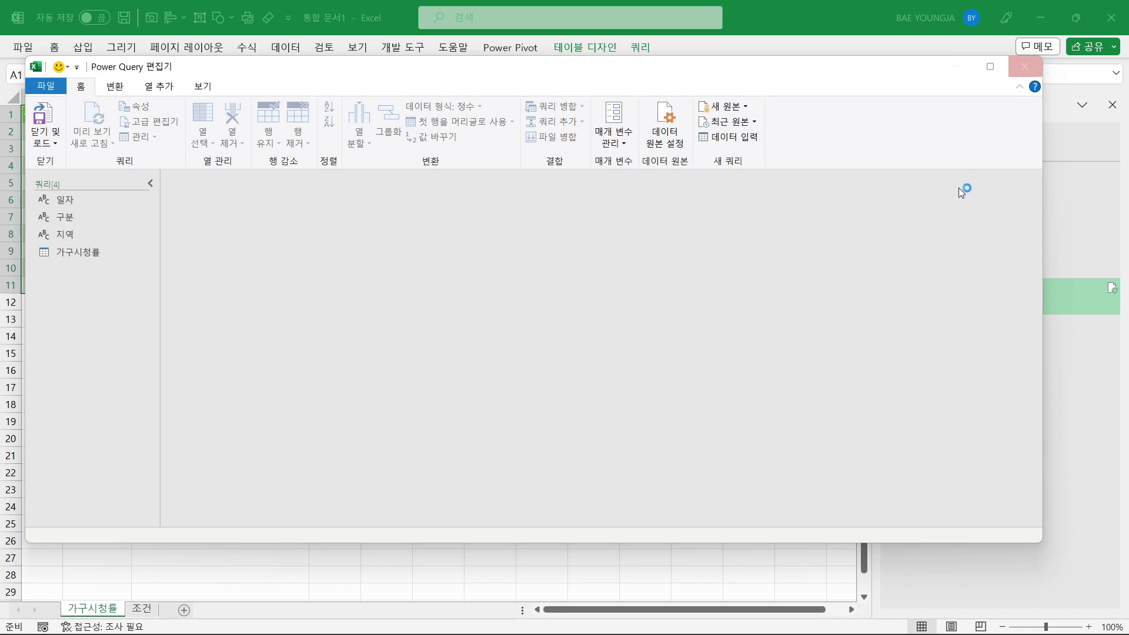
click(632, 343)
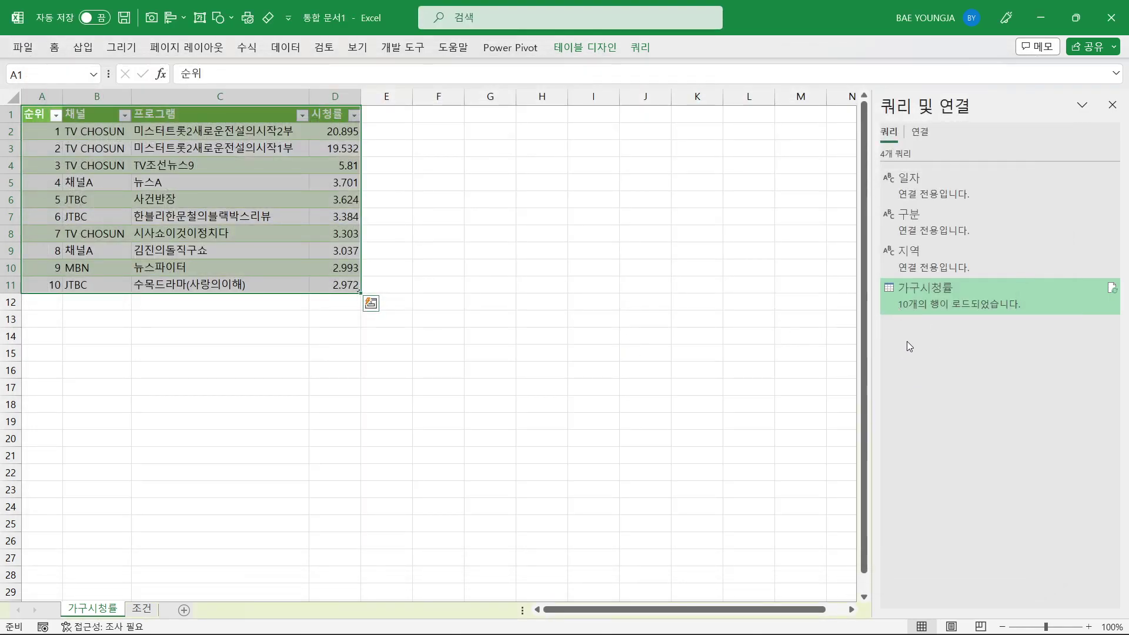
right_click(918, 297)
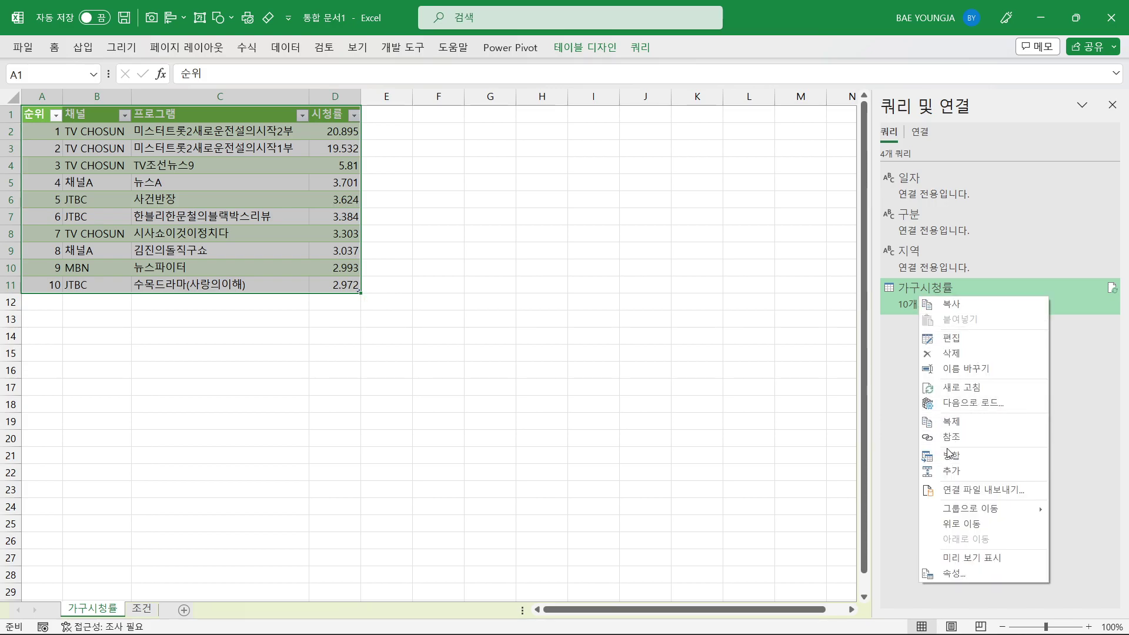
drag(921, 413, 968, 449)
drag(904, 288, 955, 316)
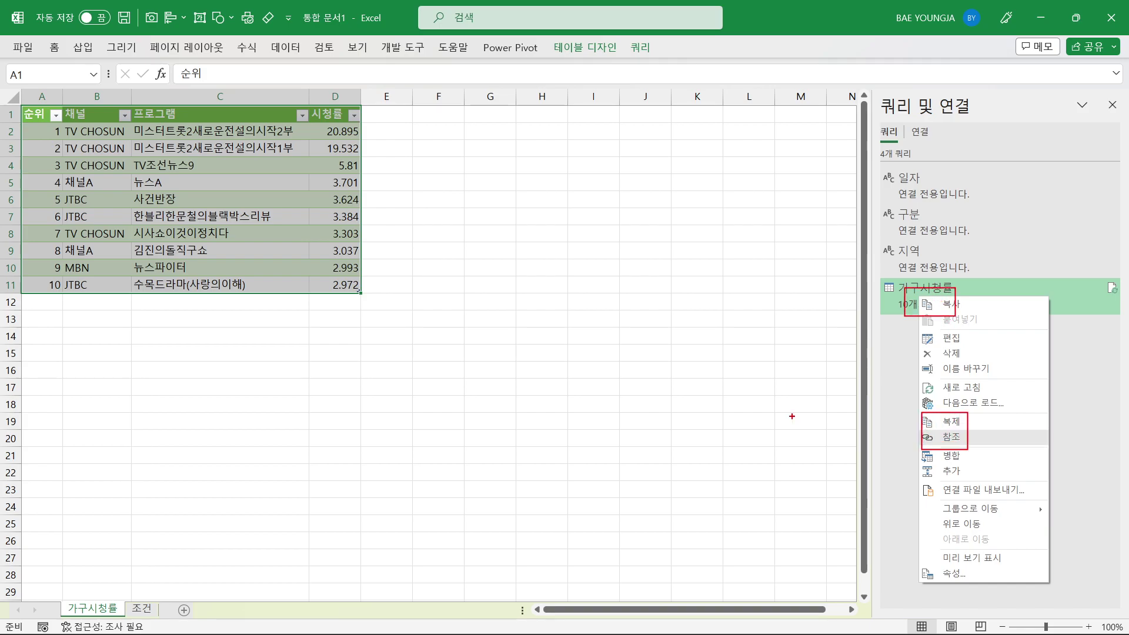
key(Escape)
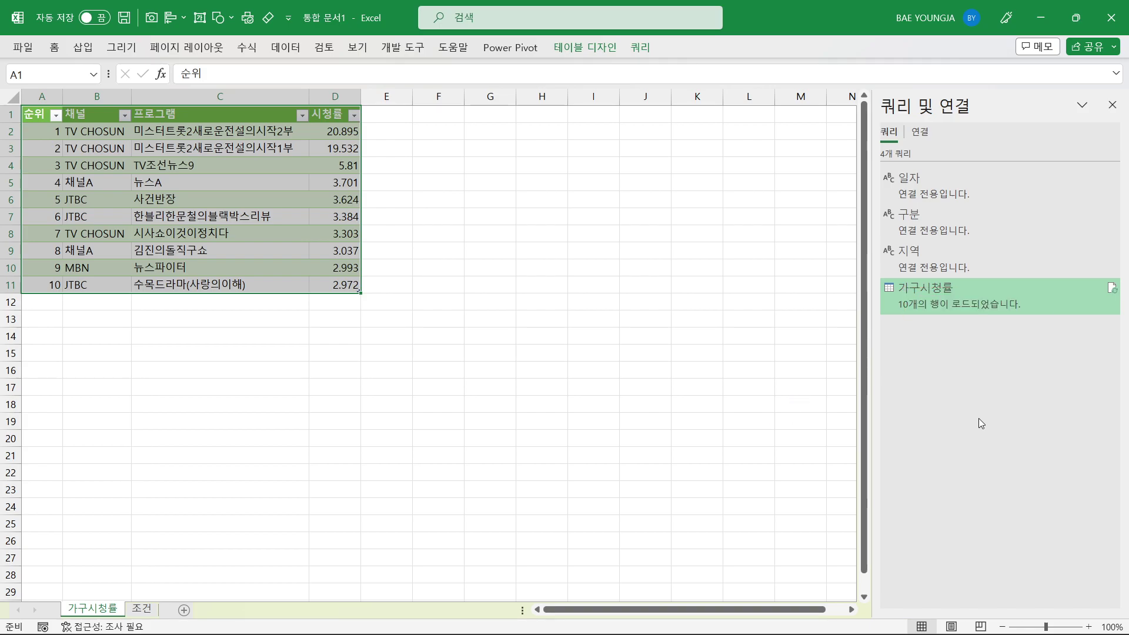
Duplicate the 가구시청률 query and rename the copy 시청자수.
right_click(941, 290)
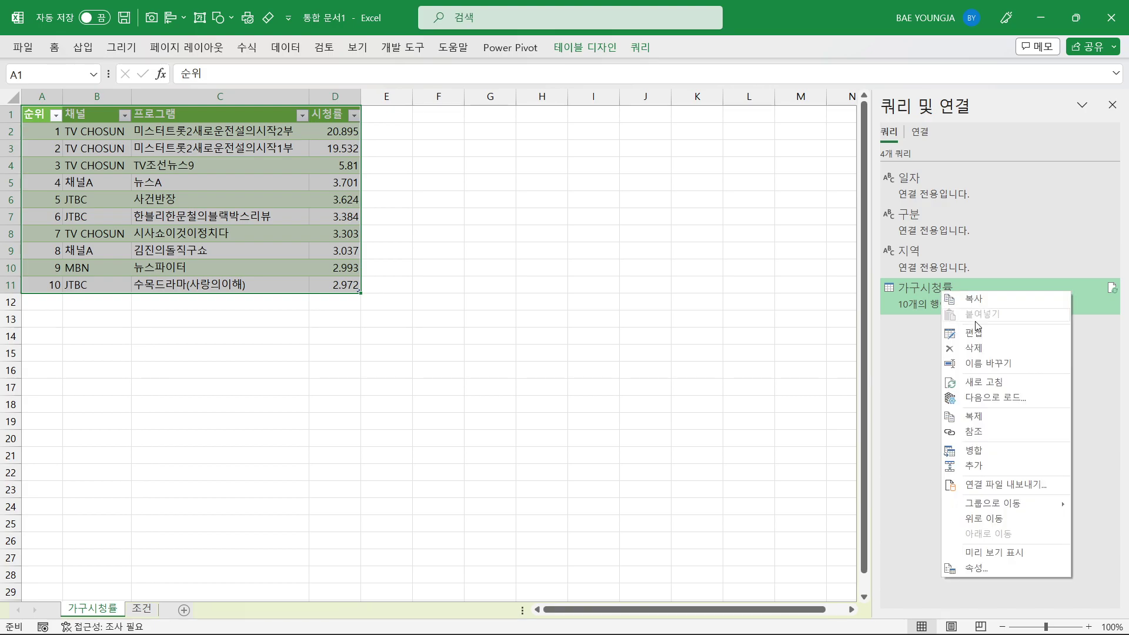
click(980, 417)
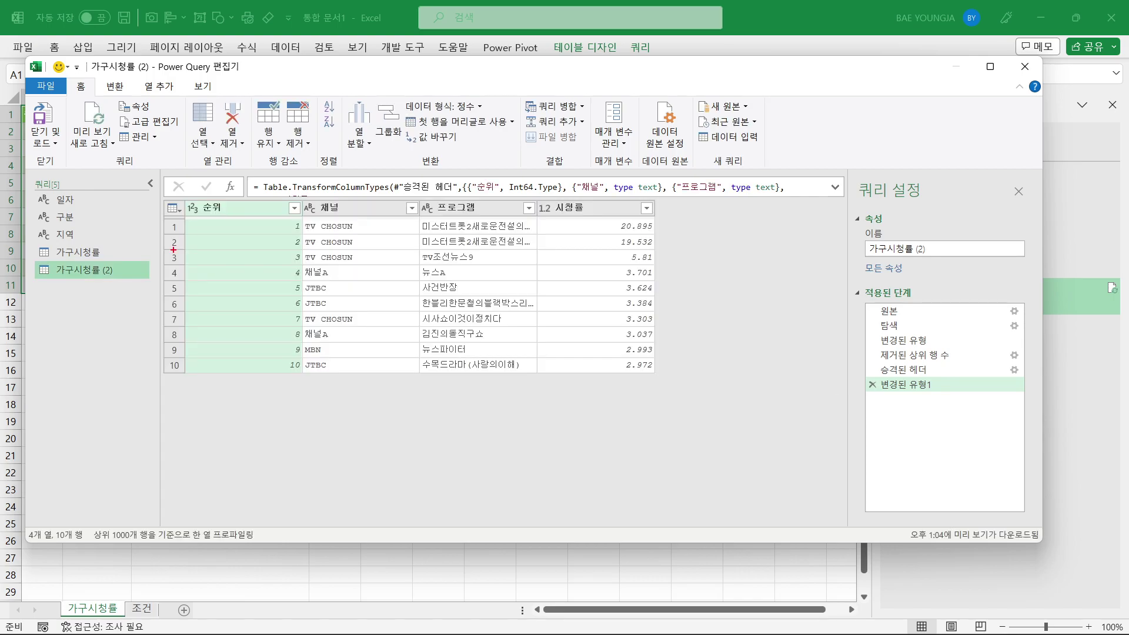
drag(53, 244, 124, 284)
drag(869, 303, 1019, 393)
click(937, 249)
key(ctrl+a)
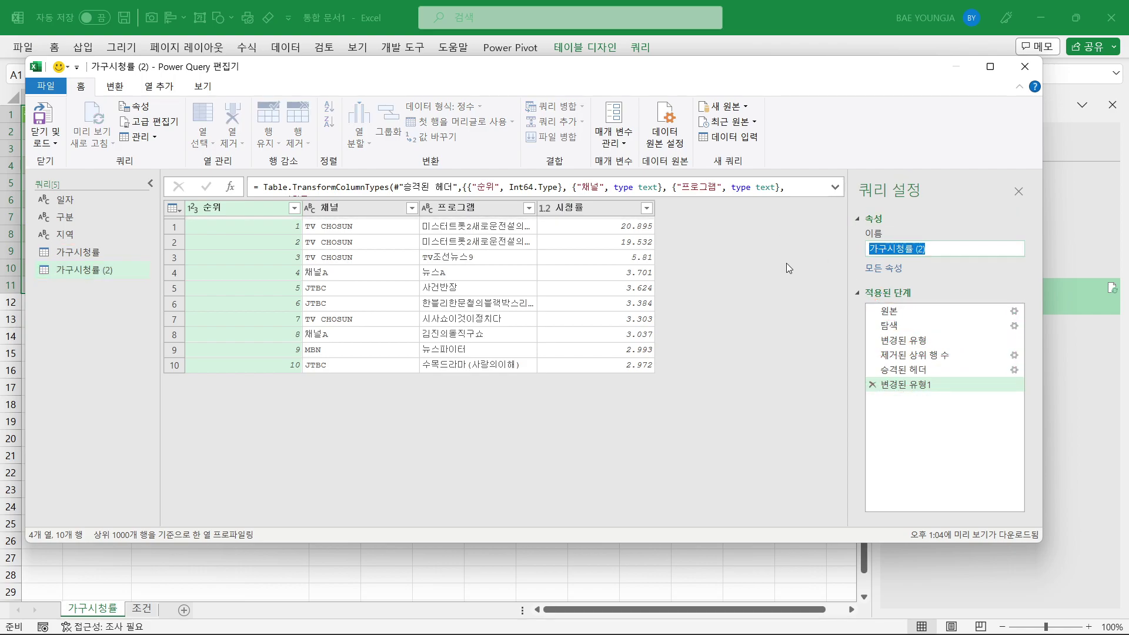
text(싳청자수)
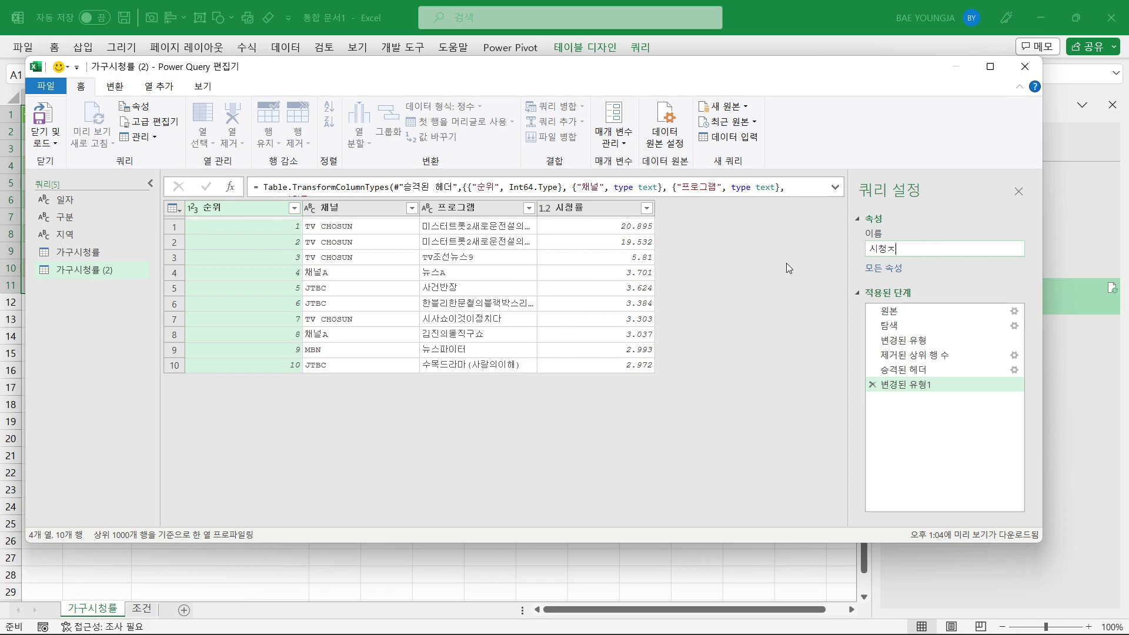
key(Return)
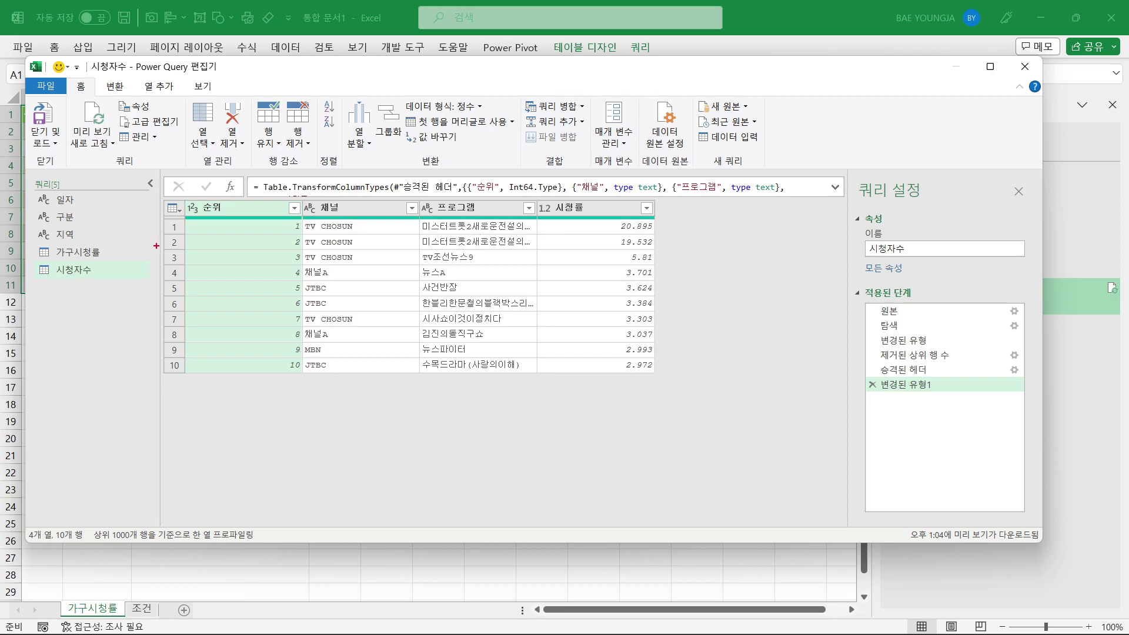
drag(177, 195, 540, 365)
mouse_move(49, 243)
mouse_down()
mouse_move(104, 263)
mouse_move(141, 251)
mouse_move(134, 265)
mouse_up()
drag(50, 264, 104, 286)
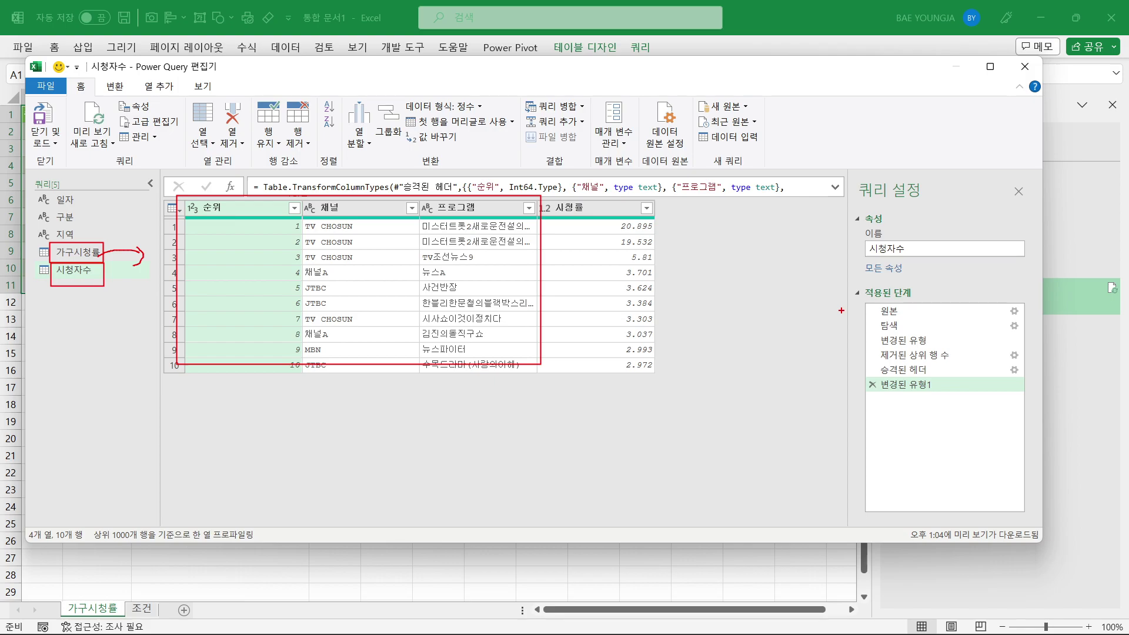
Edit the 탐색 step of the 시청자수 query so it navigates to Table 2 of the web source.
click(891, 312)
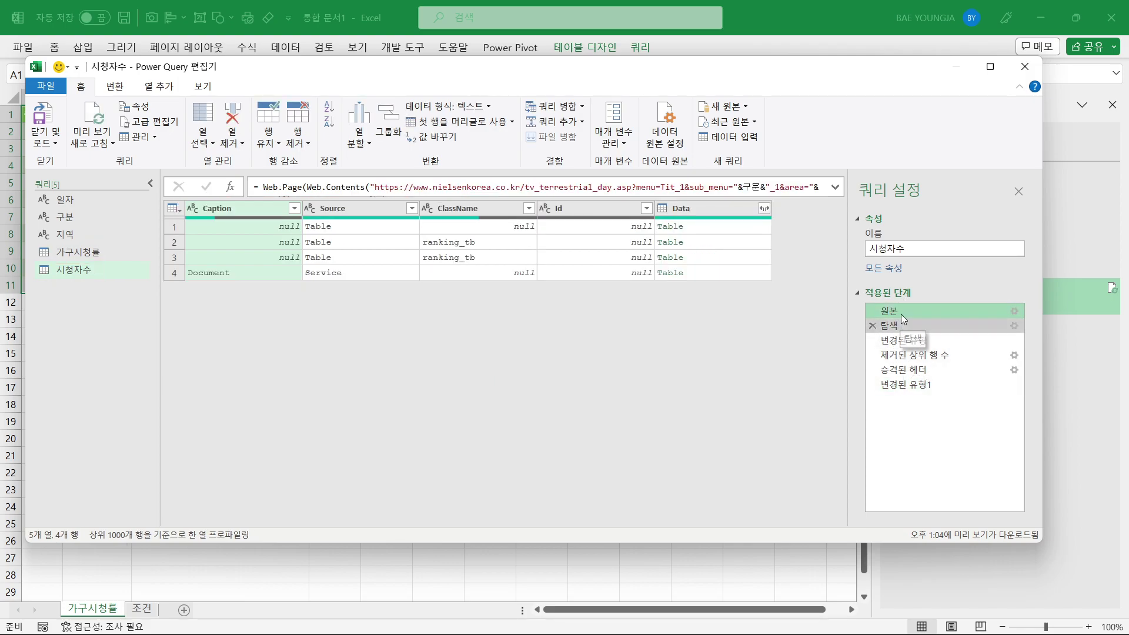
click(904, 326)
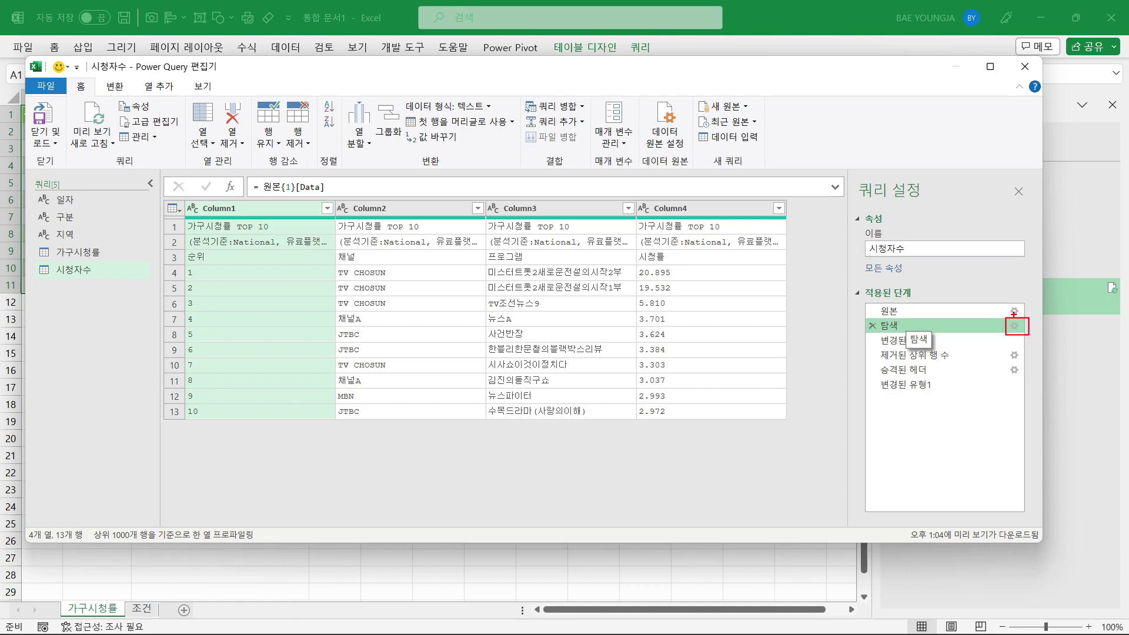
click(1015, 325)
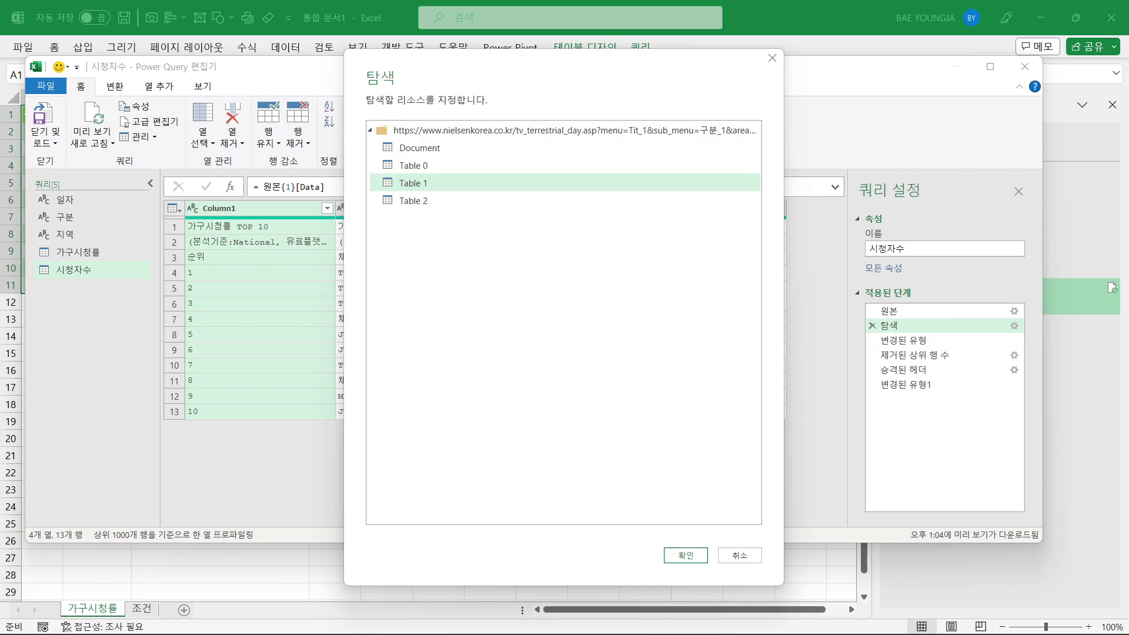
drag(869, 321, 902, 331)
drag(1009, 321, 1023, 332)
drag(342, 52, 781, 599)
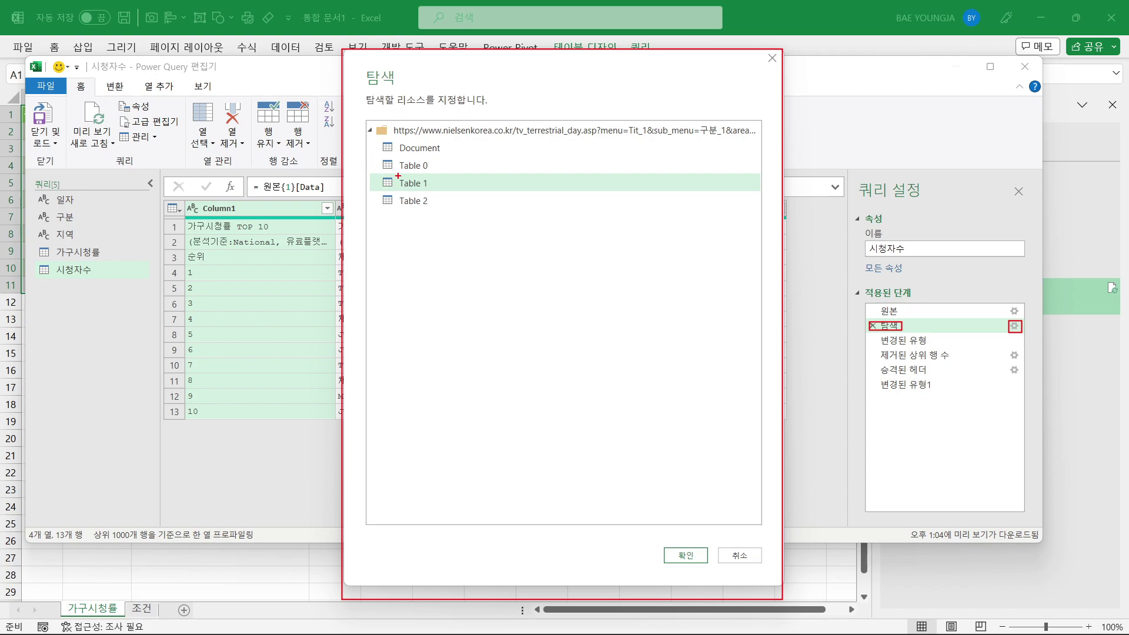
drag(392, 175, 430, 190)
drag(388, 197, 428, 207)
key(Escape)
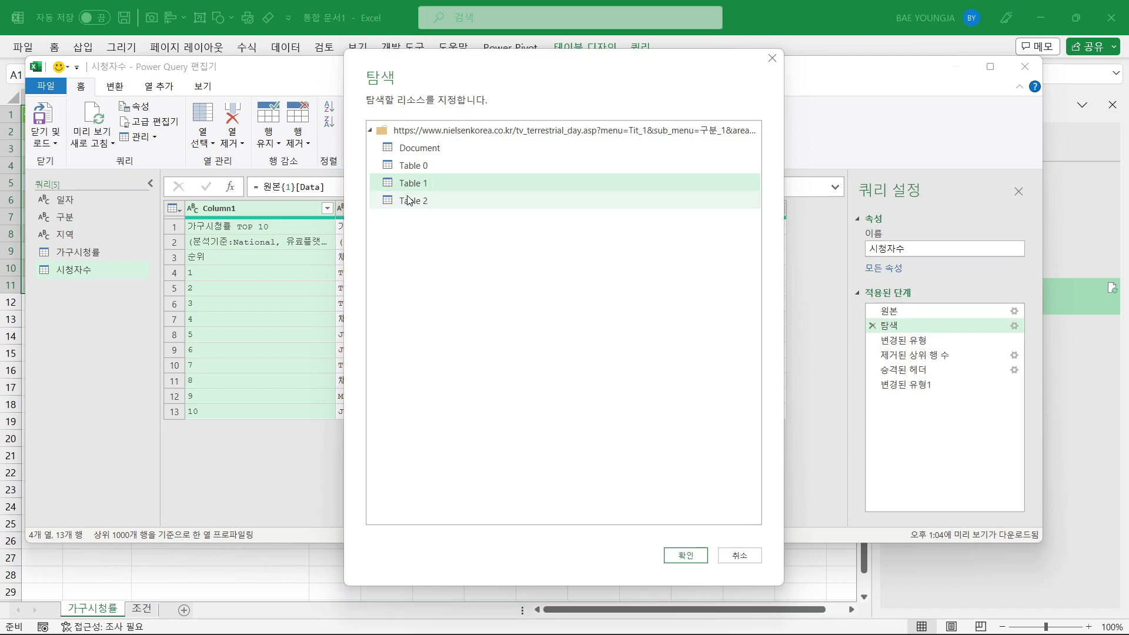
click(412, 201)
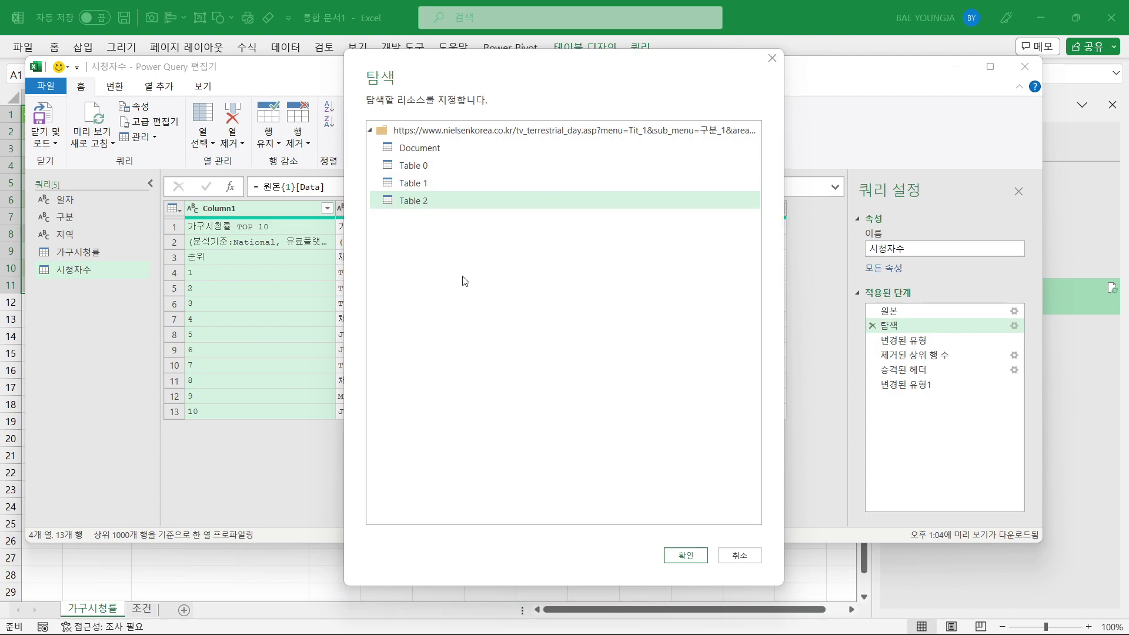
click(682, 553)
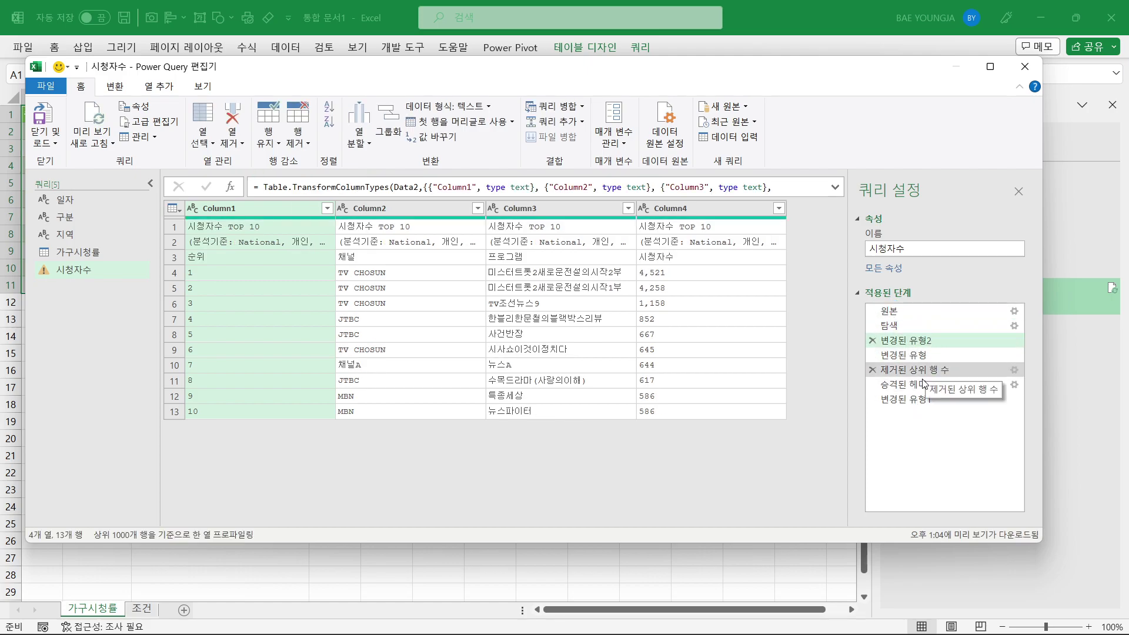
Delete the 변경된 유형1 step from the 시청자수 query, and close and load the query to a worksheet.
click(913, 402)
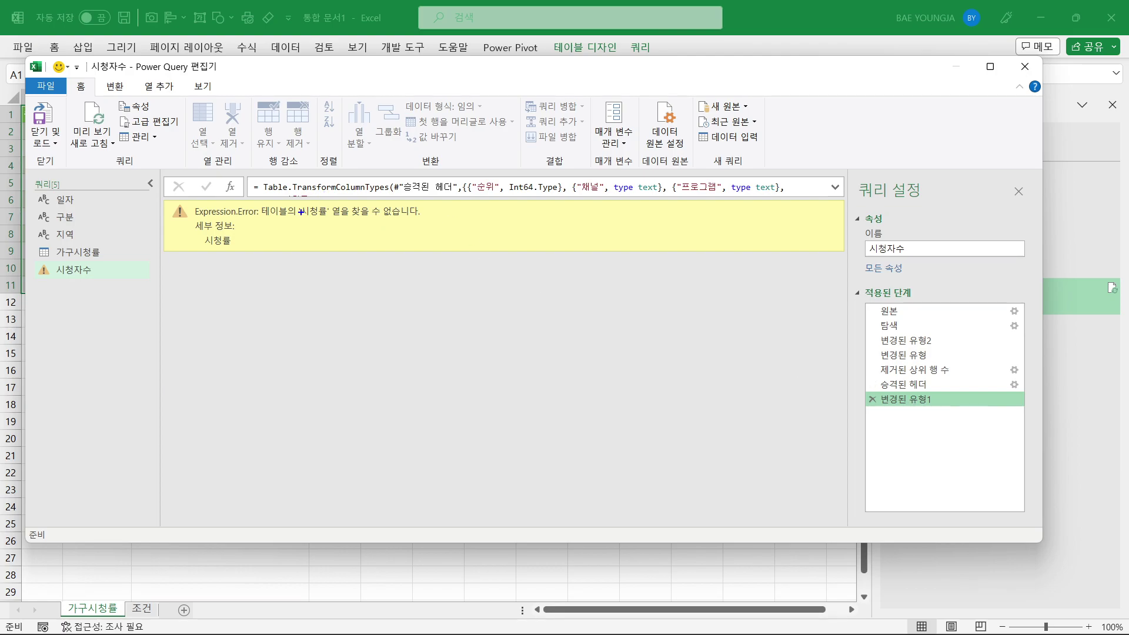
drag(290, 196, 336, 228)
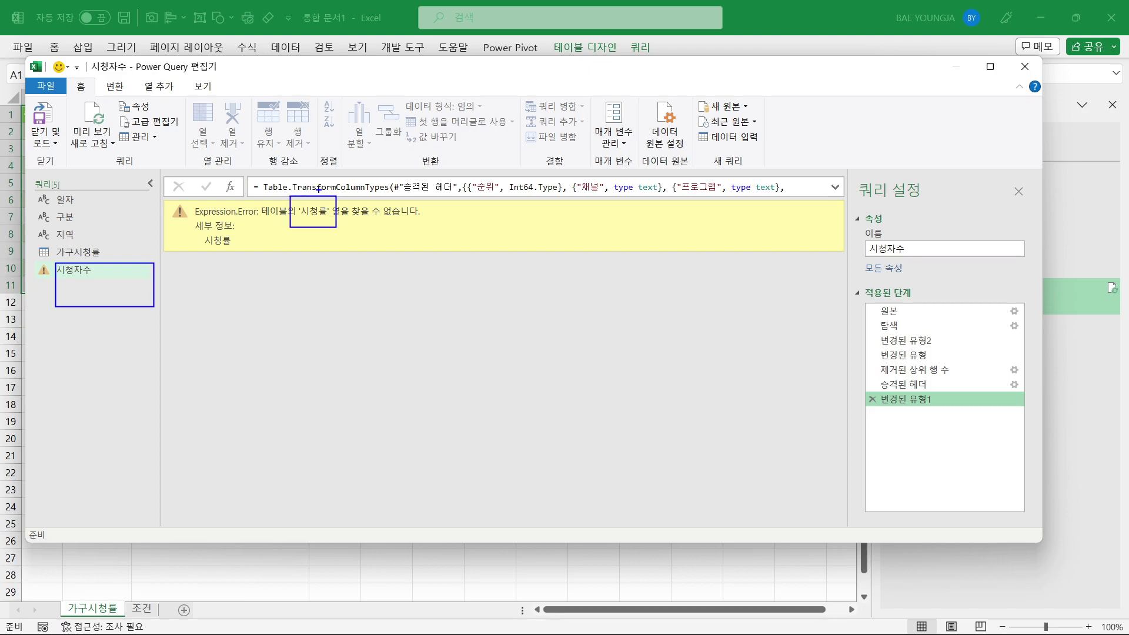
key(Escape)
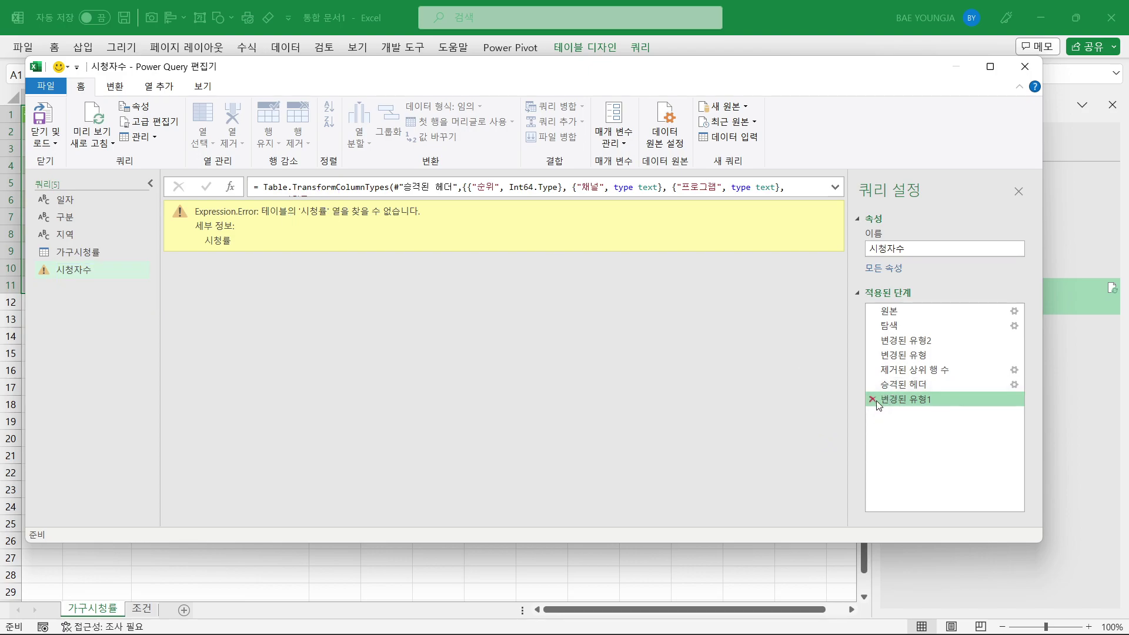
click(872, 400)
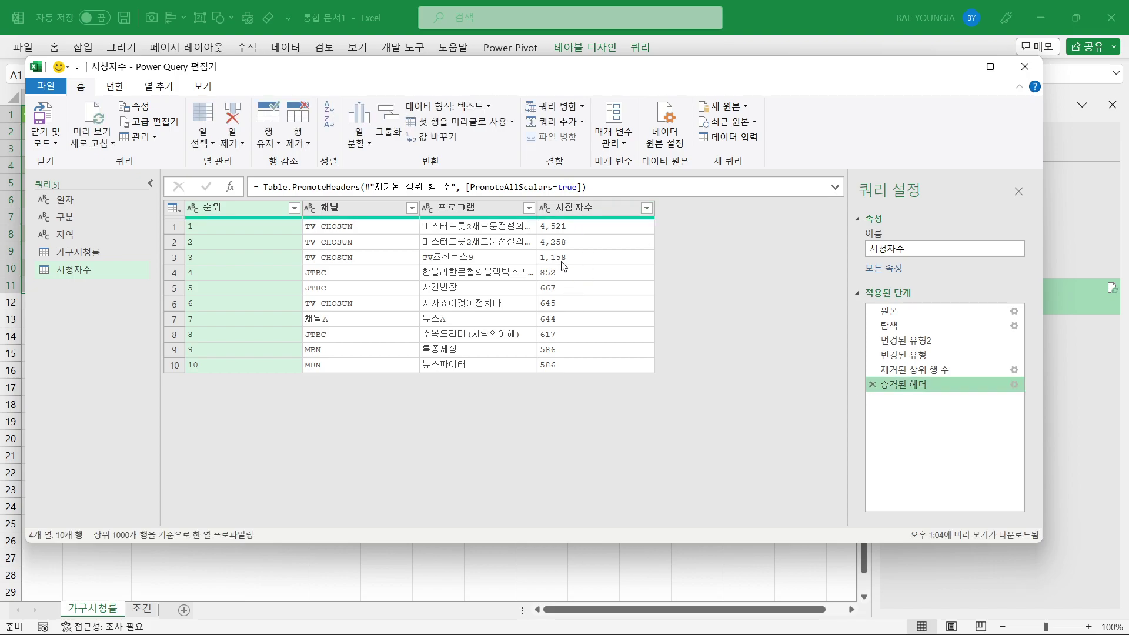
click(56, 144)
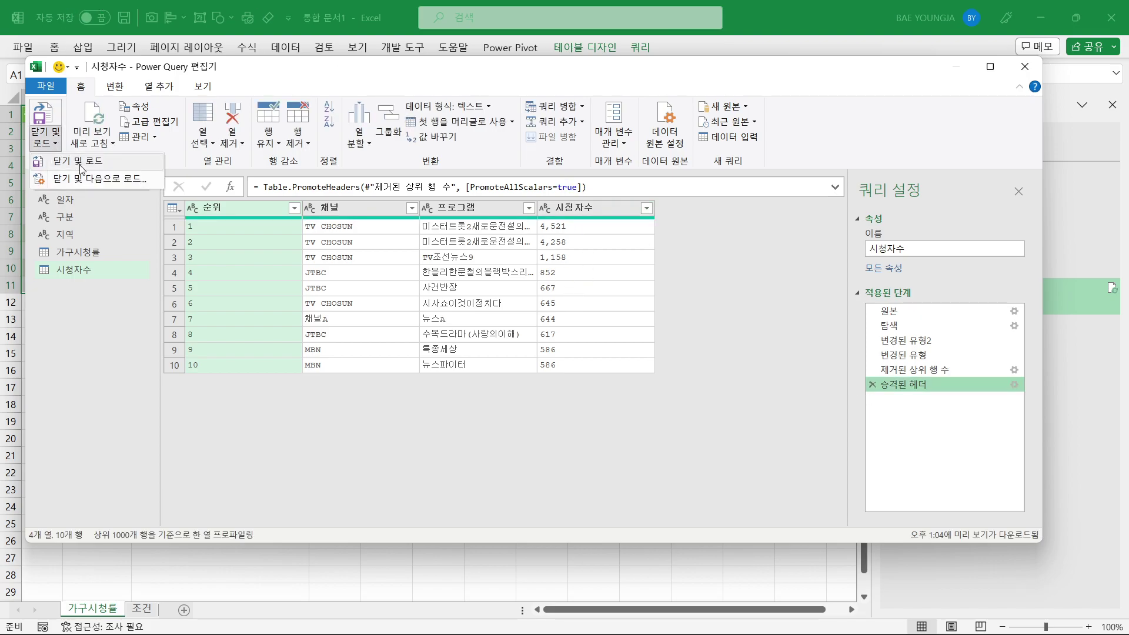
click(58, 160)
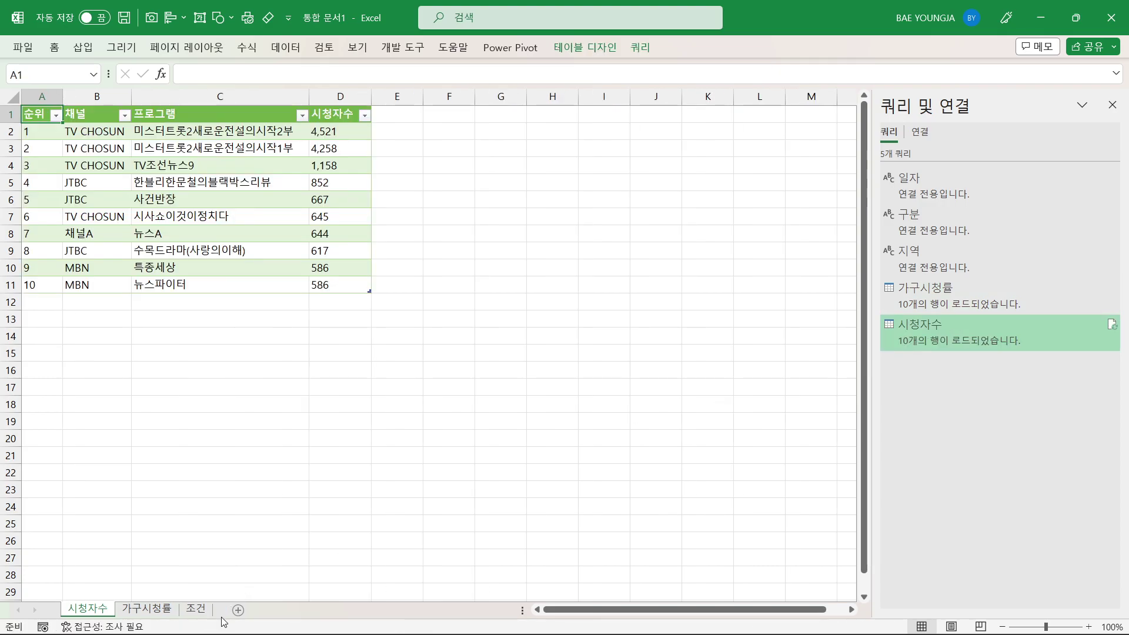
Set the 일자 condition on the 조건 sheet to 20230102.
click(132, 610)
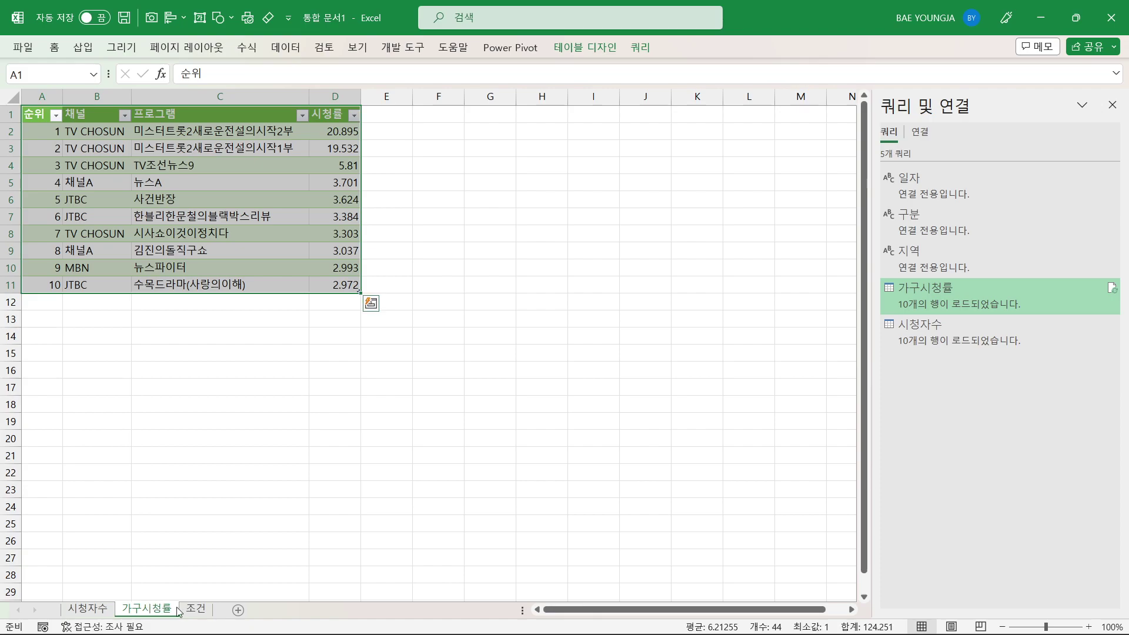
click(195, 611)
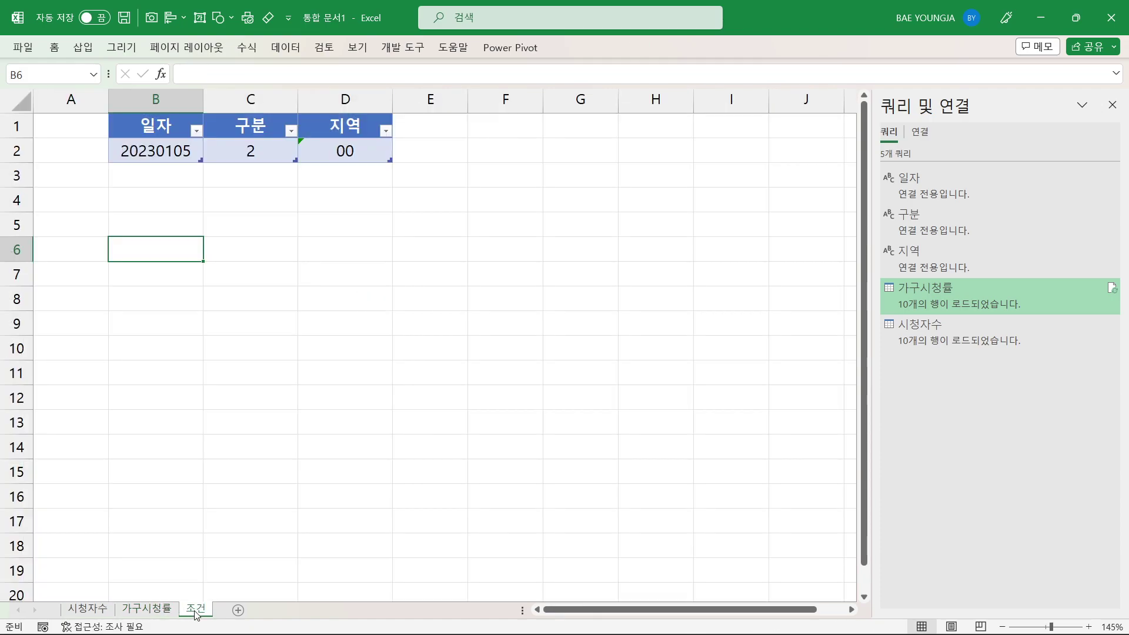
click(157, 153)
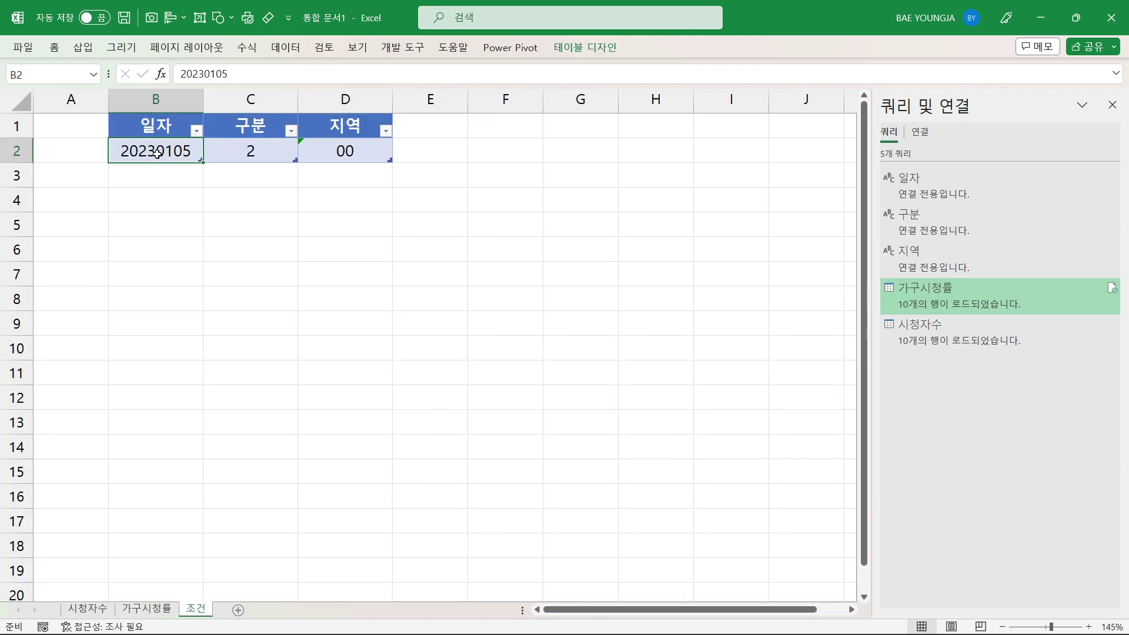
click(252, 69)
key(BackSpace)
text(2)
key(Return)
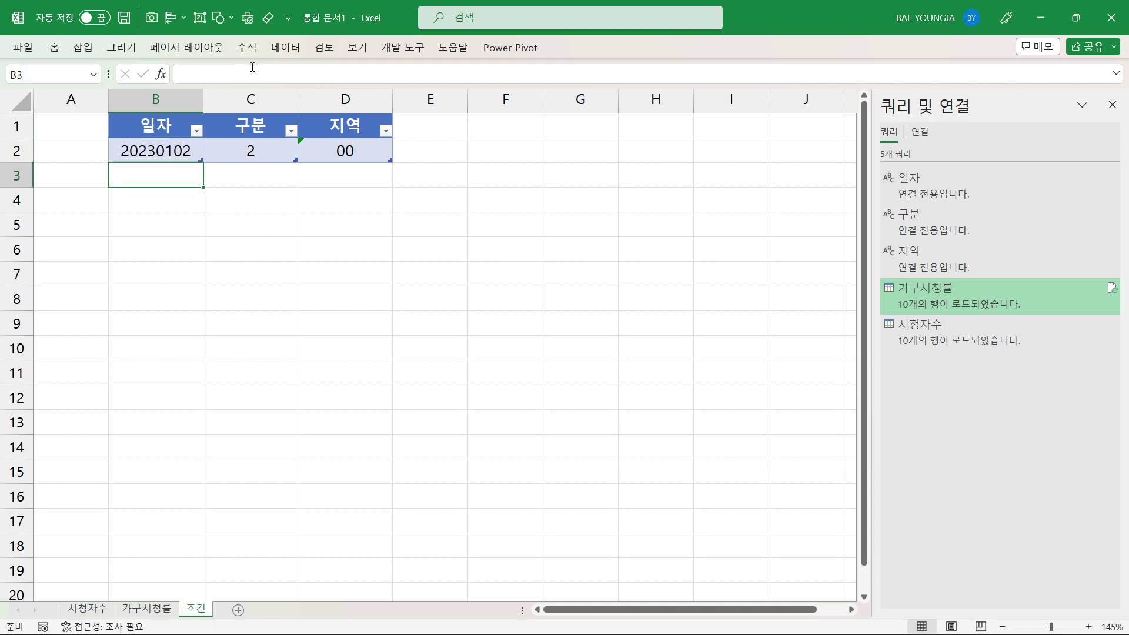
Choose 2 for the 구분 condition and 01 for the 지역 condition in the condition tables.
click(248, 153)
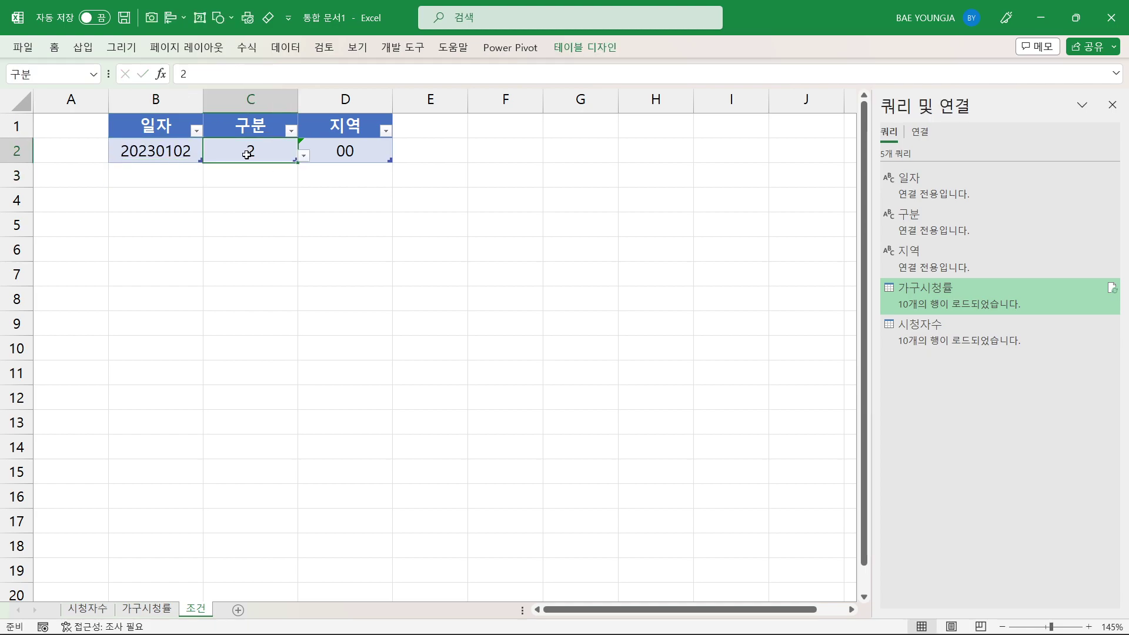
click(303, 155)
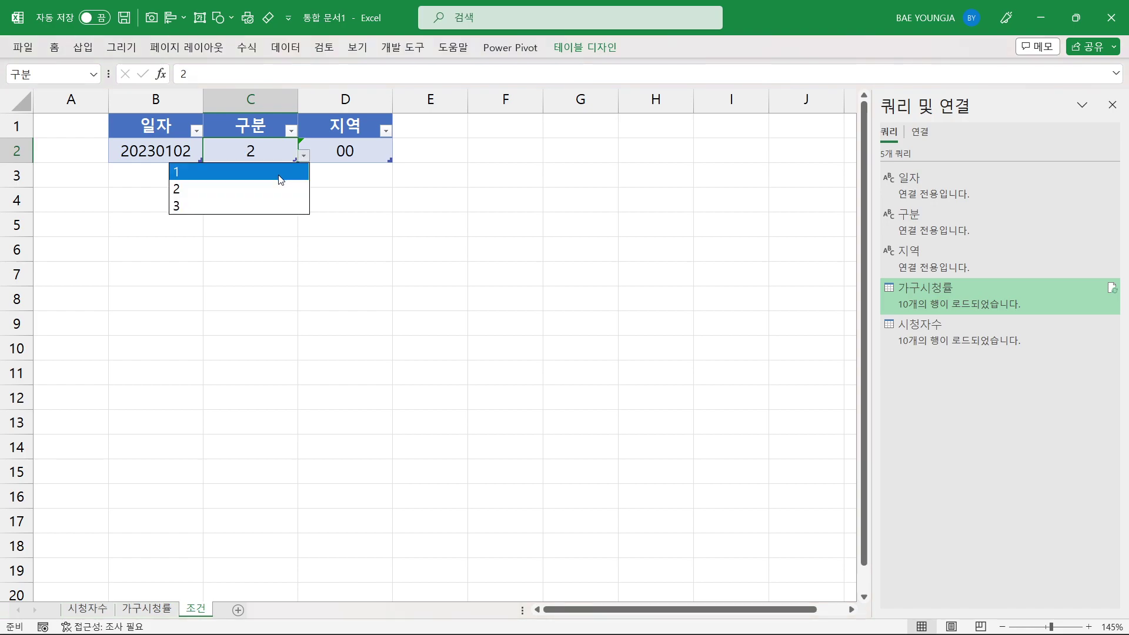
click(275, 187)
click(357, 160)
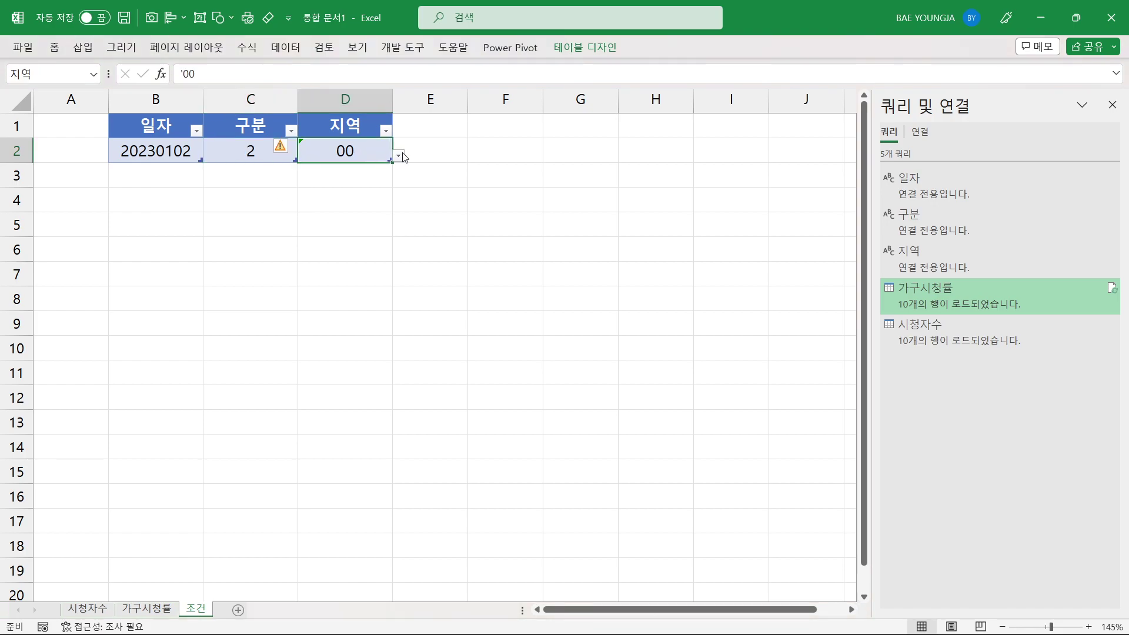
click(398, 156)
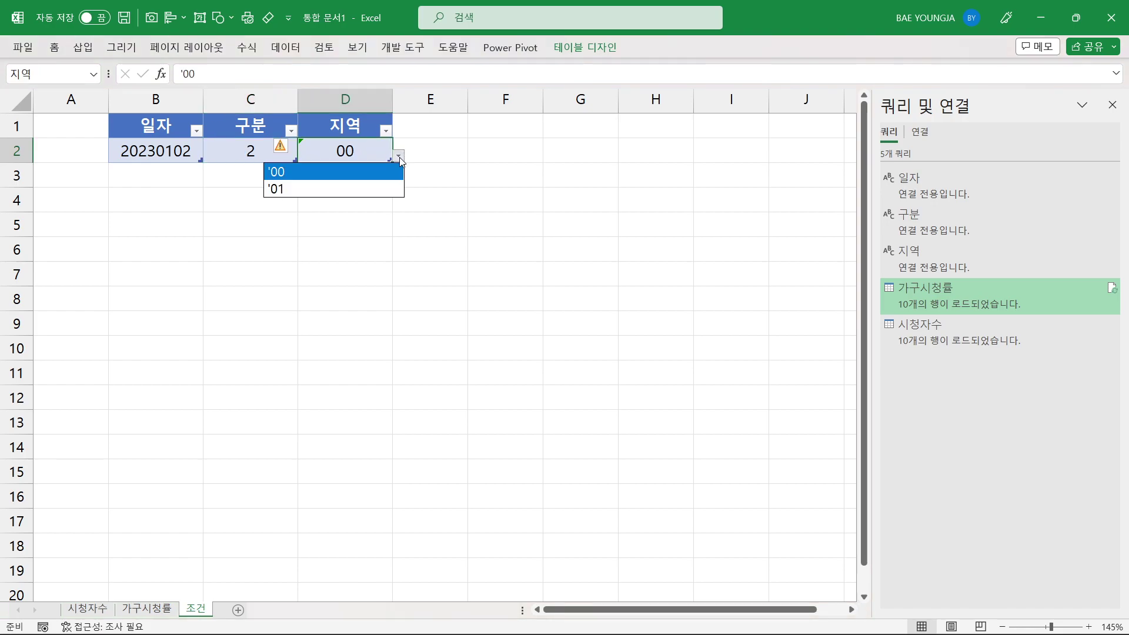
click(359, 194)
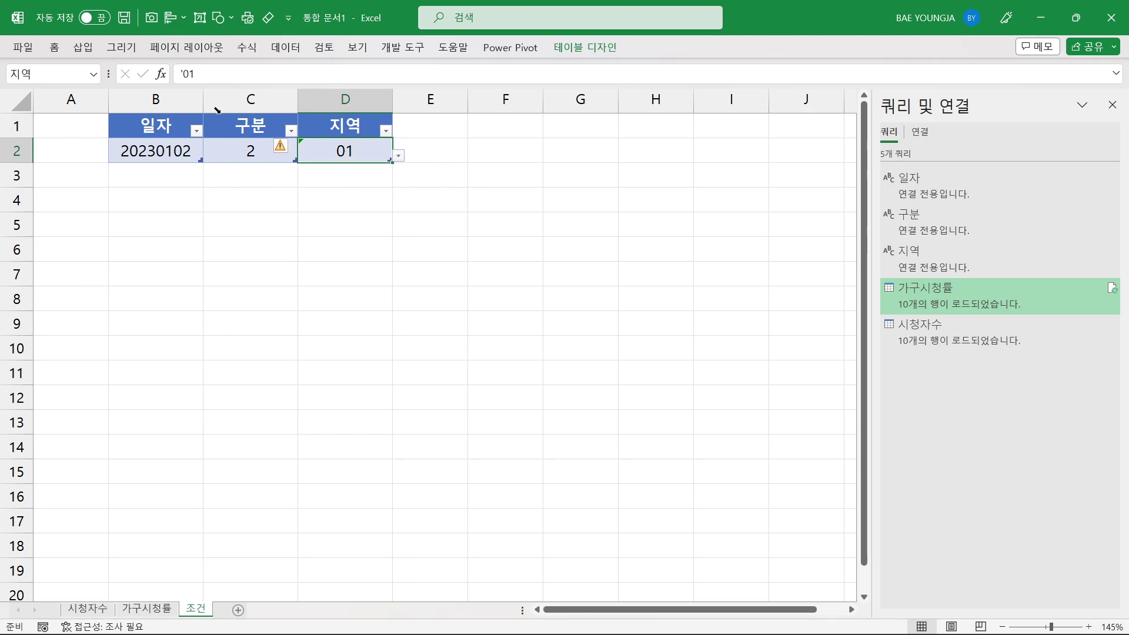
Refresh all queries in the workbook with the conditions entered on the 조건 sheet.
click(292, 58)
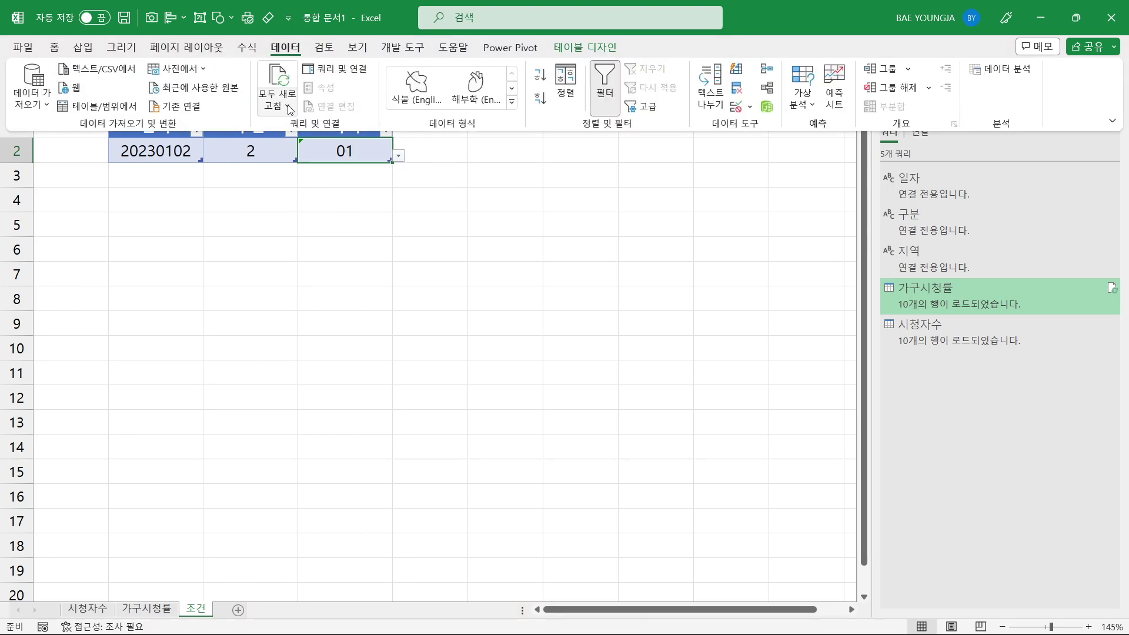
click(288, 105)
click(300, 127)
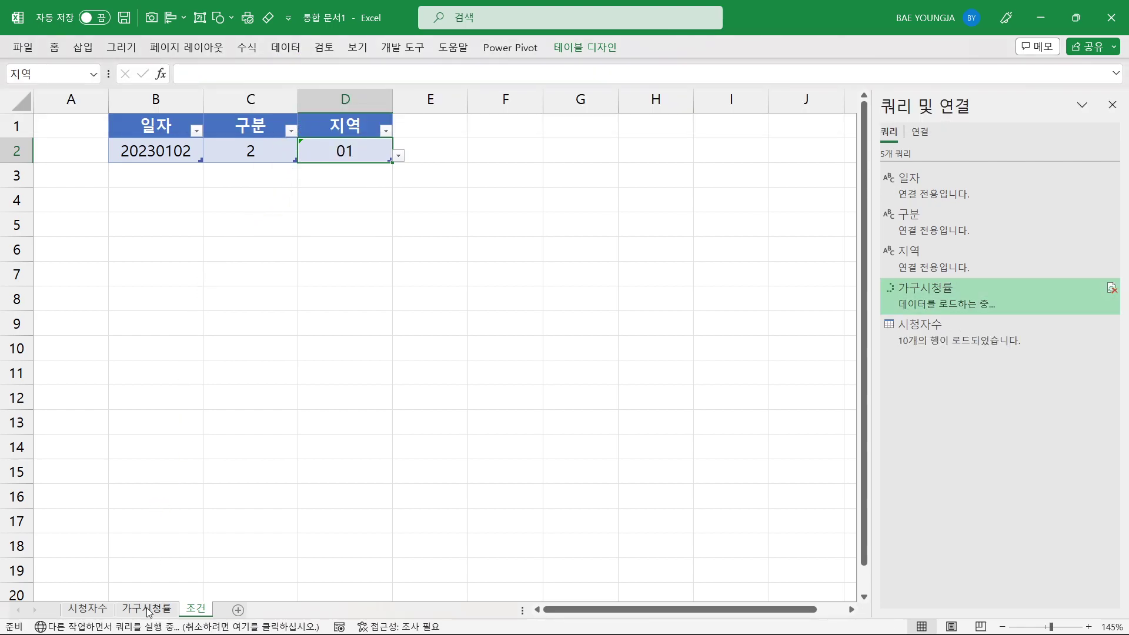
click(939, 288)
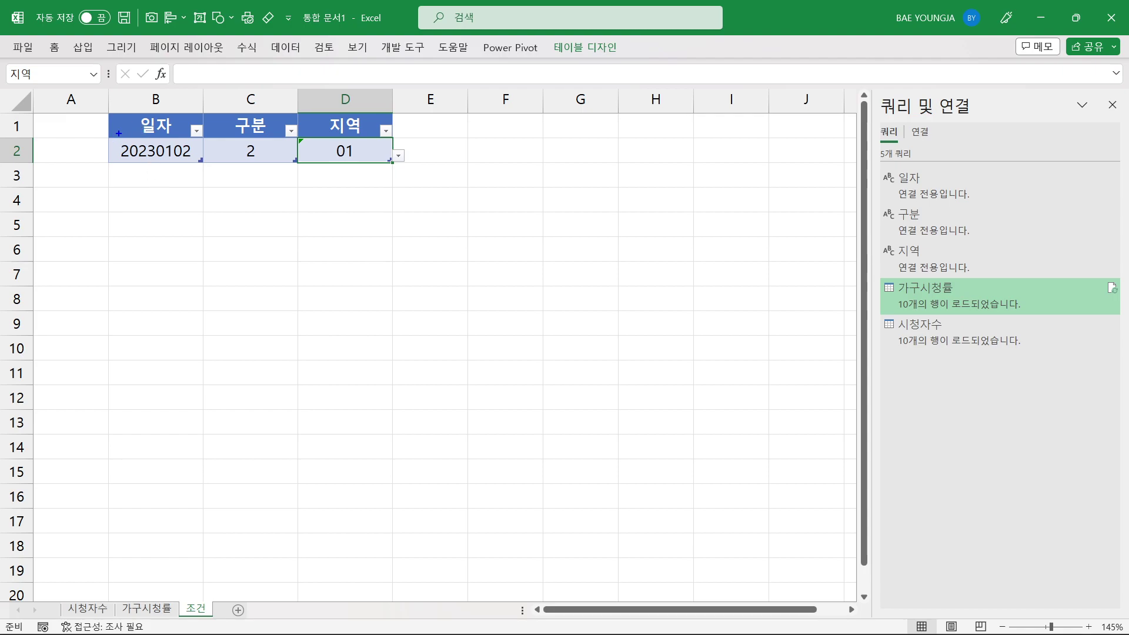
mouse_move(110, 135)
mouse_down()
mouse_move(166, 170)
mouse_move(194, 170)
mouse_up()
mouse_move(217, 130)
mouse_down()
mouse_move(288, 169)
mouse_move(395, 171)
mouse_up()
key(Escape)
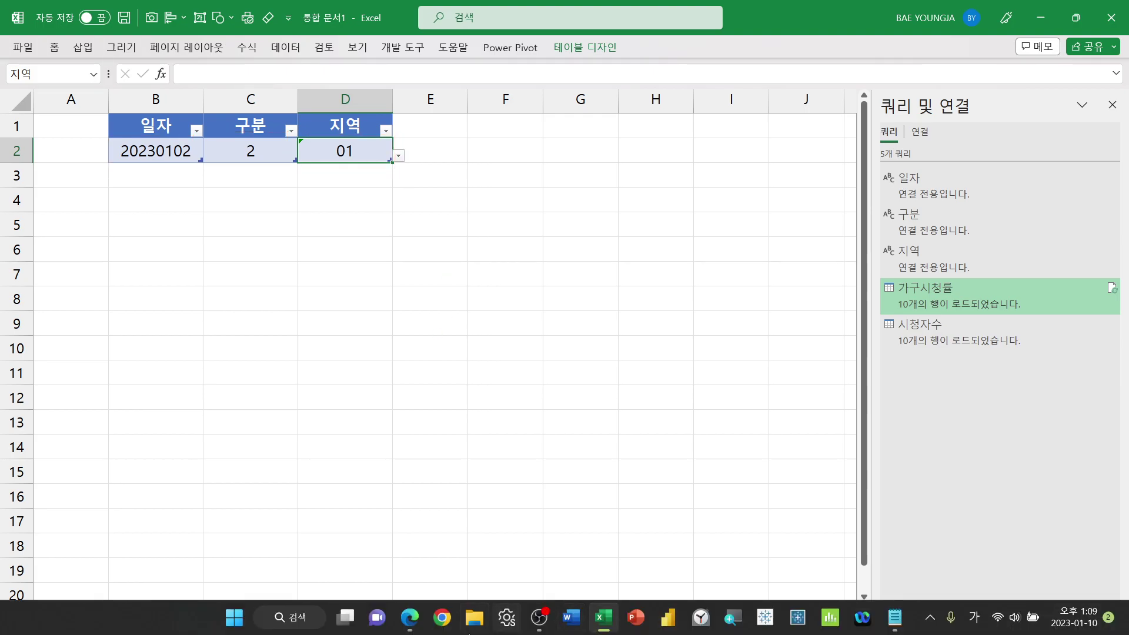
Switch to the Nielsen Korea page in Edge and show the 종합편성 일일순위 for 2023년 01월 02일 with the 수도권 area.
click(409, 618)
scroll(216, 298, down, 2)
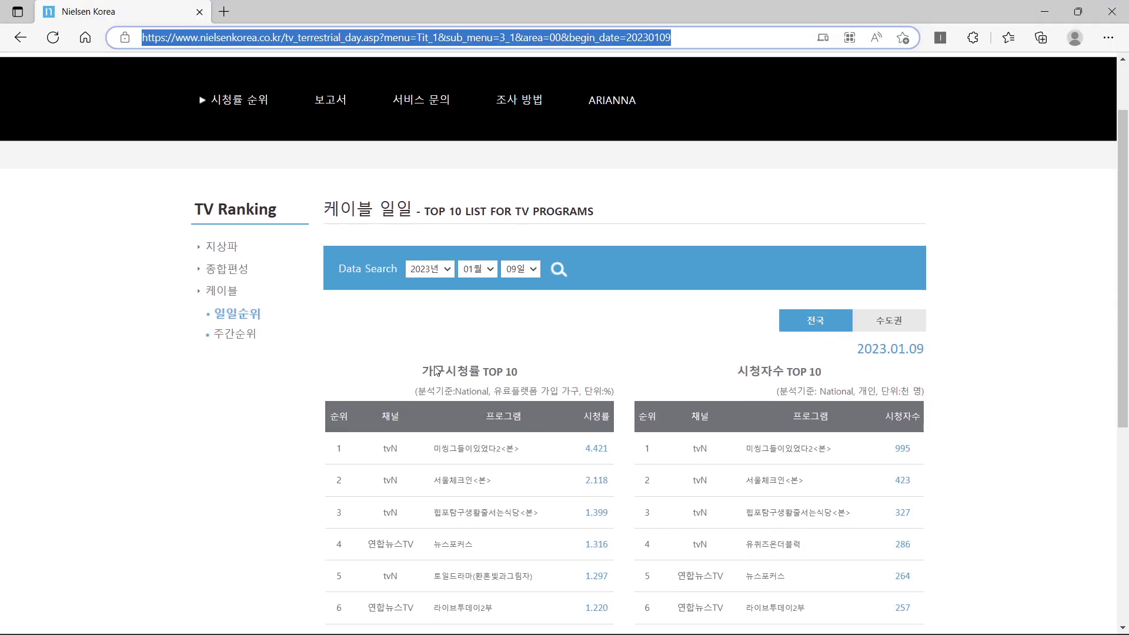
click(227, 265)
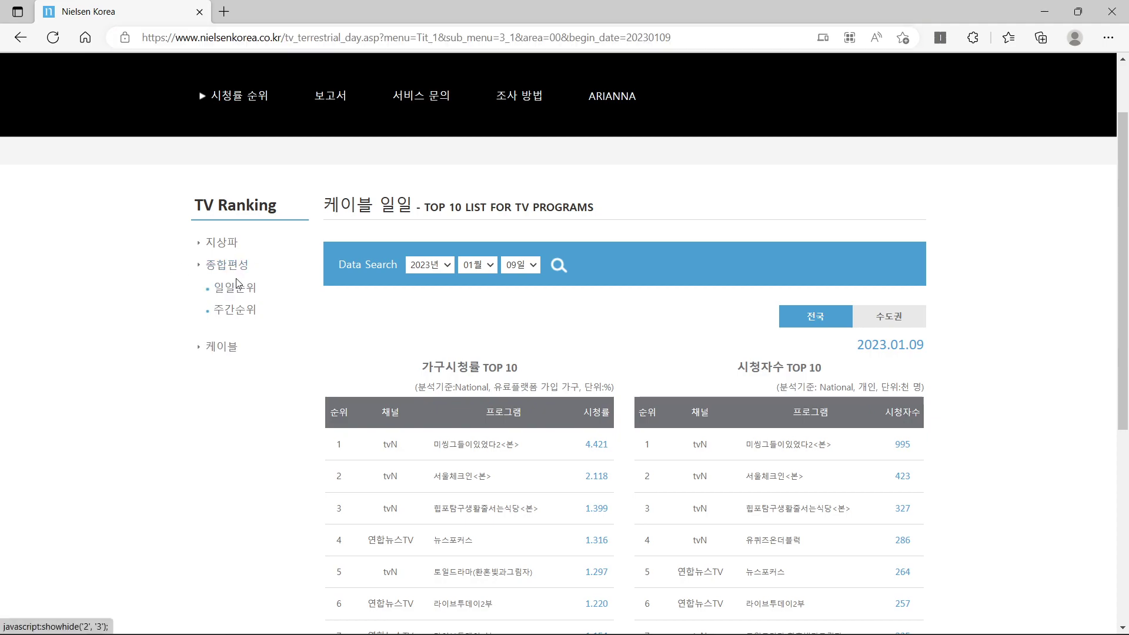
click(237, 289)
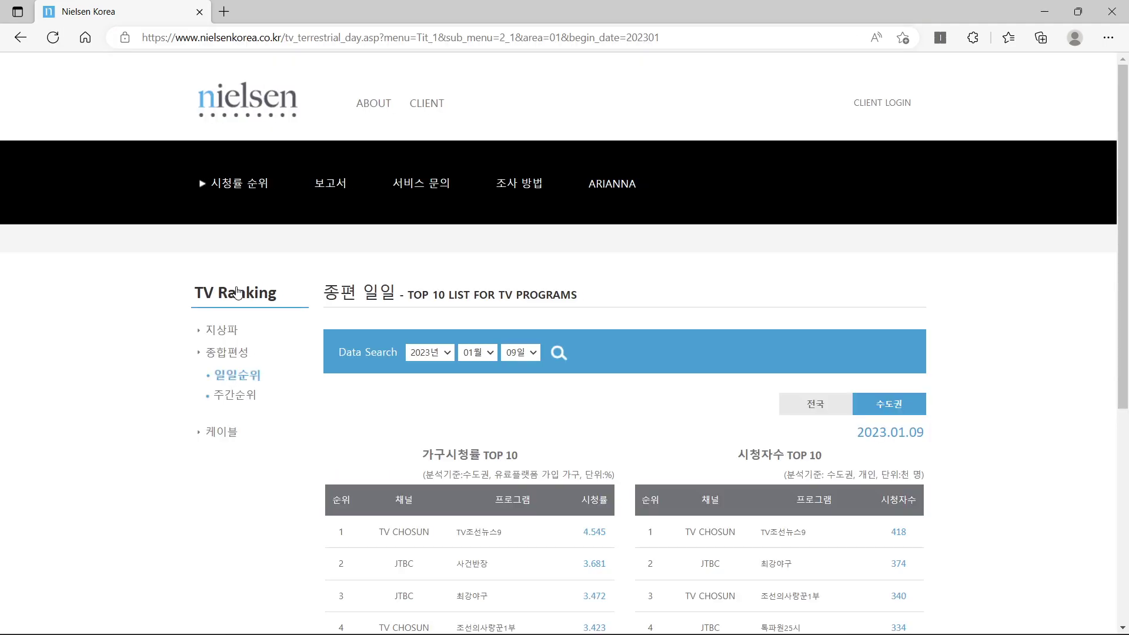
click(528, 354)
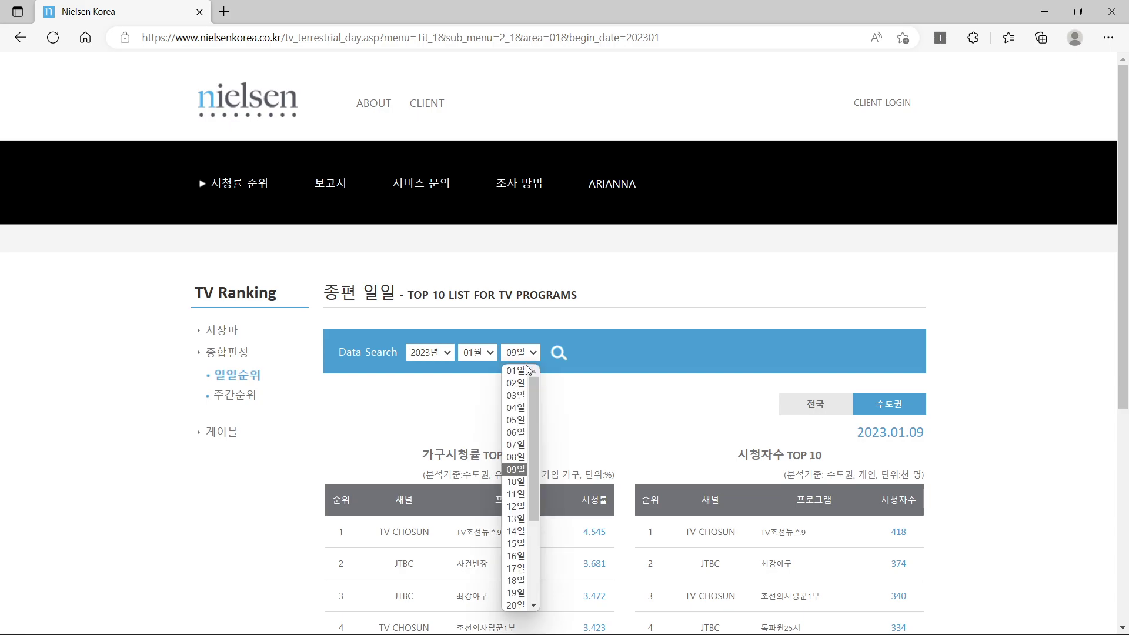
click(519, 384)
click(563, 355)
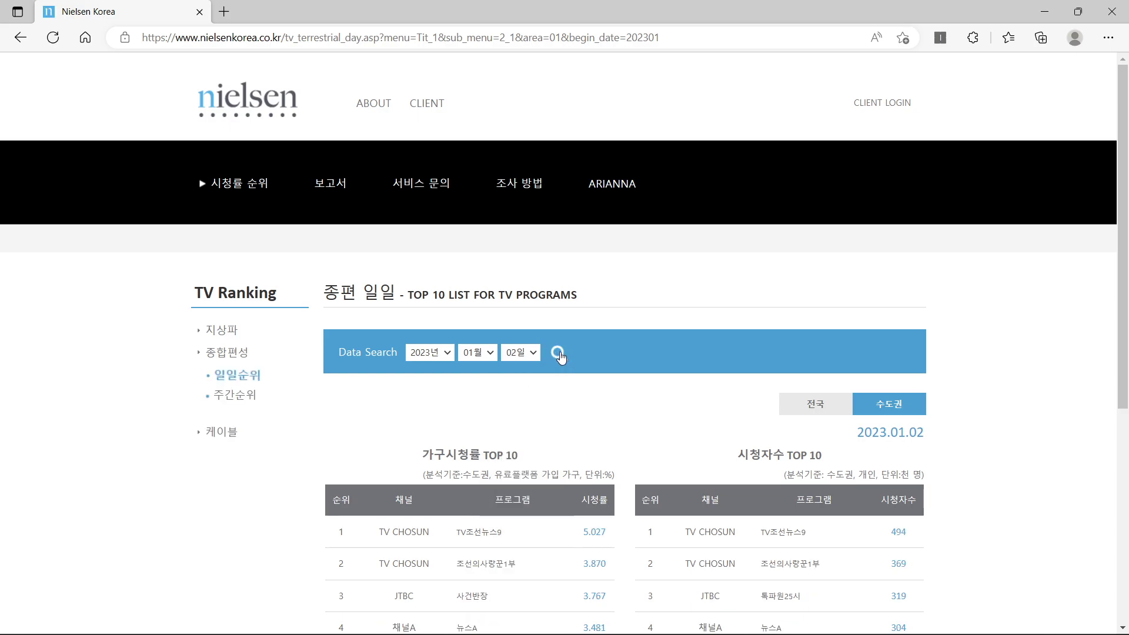
click(885, 405)
Examine the 가구시청률 and 시청자수 TOP 10 tables on the page for comparison with the refreshed workbook.
scroll(713, 416, down, 3)
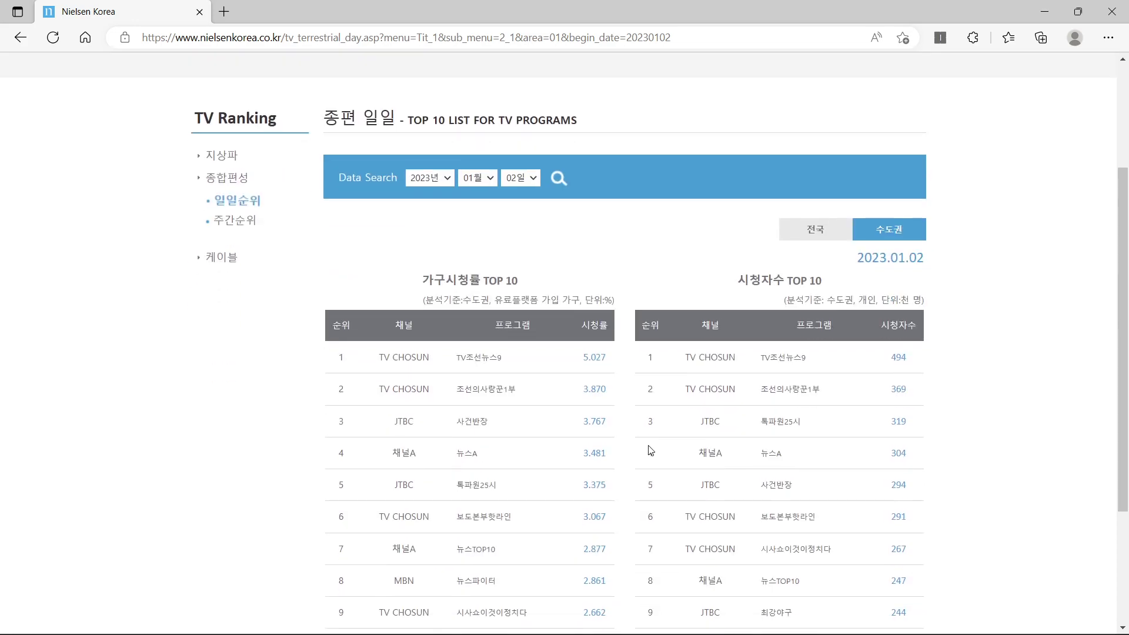
scroll(651, 449, down, 2)
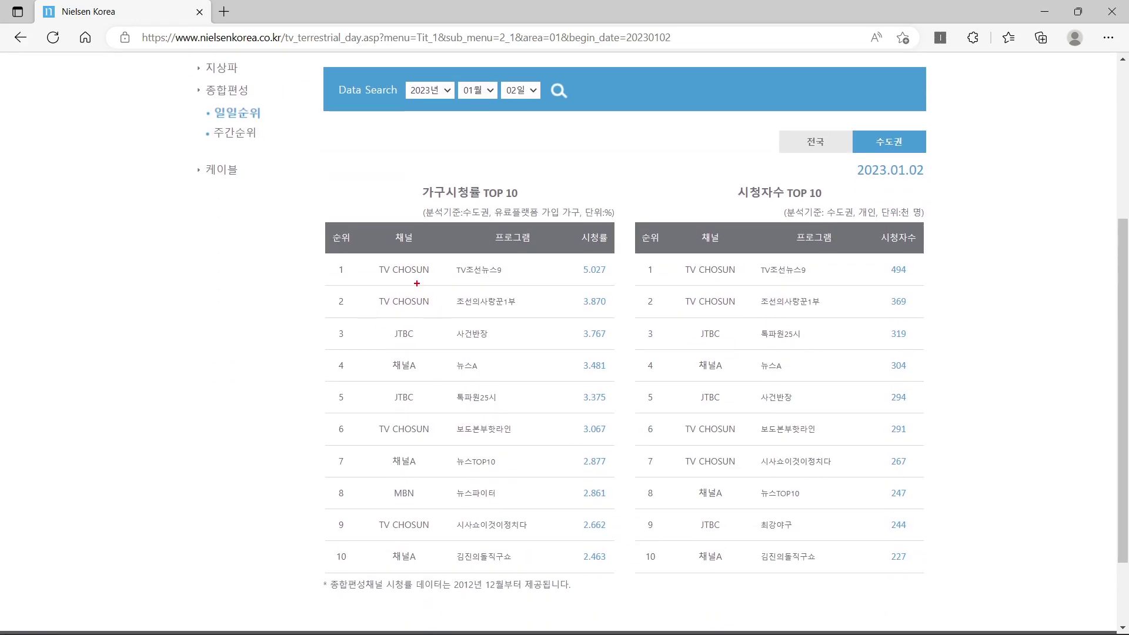
drag(366, 255, 615, 300)
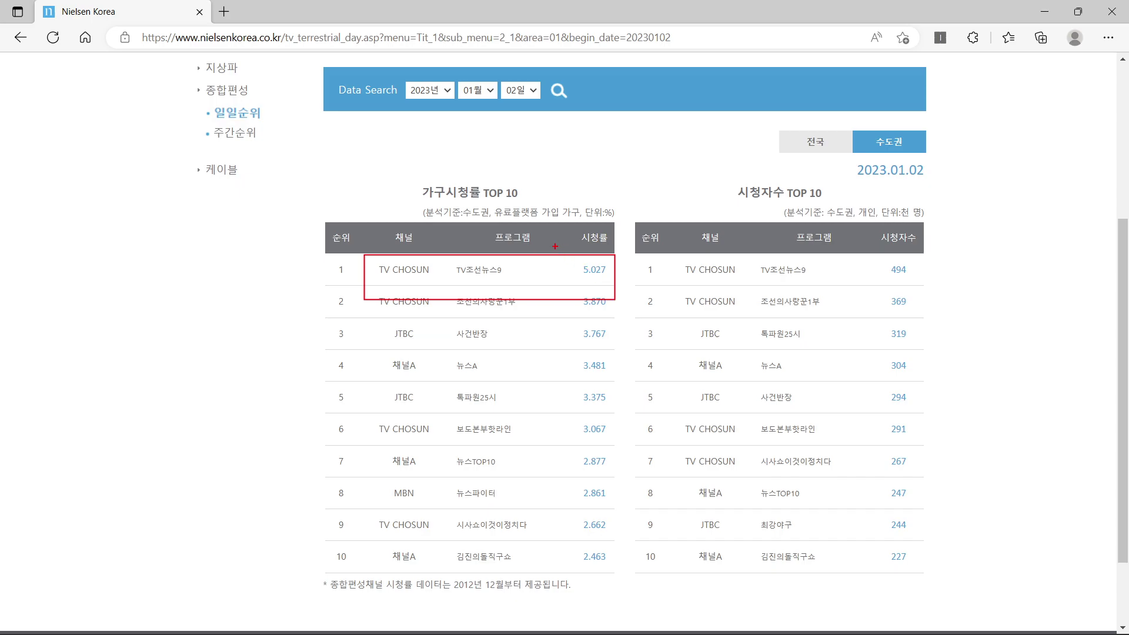
key(Escape)
mouse_move(473, 621)
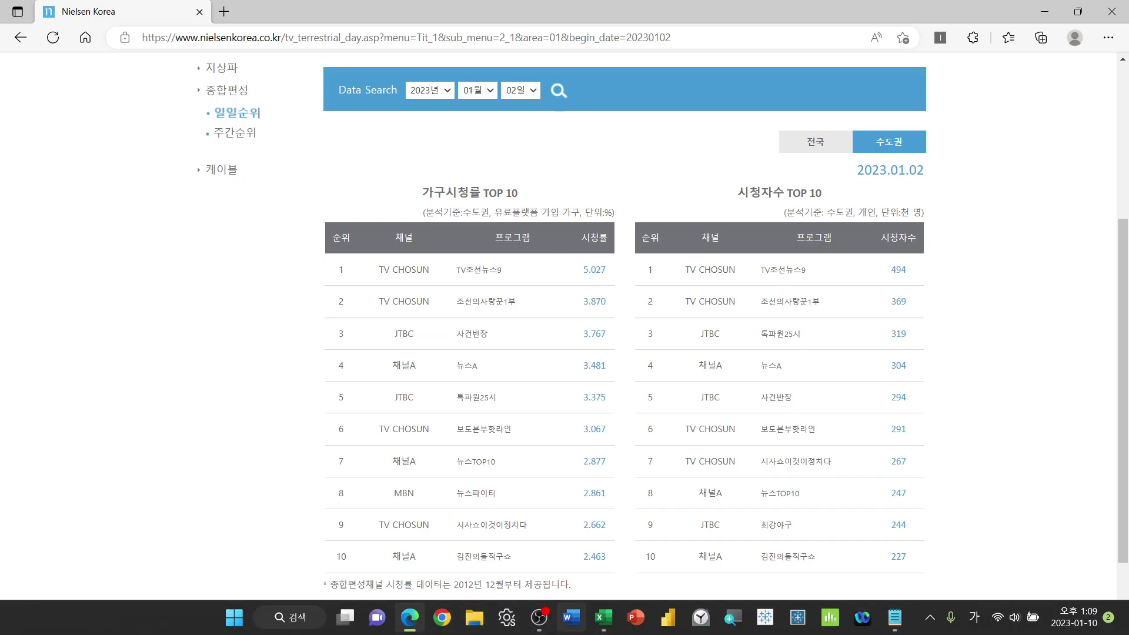
Switch to the Excel workbook and check the top-ranked program on the 가구시청률 sheet against the web ranking.
click(604, 617)
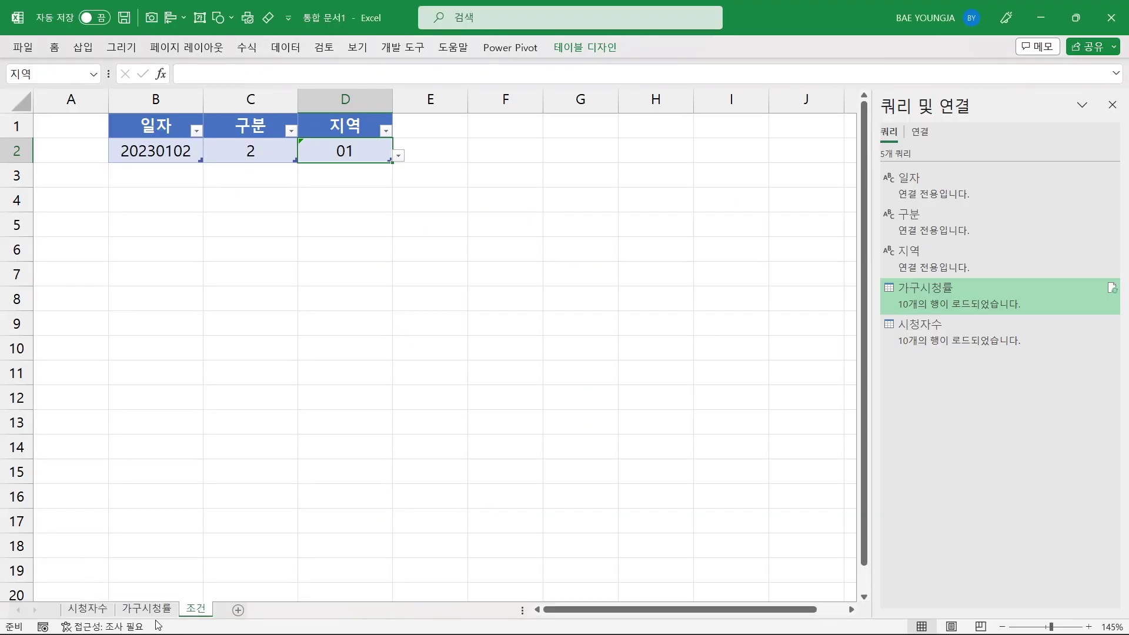
click(152, 610)
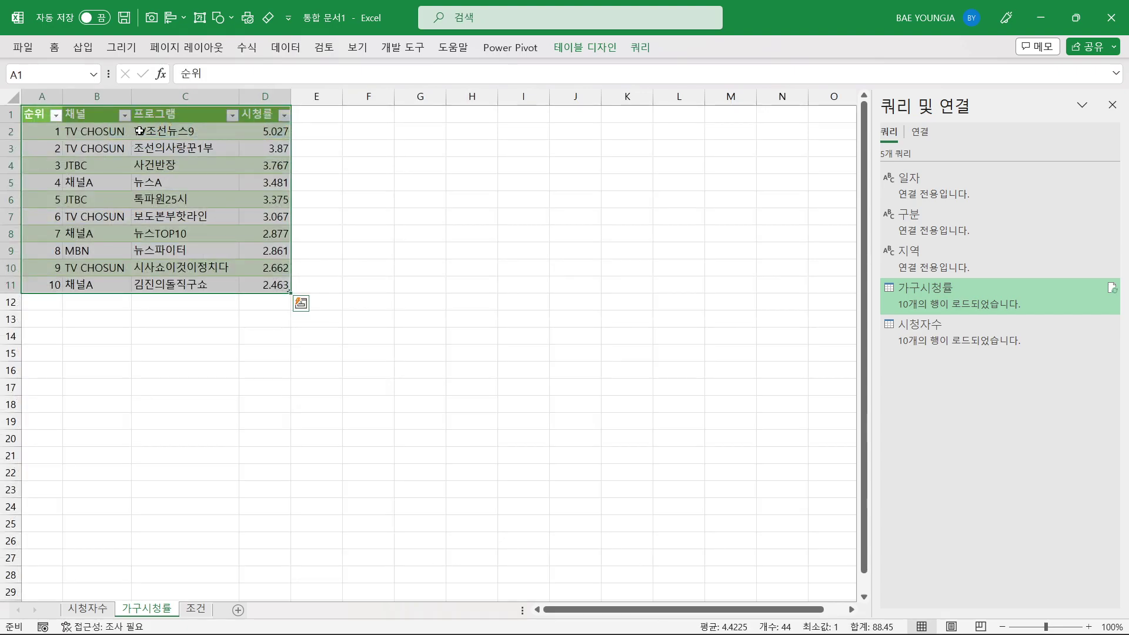
key(ctrl+2)
drag(120, 112, 305, 145)
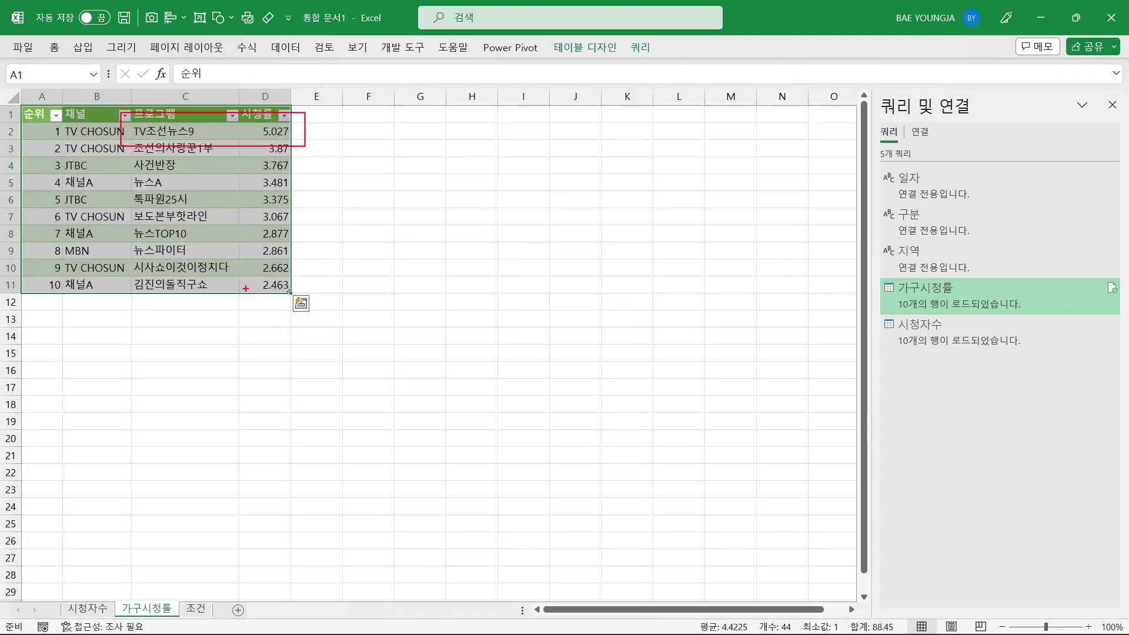
key(Escape)
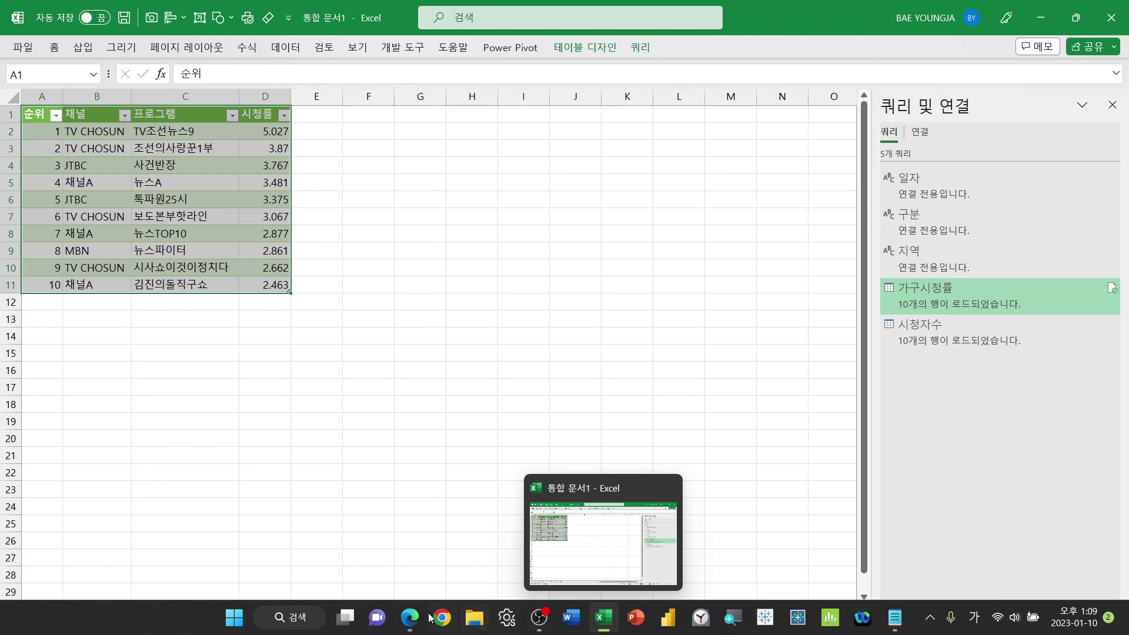
Compare the first 시청자수 TOP 10 entry on the Nielsen Korea page in Edge with the first row of Excel's 시청자수 sheet.
click(404, 628)
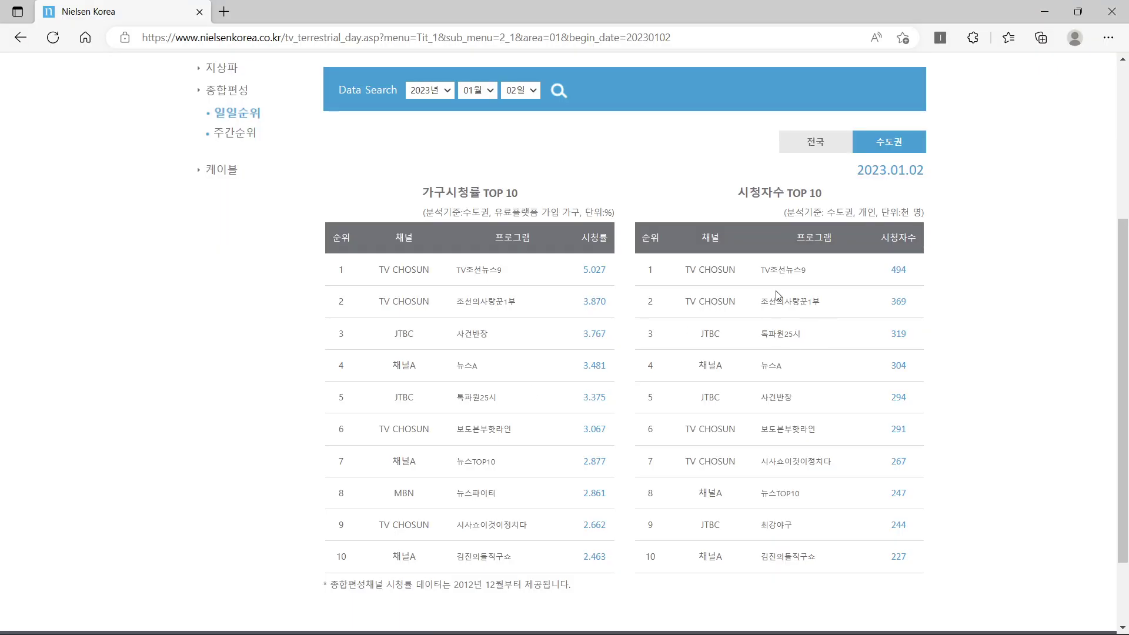
mouse_move(746, 256)
mouse_down()
mouse_move(869, 284)
mouse_move(923, 283)
mouse_up()
key(Escape)
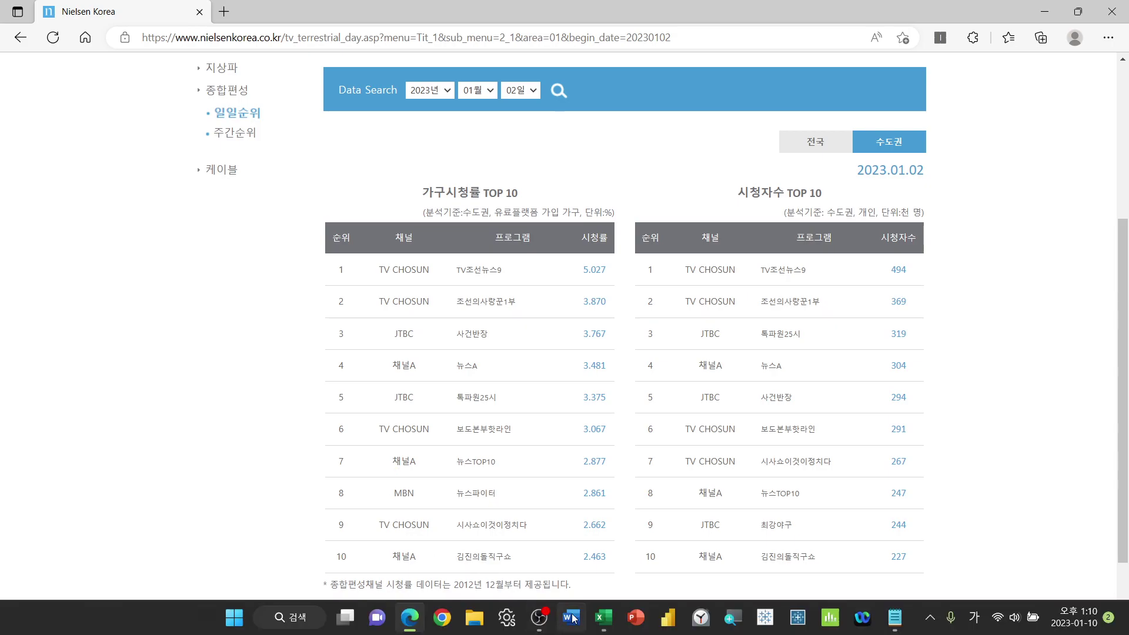
click(601, 623)
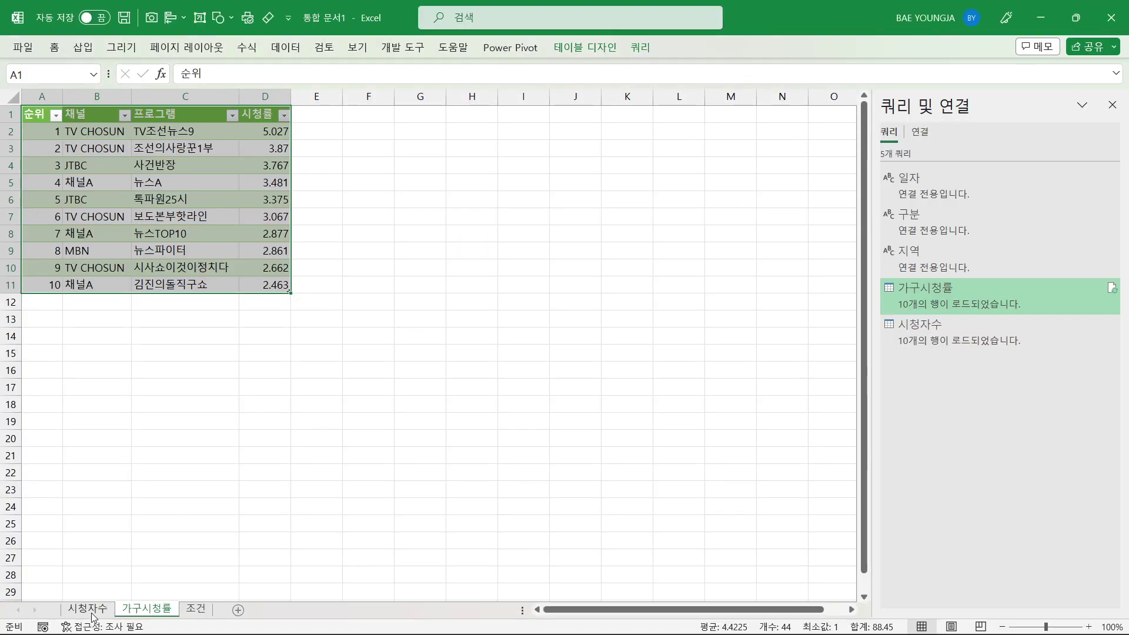
click(93, 611)
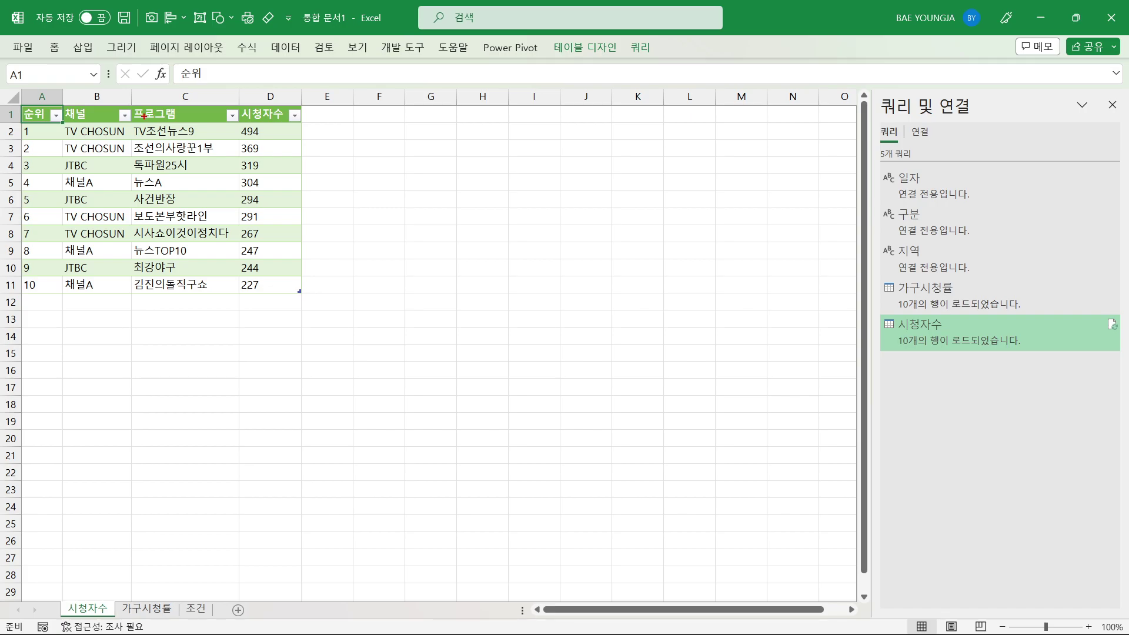
drag(140, 122, 281, 140)
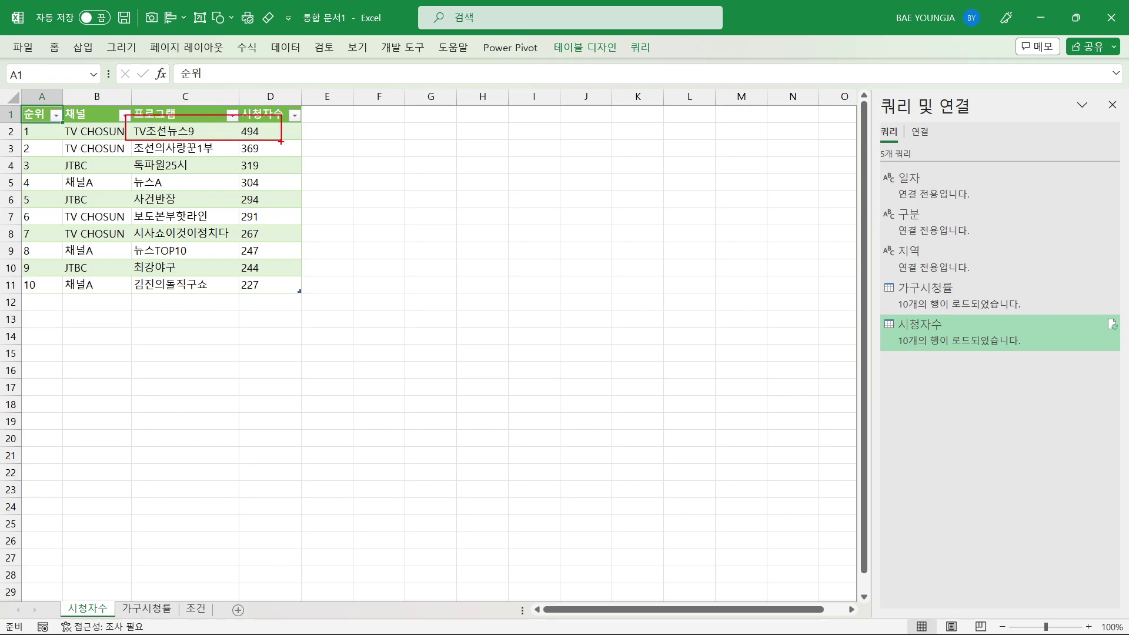
key(Escape)
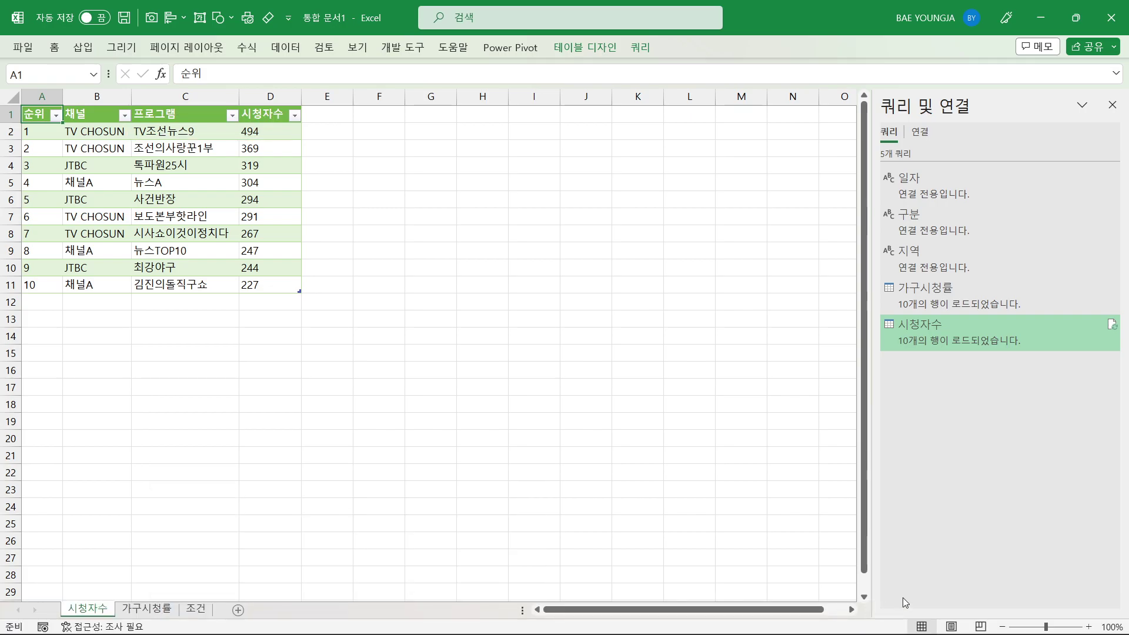
Switch to Notepad, review the 다양한 조건으로 웹스크래핑 title line, and move the note window to uncover the worksheet's upper rows.
click(894, 617)
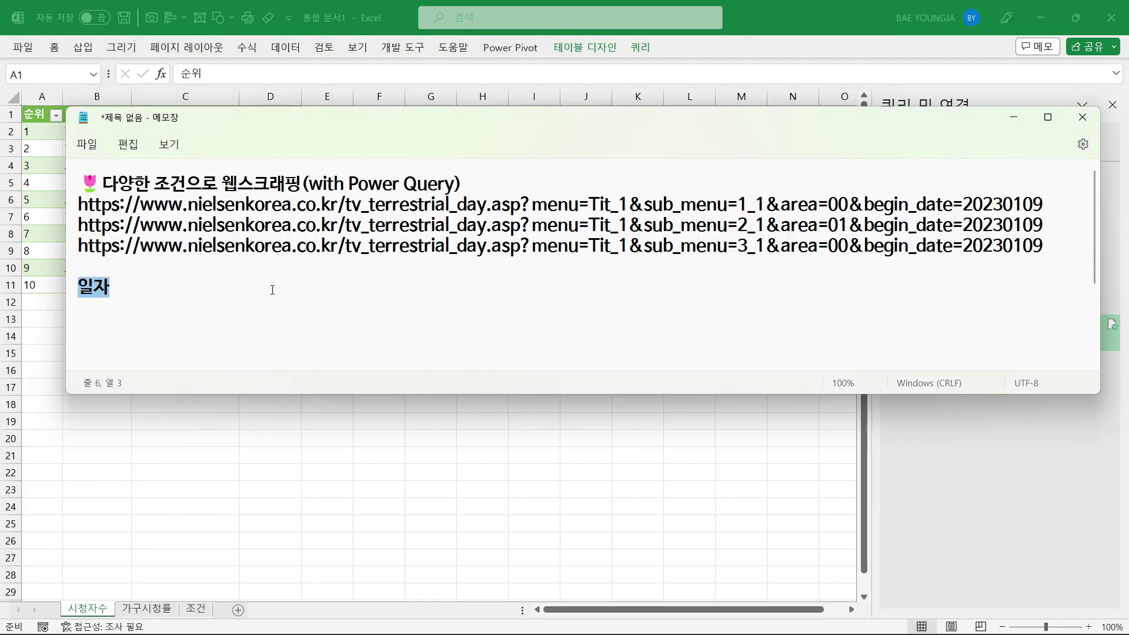
drag(105, 180, 192, 179)
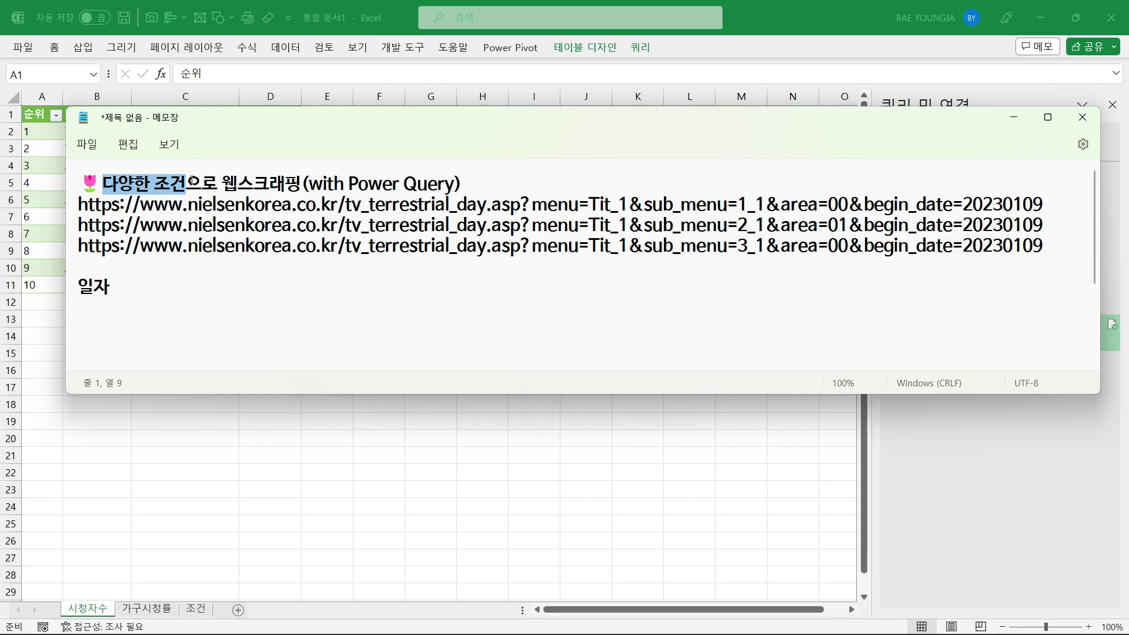
drag(219, 183, 305, 184)
drag(307, 130, 361, 249)
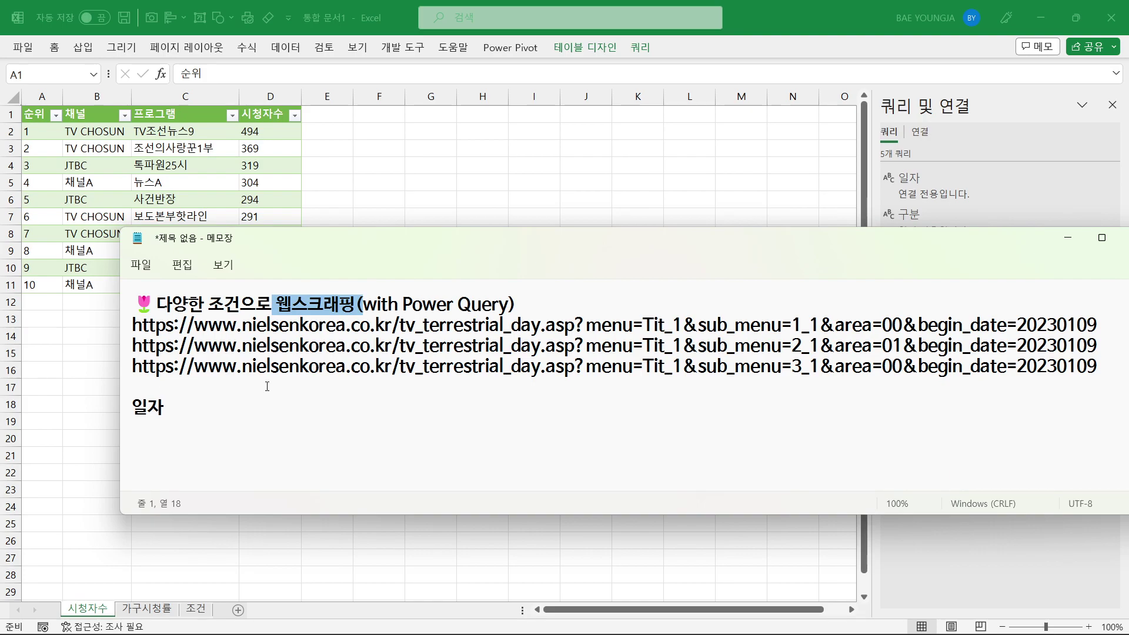